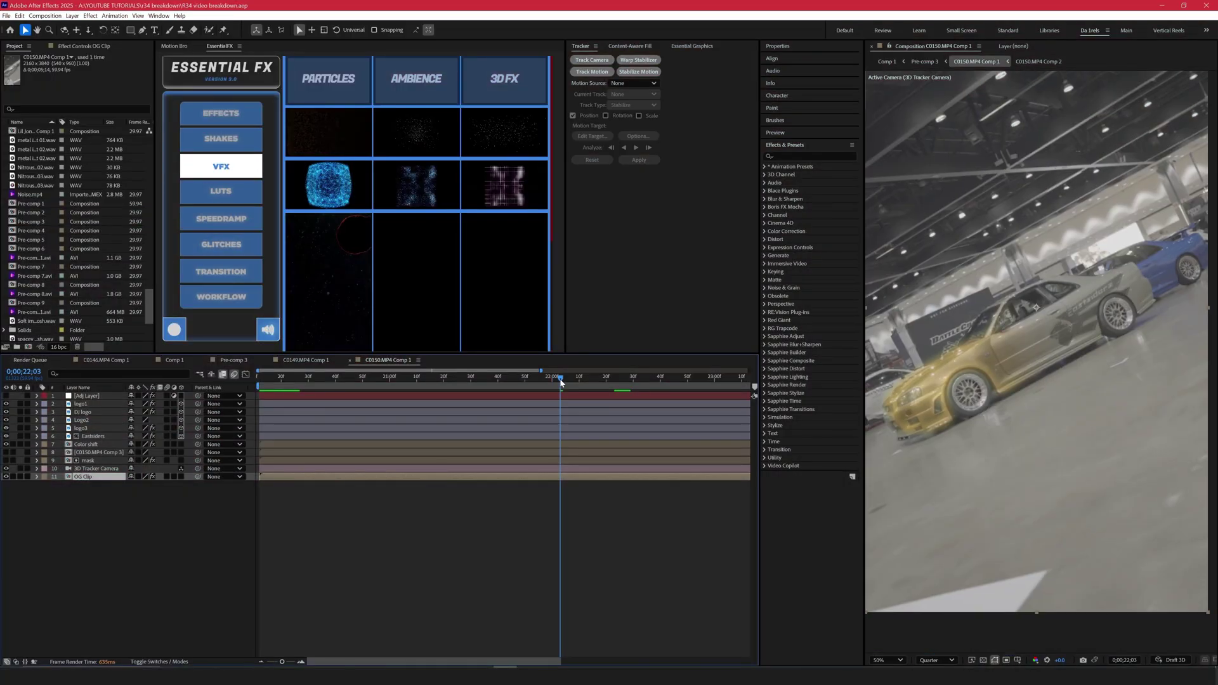
- Move the playhead to 0;00;22;33 and examine the five logo layers, from logo1 to Eastsiders, up close on the gold car
{"action": "left_click", "coordinate": [561, 405]}
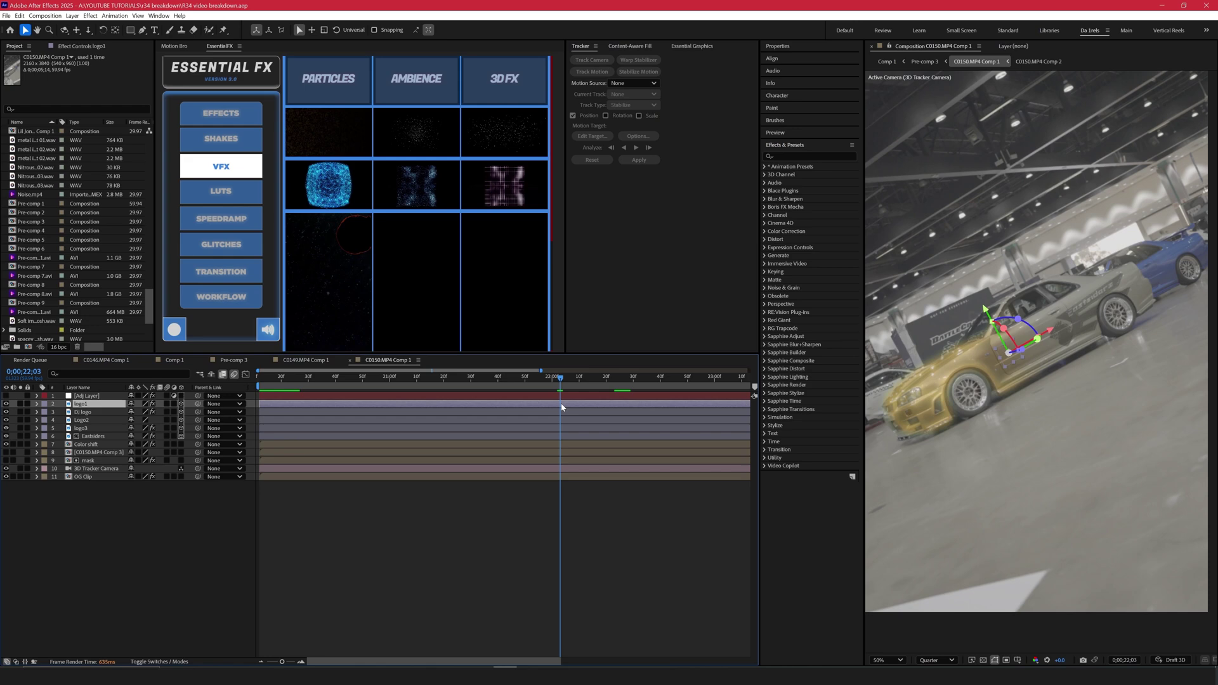
{"action": "left_click", "coordinate": [564, 437], "text": "shift"}
{"action": "left_click_drag", "start_coordinate": [625, 379], "coordinate": [642, 379]}
{"action": "left_click", "coordinate": [628, 502]}
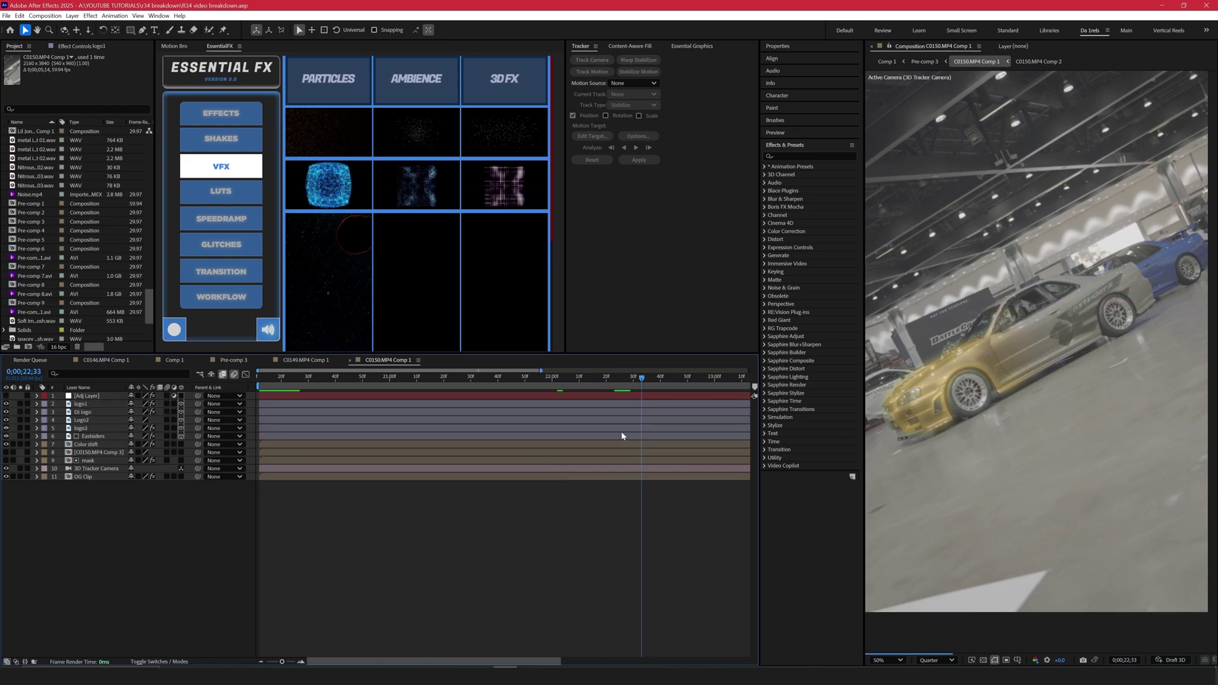
{"action": "left_click", "coordinate": [621, 435]}
{"action": "left_click", "coordinate": [596, 404], "text": "shift"}
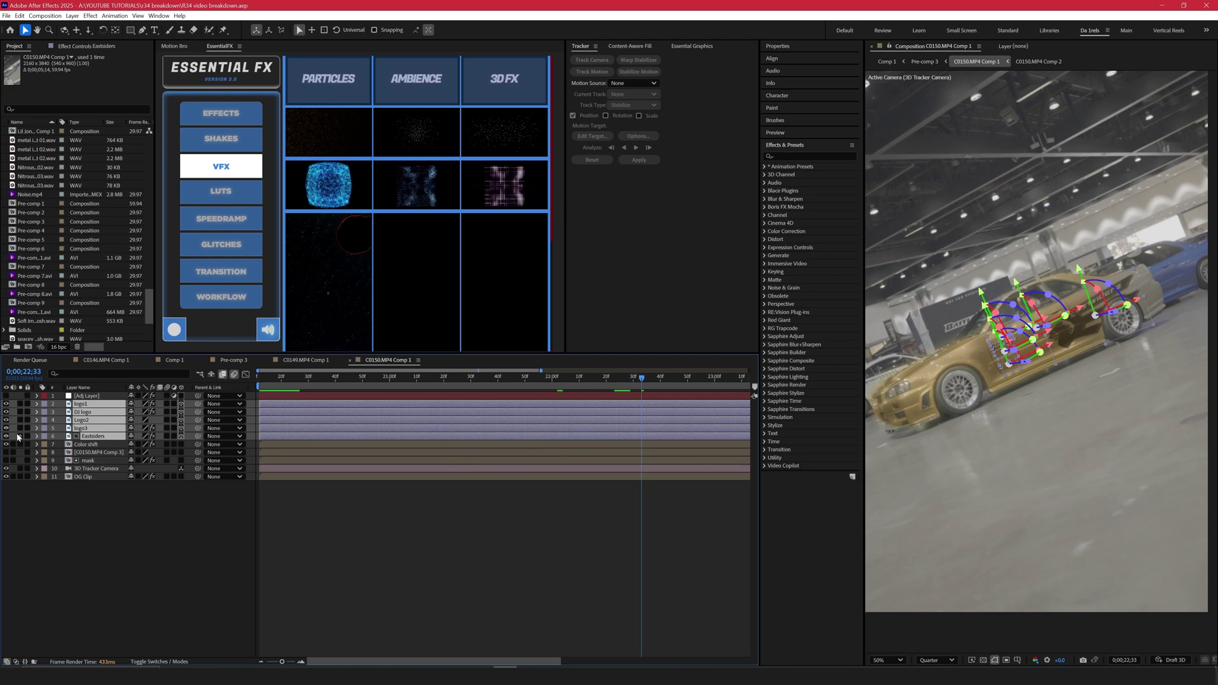
{"action": "key", "text": "z"}
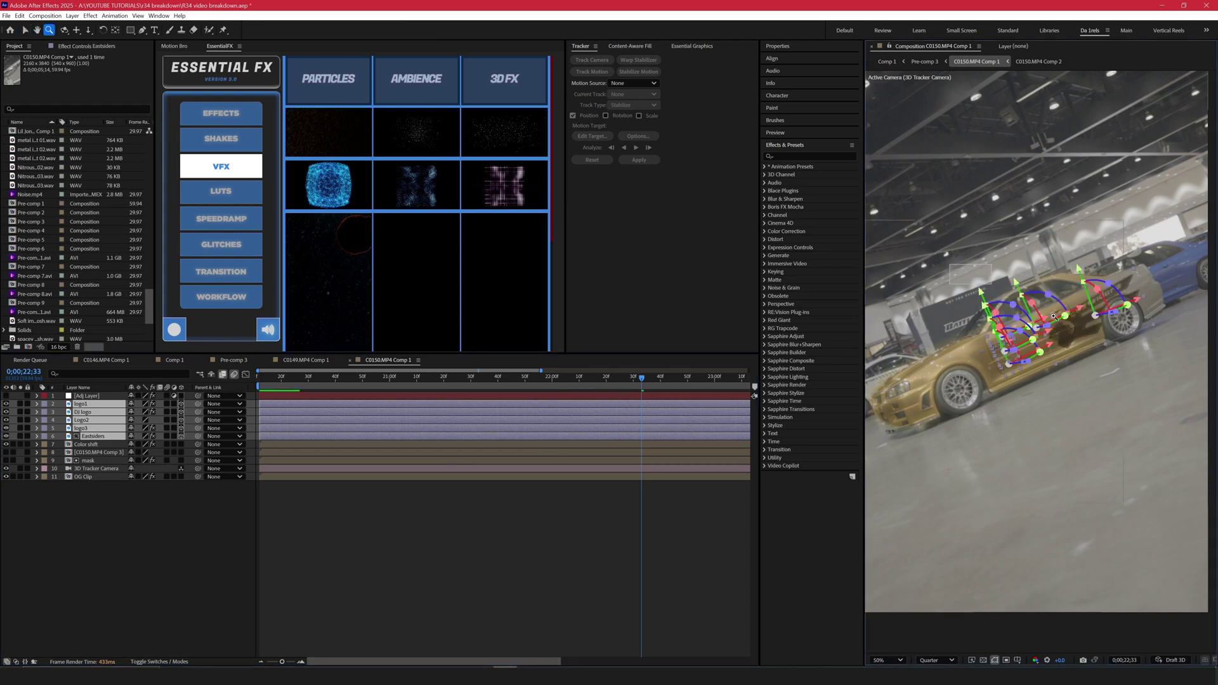
{"action": "left_click_drag", "start_coordinate": [1036, 266], "coordinate": [1139, 368]}
{"action": "key", "text": "v"}
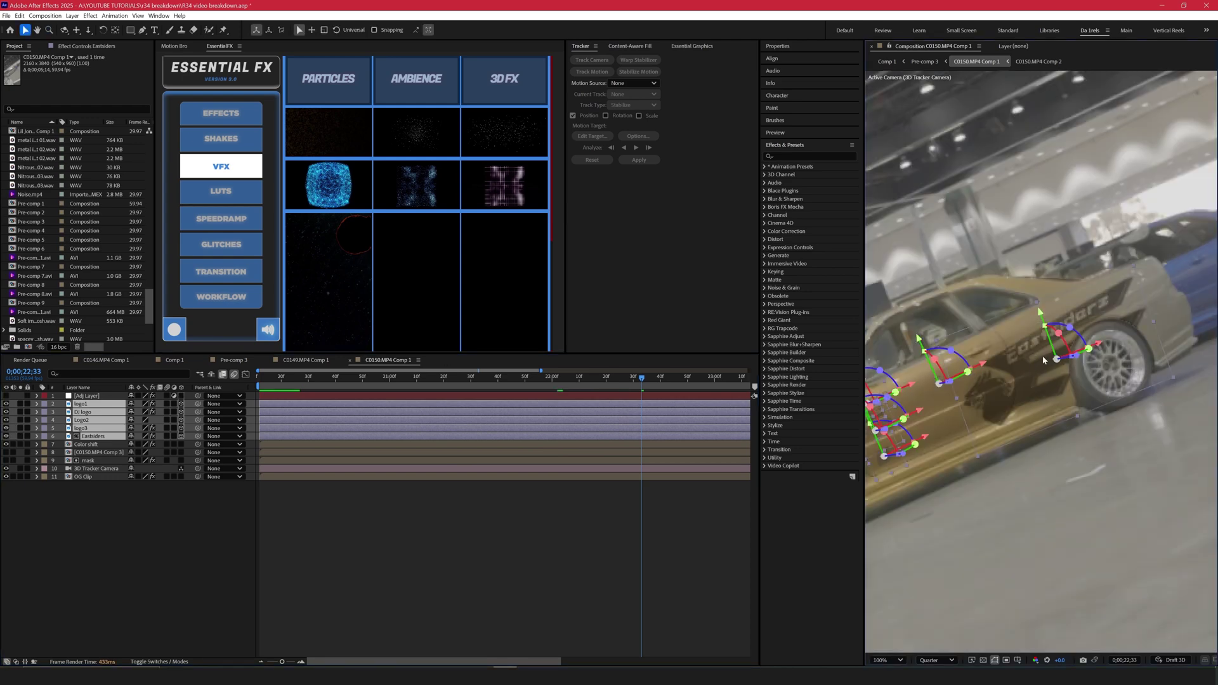
{"action": "left_click_drag", "start_coordinate": [934, 374], "coordinate": [965, 328]}
{"action": "left_click", "coordinate": [334, 507]}
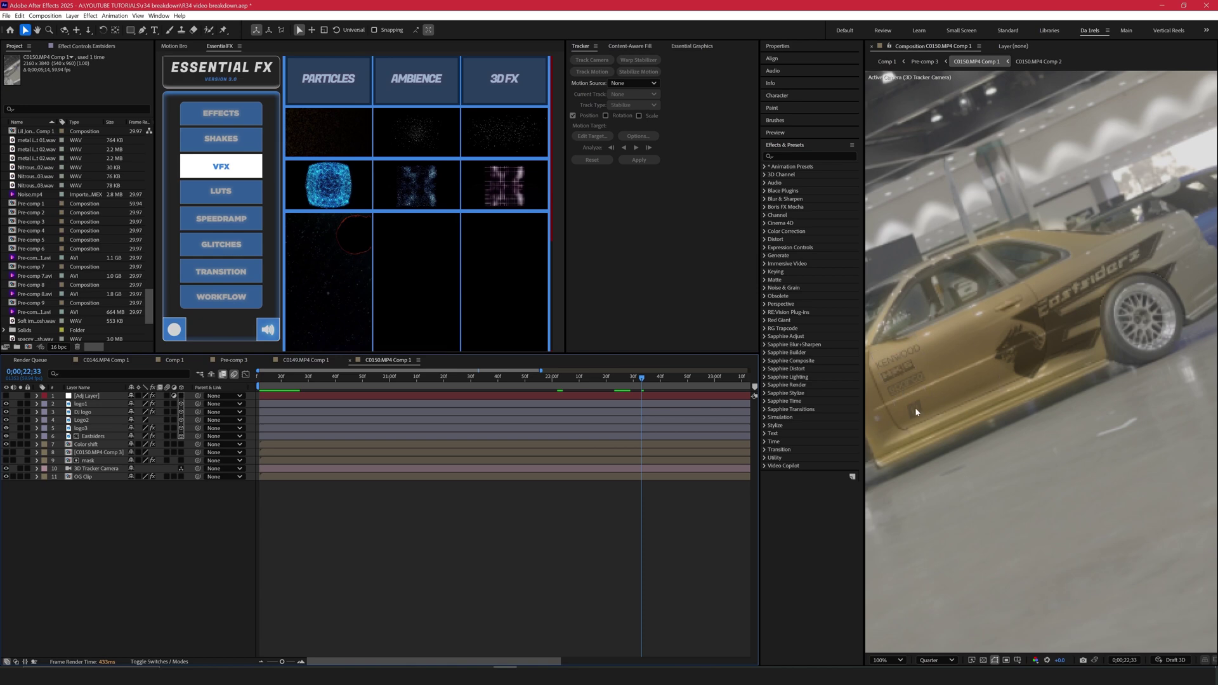
- Show the layer blending and track matte options, and hide the five logo layers from logo1 to Eastsiders
{"action": "left_click", "coordinate": [1055, 325]}
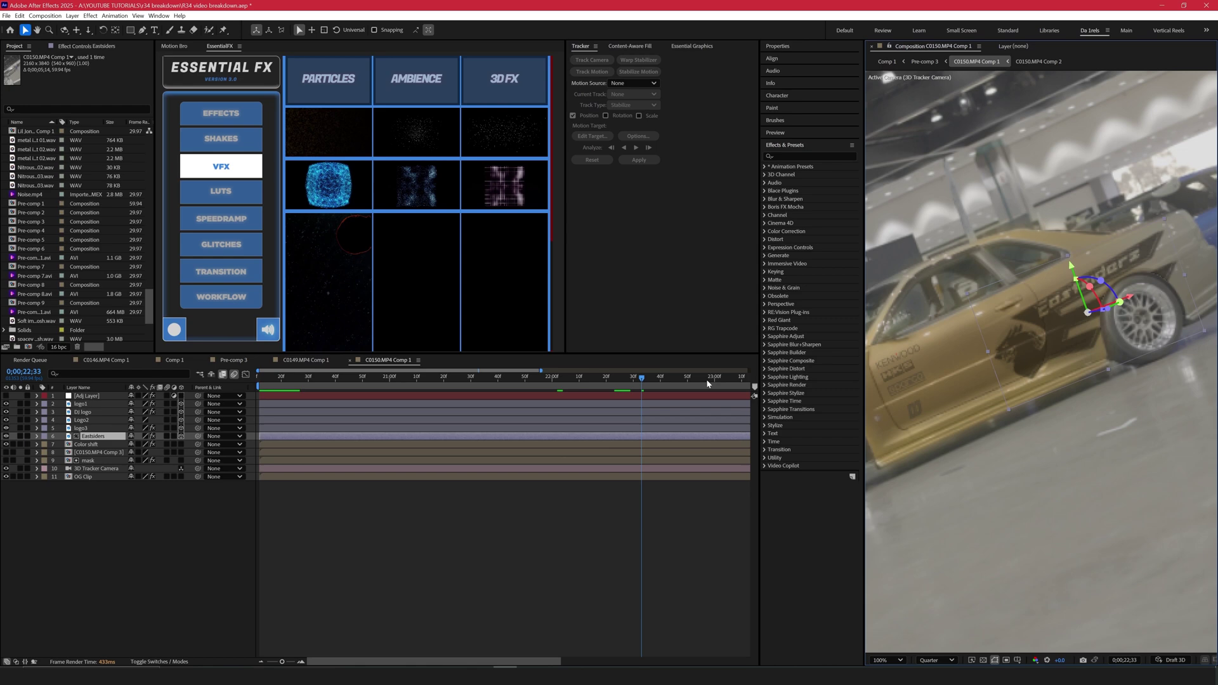
{"action": "left_click", "coordinate": [362, 505]}
{"action": "left_click", "coordinate": [152, 661]}
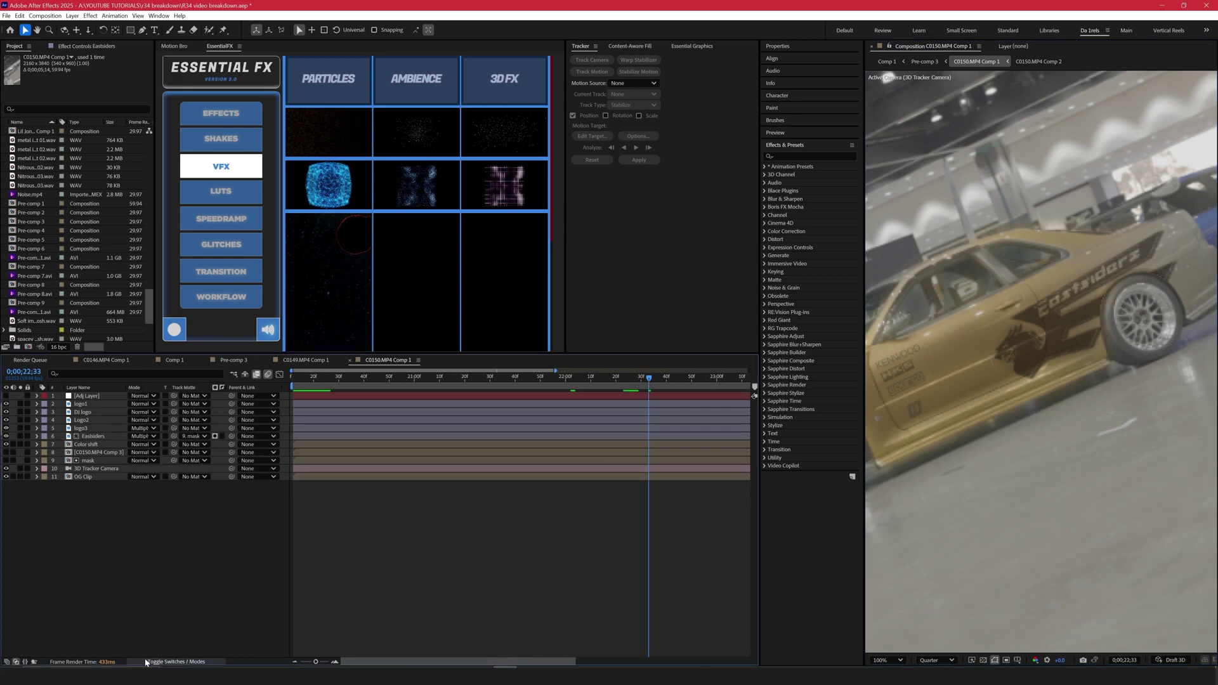
{"action": "left_click", "coordinate": [102, 437]}
{"action": "left_click", "coordinate": [82, 404], "text": "shift"}
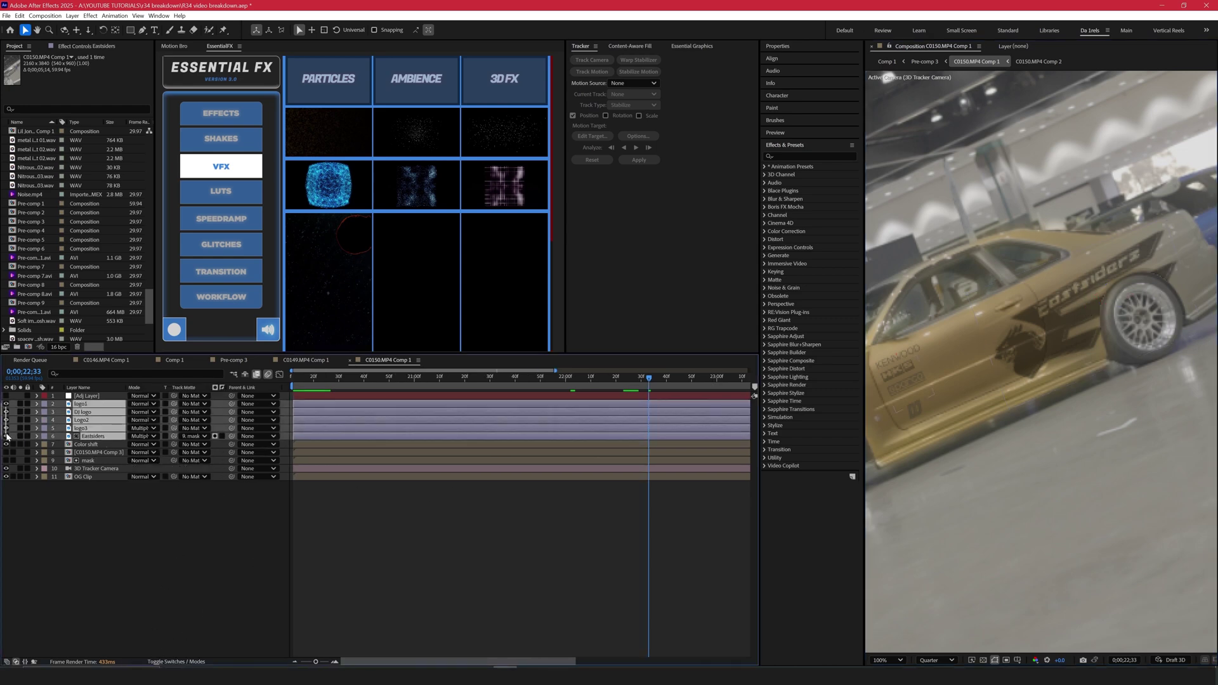
{"action": "left_click", "coordinate": [6, 437]}
{"action": "left_click", "coordinate": [96, 495]}
{"action": "left_click", "coordinate": [91, 445]}
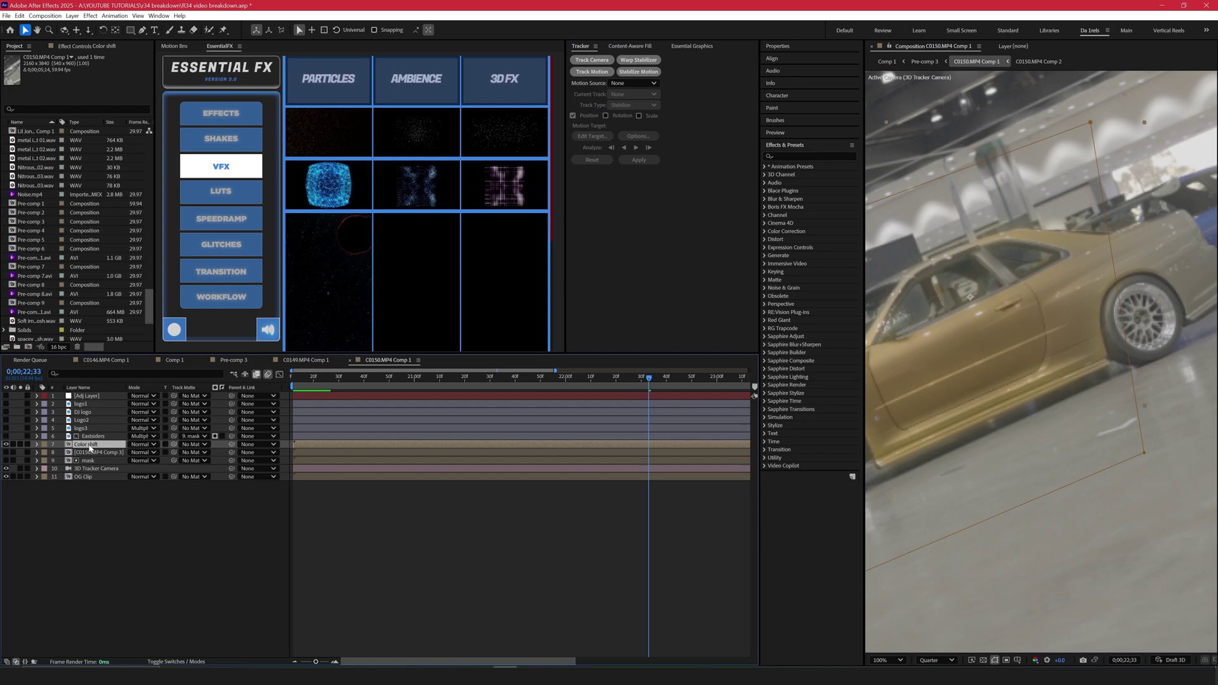
- Fit the composition in the viewer and inspect the Color shift layer by toggling its visibility and isolating it
{"action": "left_click", "coordinate": [889, 660]}
{"action": "left_click", "coordinate": [895, 481]}
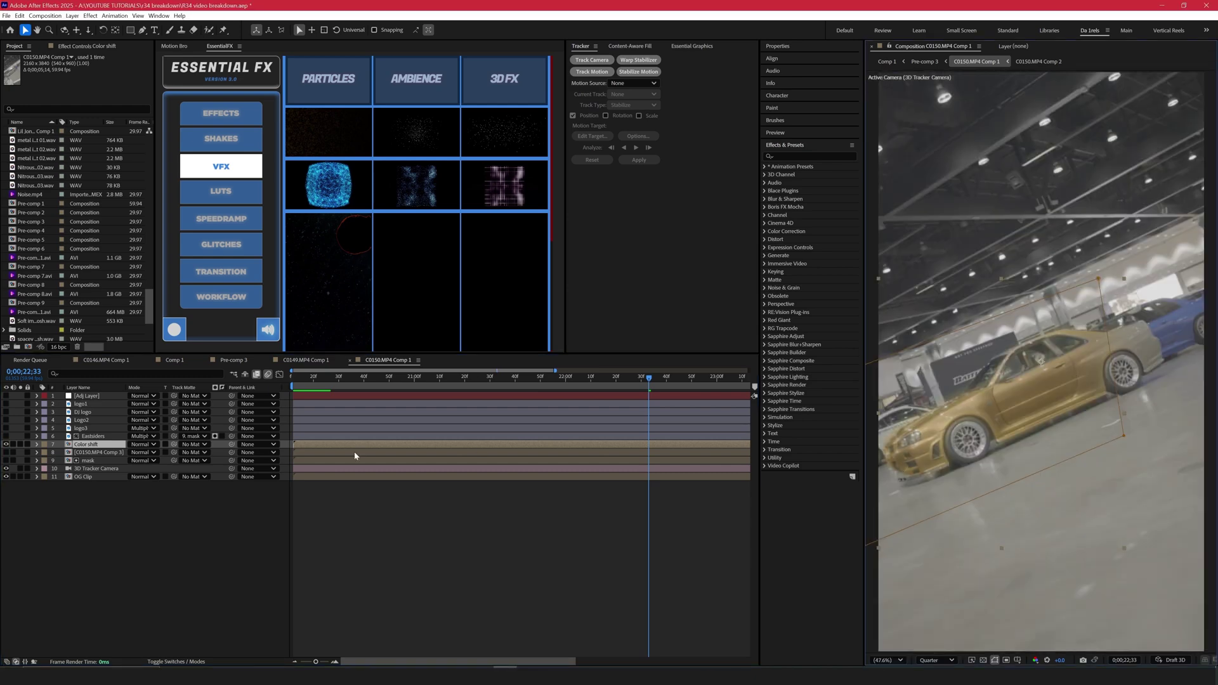
{"action": "left_click", "coordinate": [7, 444]}
{"action": "left_click", "coordinate": [7, 444]}
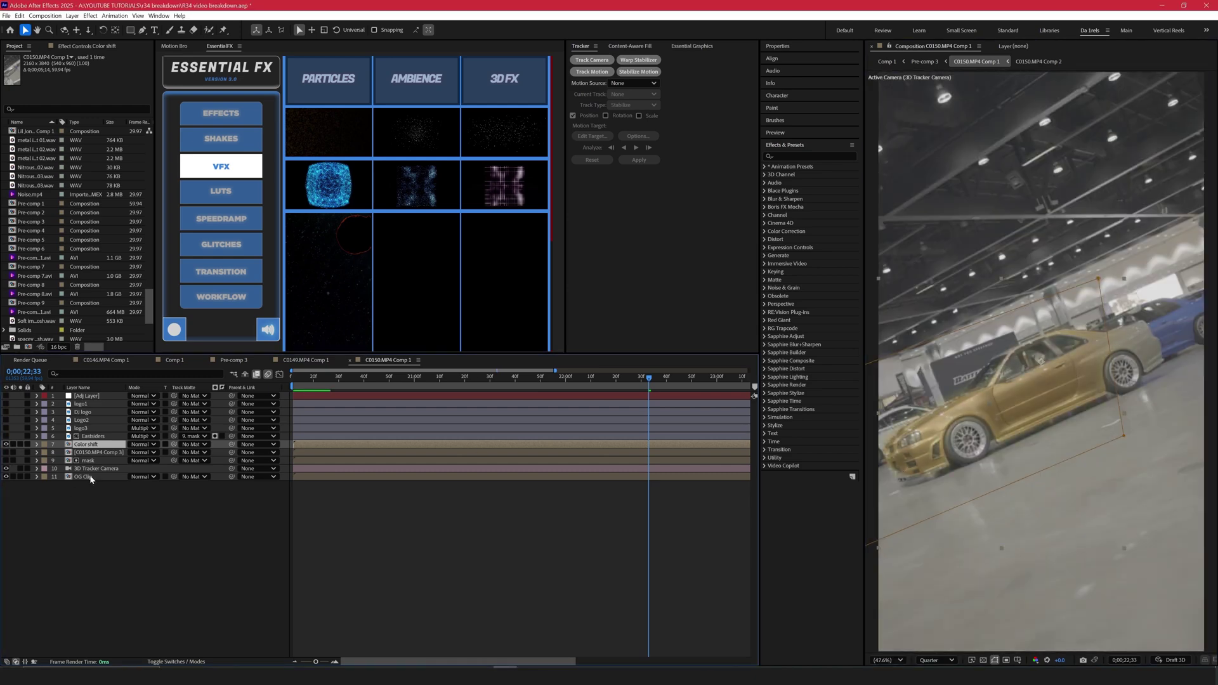
{"action": "left_click", "coordinate": [21, 444]}
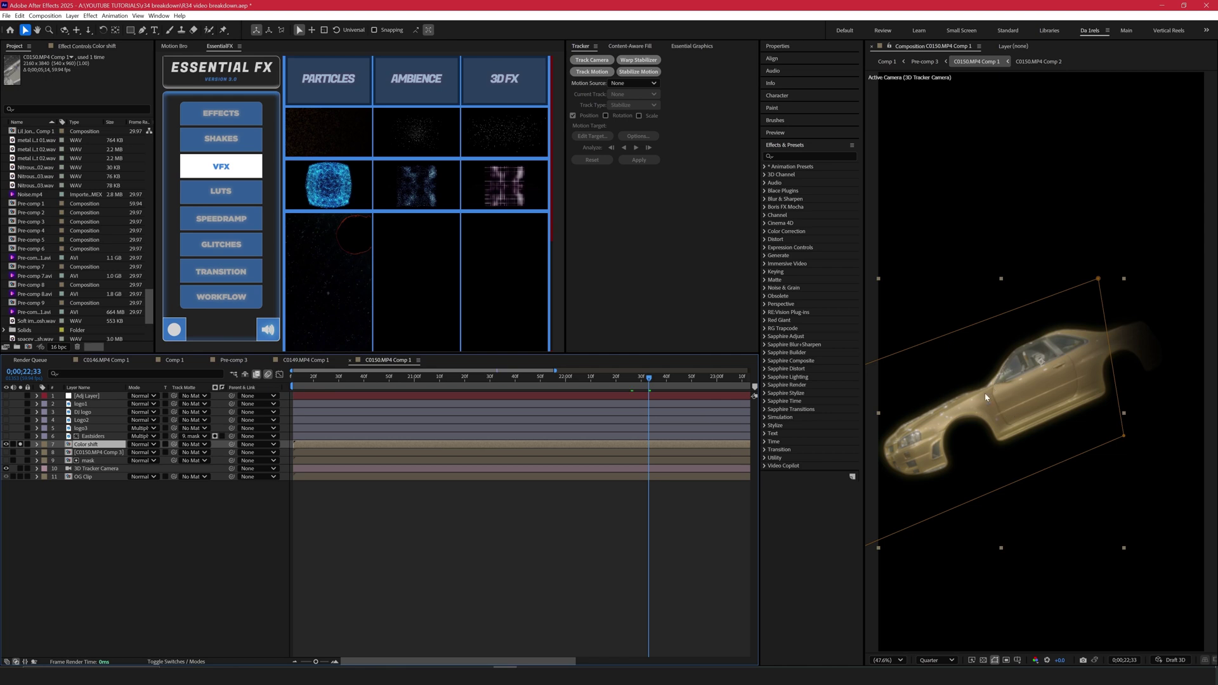
{"action": "left_click", "coordinate": [20, 444]}
- Make the Eastsiders decal visible and inspect it up close in isolation and together with the Color shift layer
{"action": "left_click", "coordinate": [92, 437]}
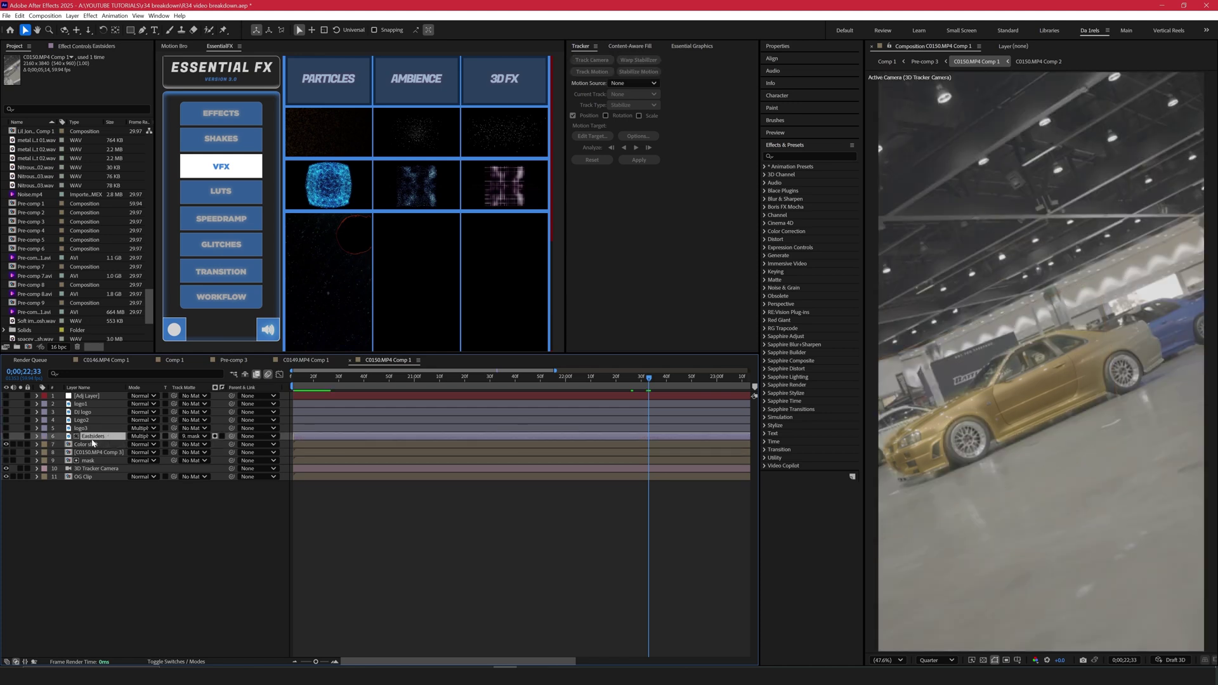
{"action": "left_click", "coordinate": [7, 437]}
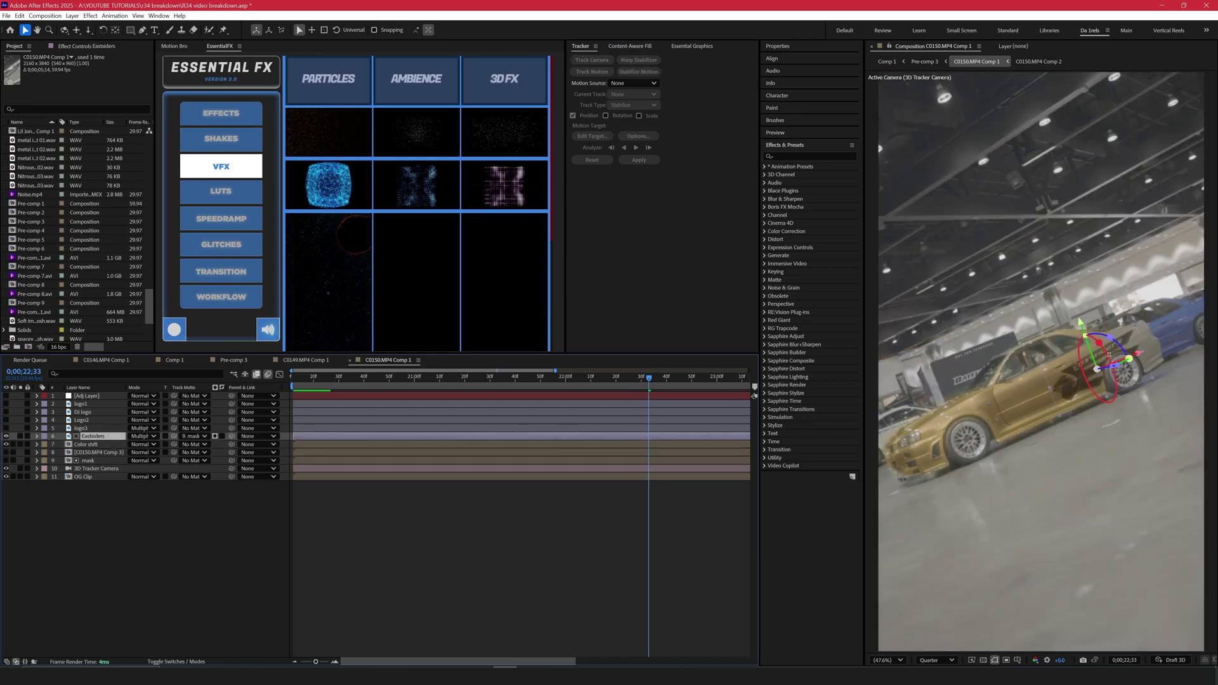
{"action": "scroll", "coordinate": [1108, 351], "scroll_direction": "up", "scroll_amount": 3}
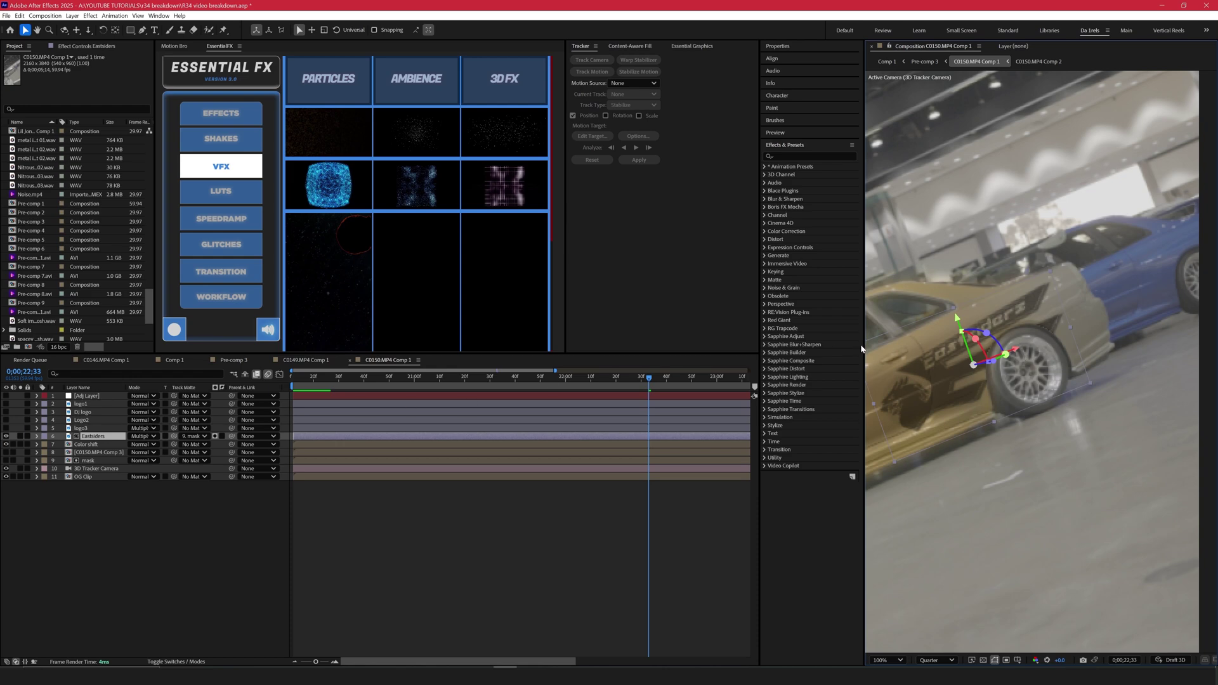
{"action": "left_click", "coordinate": [21, 437]}
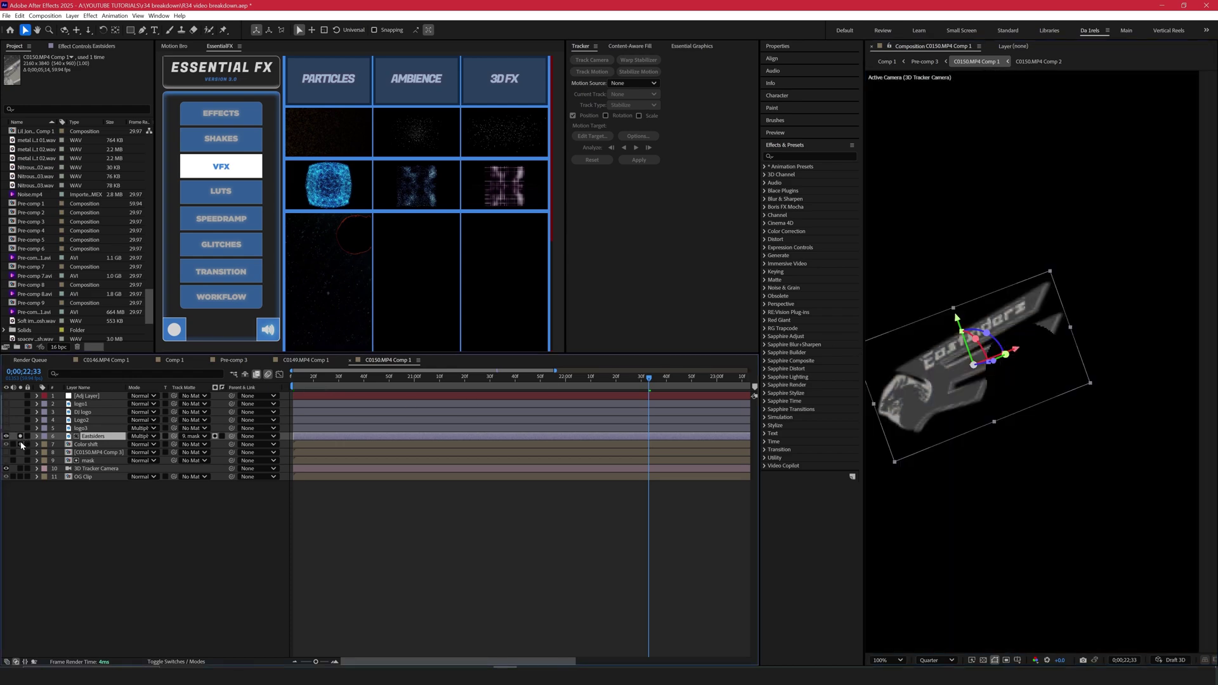
{"action": "left_click", "coordinate": [21, 445]}
{"action": "left_click", "coordinate": [21, 445]}
{"action": "left_click", "coordinate": [21, 445]}
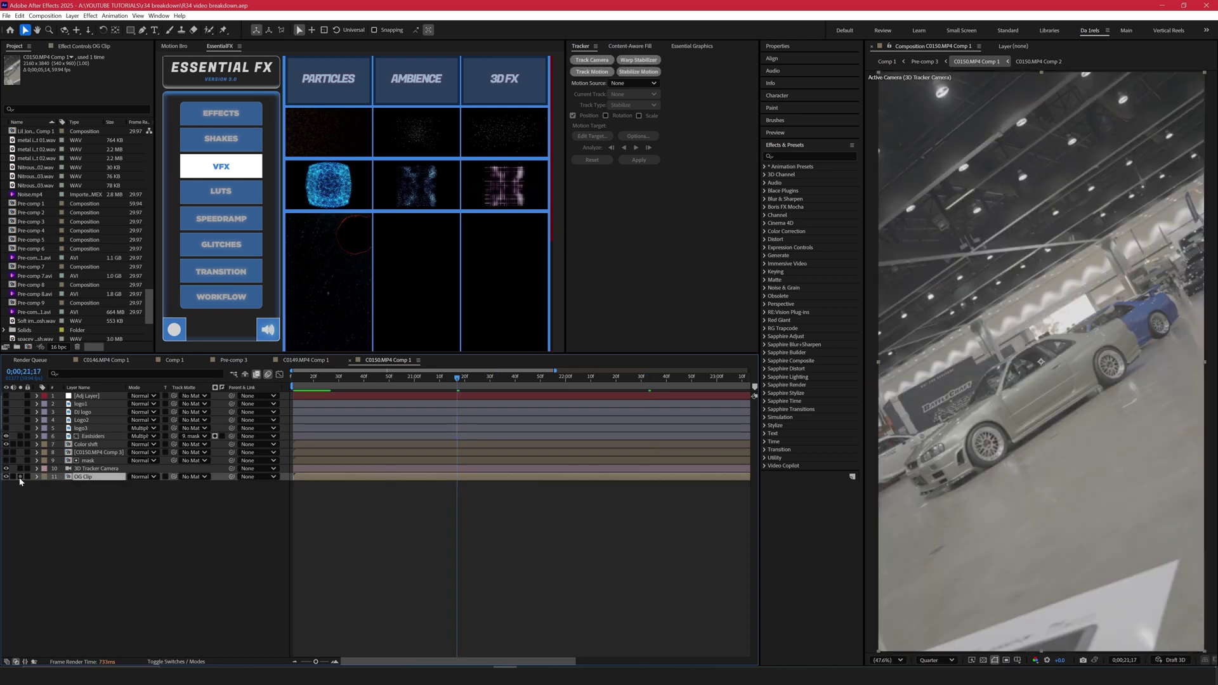
- Select 3D Camera Tracker points along the car's side on OG Clip and view the creation options for them
{"action": "left_click", "coordinate": [241, 298]}
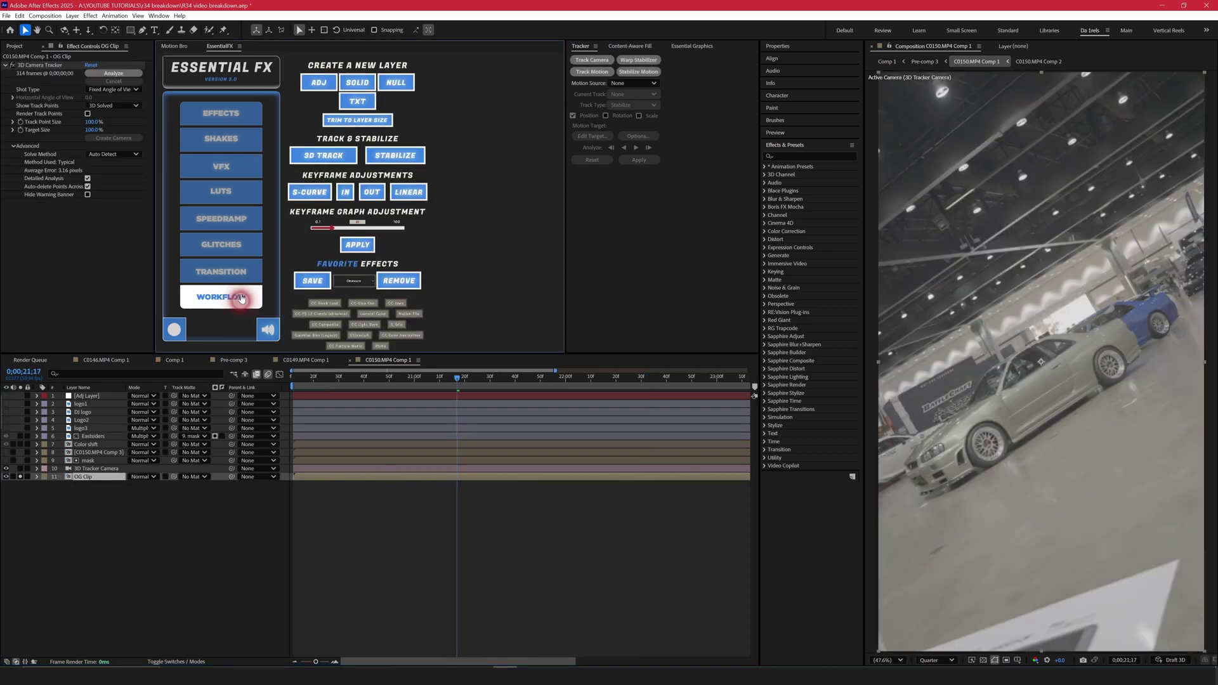
{"action": "left_click", "coordinate": [322, 156]}
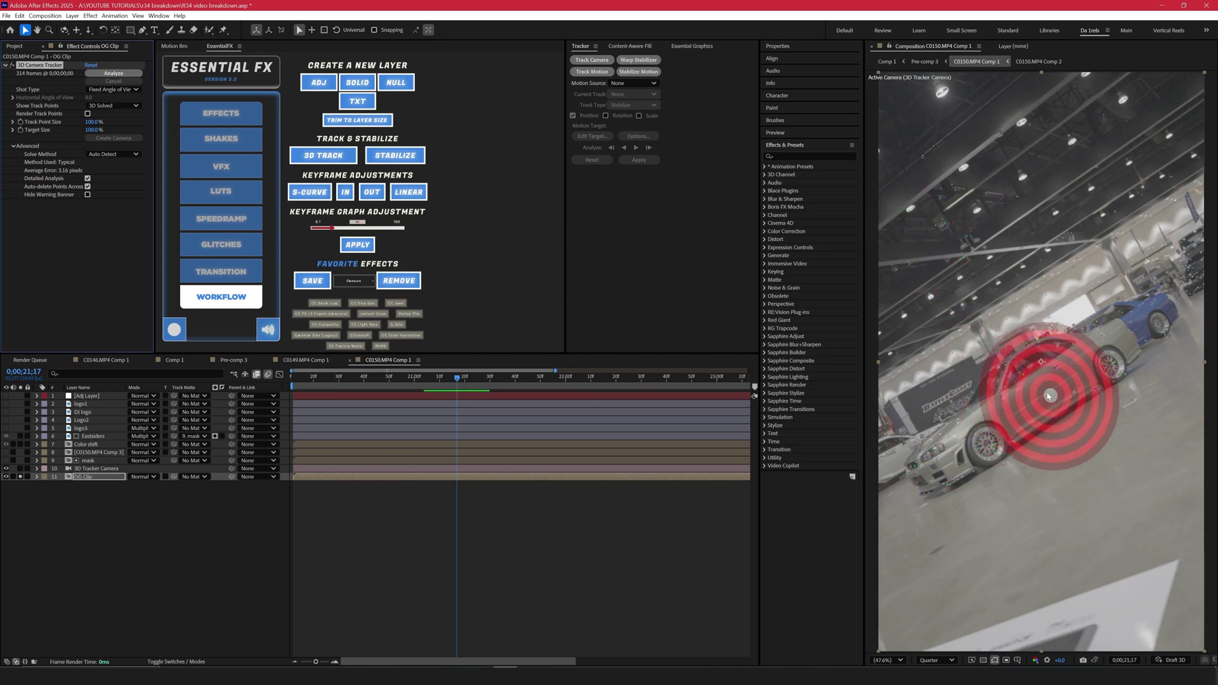
{"action": "mouse_move", "coordinate": [1077, 350]}
{"action": "left_mouse_down"}
{"action": "mouse_move", "coordinate": [1017, 363]}
{"action": "mouse_move", "coordinate": [999, 411]}
{"action": "mouse_move", "coordinate": [1101, 358]}
{"action": "mouse_move", "coordinate": [1072, 389]}
{"action": "left_mouse_up"}
{"action": "right_click", "coordinate": [1033, 377]}
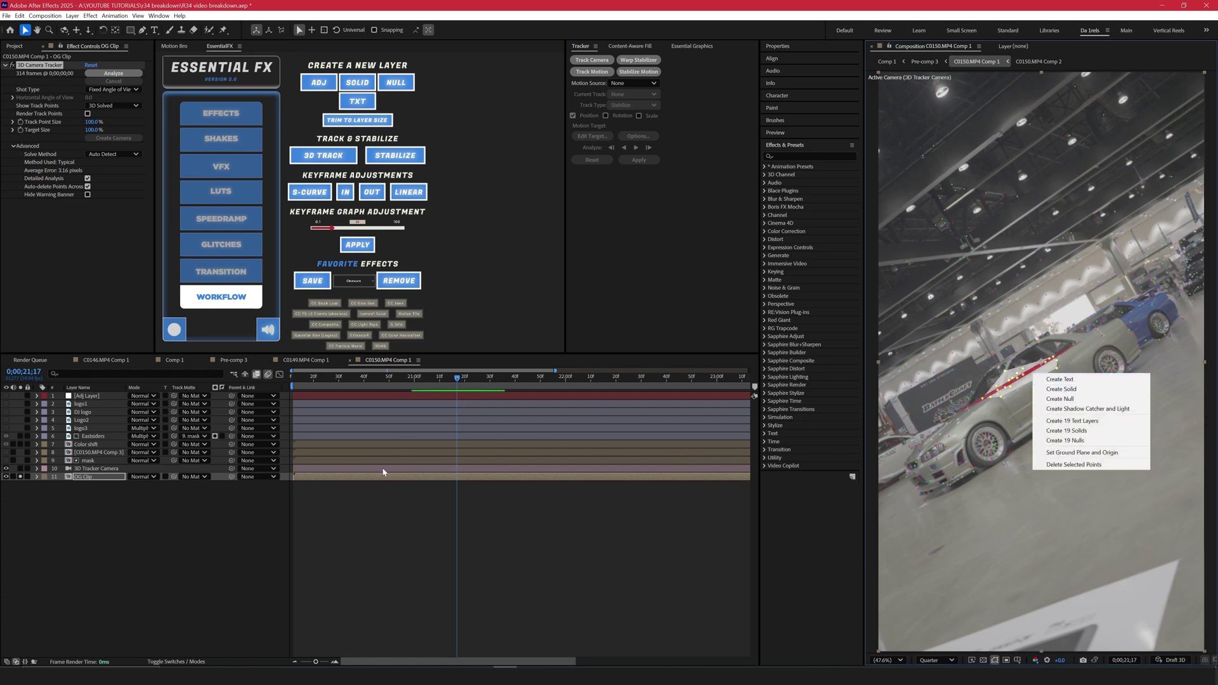
{"action": "left_click", "coordinate": [357, 493]}
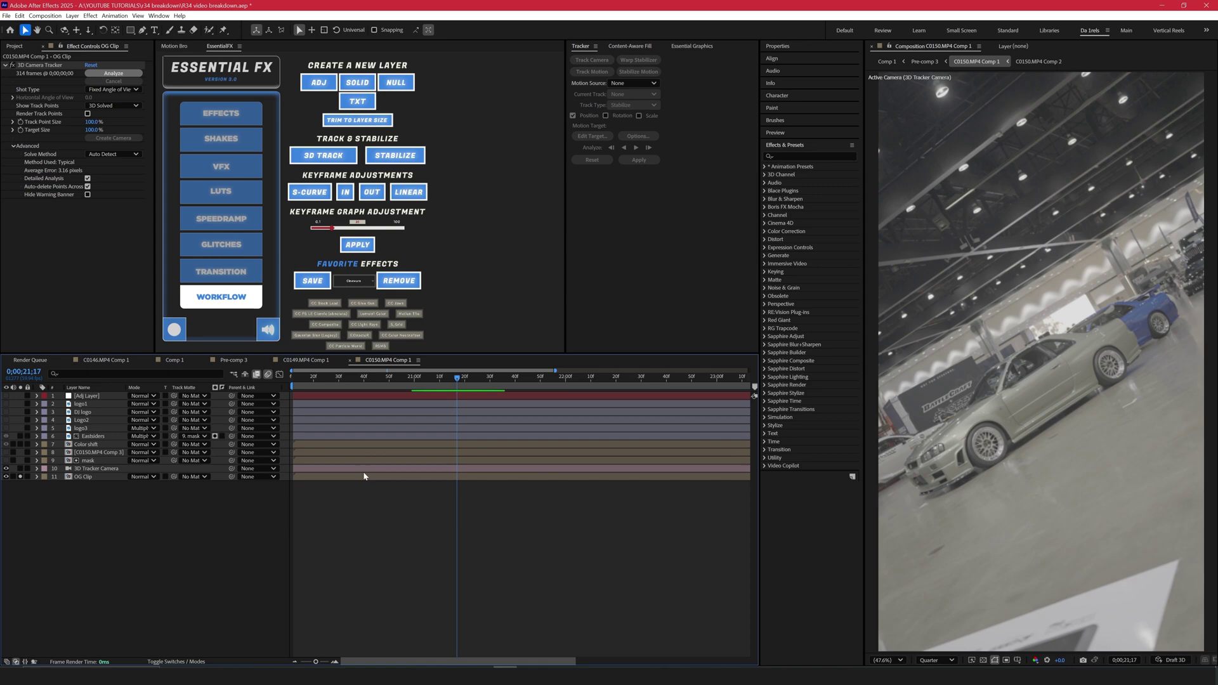
- Try a new dark gray solid above the 3D Tracker Camera layer, scaled down to about 4% over the car
{"action": "left_click", "coordinate": [368, 470]}
{"action": "key", "text": "ctrl+y"}
{"action": "key", "text": "Return"}
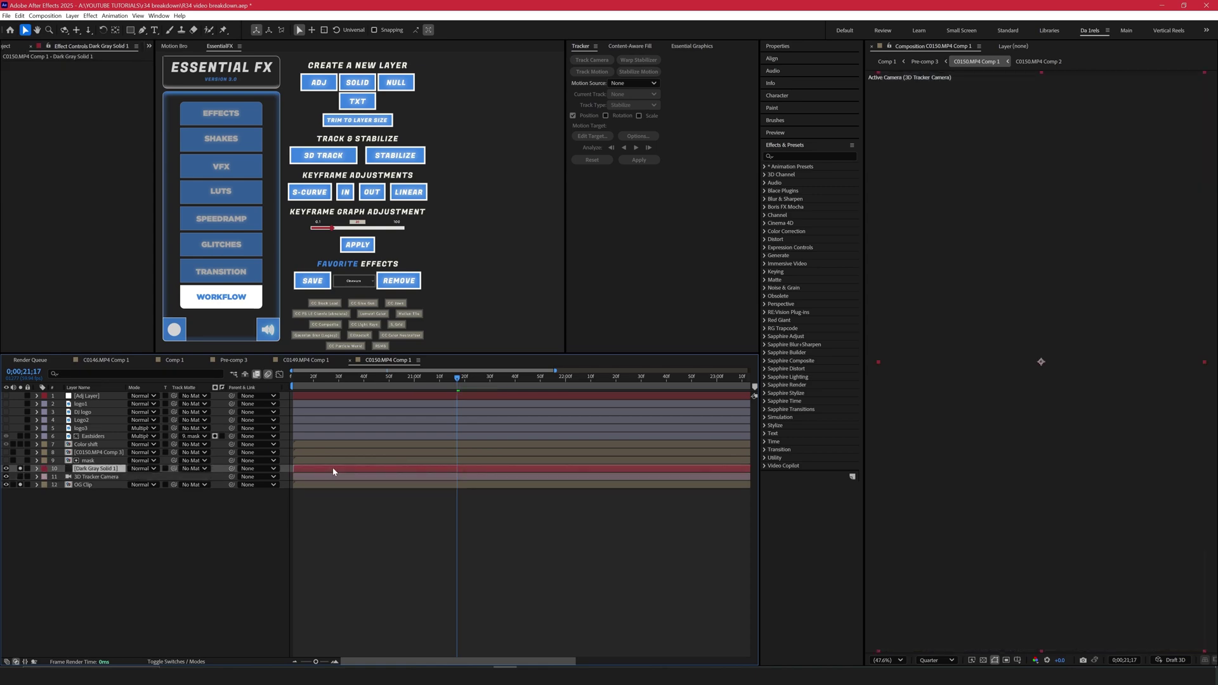
{"action": "left_click", "coordinate": [21, 469]}
{"action": "left_click", "coordinate": [20, 469]}
{"action": "left_click", "coordinate": [20, 469]}
{"action": "left_click", "coordinate": [21, 469]}
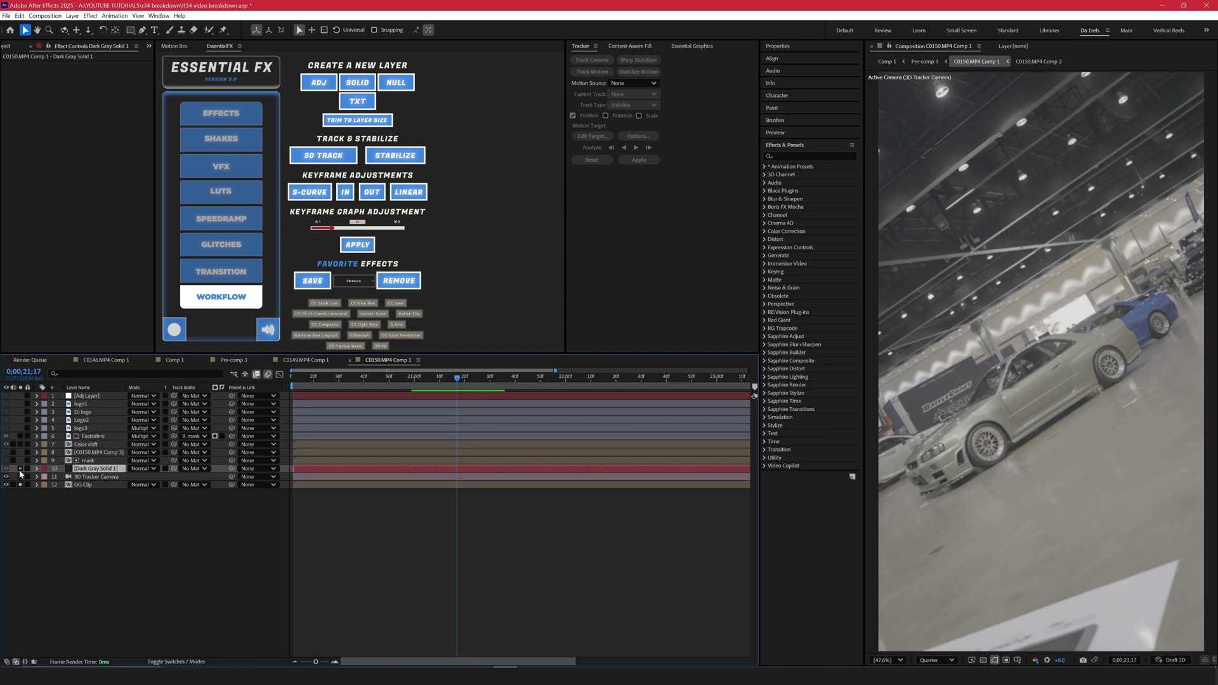
{"action": "key", "text": "s"}
{"action": "left_click_drag", "start_coordinate": [159, 477], "coordinate": [101, 477]}
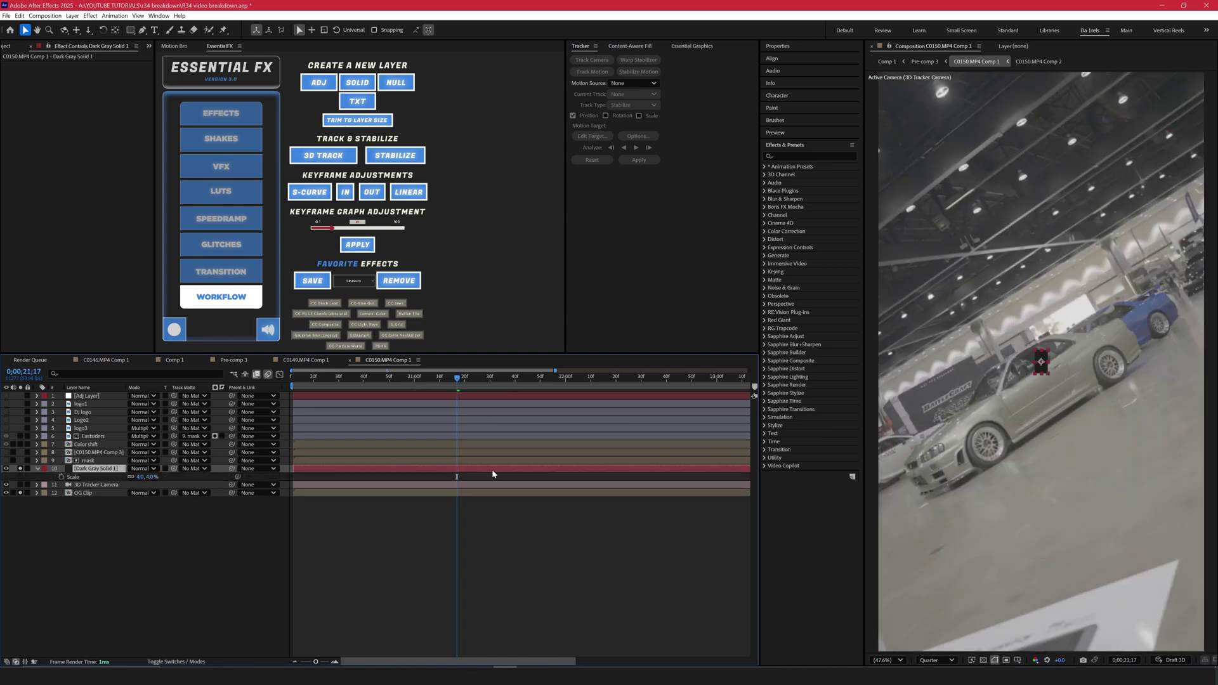
{"action": "key", "text": "Delete"}
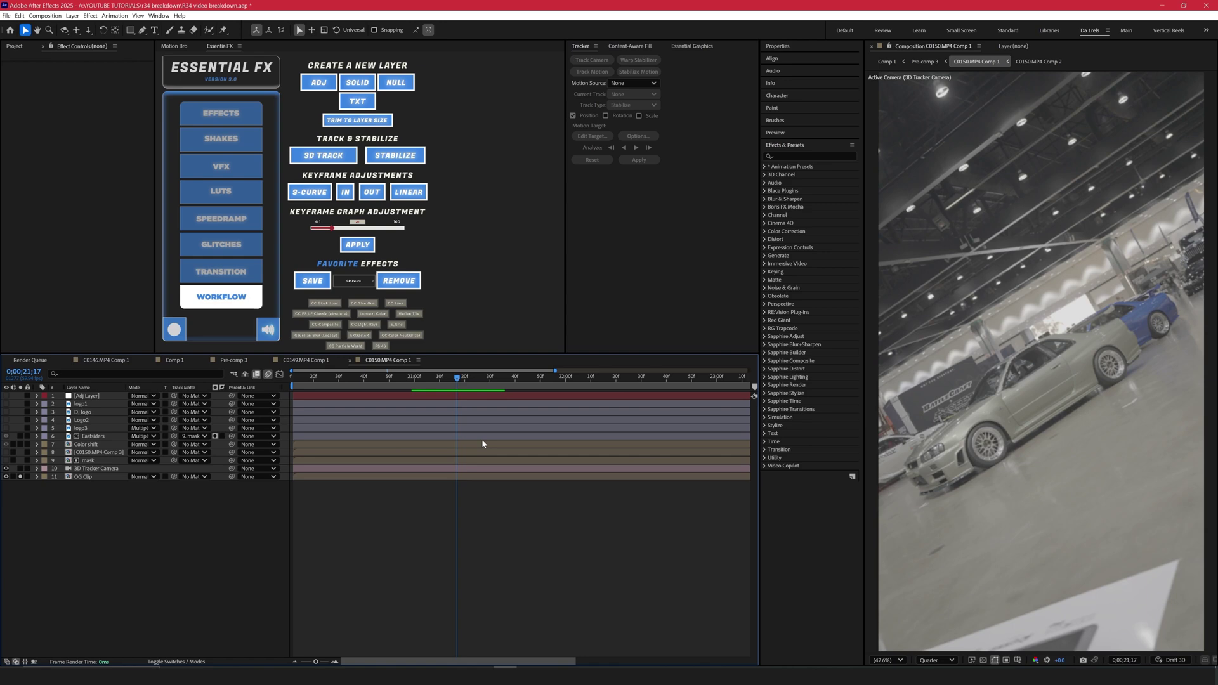
- Scrub through the shot and reveal the Eastsiders layer's Opacity property in the timeline
{"action": "left_click", "coordinate": [421, 436]}
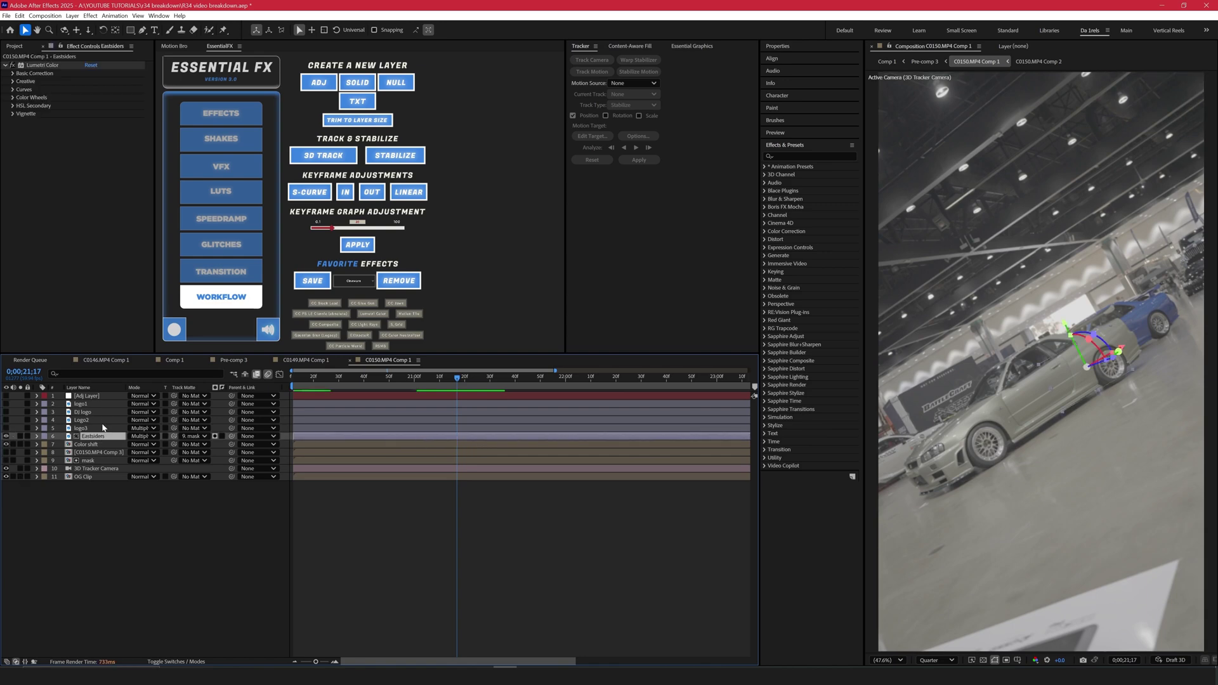
{"action": "left_click_drag", "start_coordinate": [458, 379], "coordinate": [600, 388]}
{"action": "key", "text": "u"}
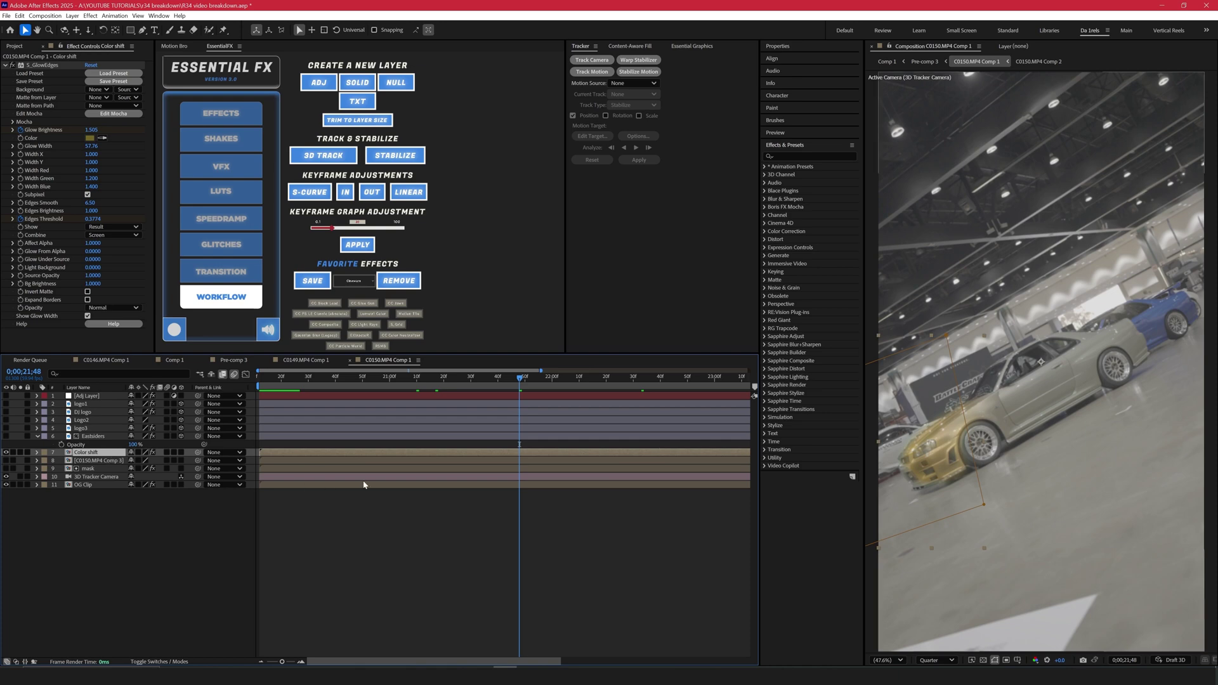
- Duplicate the OG Clip layer and remove the 3D Camera Tracker effect from the copy
{"action": "left_click", "coordinate": [405, 486]}
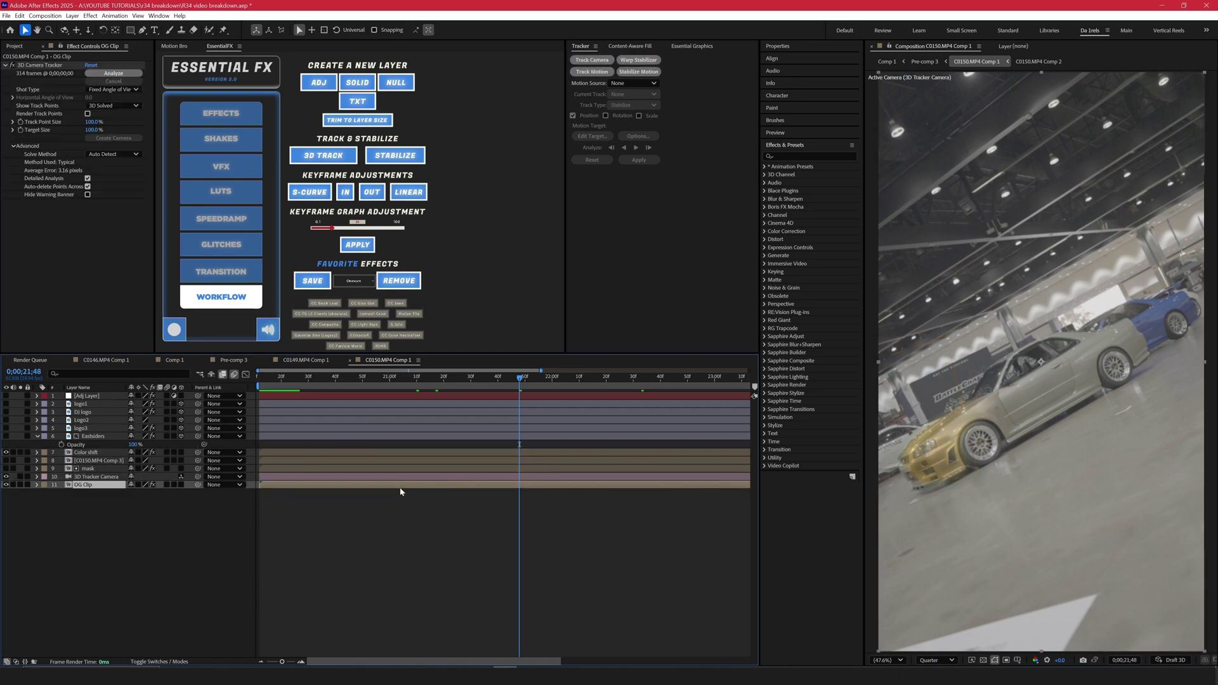
{"action": "key", "text": "ctrl+d"}
{"action": "left_click", "coordinate": [54, 66]}
{"action": "key", "text": "Delete"}
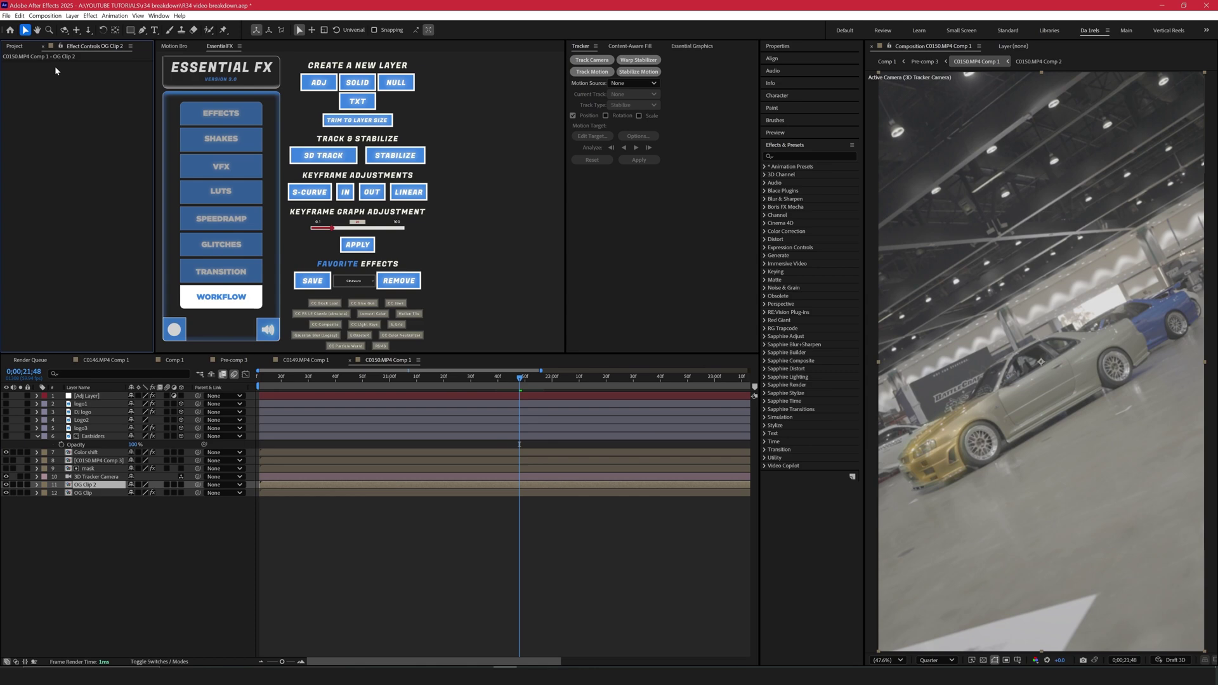
- Isolate the front car on OG Clip 2 with the Roto Brush from the first frame and propagate the selection toward 0;00;22;19
{"action": "key", "text": "alt+w"}
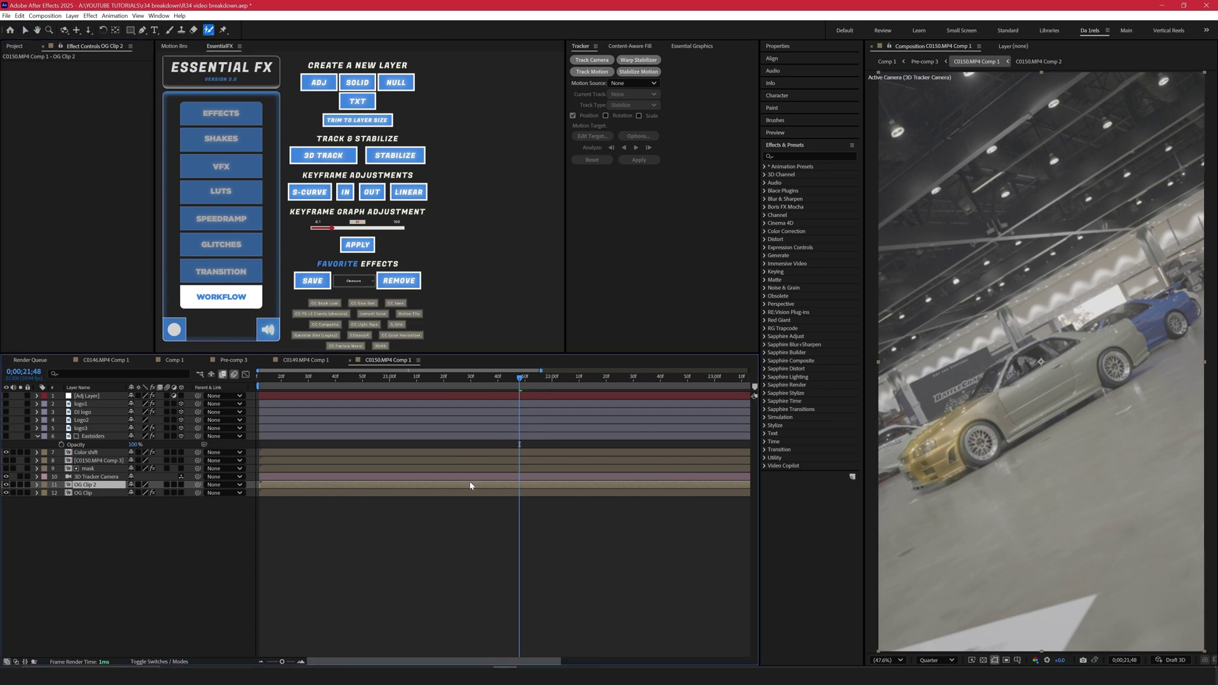
{"action": "double_click", "coordinate": [470, 486]}
{"action": "left_click_drag", "start_coordinate": [517, 383], "coordinate": [227, 412]}
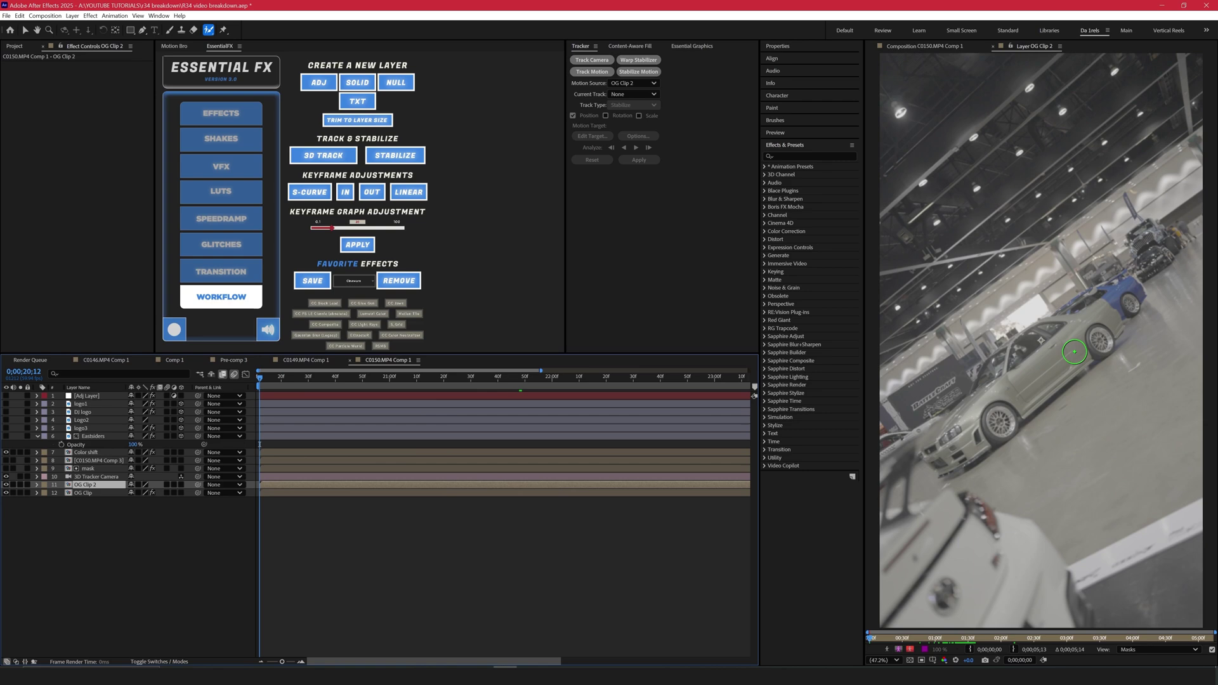
{"action": "mouse_move", "coordinate": [1025, 368]}
{"action": "left_mouse_down"}
{"action": "mouse_move", "coordinate": [1078, 341]}
{"action": "mouse_move", "coordinate": [1102, 310]}
{"action": "left_mouse_up"}
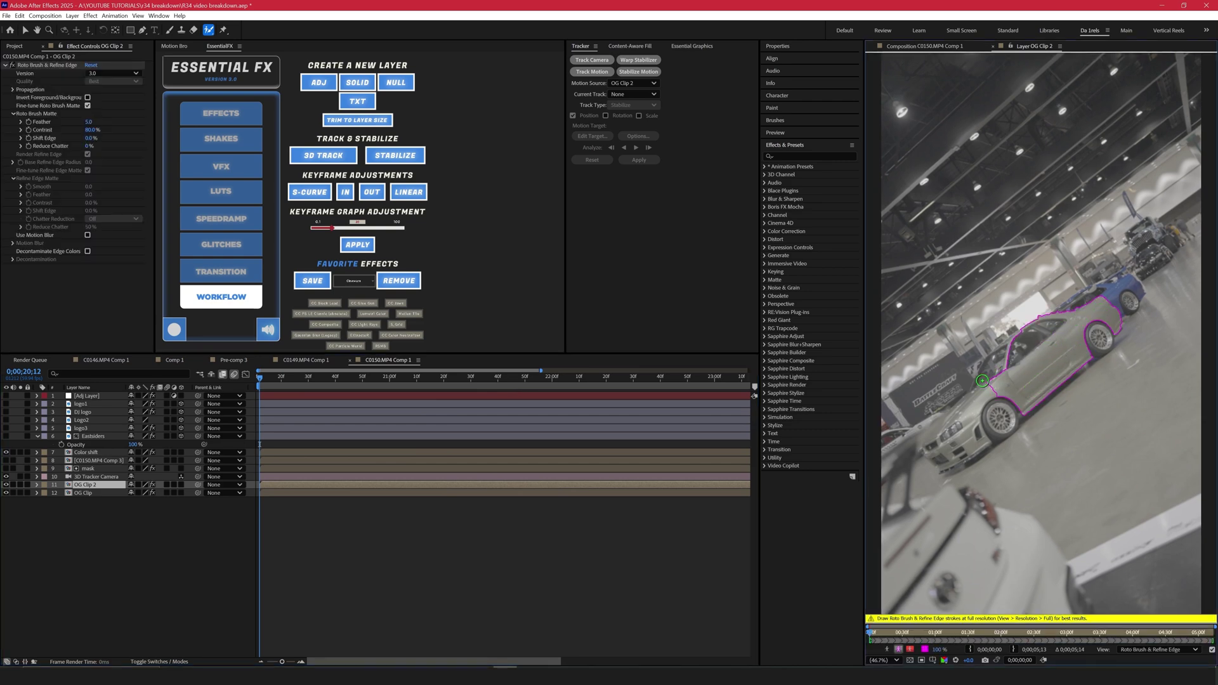
{"action": "mouse_move", "coordinate": [972, 457]}
{"action": "left_mouse_down"}
{"action": "mouse_move", "coordinate": [954, 432]}
{"action": "mouse_move", "coordinate": [936, 455]}
{"action": "mouse_move", "coordinate": [972, 454]}
{"action": "left_mouse_up"}
{"action": "left_click_drag", "start_coordinate": [929, 413], "coordinate": [901, 443]}
{"action": "left_click_drag", "start_coordinate": [1007, 353], "coordinate": [981, 388]}
{"action": "left_click", "coordinate": [512, 378]}
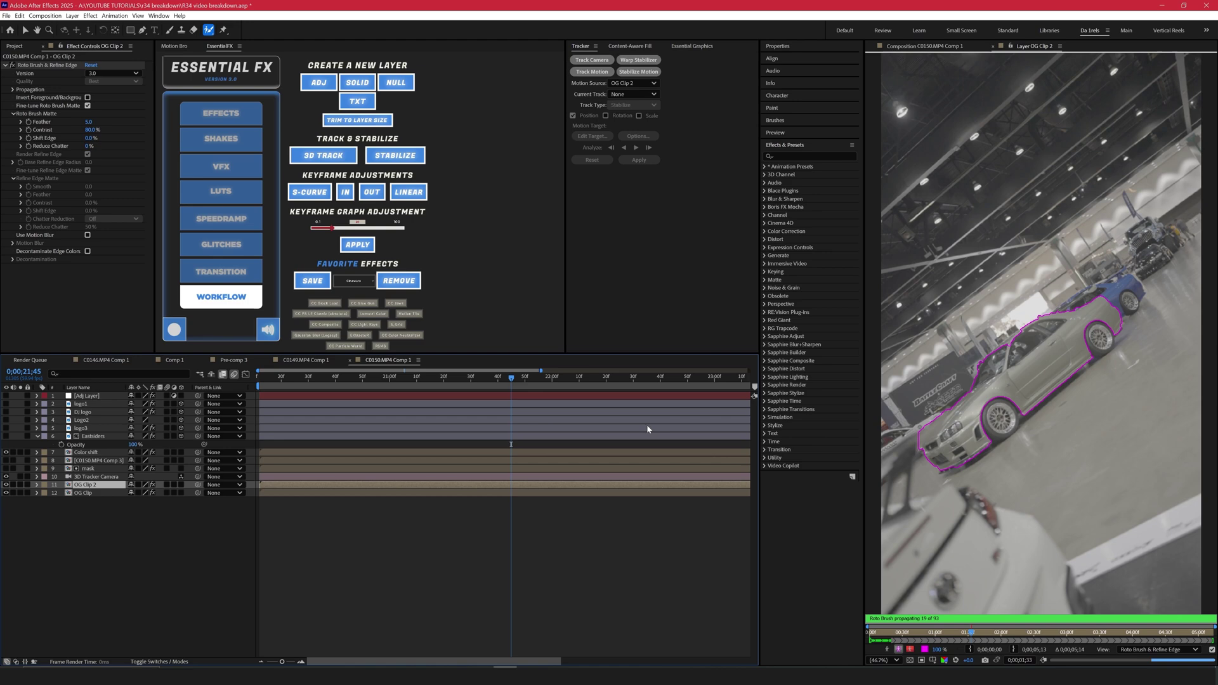
{"action": "left_click_drag", "start_coordinate": [511, 379], "coordinate": [604, 382]}
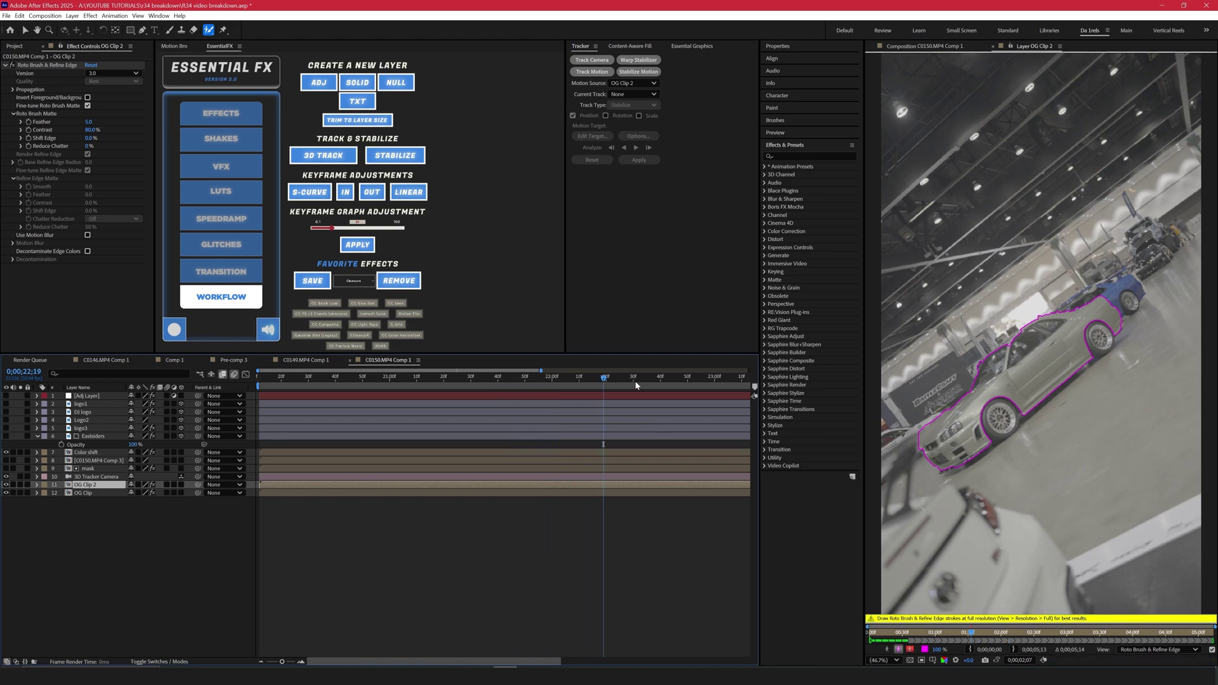
- Widen the viewer while the Roto Brush selection propagates through the clip
{"action": "left_click_drag", "start_coordinate": [865, 419], "coordinate": [742, 421]}
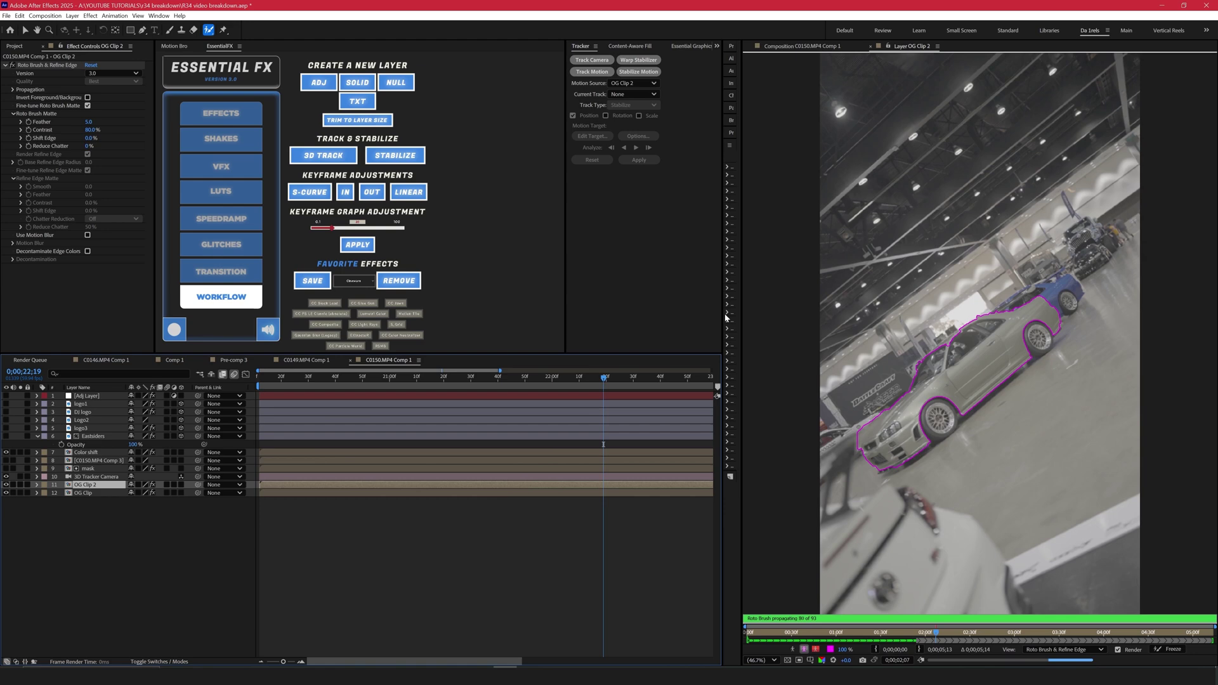
{"action": "left_click_drag", "start_coordinate": [742, 308], "coordinate": [832, 307]}
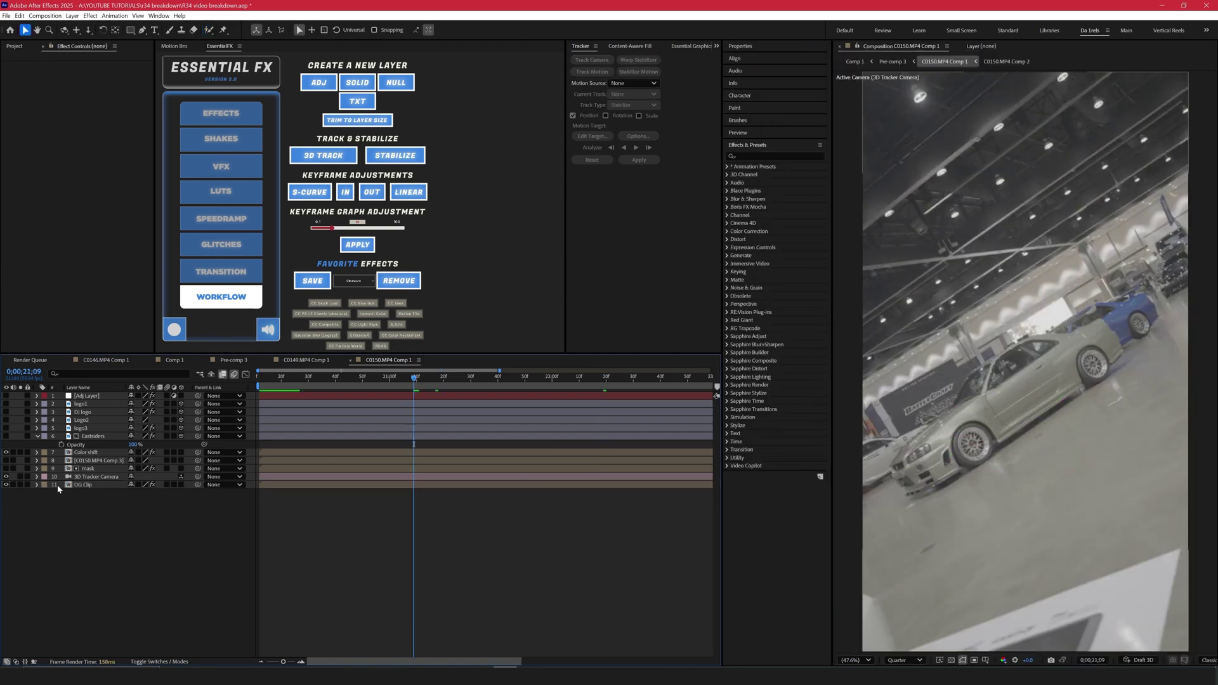
- Make the mask layer visible, solo it to inspect the isolated car body, and turn the solo off again
{"action": "left_click", "coordinate": [58, 488]}
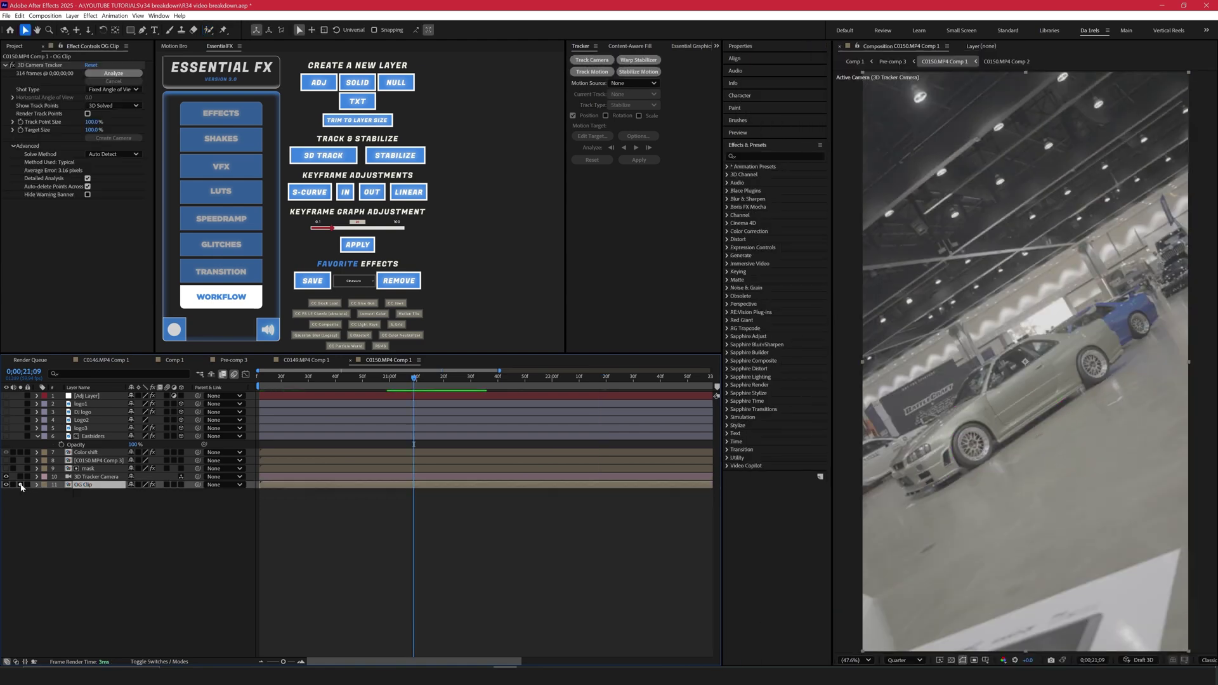
{"action": "left_click", "coordinate": [5, 468]}
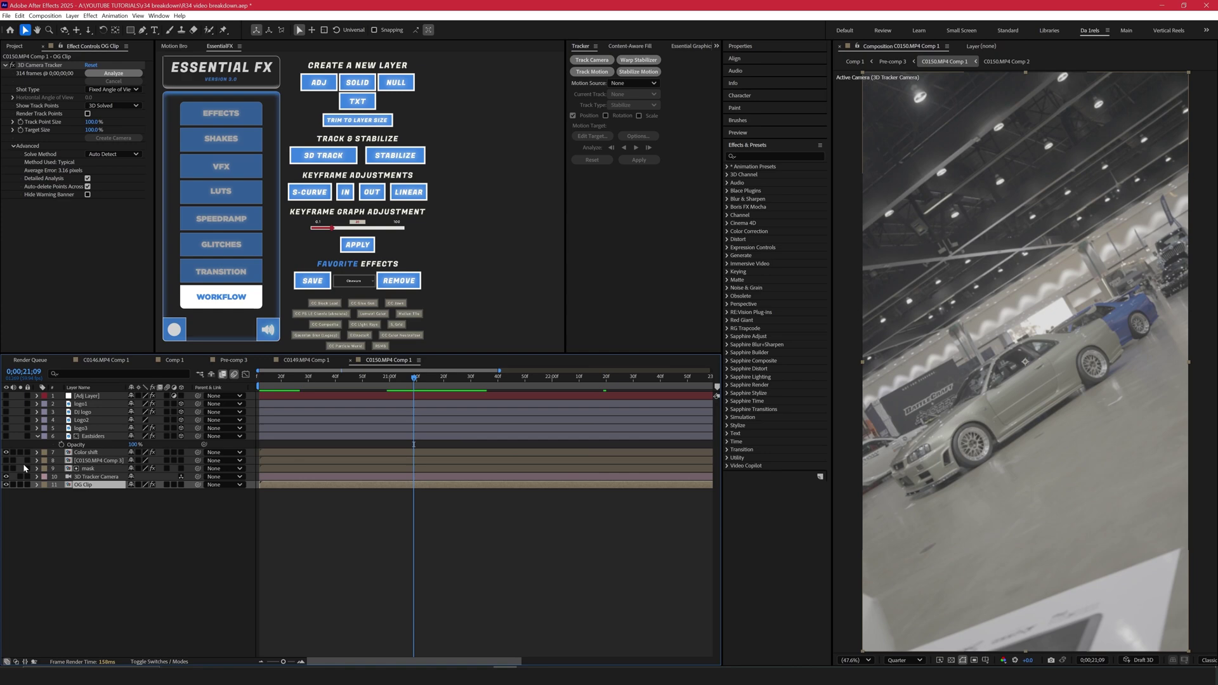
{"action": "left_click", "coordinate": [20, 468]}
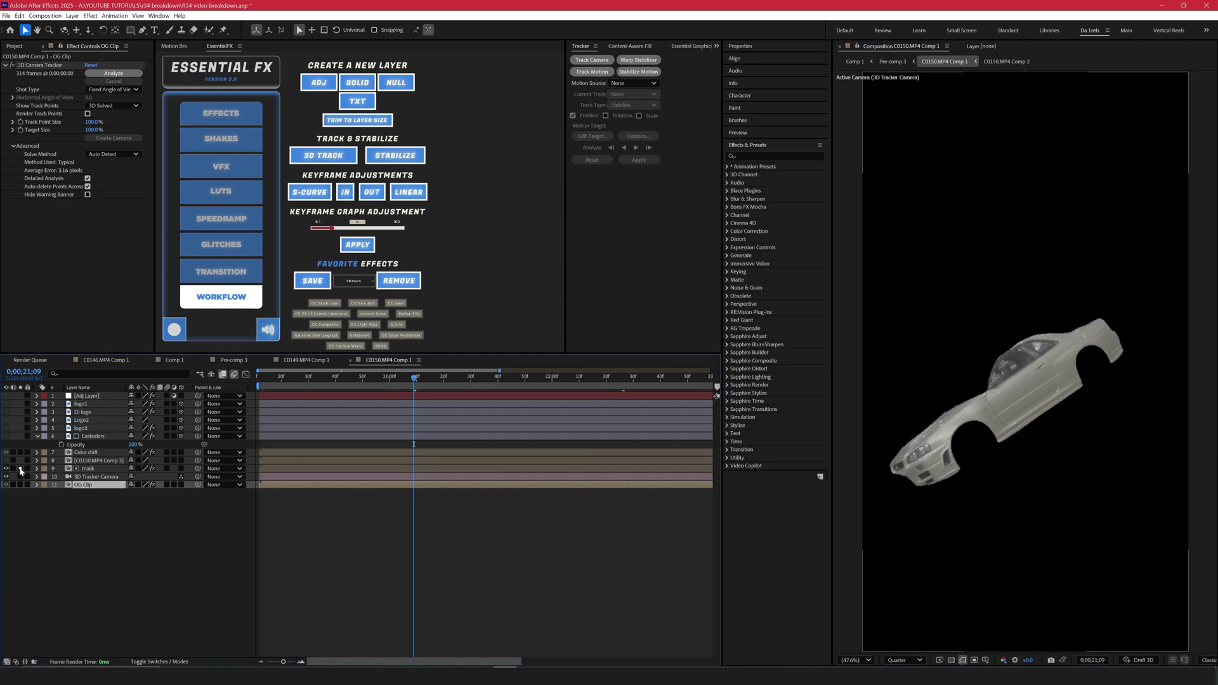
{"action": "left_click", "coordinate": [87, 468]}
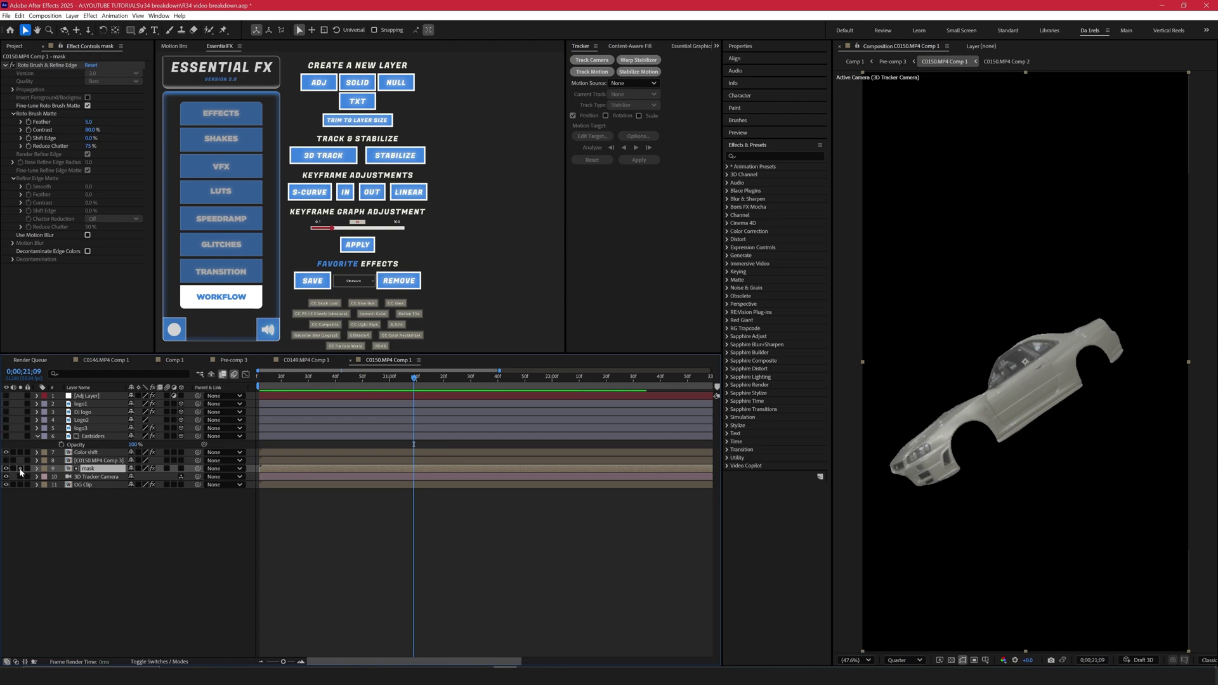
{"action": "left_click", "coordinate": [21, 469]}
- Make the Eastsiders layer visible and examine its decal close up around the car's rear wheel
{"action": "left_click", "coordinate": [87, 437]}
{"action": "left_click", "coordinate": [6, 437]}
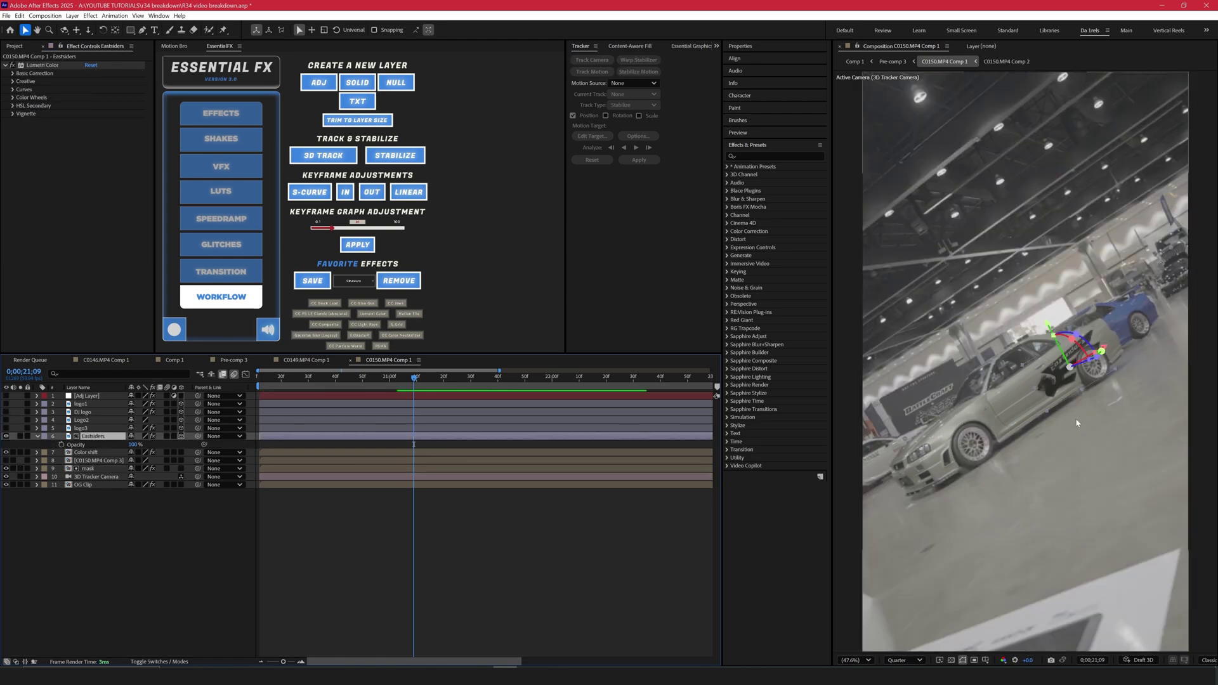
{"action": "scroll", "coordinate": [1066, 416], "scroll_direction": "up", "scroll_amount": 3}
{"action": "left_click_drag", "start_coordinate": [1037, 363], "coordinate": [694, 357]}
{"action": "left_click_drag", "start_coordinate": [855, 359], "coordinate": [1024, 395]}
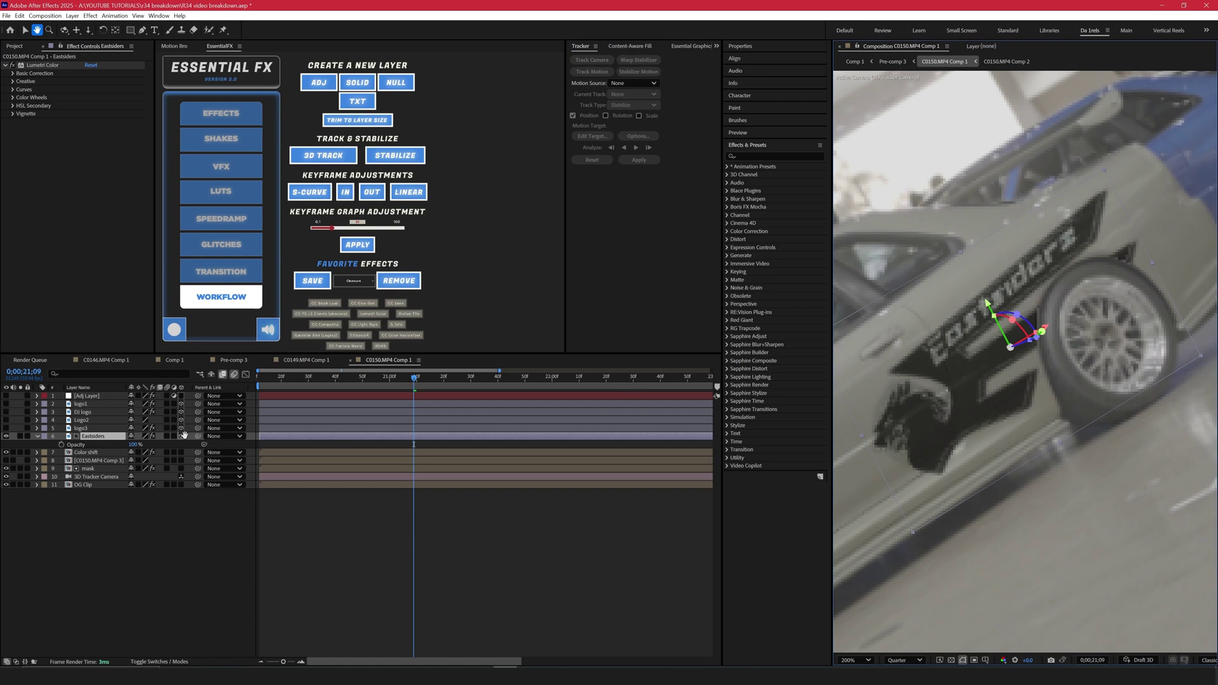
- Set the Eastsiders layer's track matte to No Matte
{"action": "left_click", "coordinate": [160, 662]}
{"action": "left_click", "coordinate": [193, 436]}
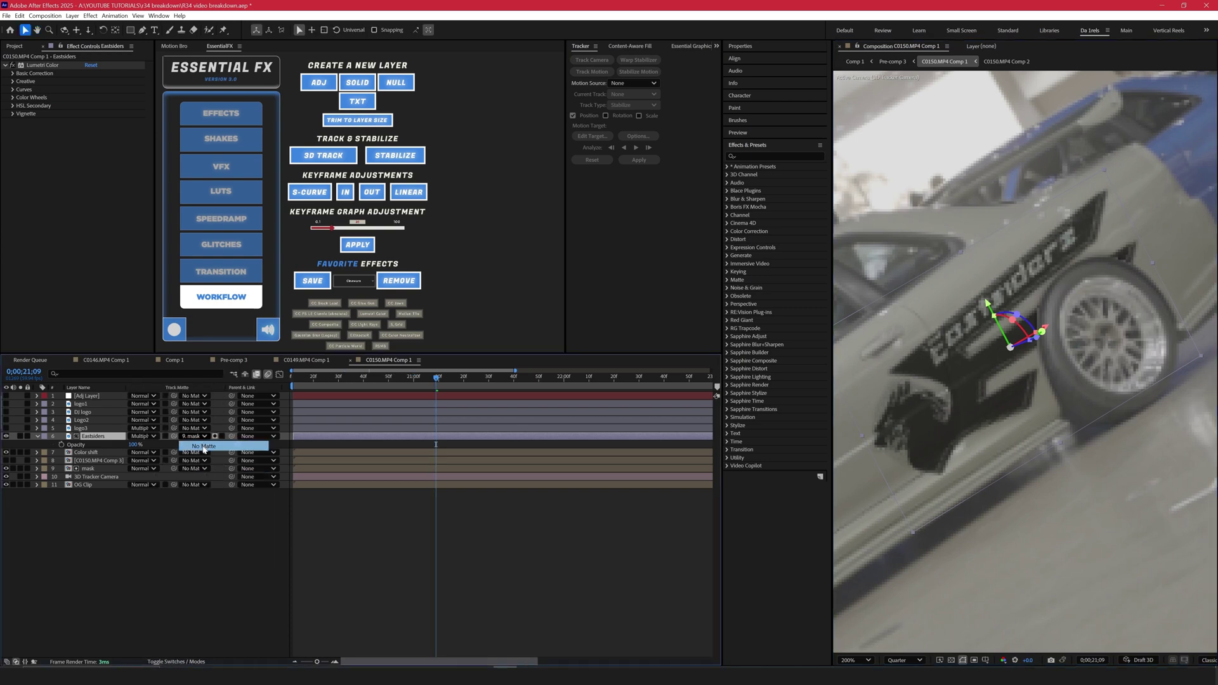
{"action": "left_click", "coordinate": [204, 447]}
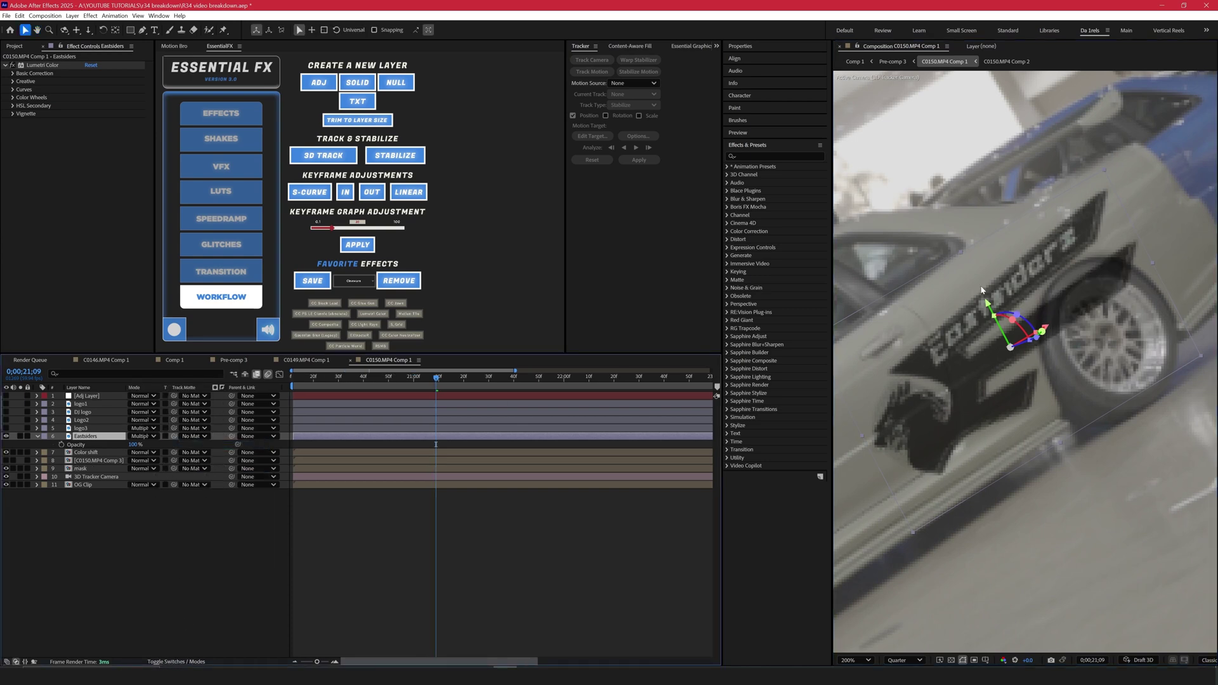
{"action": "key", "text": "F4"}
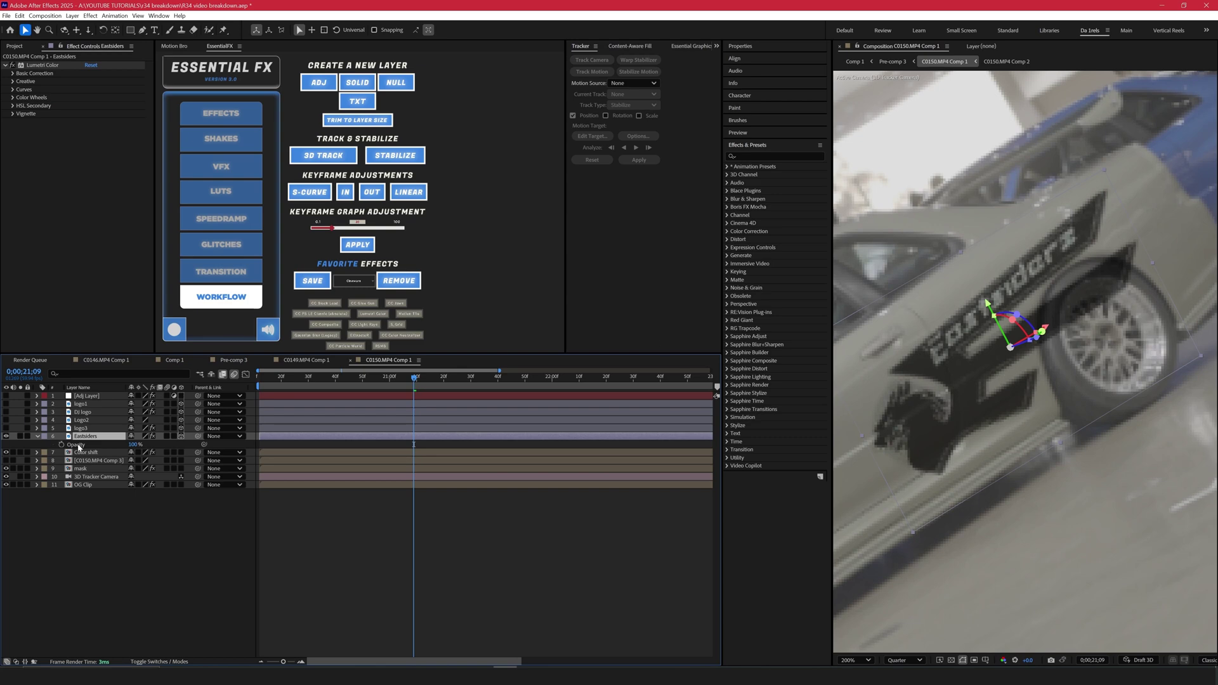
- Assign the mask layer as the track matte of the Eastsiders layer
{"action": "left_click", "coordinate": [149, 663]}
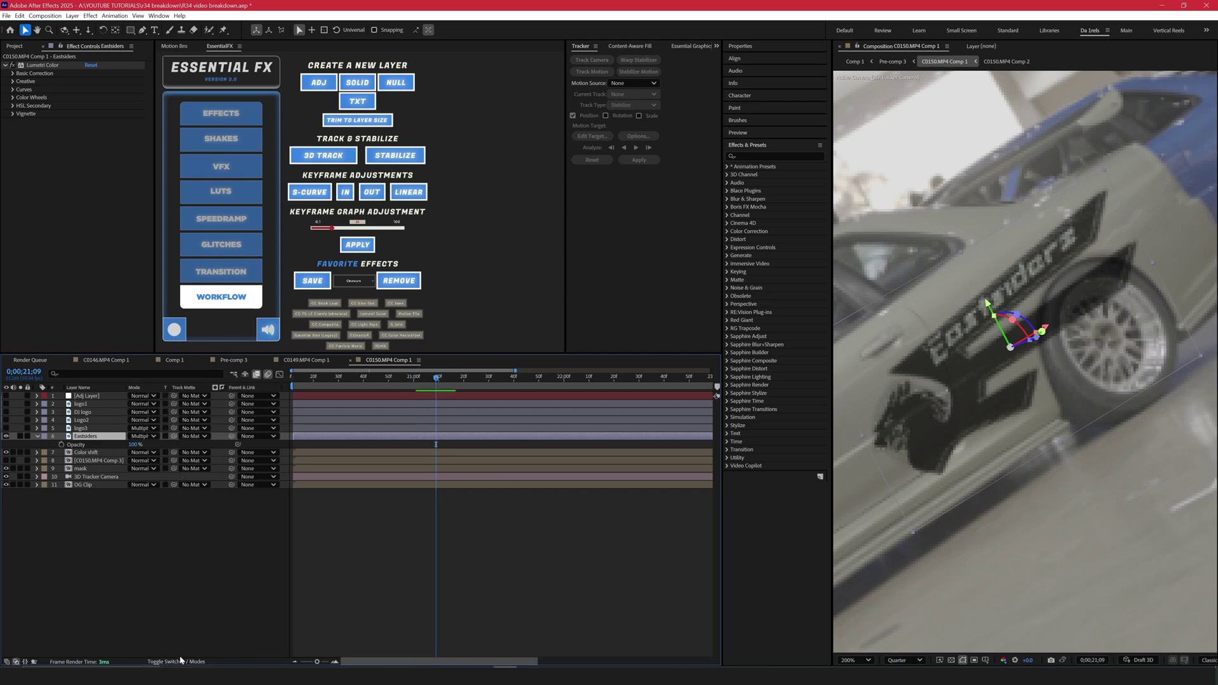
{"action": "left_click", "coordinate": [194, 438]}
{"action": "left_click", "coordinate": [174, 439]}
{"action": "left_click_drag", "start_coordinate": [174, 436], "coordinate": [93, 470]}
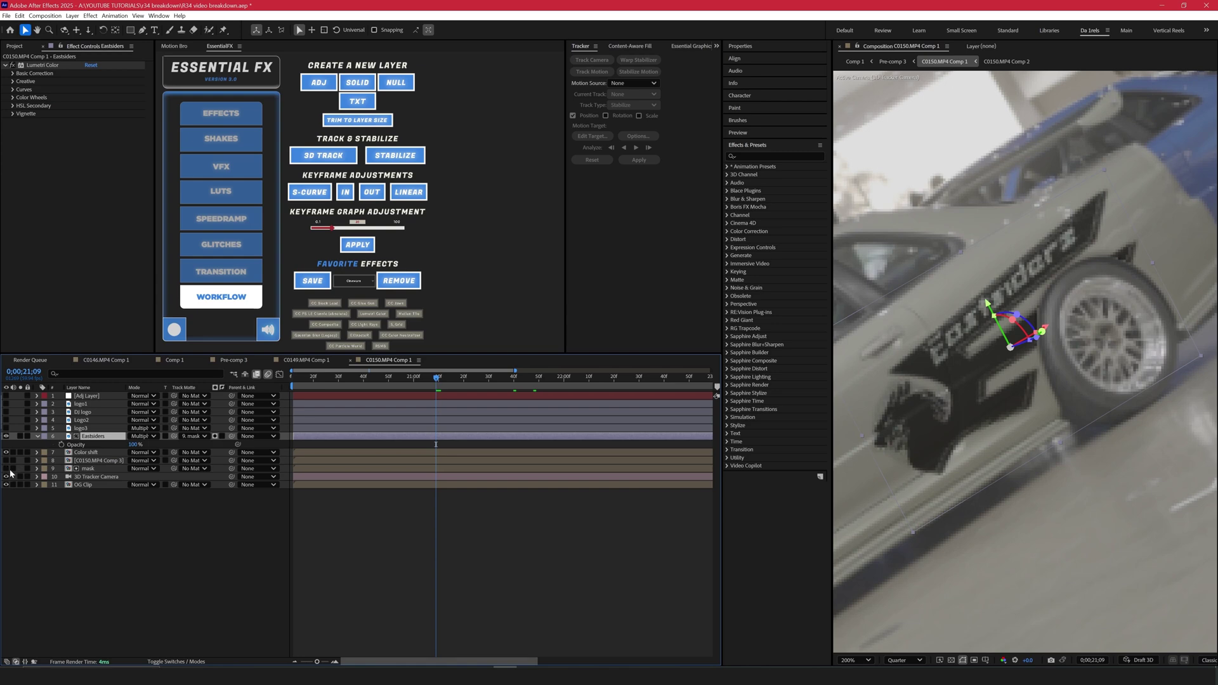
- Try moving the Eastsiders decal lower on the car's side, within its matte
{"action": "scroll", "coordinate": [1066, 460], "scroll_direction": "down", "scroll_amount": 2}
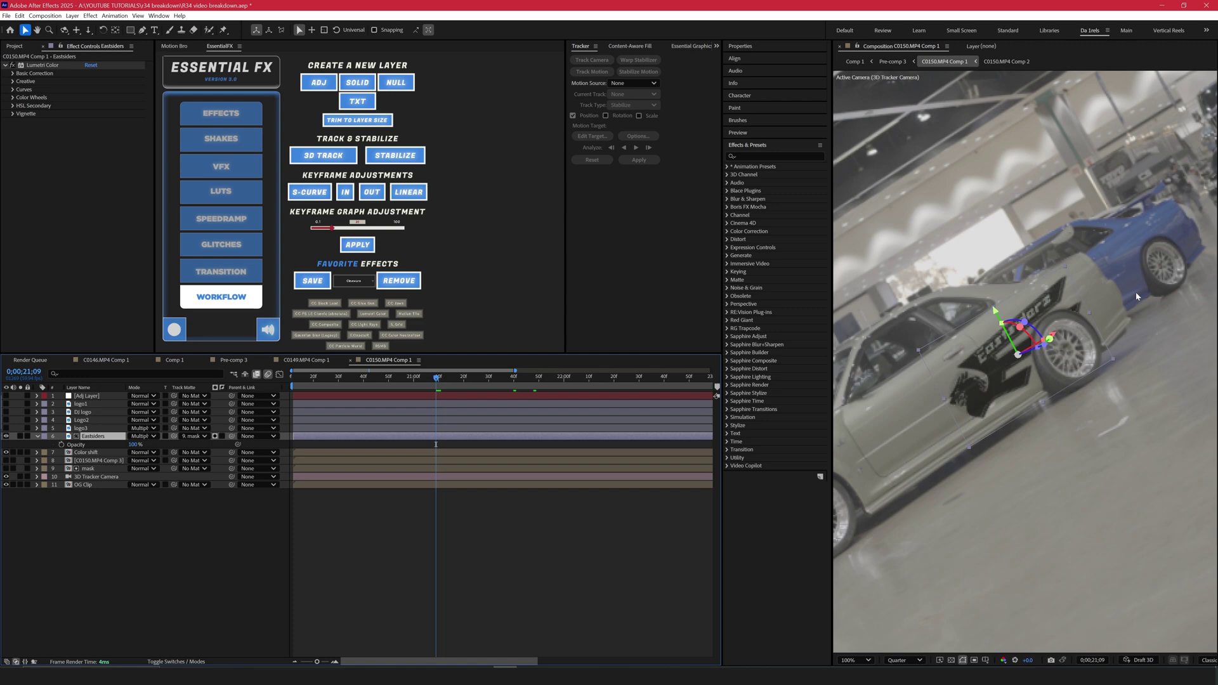
{"action": "left_click_drag", "start_coordinate": [1090, 313], "coordinate": [1147, 271]}
{"action": "left_click_drag", "start_coordinate": [990, 371], "coordinate": [1021, 389]}
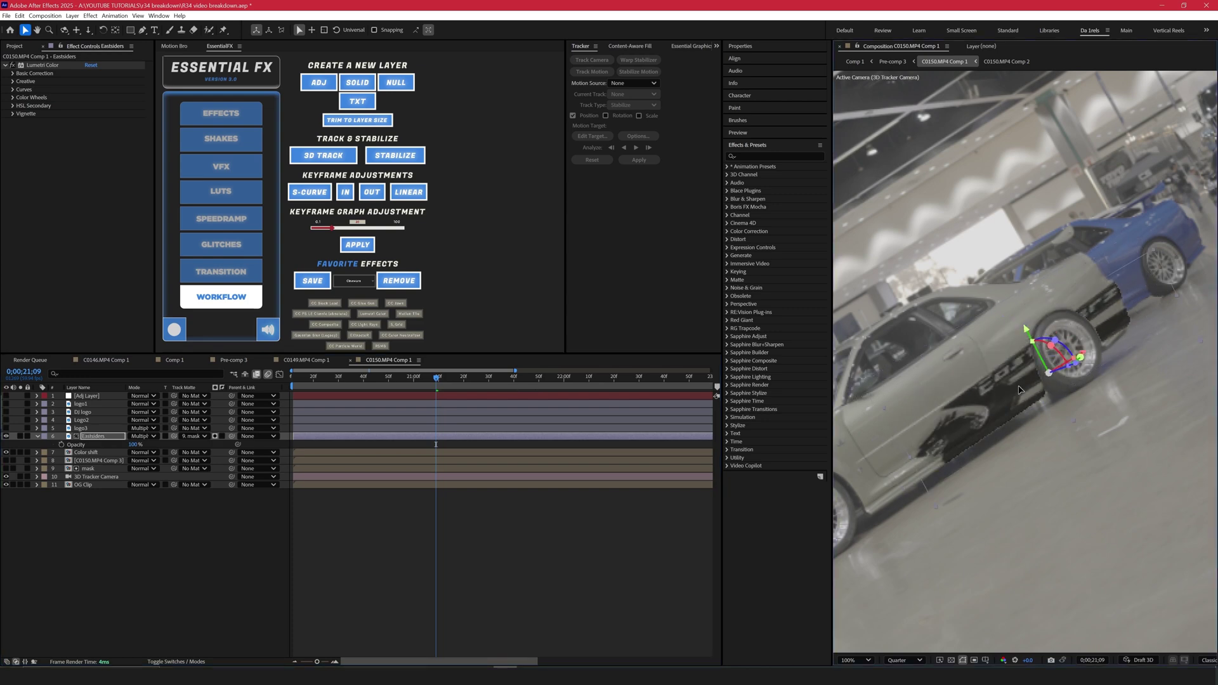
- Switch the Eastsiders layer's 3D Layer option off and back on
{"action": "left_click", "coordinate": [176, 662]}
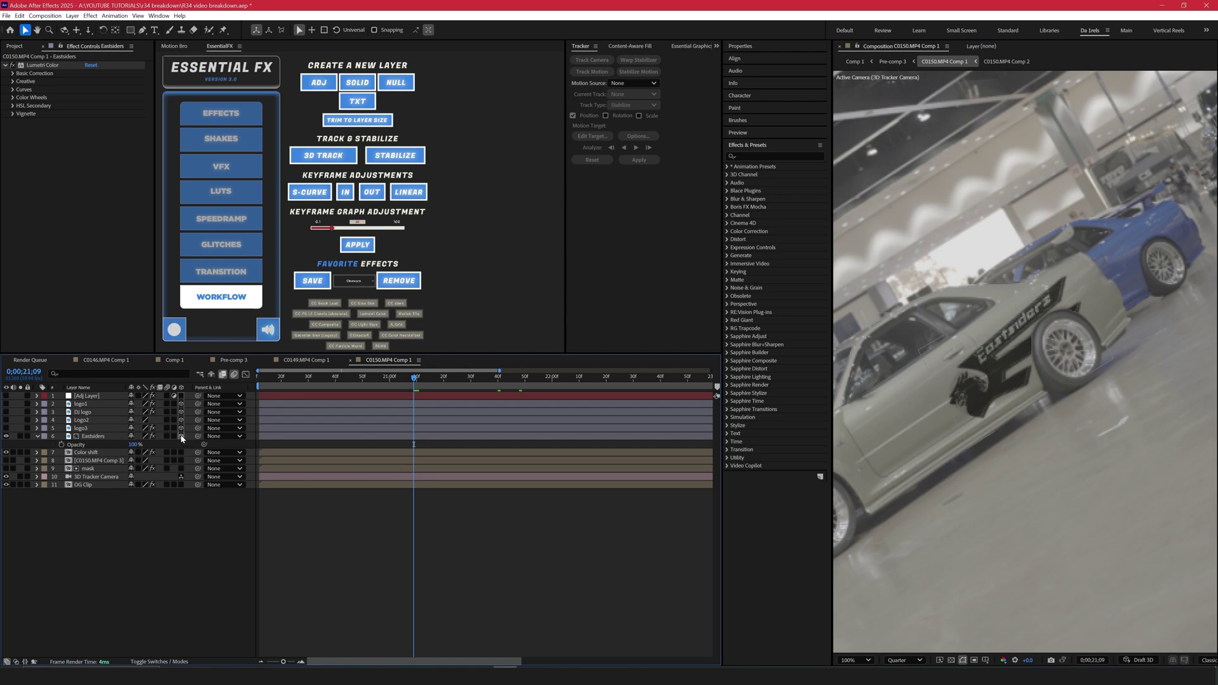
{"action": "left_click", "coordinate": [98, 428]}
{"action": "left_click", "coordinate": [92, 436]}
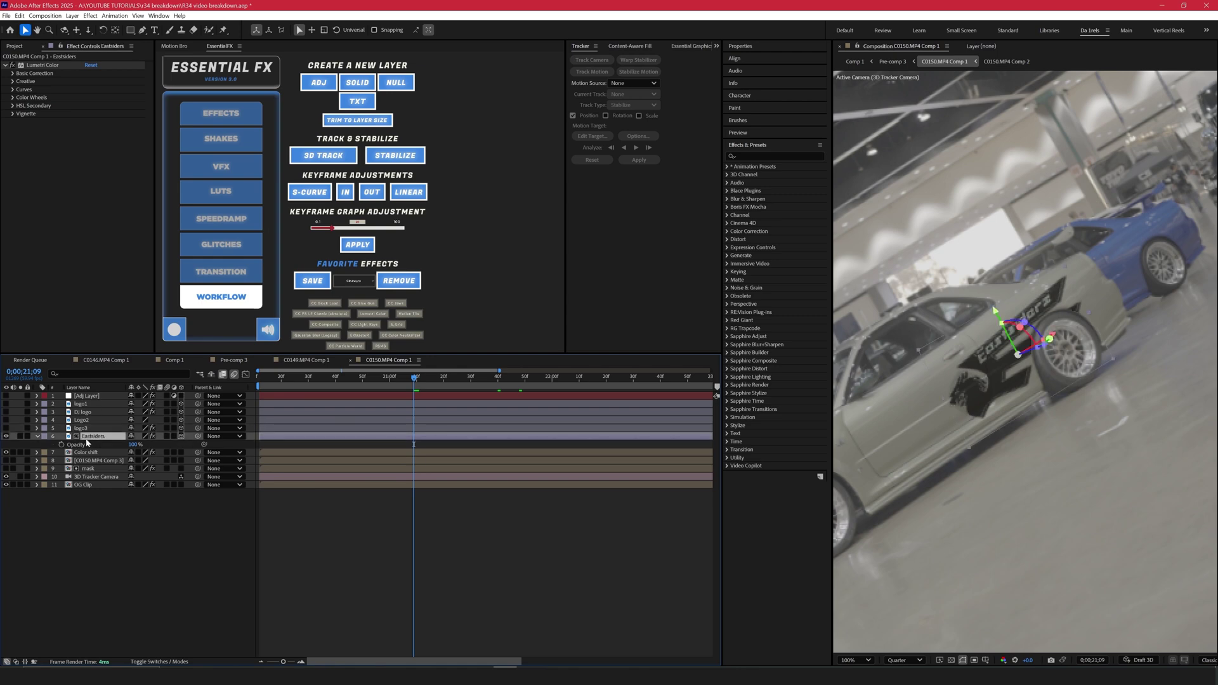
{"action": "left_click", "coordinate": [181, 437]}
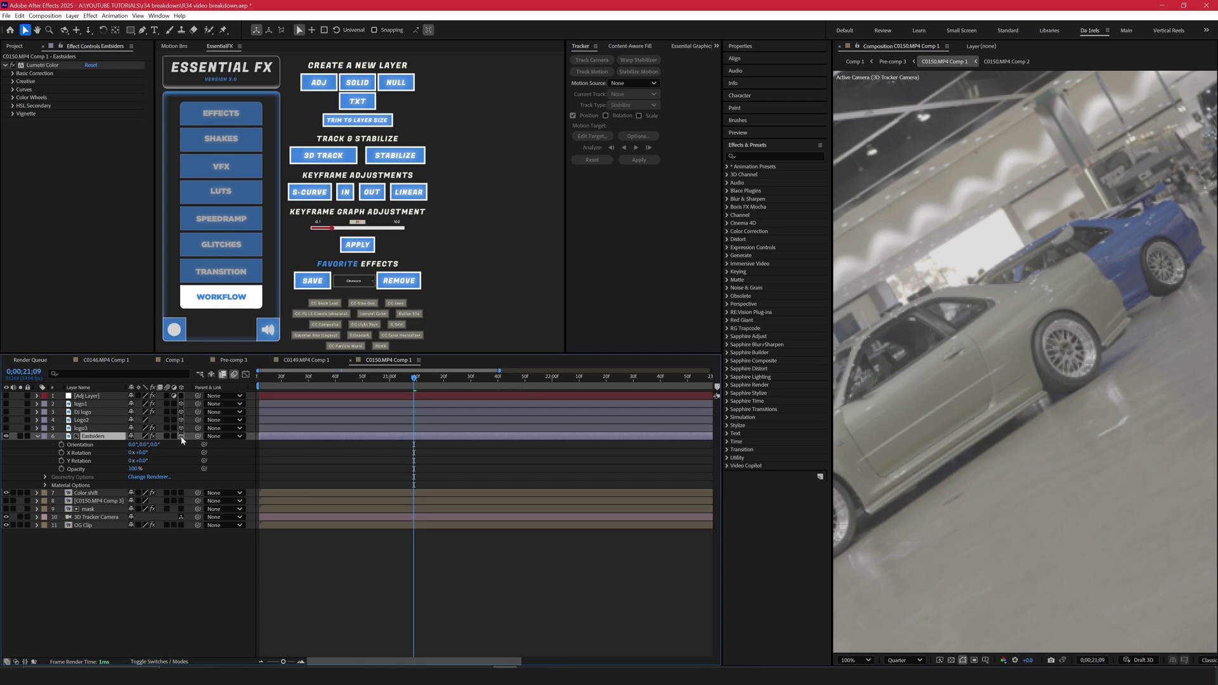
- Fit the whole composition in the viewer and move the current time to 0;00;24;35, where the car is gold
{"action": "left_click", "coordinate": [855, 661]}
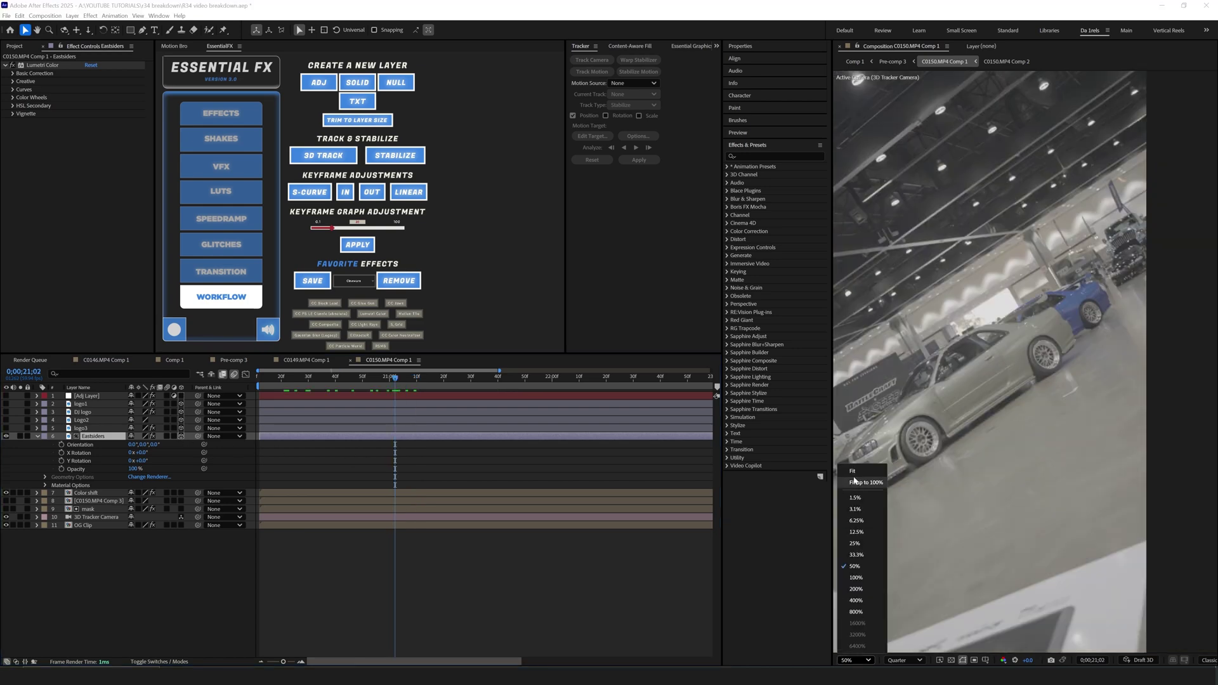
{"action": "left_click", "coordinate": [851, 471]}
{"action": "left_click_drag", "start_coordinate": [395, 379], "coordinate": [427, 403]}
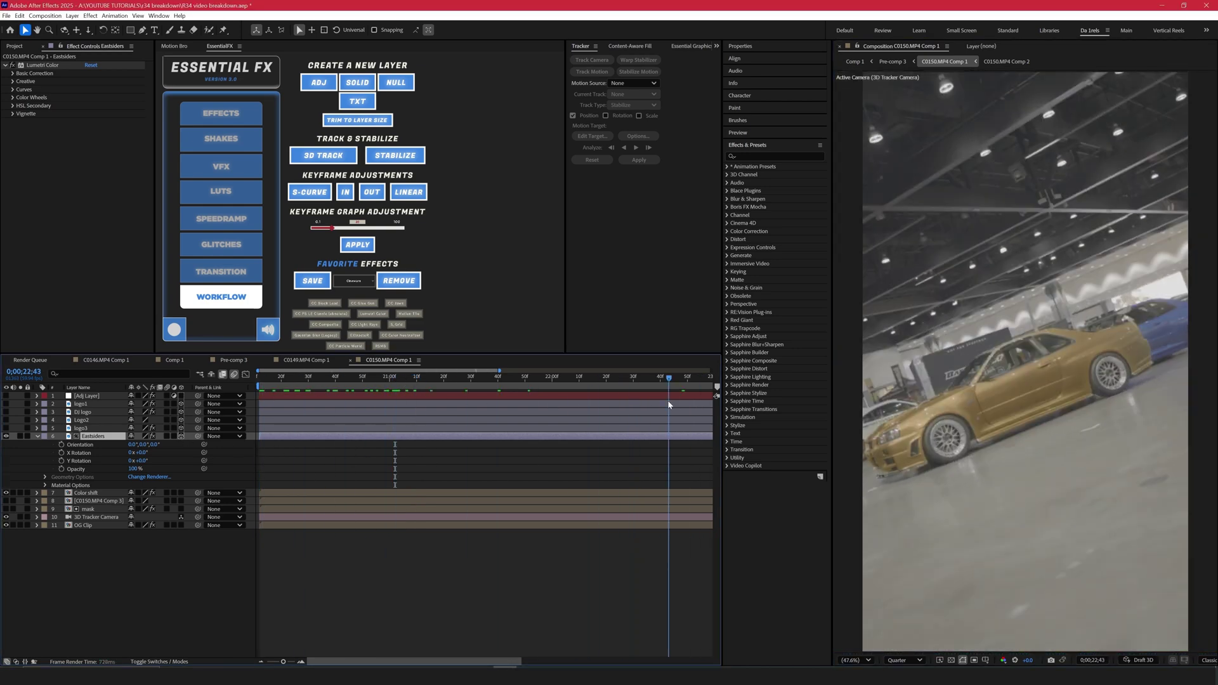
{"action": "mouse_move", "coordinate": [697, 404]}
{"action": "left_mouse_down"}
{"action": "mouse_move", "coordinate": [736, 396]}
{"action": "mouse_move", "coordinate": [674, 406]}
{"action": "left_mouse_up"}
{"action": "left_click_drag", "start_coordinate": [284, 662], "coordinate": [269, 662]}
{"action": "left_click_drag", "start_coordinate": [556, 379], "coordinate": [637, 378]}
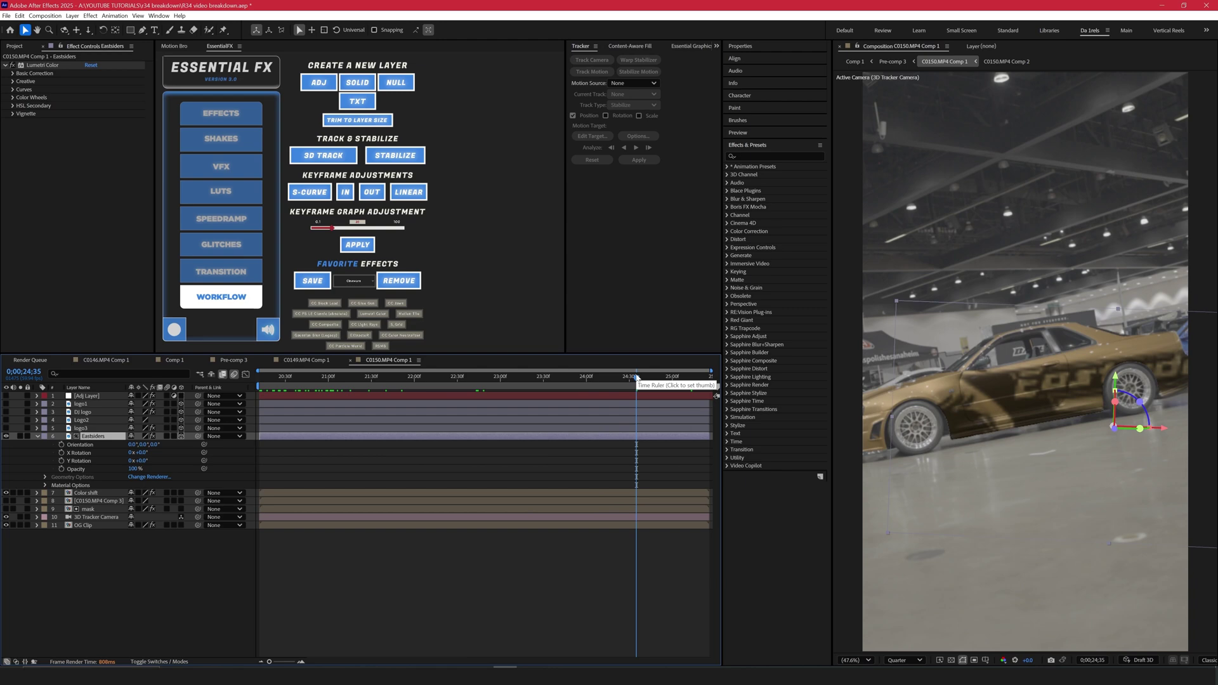
- Create a track solid from the OG Clip's 3D Camera Tracker points on the rear side of the car
{"action": "left_click", "coordinate": [386, 526]}
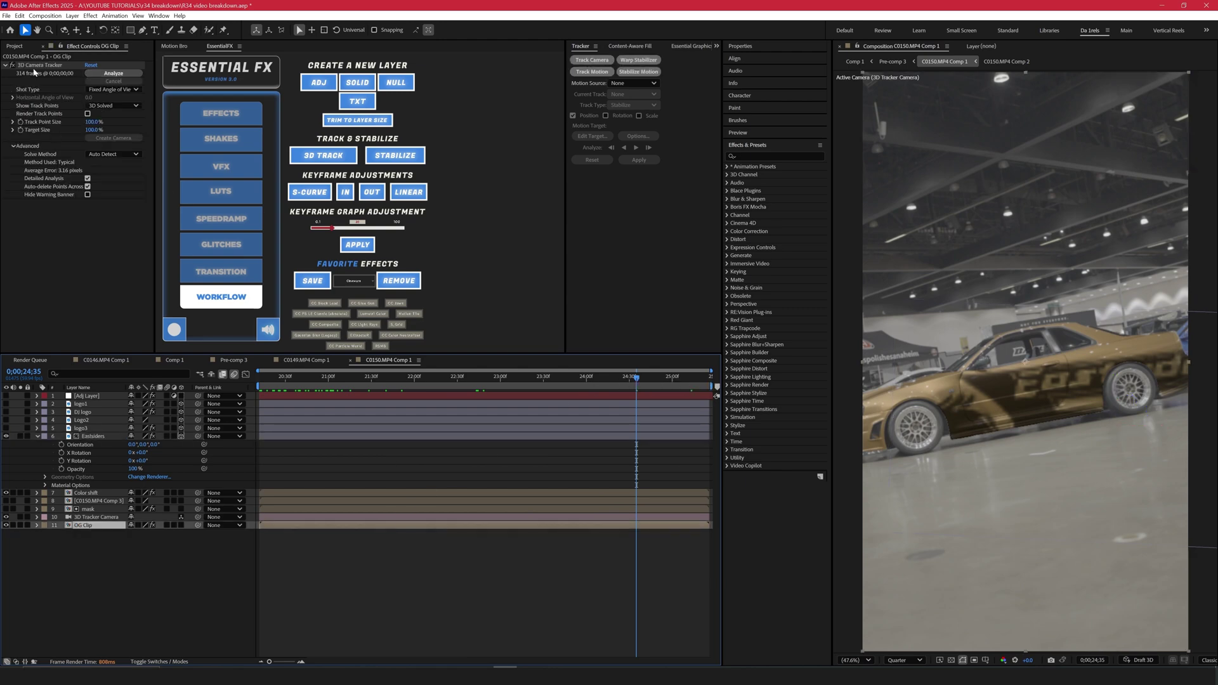
{"action": "left_click", "coordinate": [37, 64]}
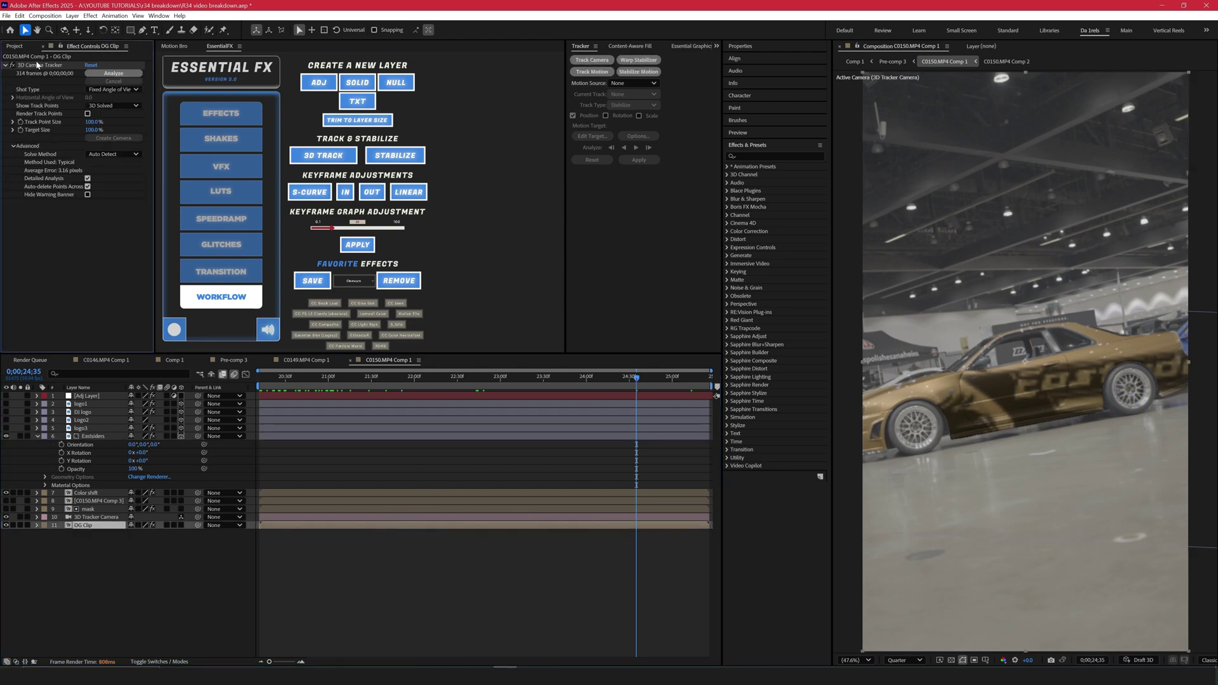
{"action": "right_click", "coordinate": [1074, 368]}
{"action": "left_click", "coordinate": [1112, 388]}
{"action": "left_click", "coordinate": [102, 396]}
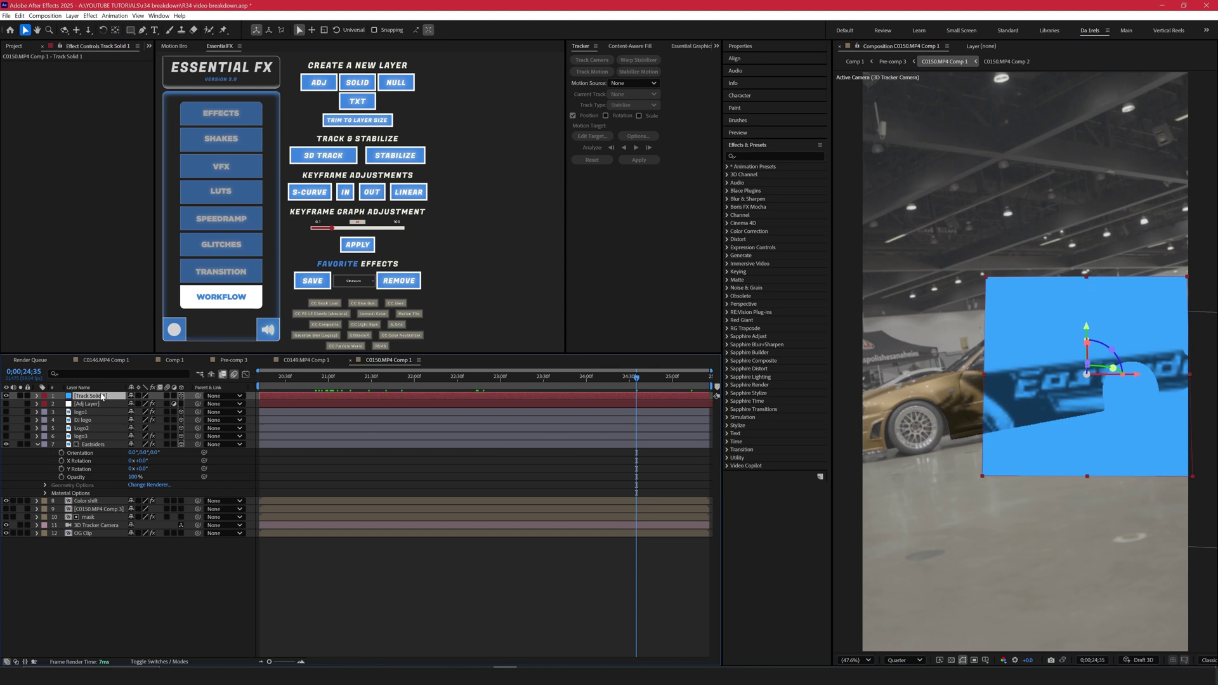
- Copy the track solid's Position property and hide the solid
{"action": "key", "text": "p"}
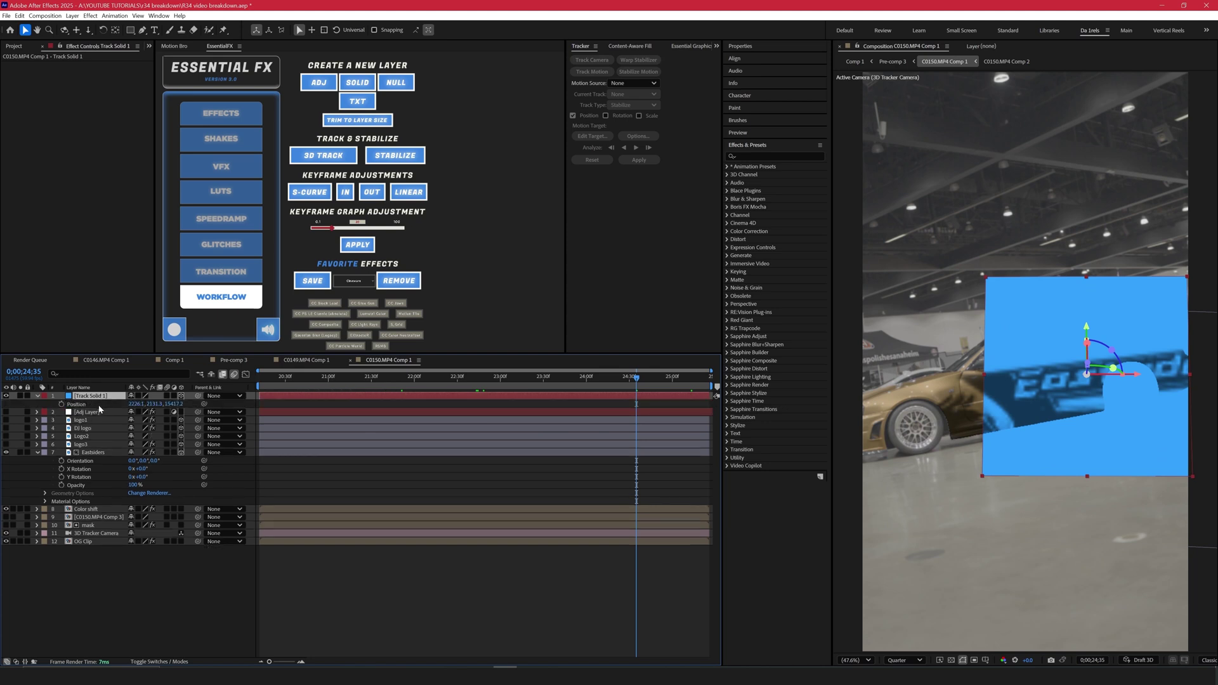
{"action": "left_click", "coordinate": [74, 405]}
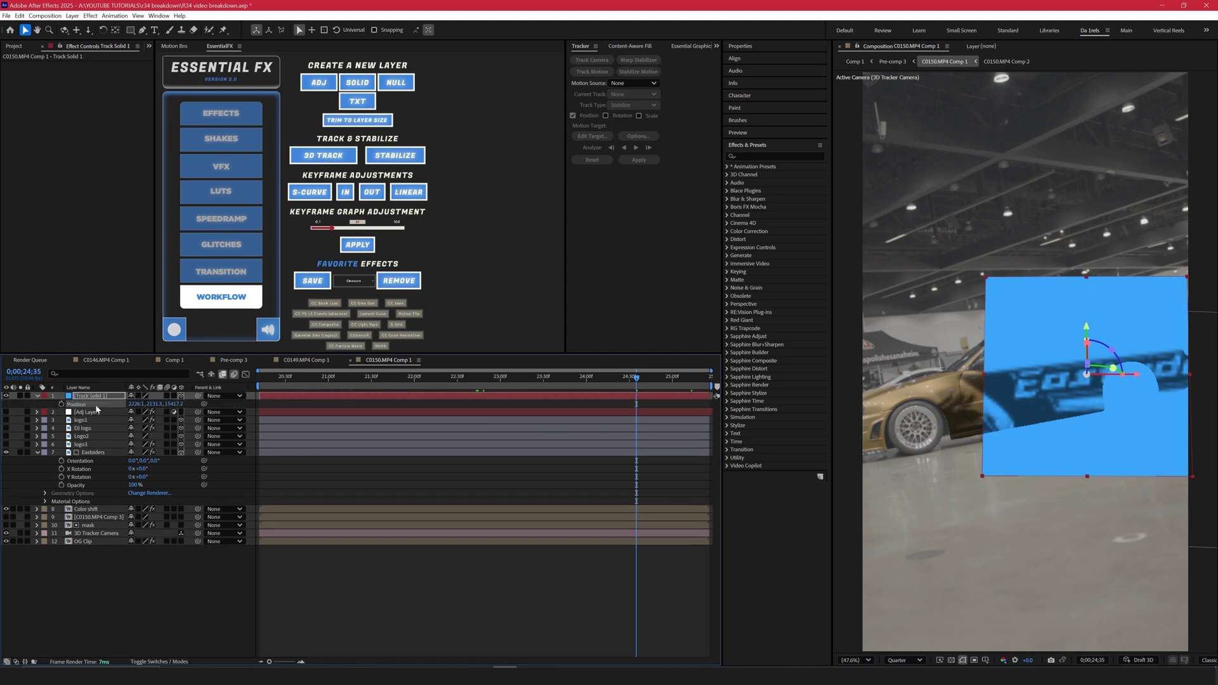
{"action": "left_click", "coordinate": [12, 400]}
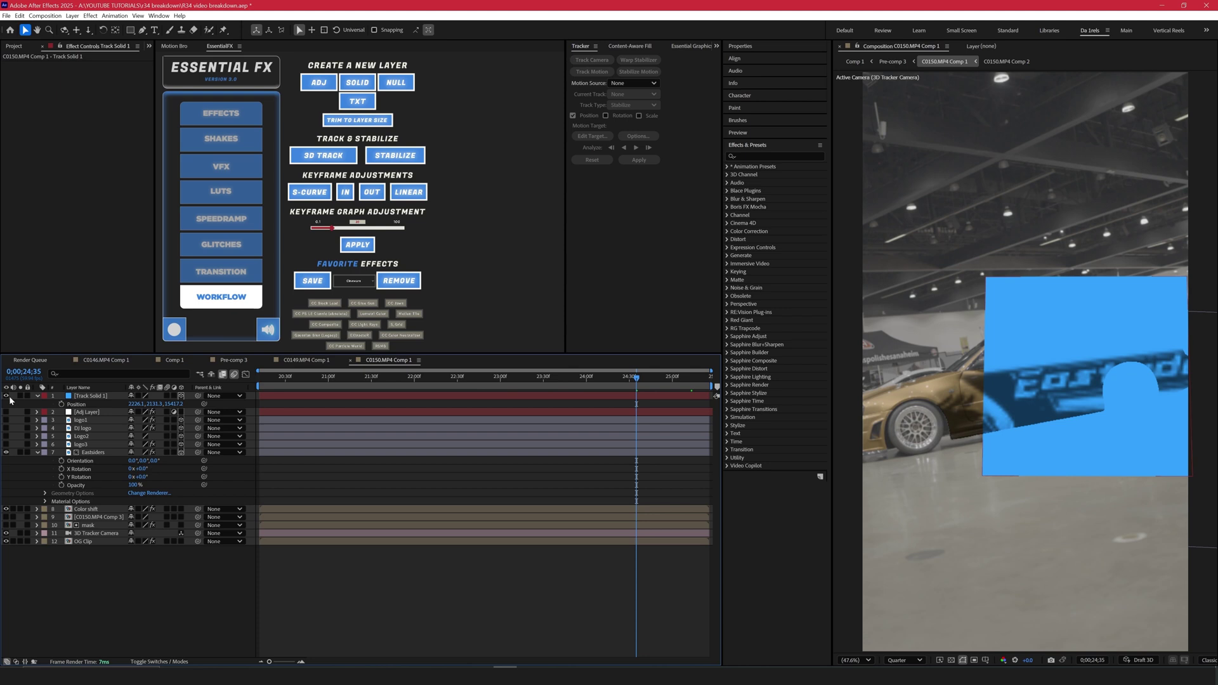
{"action": "left_click", "coordinate": [6, 396]}
- Paste the track solid's copied position onto the Eastsiders layer
{"action": "left_click", "coordinate": [92, 453]}
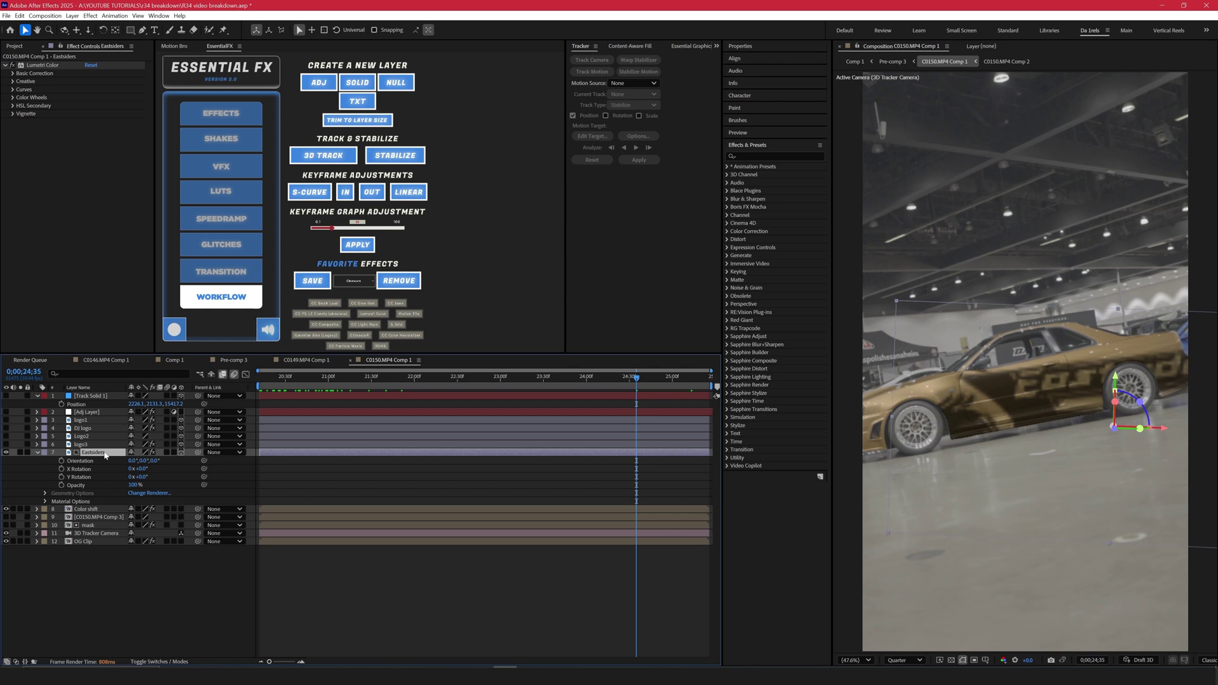
{"action": "key", "text": "p"}
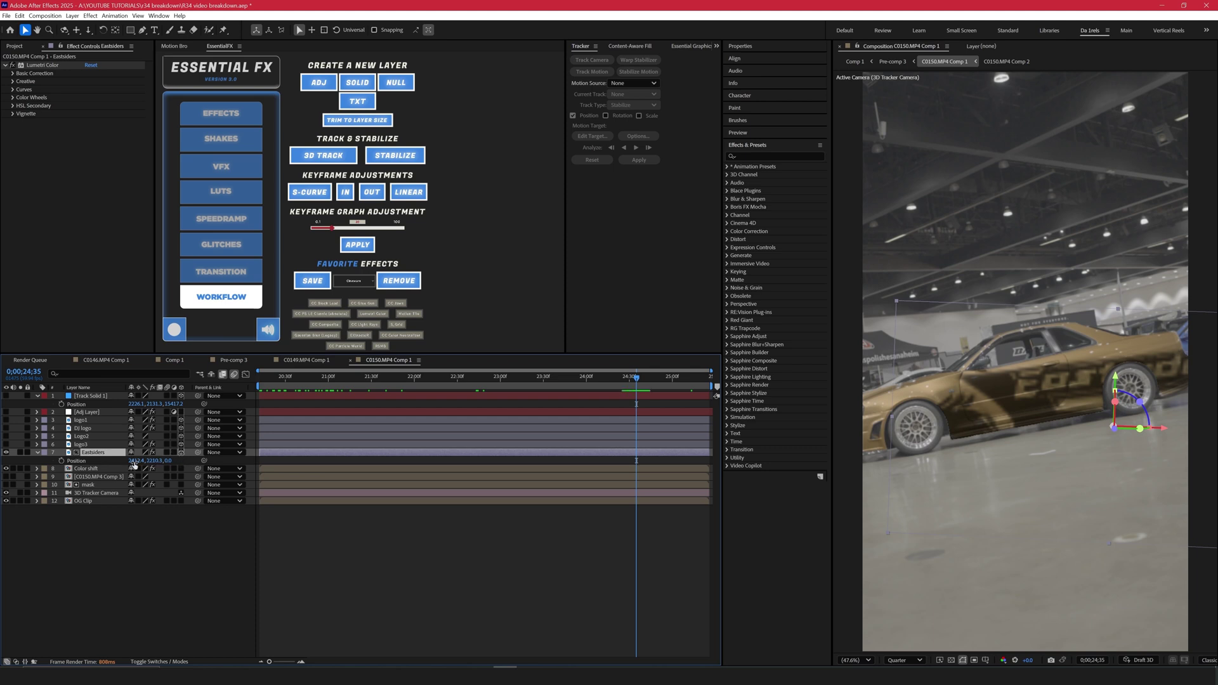
{"action": "key", "text": "Return"}
{"action": "key", "text": "ctrl+v"}
{"action": "left_click", "coordinate": [93, 398]}
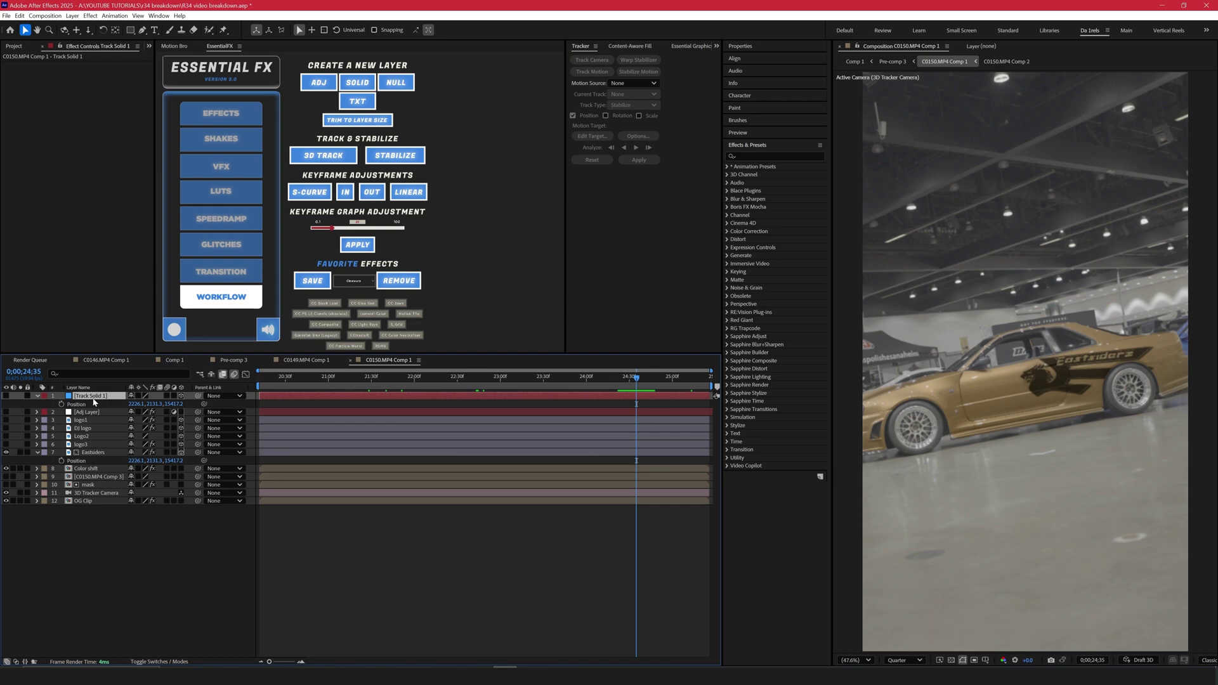
- At 0;00;23;15, move the Eastsiders decal onto the car's rear side, to about X 2402 and Y 2334
{"action": "left_click", "coordinate": [325, 468]}
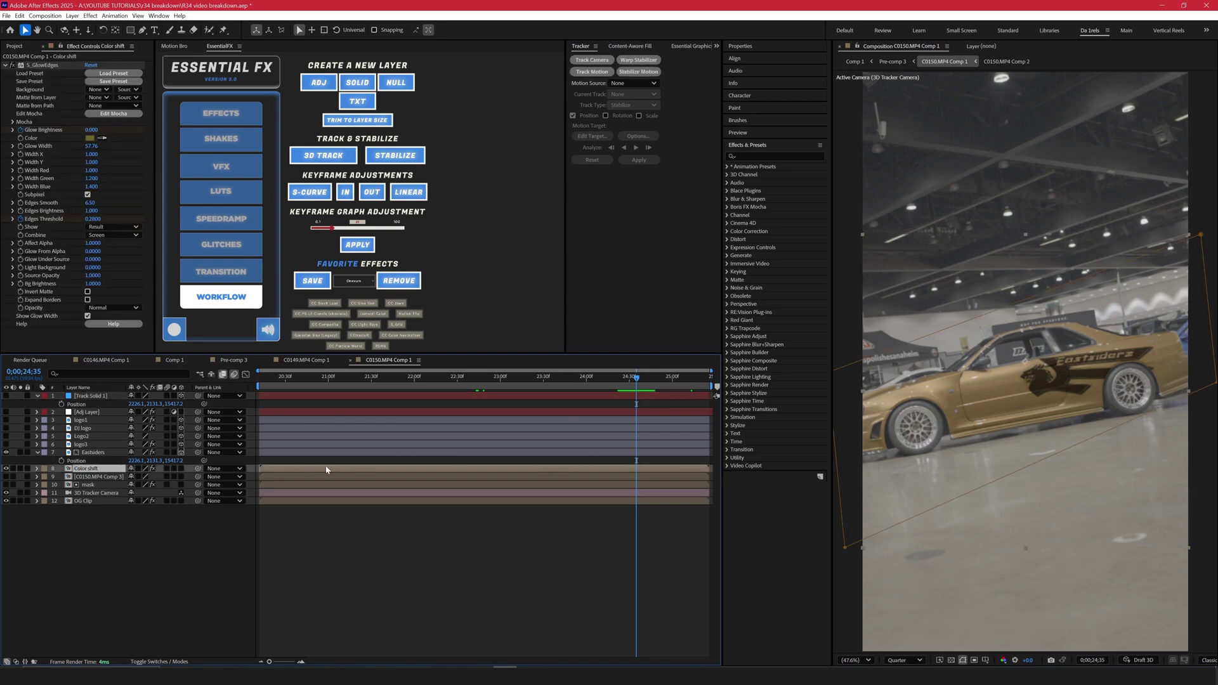
{"action": "left_click", "coordinate": [313, 454]}
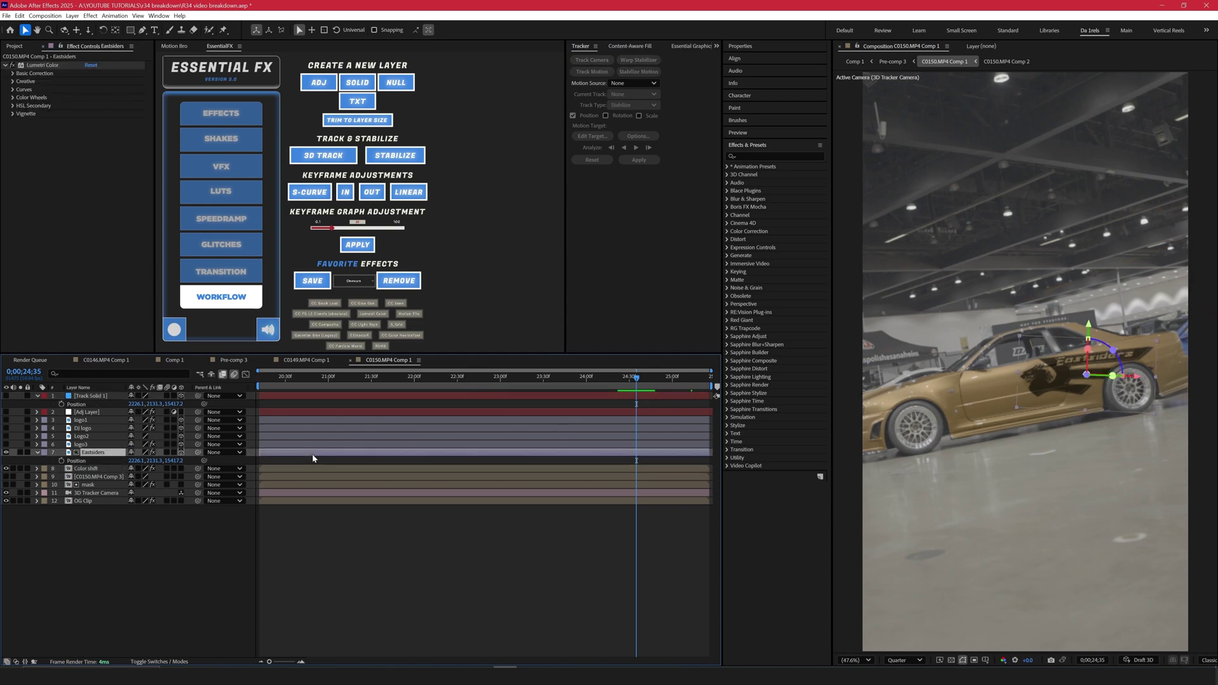
{"action": "left_click_drag", "start_coordinate": [344, 383], "coordinate": [521, 385]}
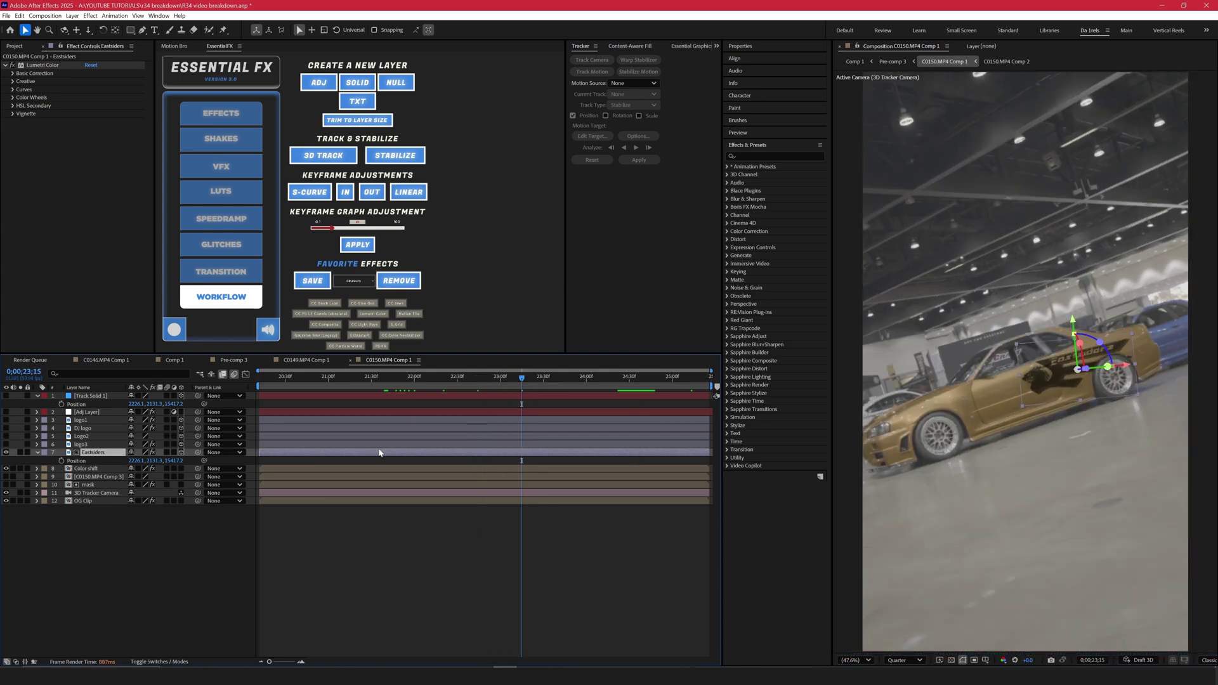
{"action": "key", "text": "p"}
{"action": "key", "text": "p"}
{"action": "mouse_move", "coordinate": [171, 460]}
{"action": "left_mouse_down"}
{"action": "mouse_move", "coordinate": [298, 457]}
{"action": "mouse_move", "coordinate": [156, 461]}
{"action": "mouse_move", "coordinate": [170, 462]}
{"action": "left_mouse_up"}
{"action": "key", "text": "ctrl+z"}
{"action": "left_click_drag", "start_coordinate": [1113, 351], "coordinate": [1068, 332]}
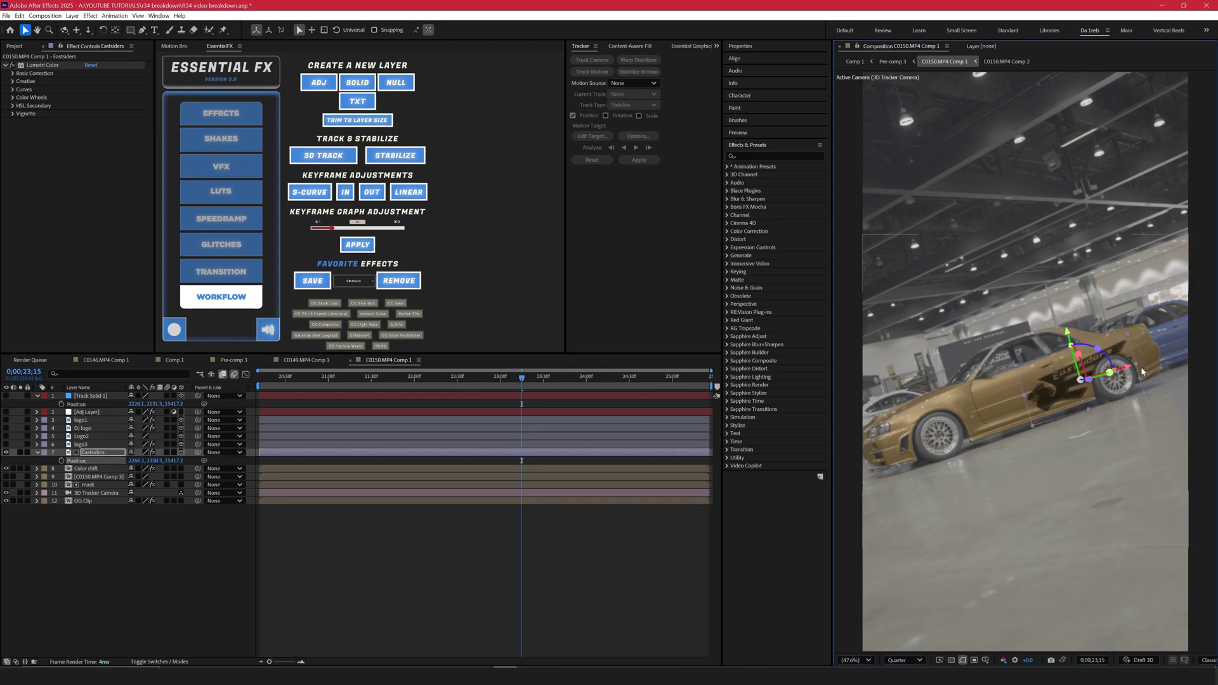
{"action": "mouse_move", "coordinate": [1137, 366]}
{"action": "left_mouse_down"}
{"action": "mouse_move", "coordinate": [1112, 371]}
{"action": "mouse_move", "coordinate": [1146, 361]}
{"action": "left_mouse_up"}
{"action": "left_click", "coordinate": [539, 511]}
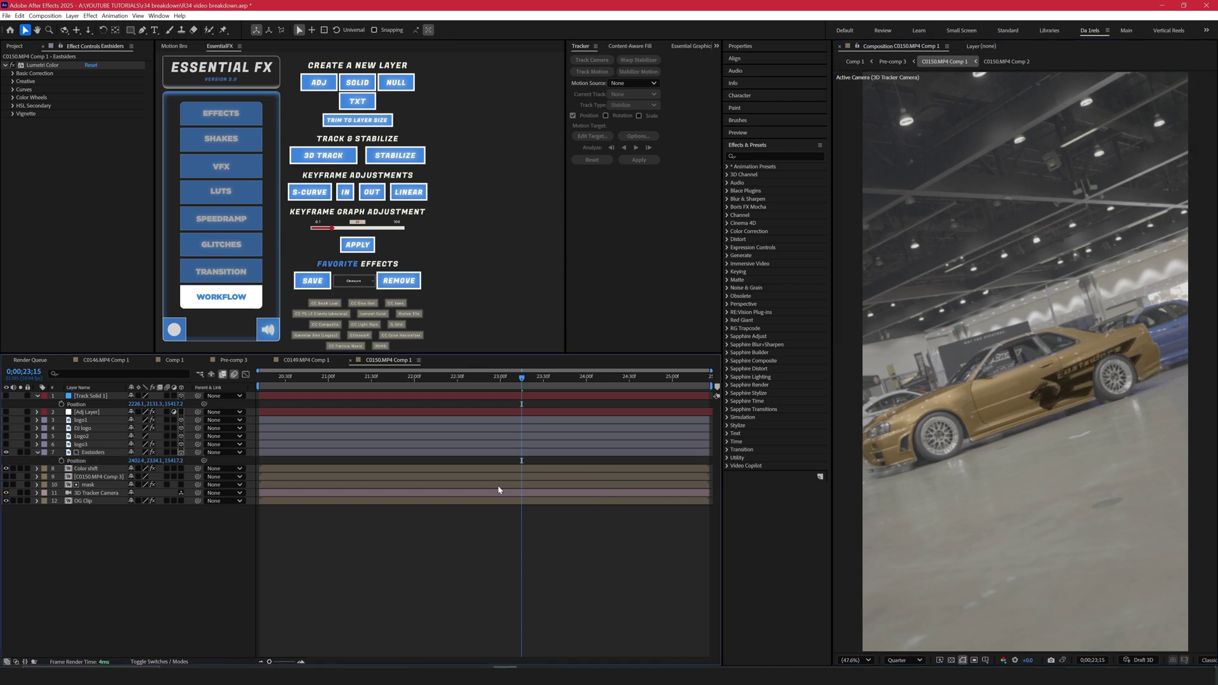
- Scrub through the shot to check the Eastsiders decal and make the four hidden logo layers visible
{"action": "left_click_drag", "start_coordinate": [528, 385], "coordinate": [583, 385]}
{"action": "left_click", "coordinate": [479, 381]}
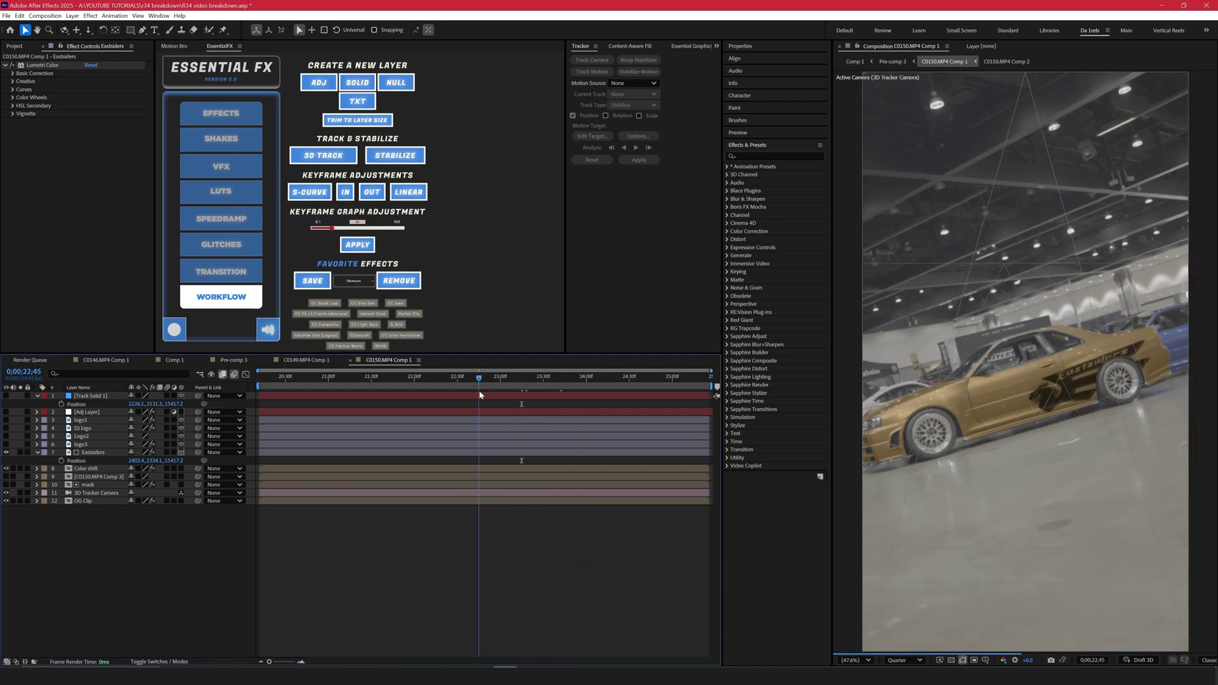
{"action": "mouse_move", "coordinate": [480, 392]}
{"action": "left_mouse_down"}
{"action": "mouse_move", "coordinate": [366, 401]}
{"action": "mouse_move", "coordinate": [470, 400]}
{"action": "left_mouse_up"}
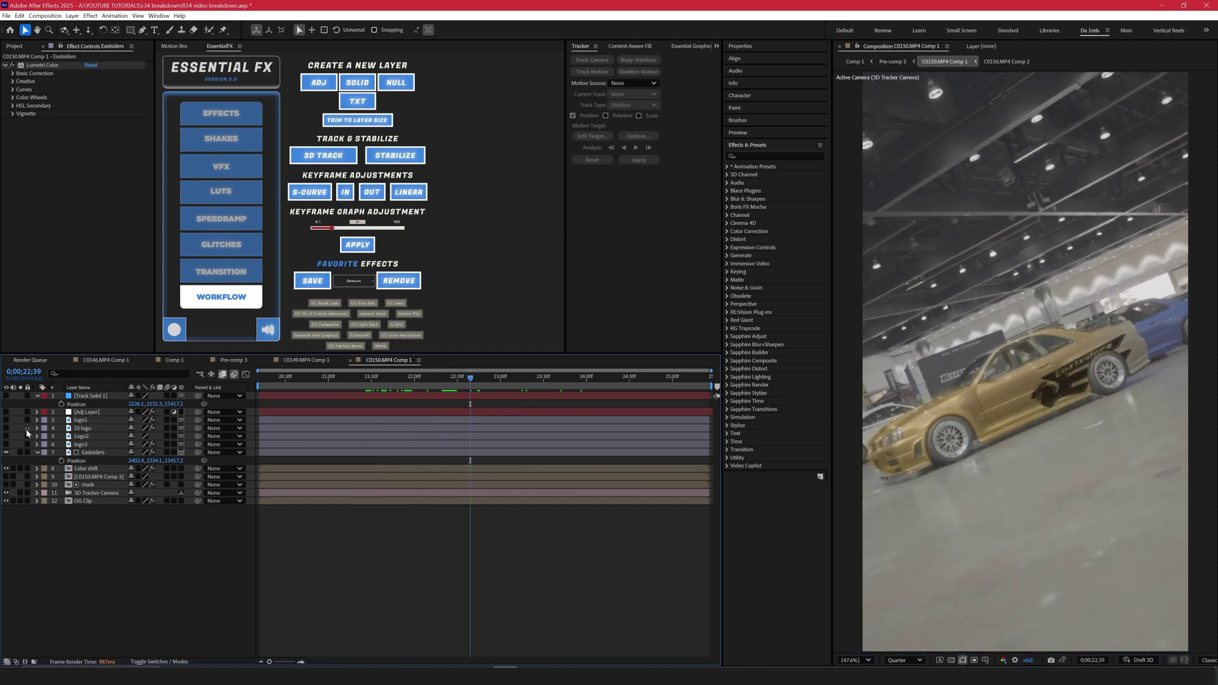
{"action": "left_click_drag", "start_coordinate": [9, 445], "coordinate": [8, 421]}
- Magnify the door logos in the composition view and set the preview resolution to Half
{"action": "key", "text": "z"}
{"action": "left_click", "coordinate": [1013, 404]}
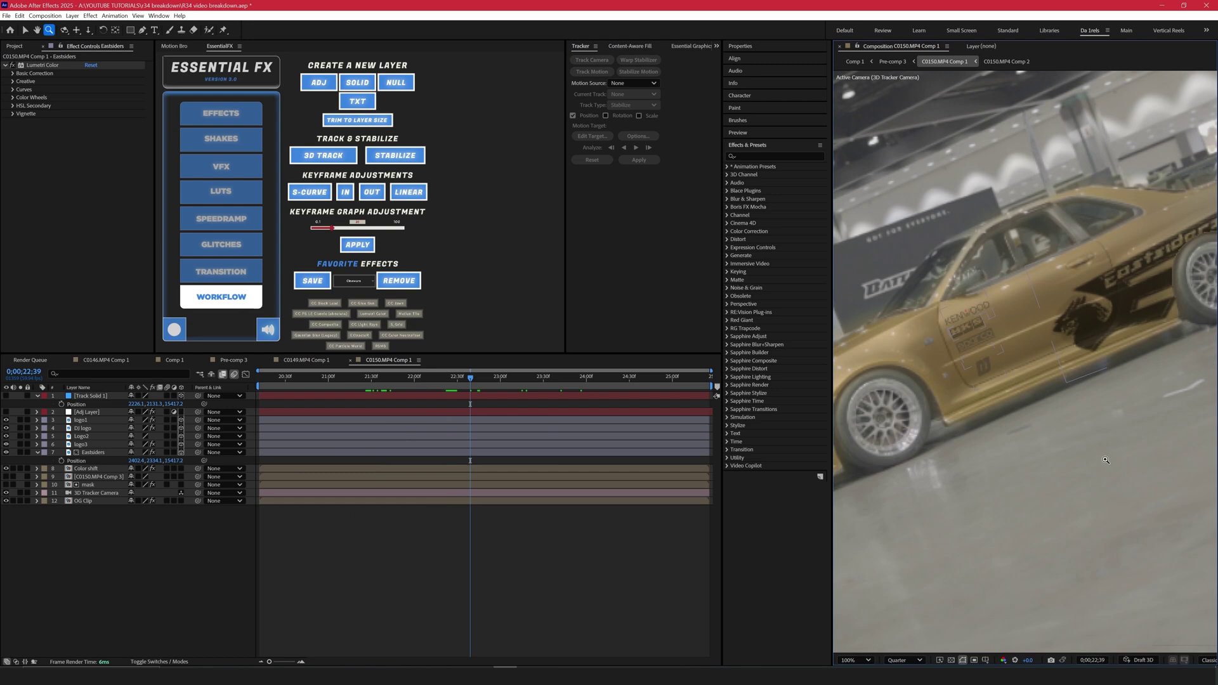
{"action": "left_click", "coordinate": [1057, 396]}
{"action": "key", "text": "v"}
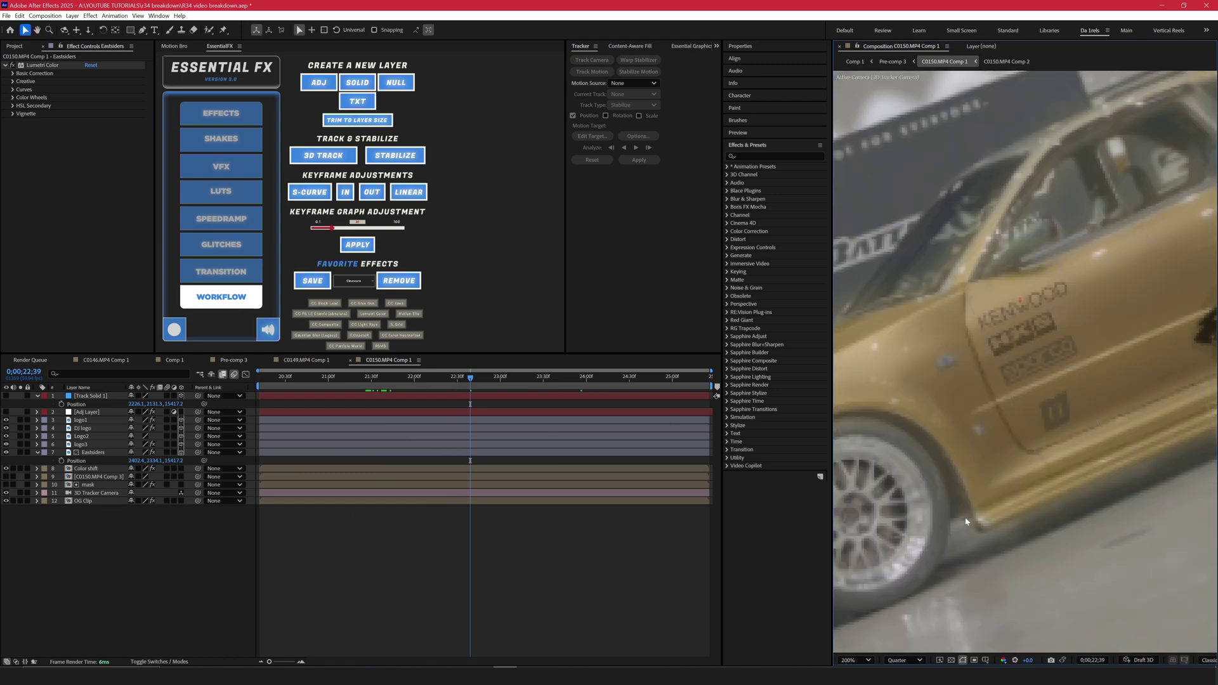
{"action": "left_click", "coordinate": [904, 659]}
{"action": "left_click", "coordinate": [901, 609]}
- Inspect the individual logo layers and check how the door logos follow the car up to 0;00;23;00
{"action": "left_click", "coordinate": [473, 428]}
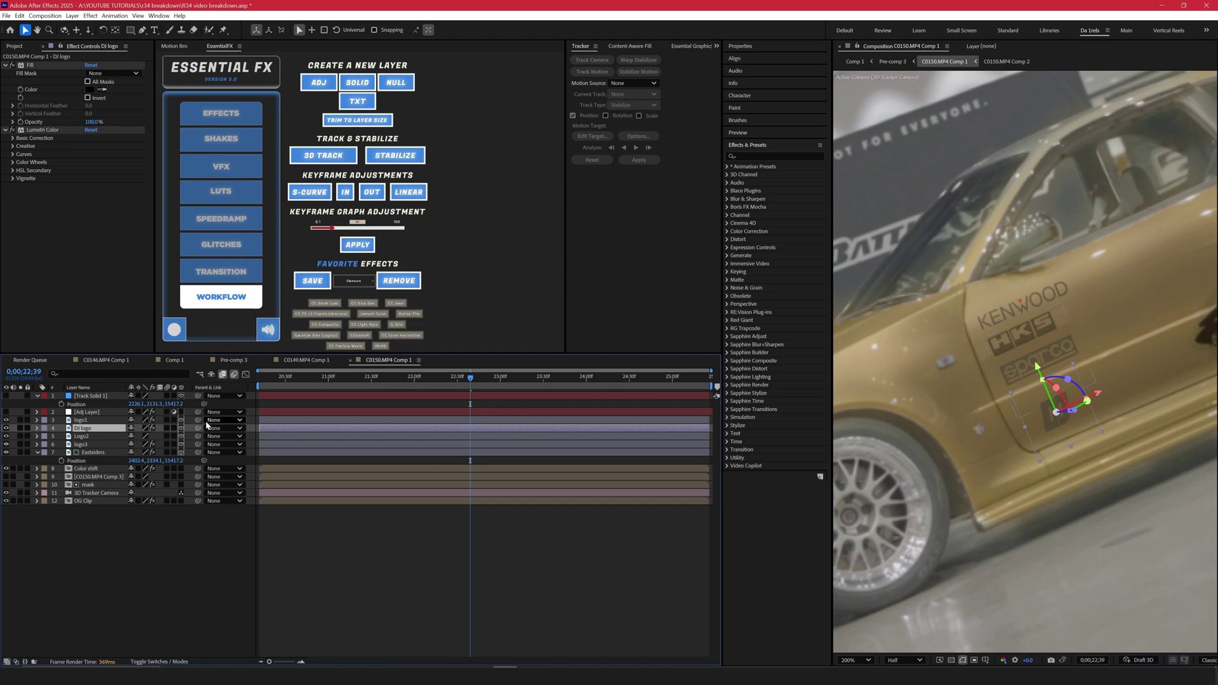
{"action": "left_click", "coordinate": [444, 445]}
{"action": "left_click_drag", "start_coordinate": [470, 378], "coordinate": [502, 384]}
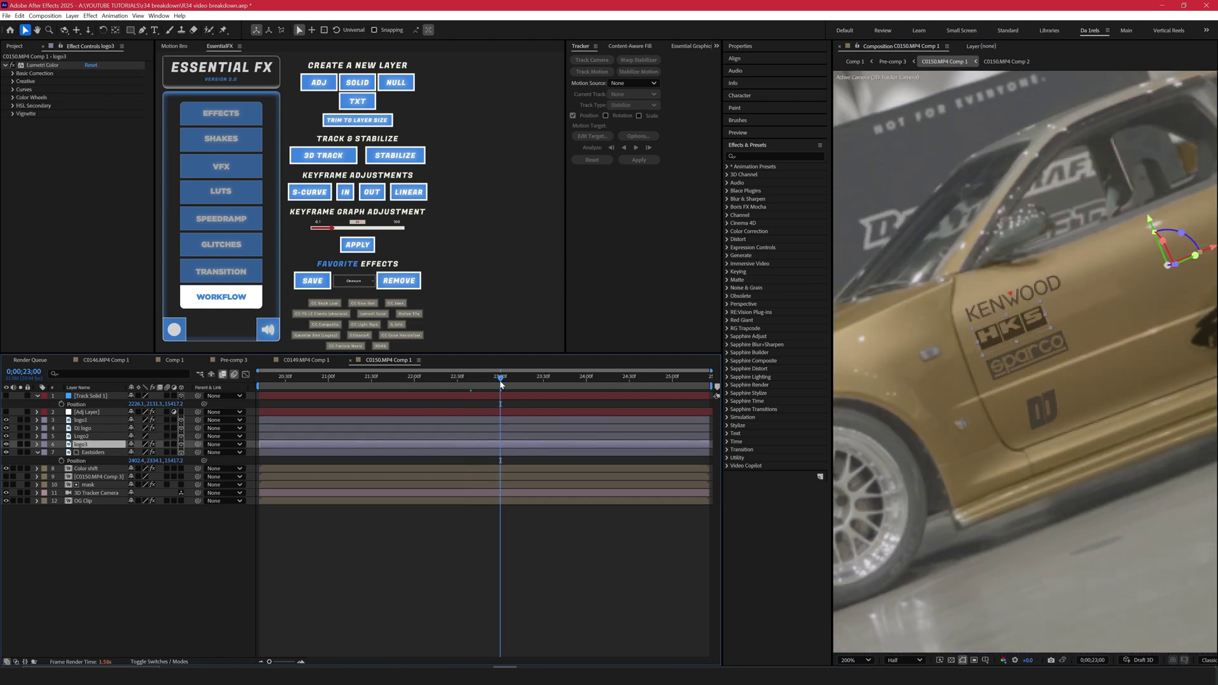
{"action": "left_click", "coordinate": [856, 660]}
{"action": "left_click", "coordinate": [857, 472]}
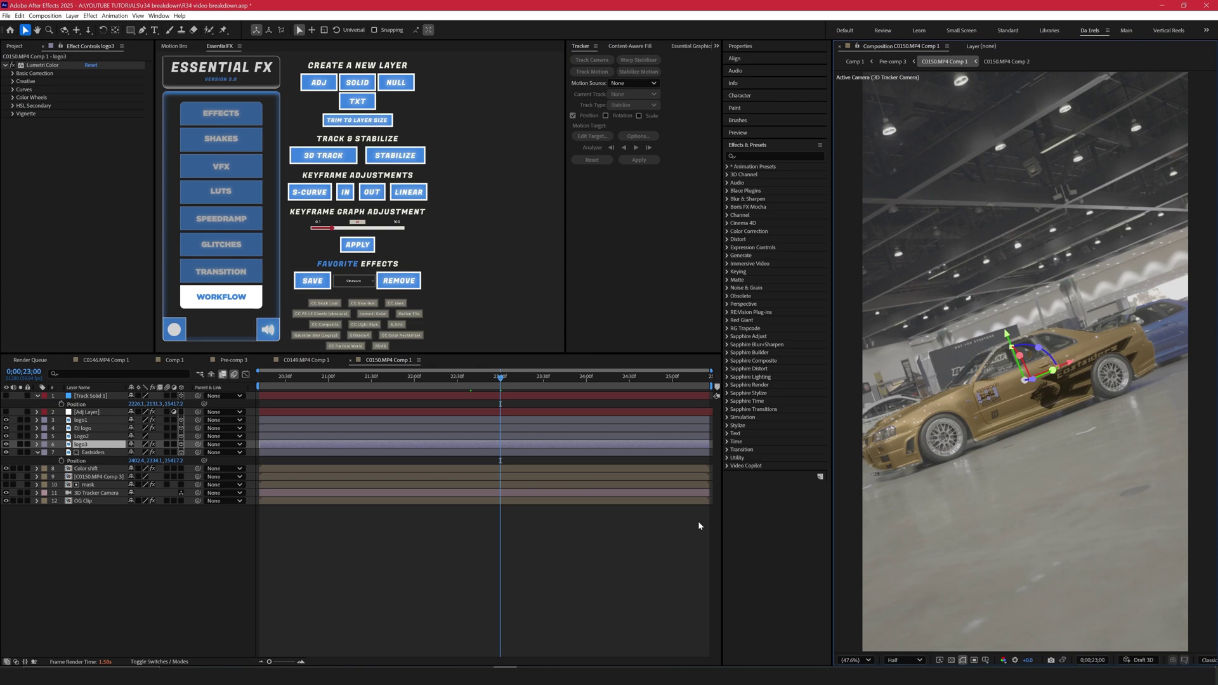
- Collapse the revealed layer properties in the timeline and save the project
{"action": "left_click", "coordinate": [644, 517]}
{"action": "key", "text": "u"}
{"action": "key", "text": "ctrl+s"}
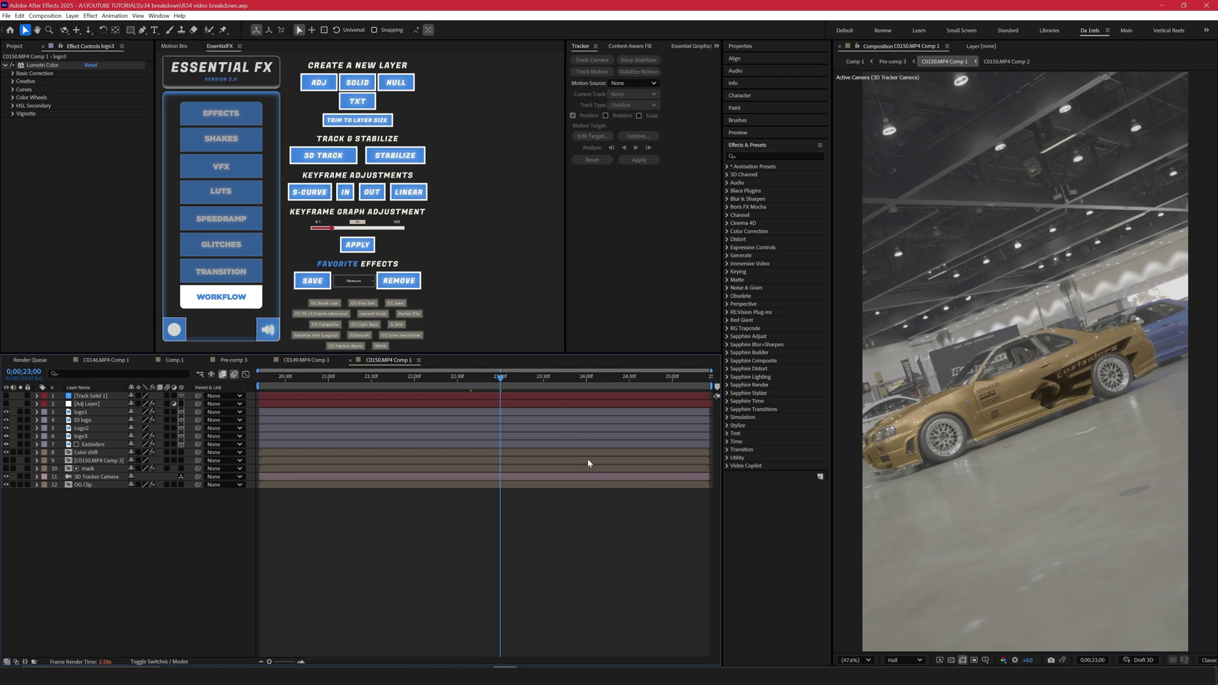
- Duplicate the mask layer, make the copy visible and place it directly above the hidden Color shift layer
{"action": "left_click", "coordinate": [92, 468]}
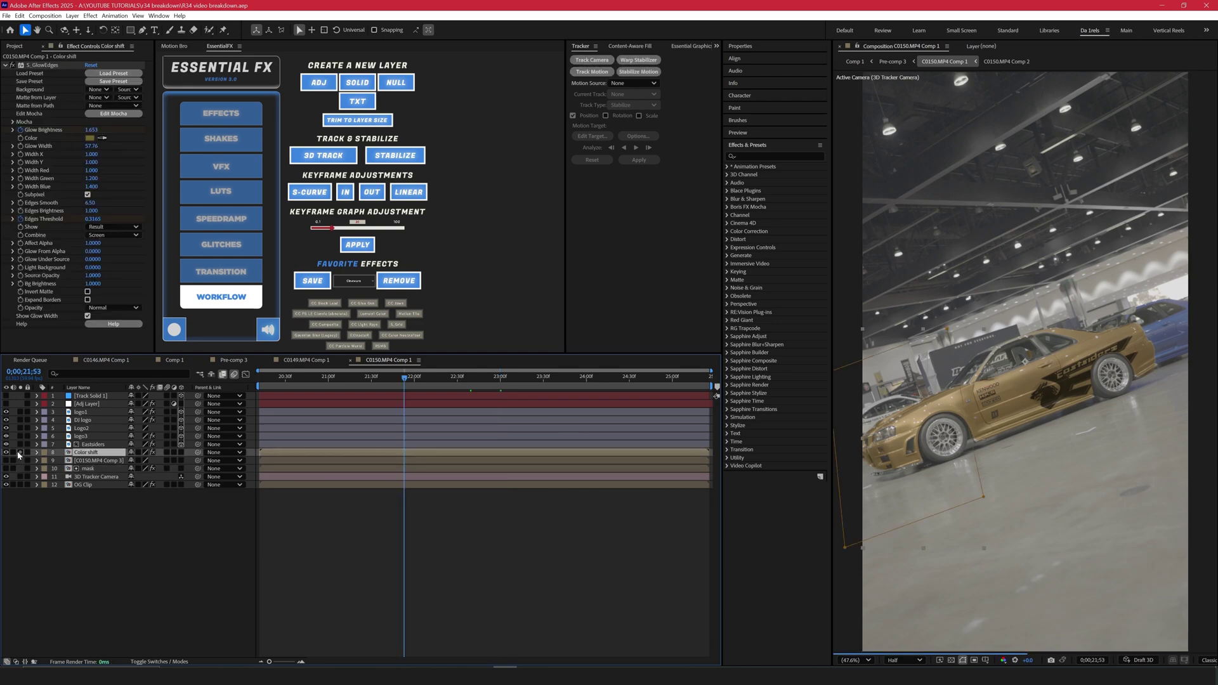
{"action": "left_click", "coordinate": [20, 452]}
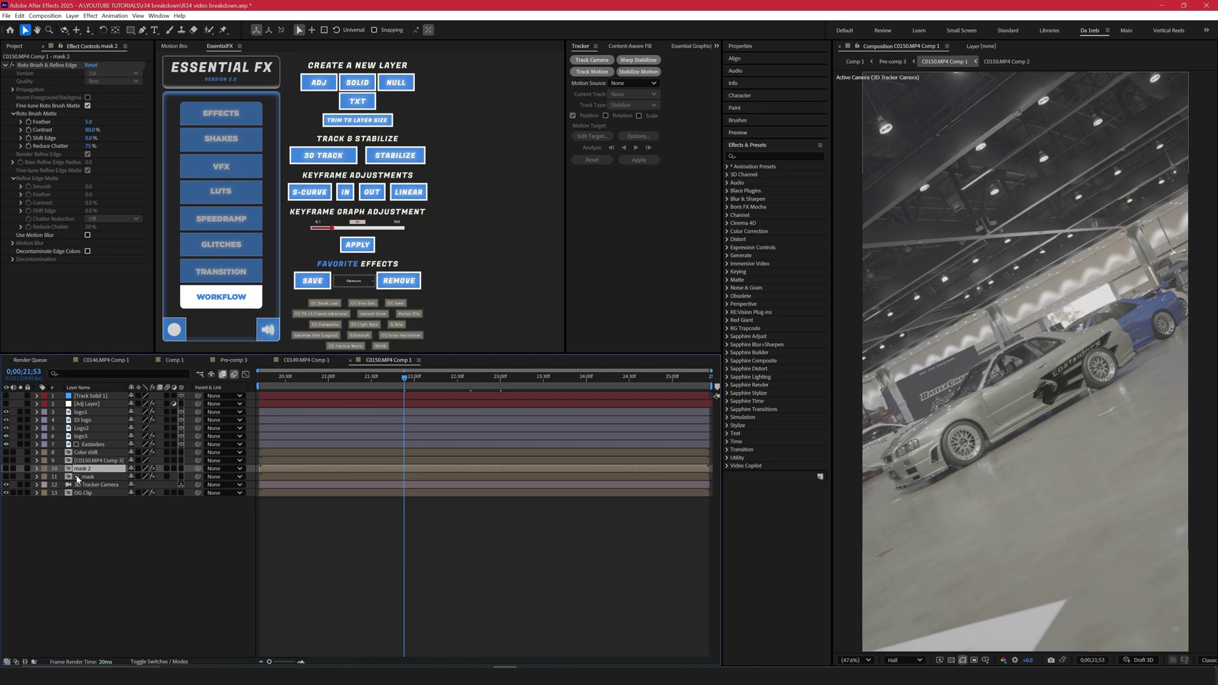
{"action": "left_click", "coordinate": [6, 469]}
{"action": "left_click_drag", "start_coordinate": [96, 471], "coordinate": [101, 451]}
{"action": "key", "text": "space"}
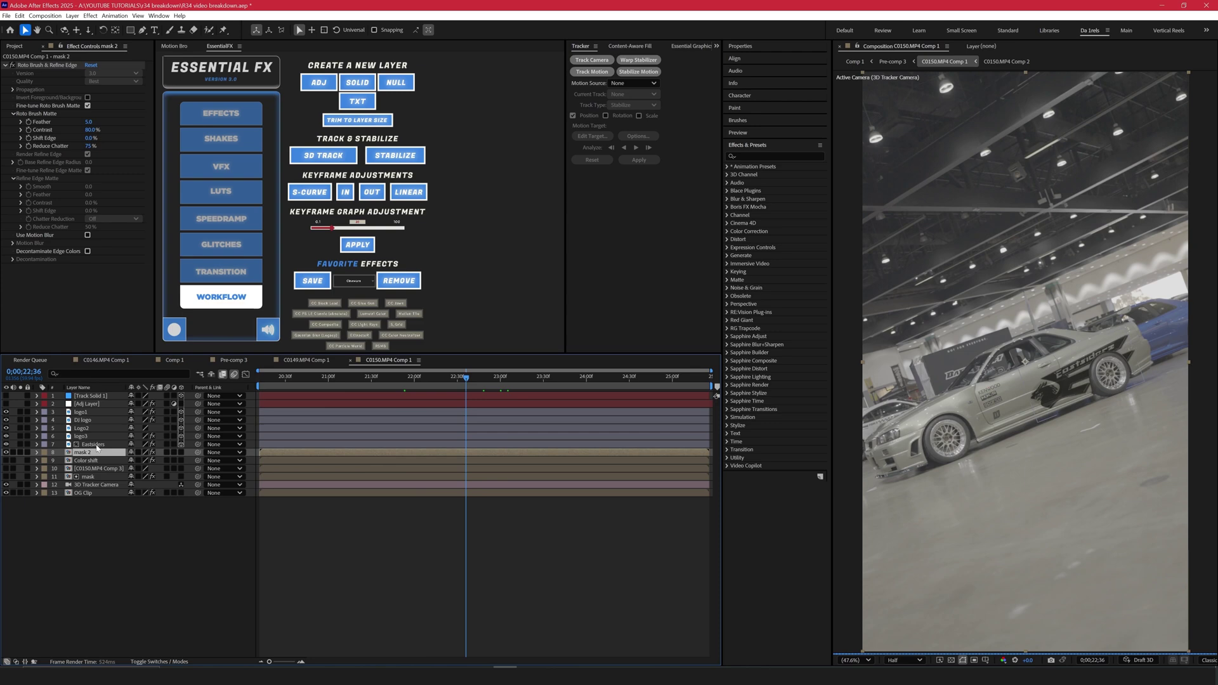
- Solo the mask 2 layer to isolate the car body
{"action": "left_click_drag", "start_coordinate": [82, 453], "coordinate": [94, 409]}
{"action": "key", "text": "ctrl+z"}
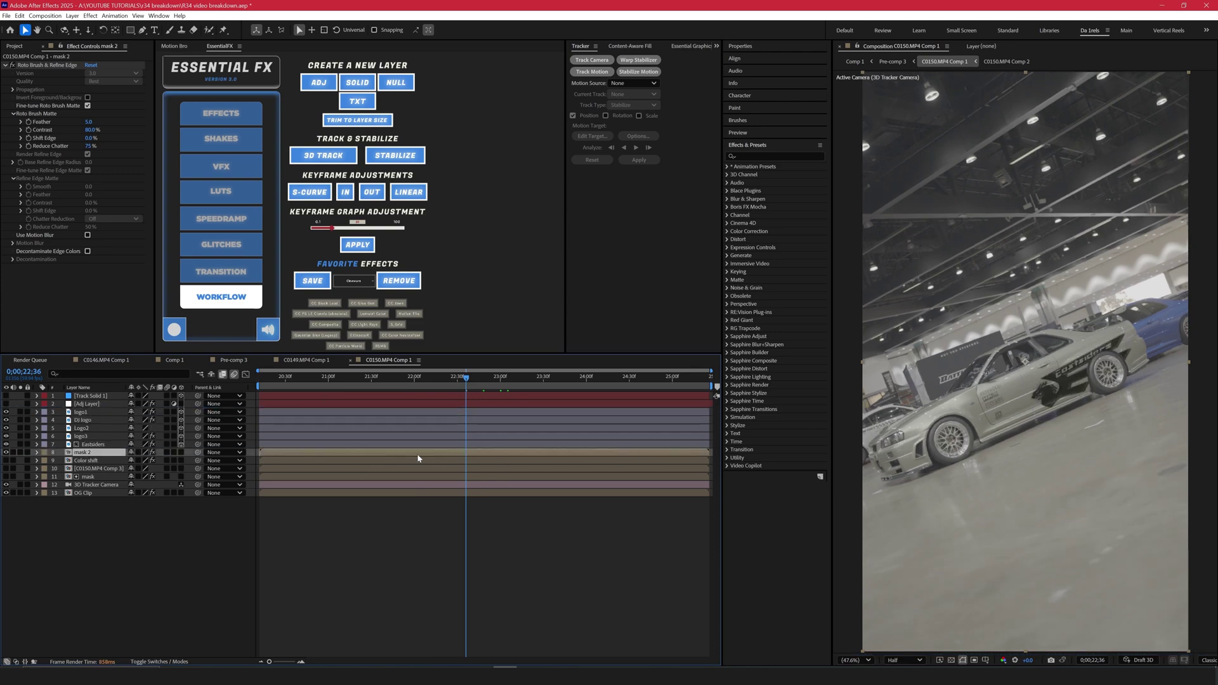
{"action": "left_click", "coordinate": [21, 452]}
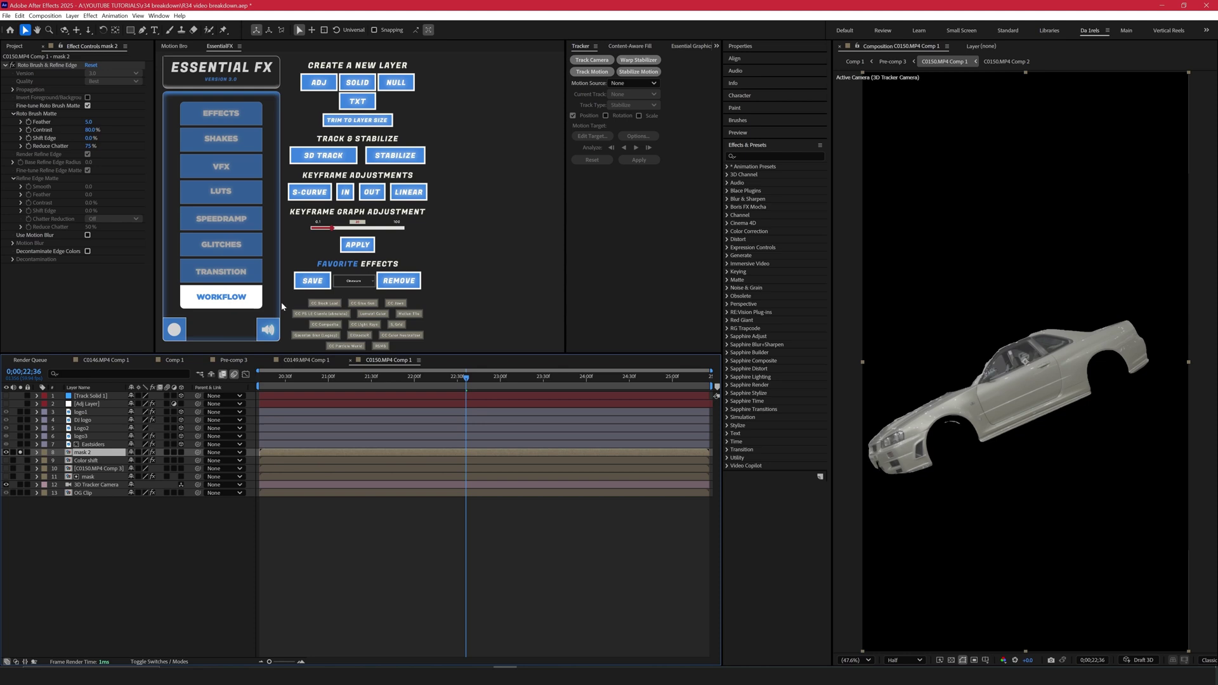
{"action": "scroll", "coordinate": [899, 390], "scroll_direction": "down", "scroll_amount": 2}
{"action": "key", "text": "g"}
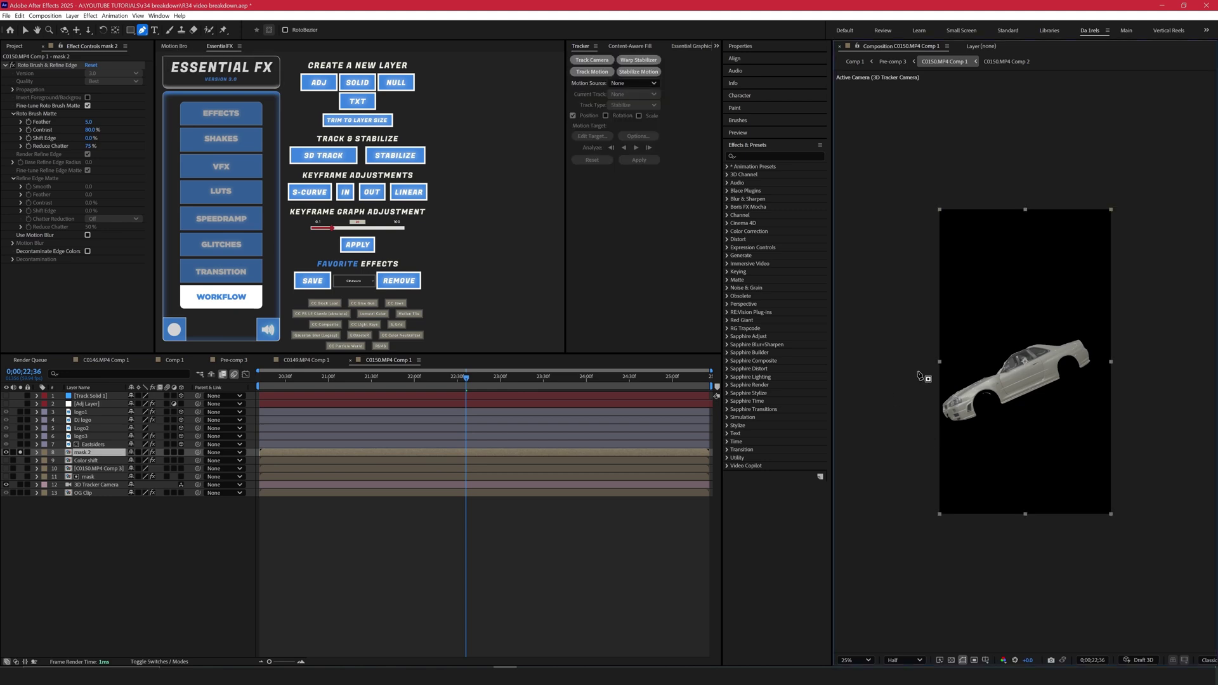
{"action": "left_click", "coordinate": [924, 339]}
{"action": "left_click", "coordinate": [917, 452]}
{"action": "left_click", "coordinate": [955, 463]}
{"action": "left_click", "coordinate": [988, 428]}
{"action": "left_click", "coordinate": [968, 376]}
{"action": "left_click", "coordinate": [925, 339]}
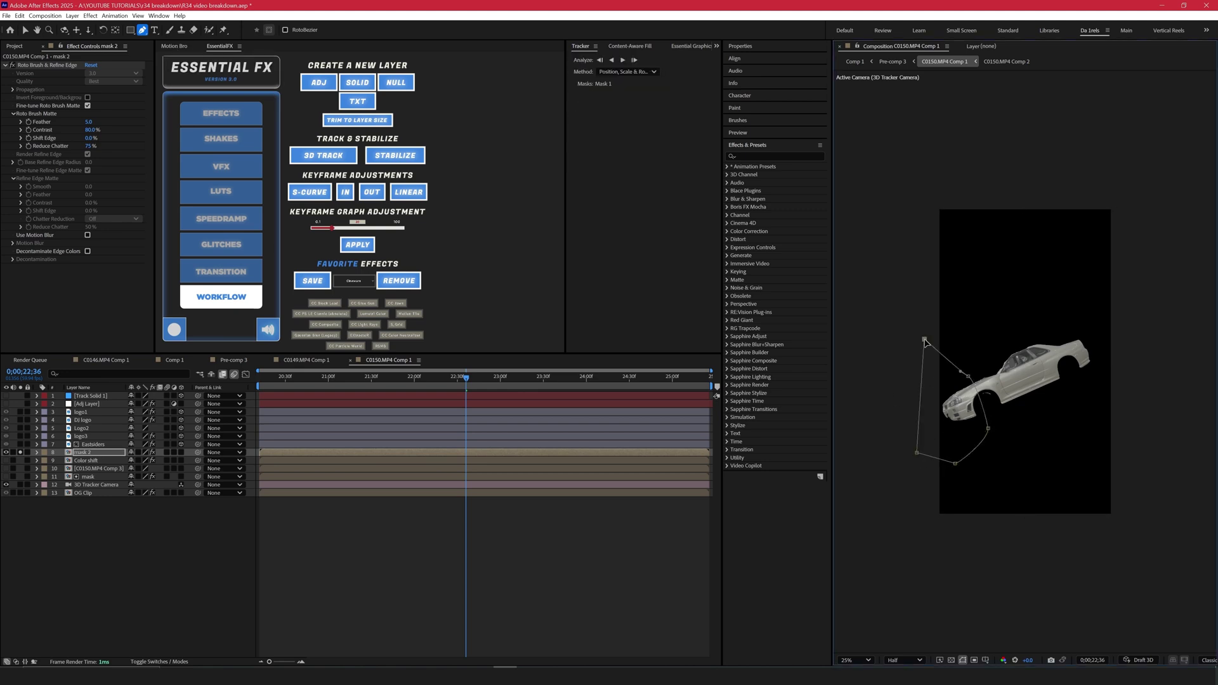
{"action": "key", "text": "ctrl+z"}
{"action": "key", "text": "ctrl+z"}
{"action": "key", "text": "ctrl+z"}
{"action": "key", "text": "ctrl+z"}
{"action": "key", "text": "ctrl+z"}
{"action": "key", "text": "ctrl+z"}
- Pre-compose the mask 2 layer as mask 2 Comp 1 with all attributes moved into the new composition, and mute its audio
{"action": "right_click", "coordinate": [366, 453]}
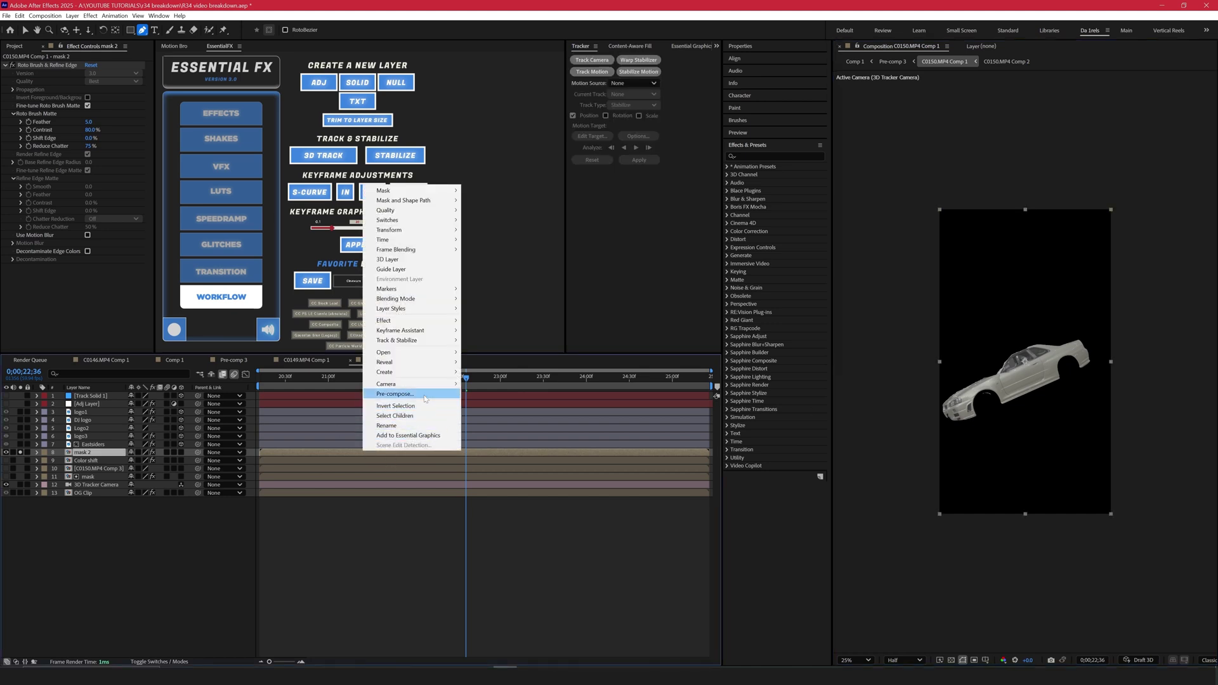
{"action": "left_click", "coordinate": [394, 417]}
{"action": "left_click", "coordinate": [526, 340]}
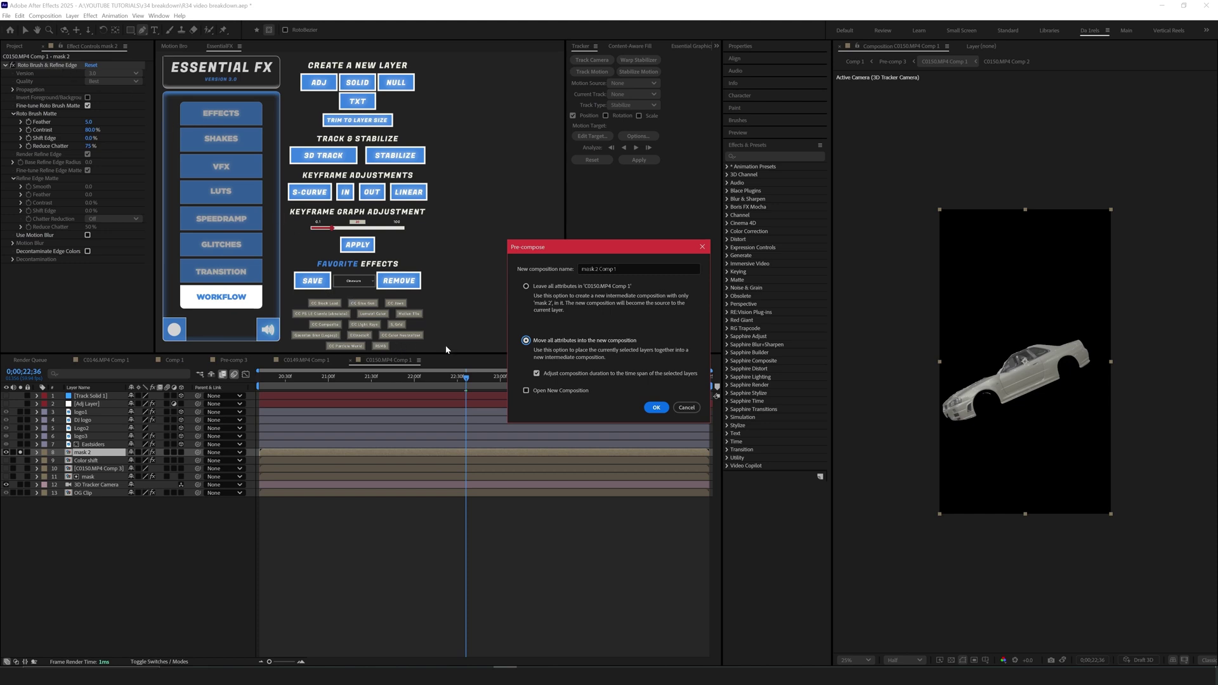
{"action": "left_click", "coordinate": [656, 407]}
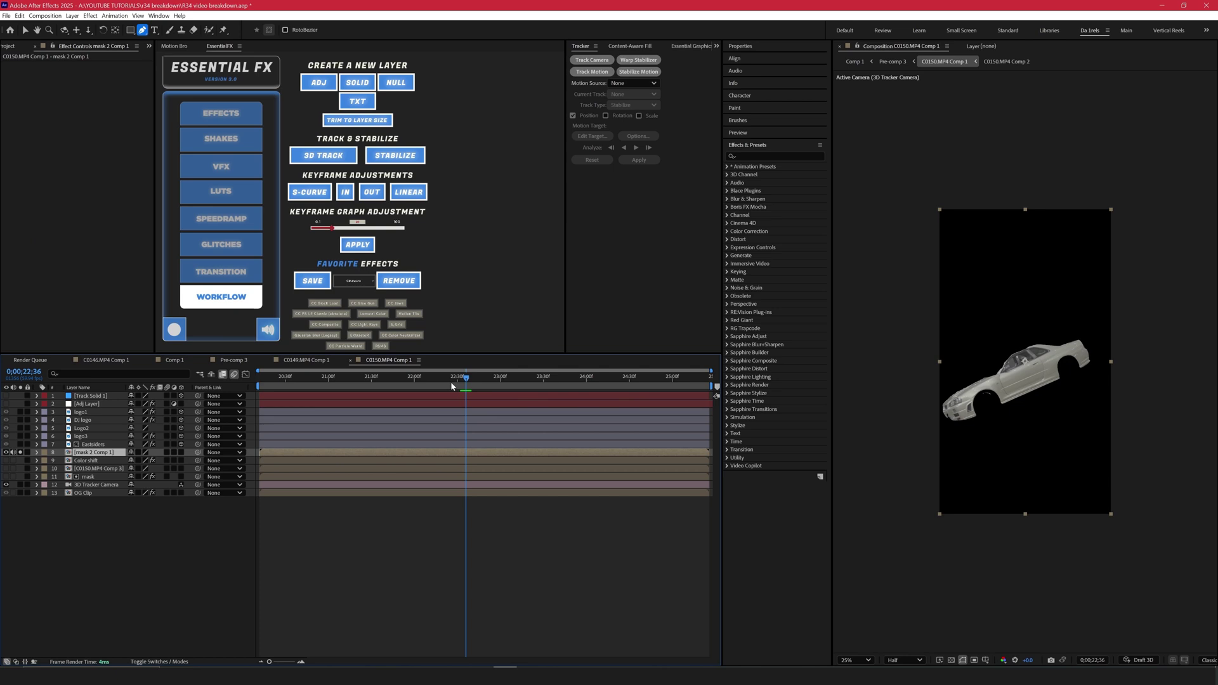
{"action": "left_click", "coordinate": [14, 452]}
{"action": "left_click_drag", "start_coordinate": [924, 377], "coordinate": [924, 386]}
{"action": "left_click", "coordinate": [938, 427]}
{"action": "left_click_drag", "start_coordinate": [964, 430], "coordinate": [977, 396]}
{"action": "left_click", "coordinate": [969, 383]}
{"action": "left_click_drag", "start_coordinate": [950, 366], "coordinate": [943, 366]}
{"action": "left_click", "coordinate": [924, 377]}
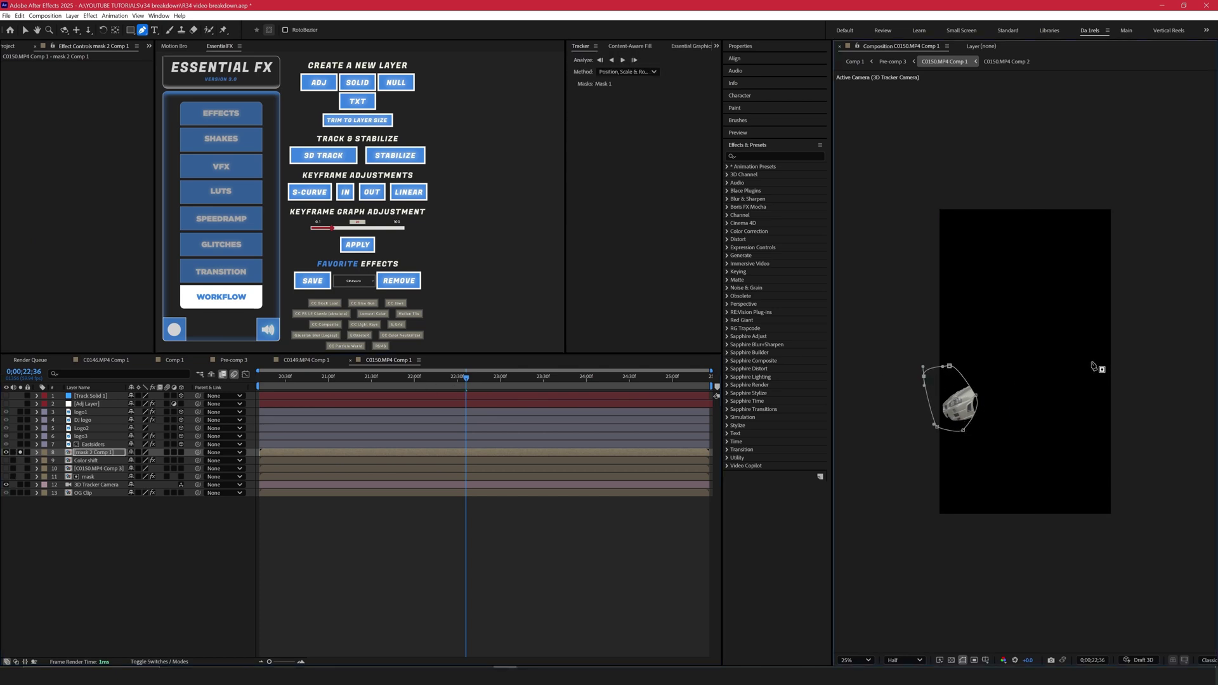
{"action": "key", "text": "ctrl+z"}
{"action": "key", "text": "ctrl+z"}
{"action": "key", "text": "ctrl+z"}
{"action": "key", "text": "ctrl+z"}
{"action": "key", "text": "ctrl+z"}
{"action": "key", "text": "ctrl+z"}
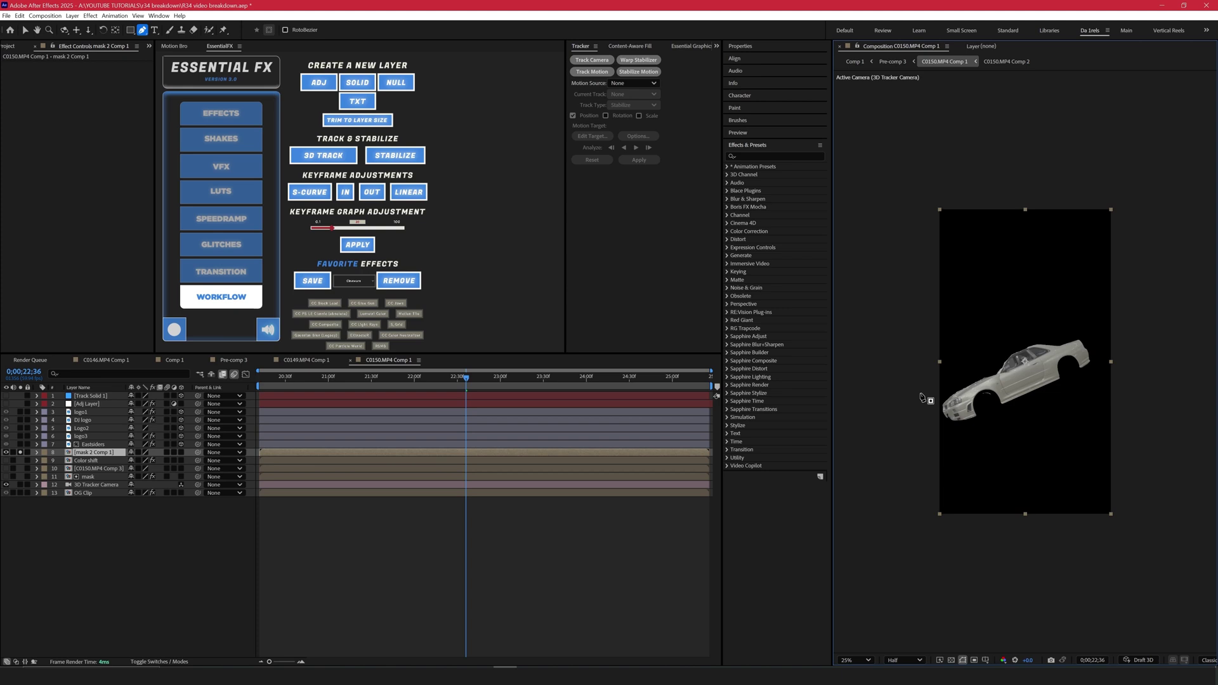
- Draw a narrow slanted four-point mask ahead of the car on mask 2 Comp 1 and stretch its car-facing edge past the rear
{"action": "left_click", "coordinate": [879, 373]}
{"action": "left_click", "coordinate": [923, 498]}
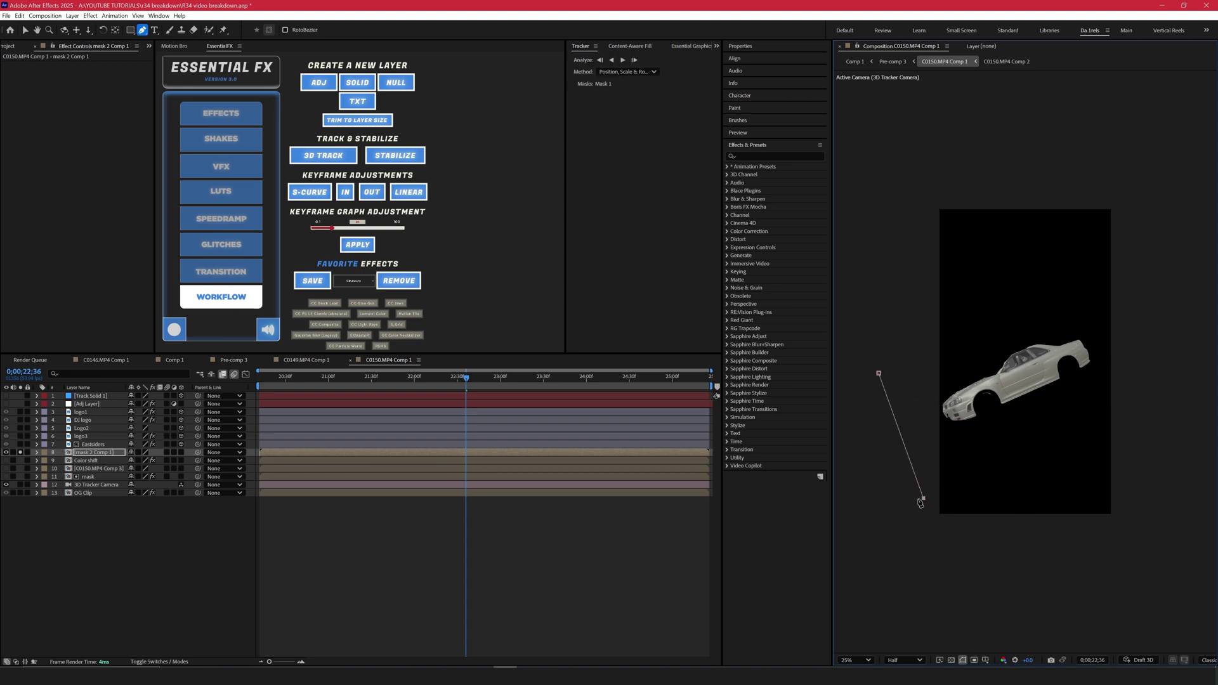
{"action": "left_click", "coordinate": [937, 492]}
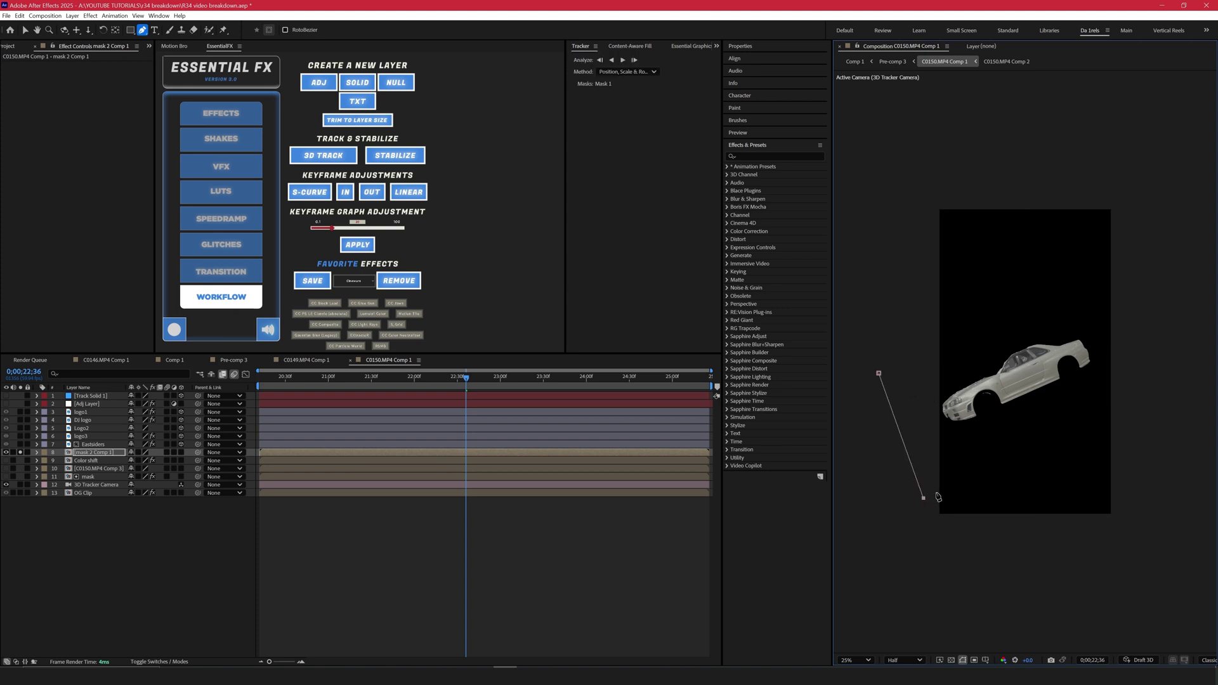
{"action": "left_click", "coordinate": [891, 368]}
{"action": "left_click", "coordinate": [879, 373]}
{"action": "key", "text": "v"}
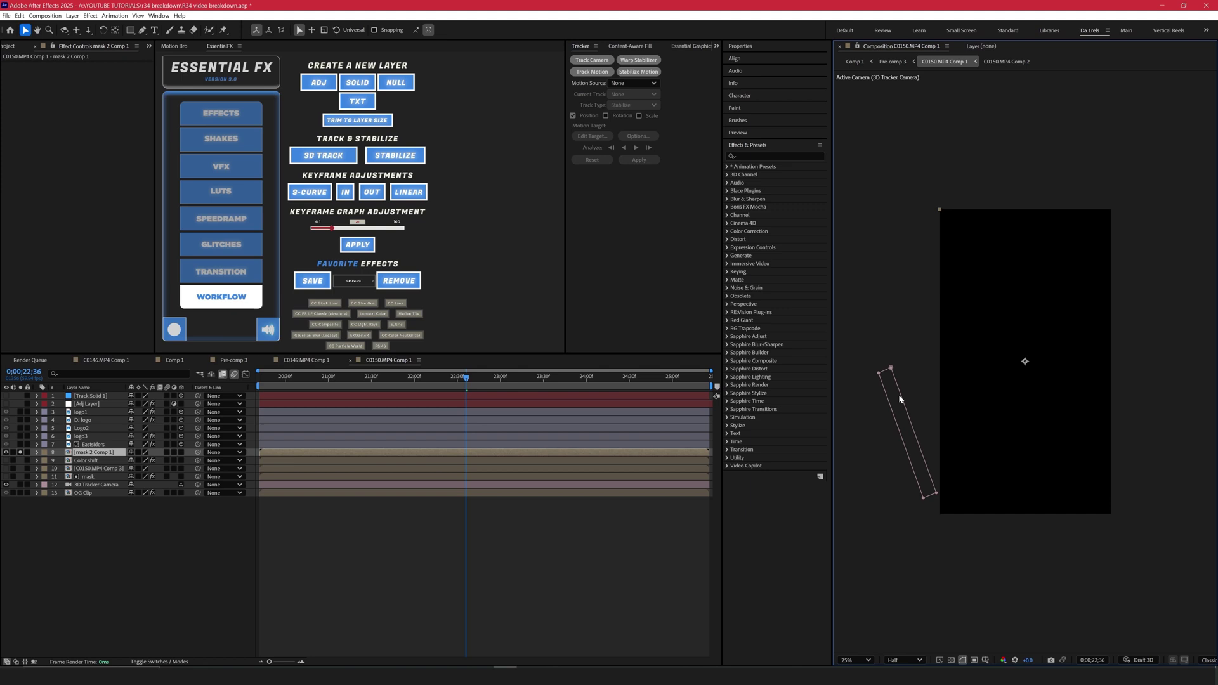
{"action": "left_click_drag", "start_coordinate": [904, 398], "coordinate": [1090, 320]}
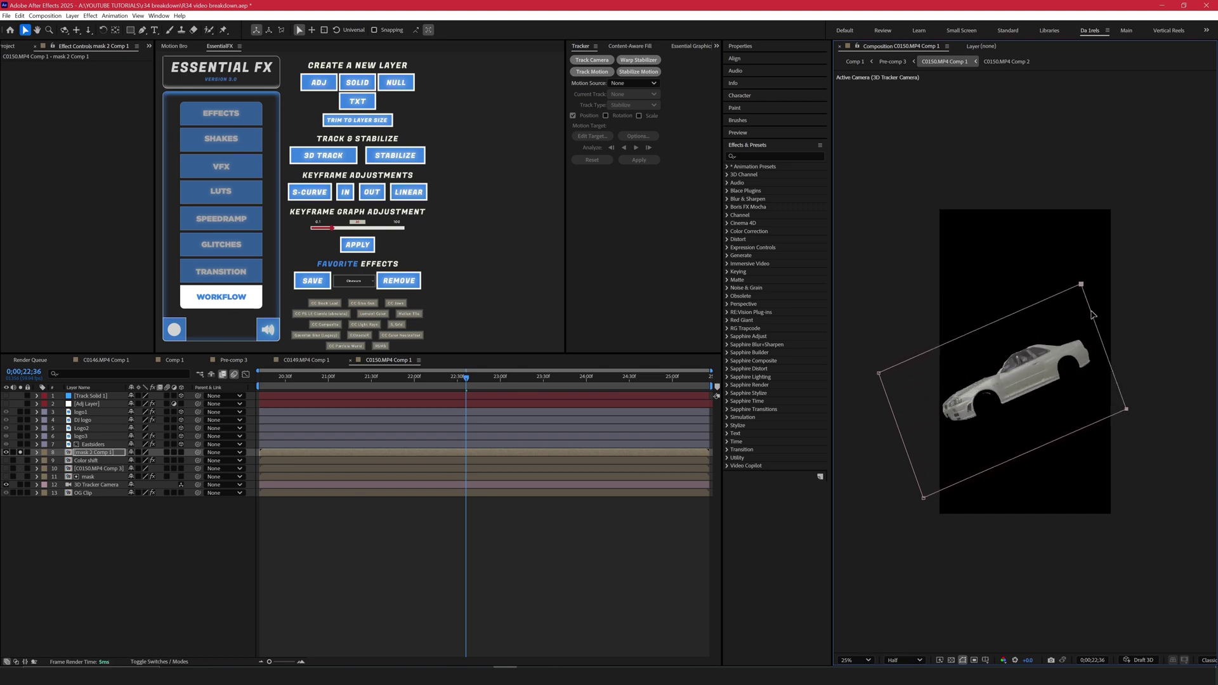
{"action": "left_click", "coordinate": [767, 156]}
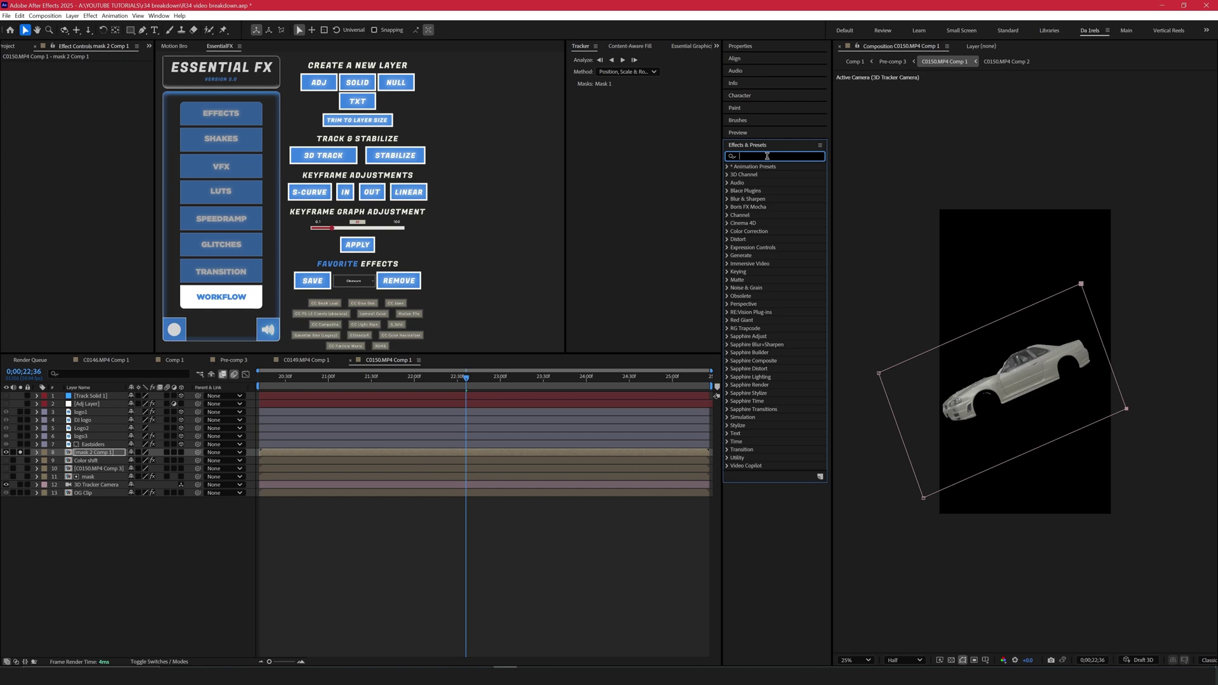
{"action": "left_click", "coordinate": [728, 449]}
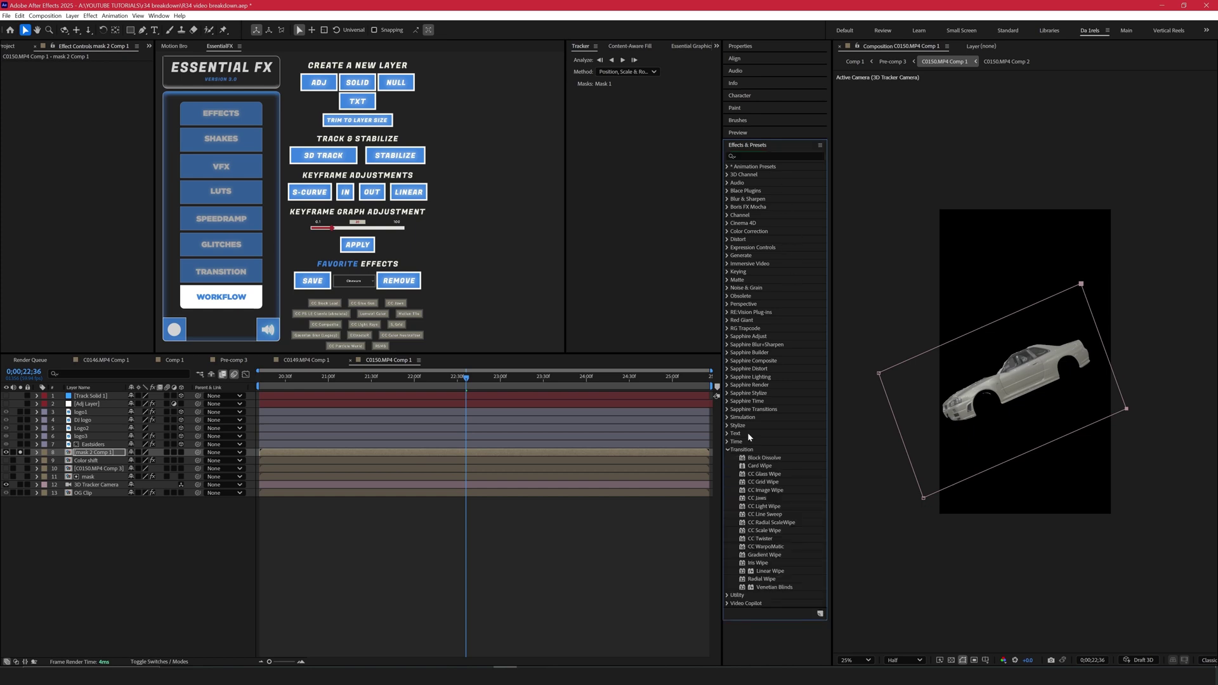
{"action": "double_click", "coordinate": [778, 574]}
{"action": "mouse_move", "coordinate": [90, 75]}
{"action": "left_mouse_down"}
{"action": "mouse_move", "coordinate": [128, 68]}
{"action": "mouse_move", "coordinate": [77, 68]}
{"action": "left_mouse_up"}
{"action": "key", "text": "Delete"}
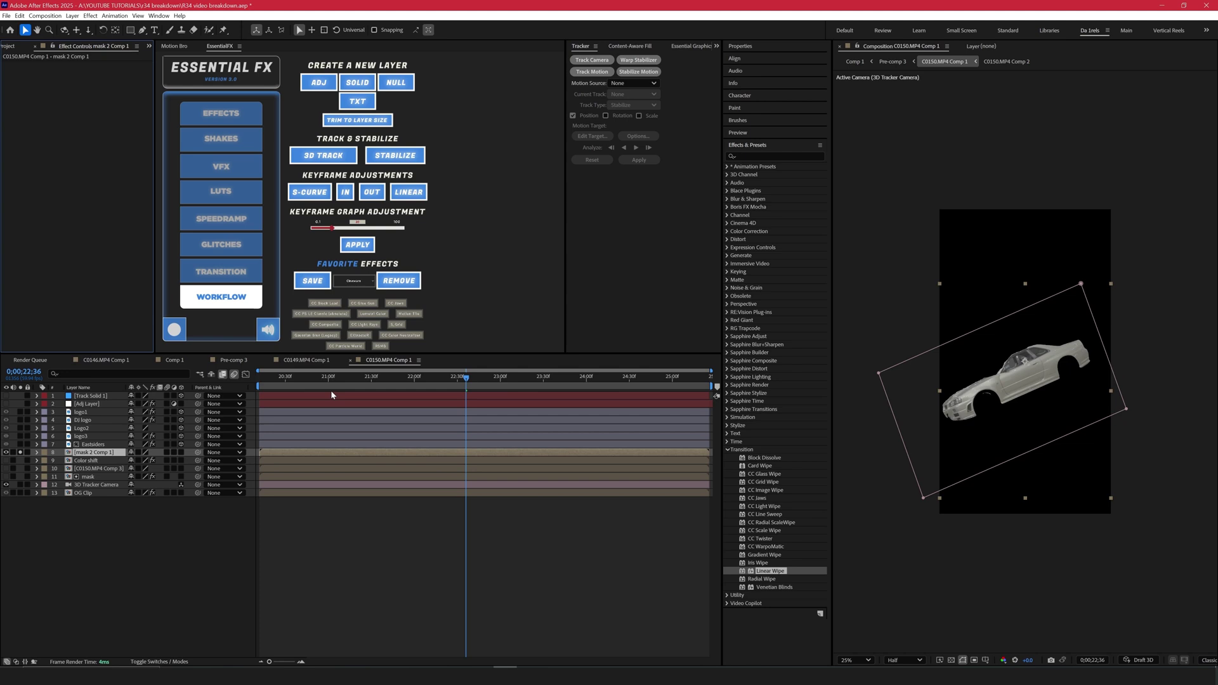
- Start Mask Path keyframing at 0;00;20;12 and shrink the mask to a narrow strip ahead of the car's front
{"action": "key", "text": "f"}
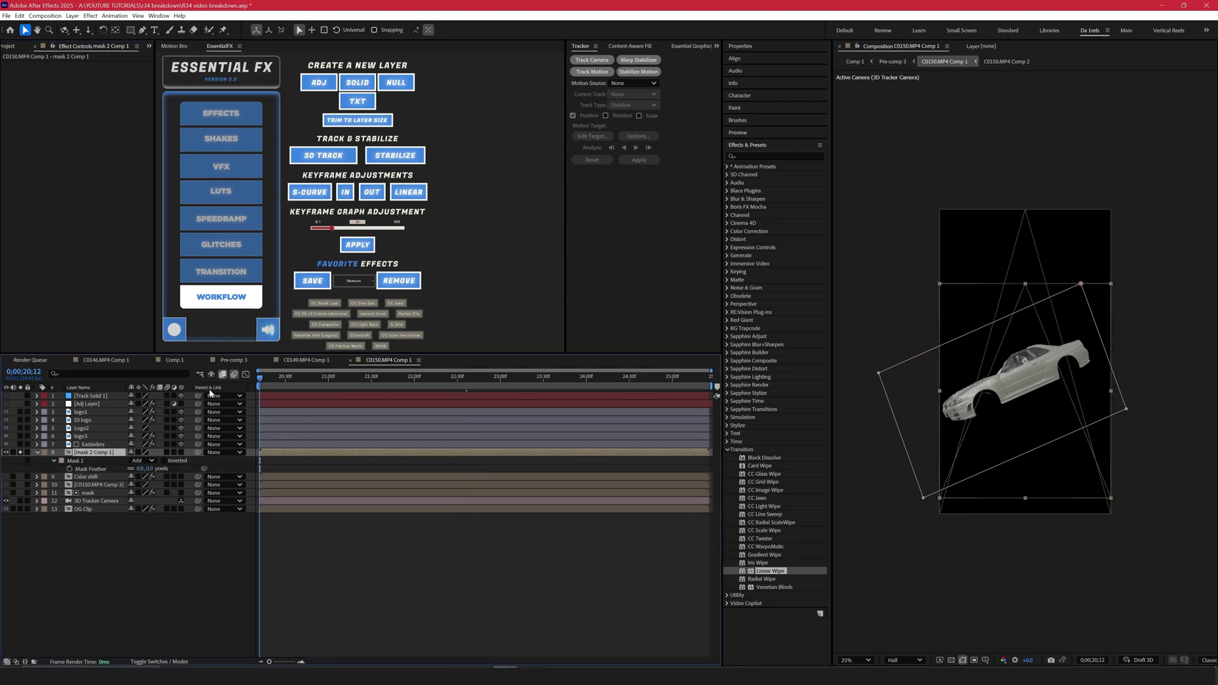
{"action": "key", "text": "Home"}
{"action": "key", "text": "m"}
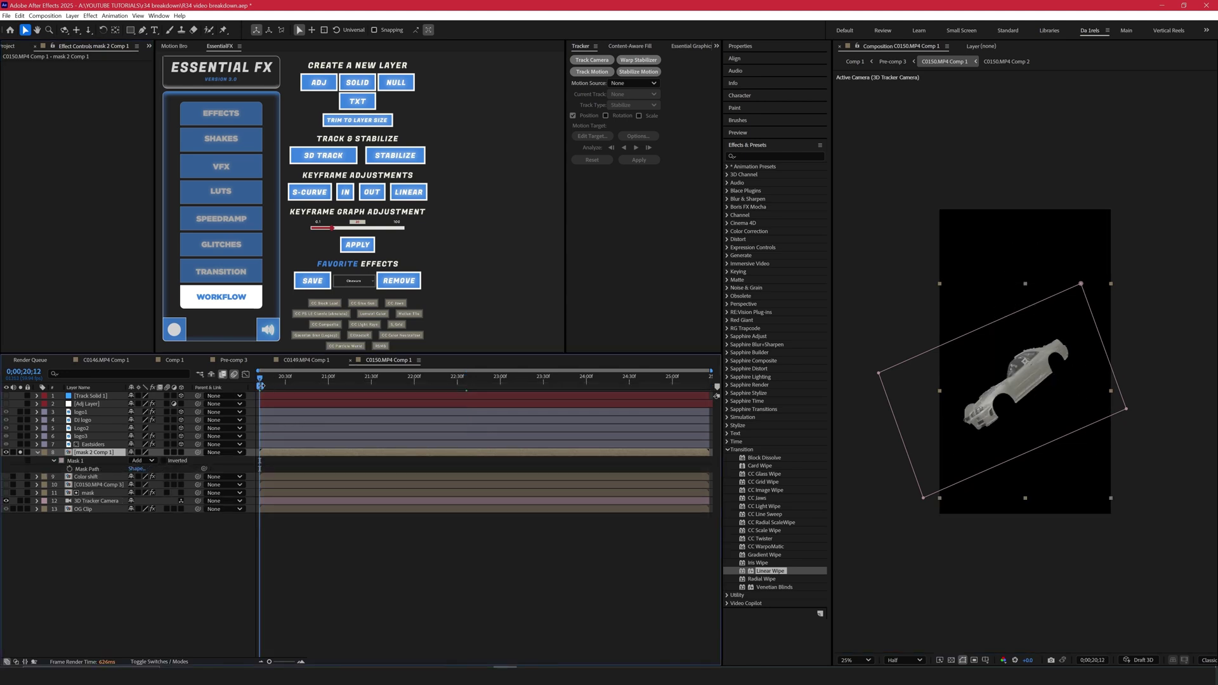
{"action": "left_click", "coordinate": [69, 470]}
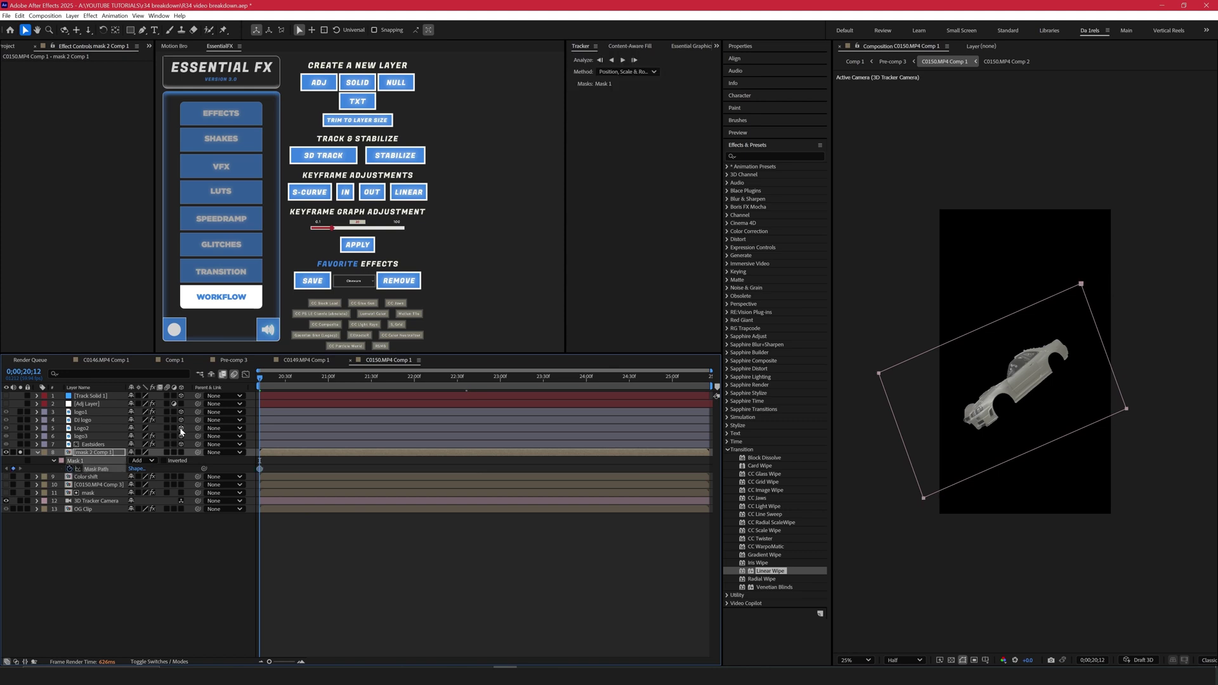
{"action": "left_click", "coordinate": [1094, 338]}
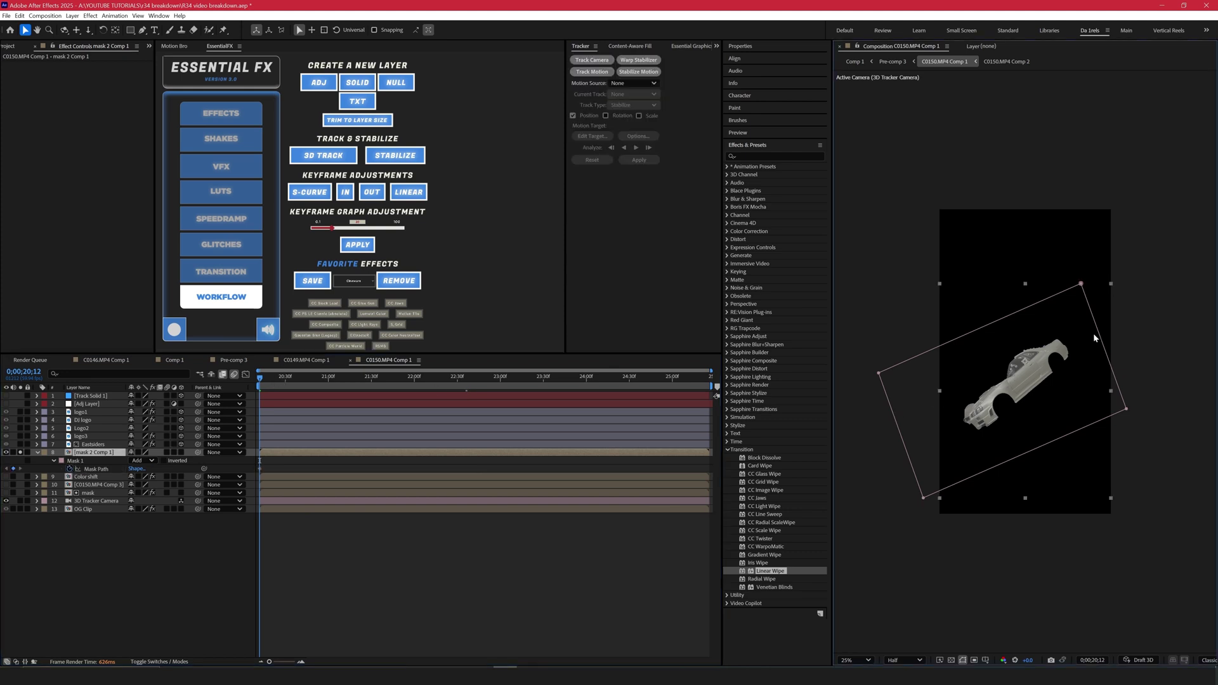
{"action": "left_click_drag", "start_coordinate": [1099, 336], "coordinate": [911, 413]}
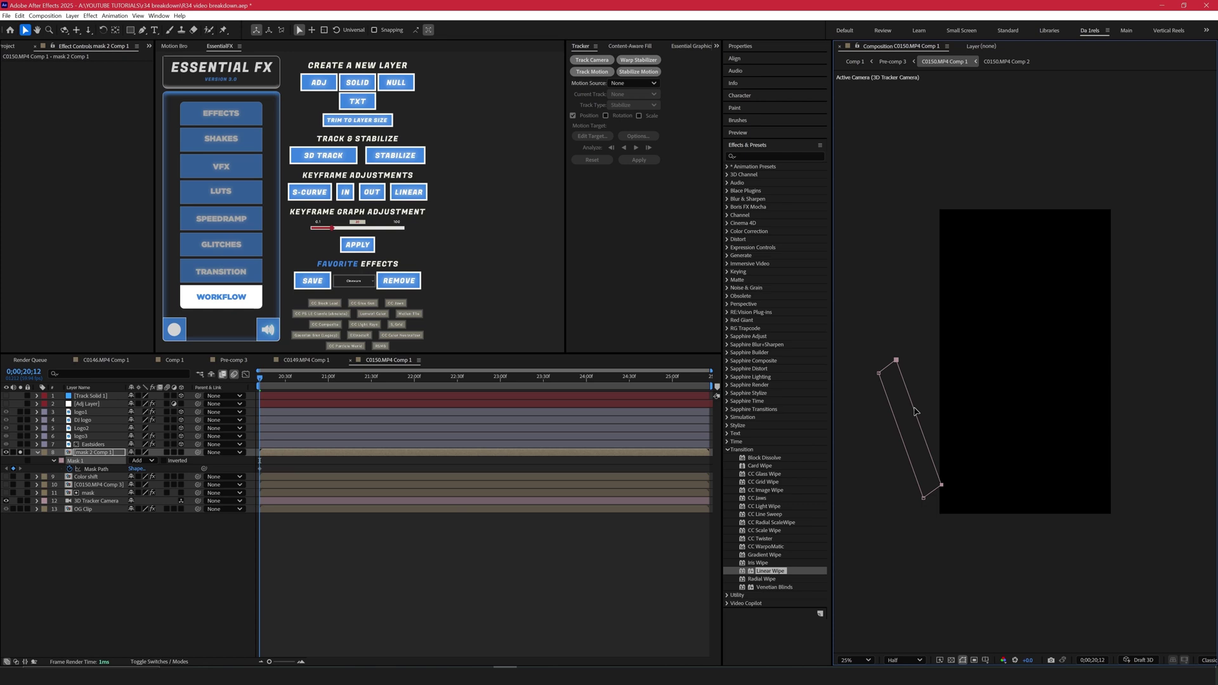
- Add a Mask Path keyframe at 0;00;23;35 with the mask stretched past the car's rear, and check the wipe at 0;00;21;43
{"action": "left_click_drag", "start_coordinate": [262, 376], "coordinate": [551, 385]}
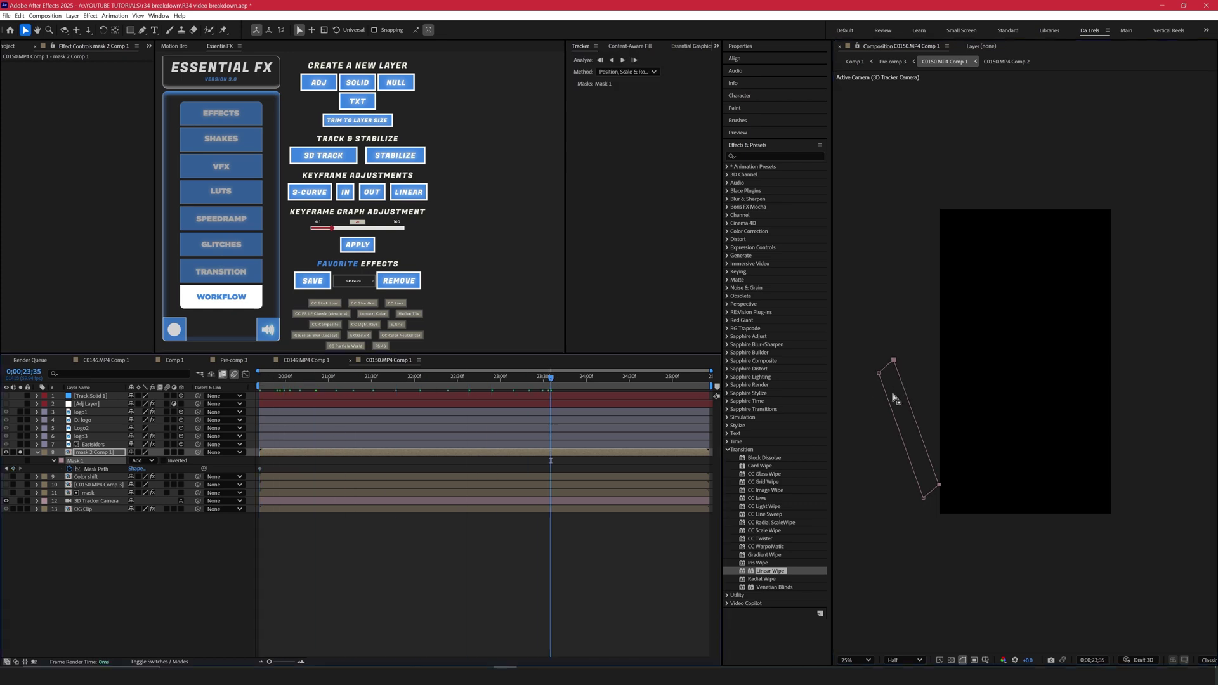
{"action": "left_click_drag", "start_coordinate": [895, 399], "coordinate": [1146, 311]}
{"action": "left_click_drag", "start_coordinate": [892, 413], "coordinate": [885, 389]}
{"action": "left_click_drag", "start_coordinate": [436, 387], "coordinate": [392, 389]}
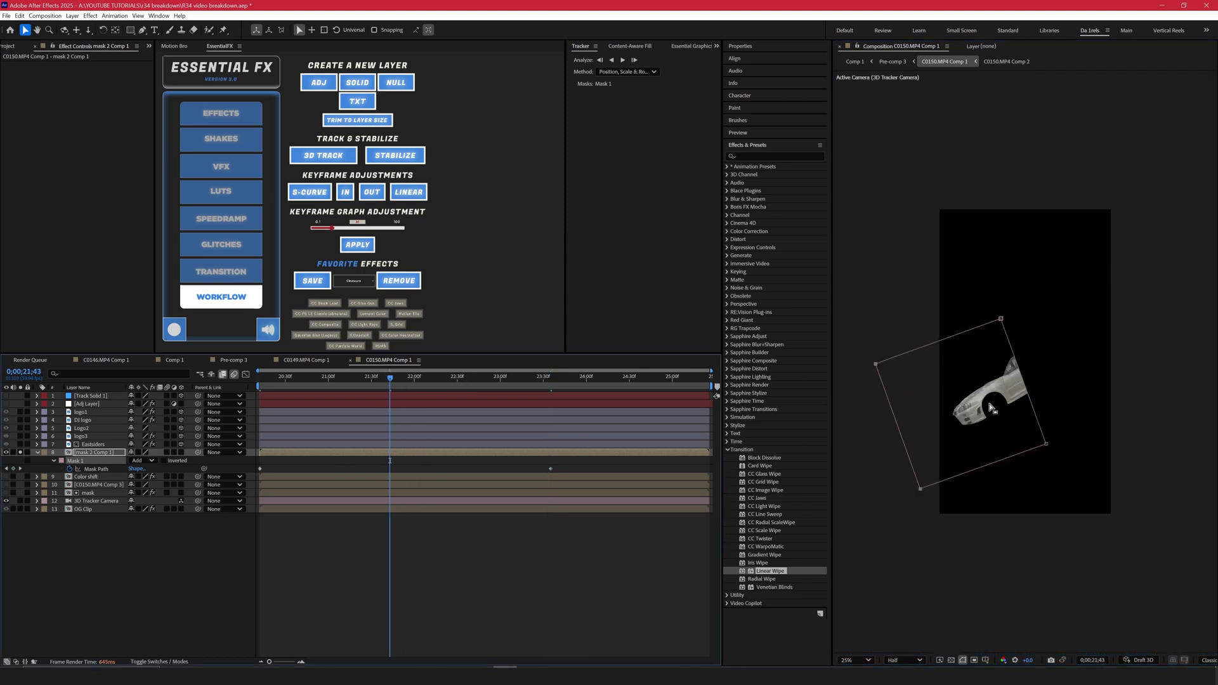
{"action": "left_click", "coordinate": [961, 399]}
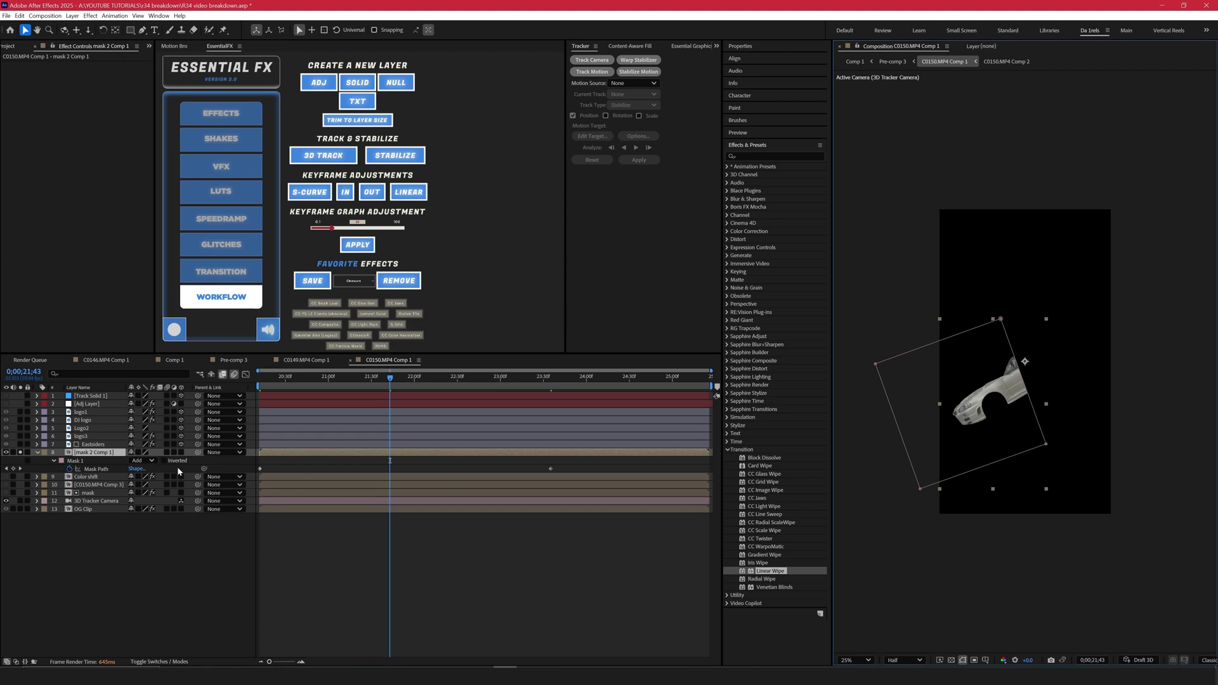
- Feather Mask 1 on mask 2 Comp 1 by 415 pixels to soften the wipe's edge
{"action": "left_click", "coordinate": [54, 461]}
{"action": "left_click", "coordinate": [54, 461]}
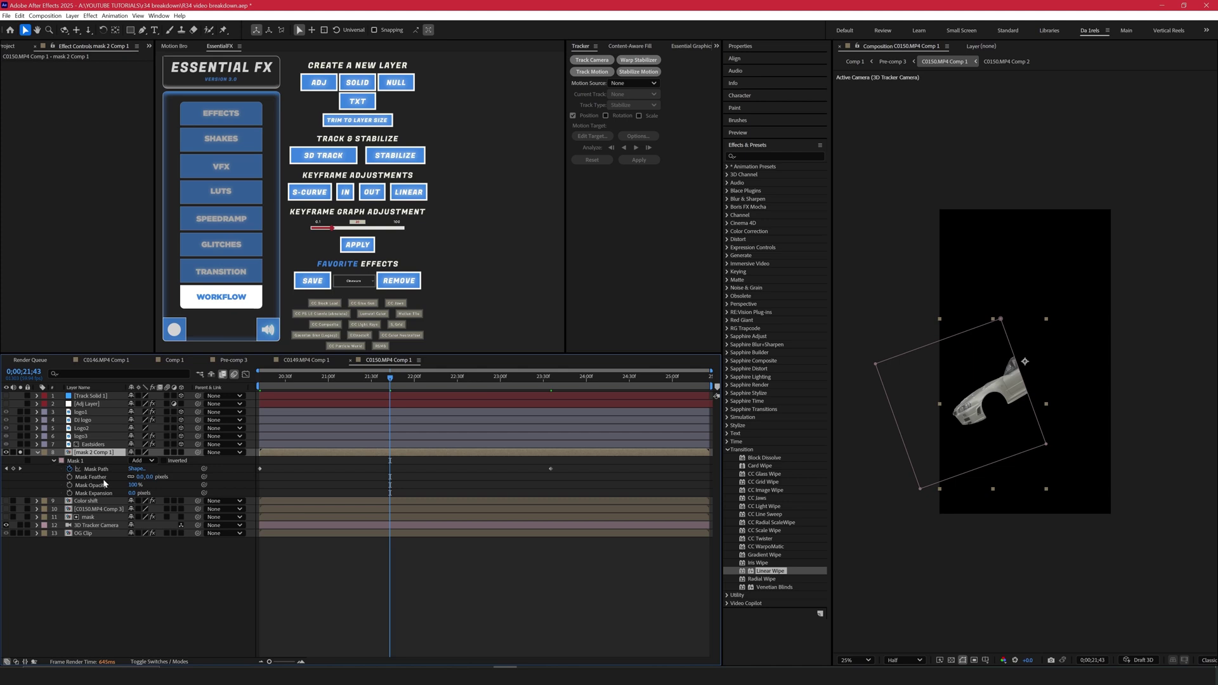
{"action": "left_click_drag", "start_coordinate": [151, 477], "coordinate": [331, 461]}
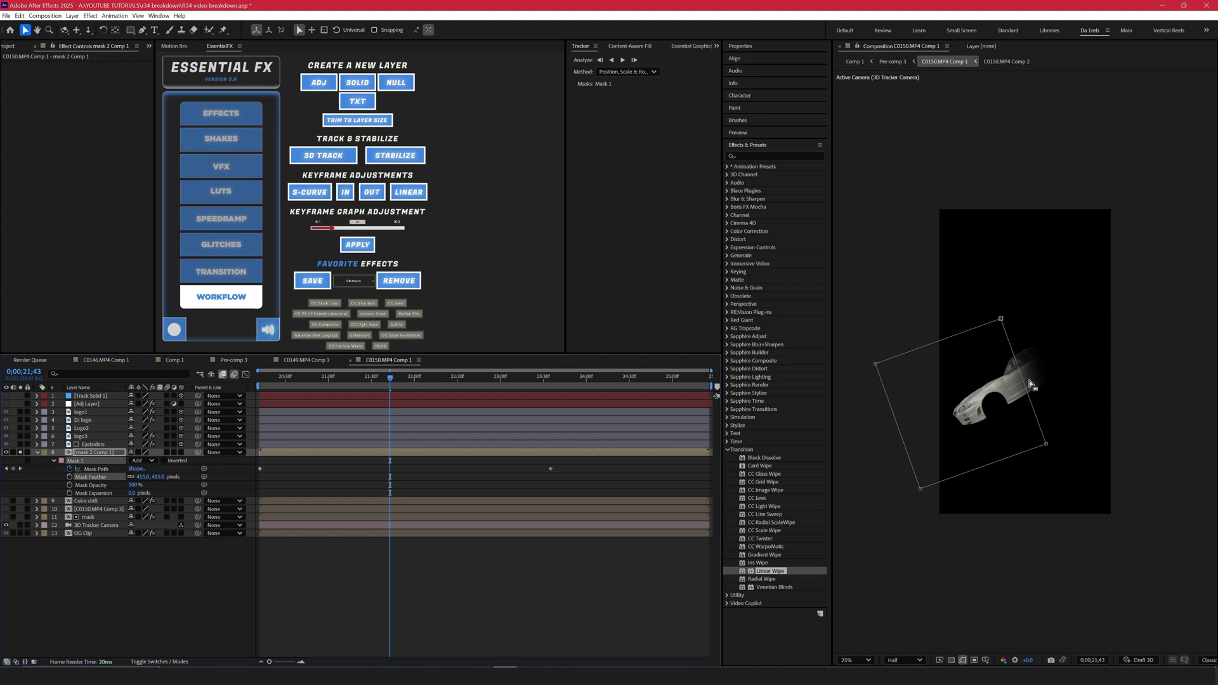
{"action": "left_click", "coordinate": [372, 483]}
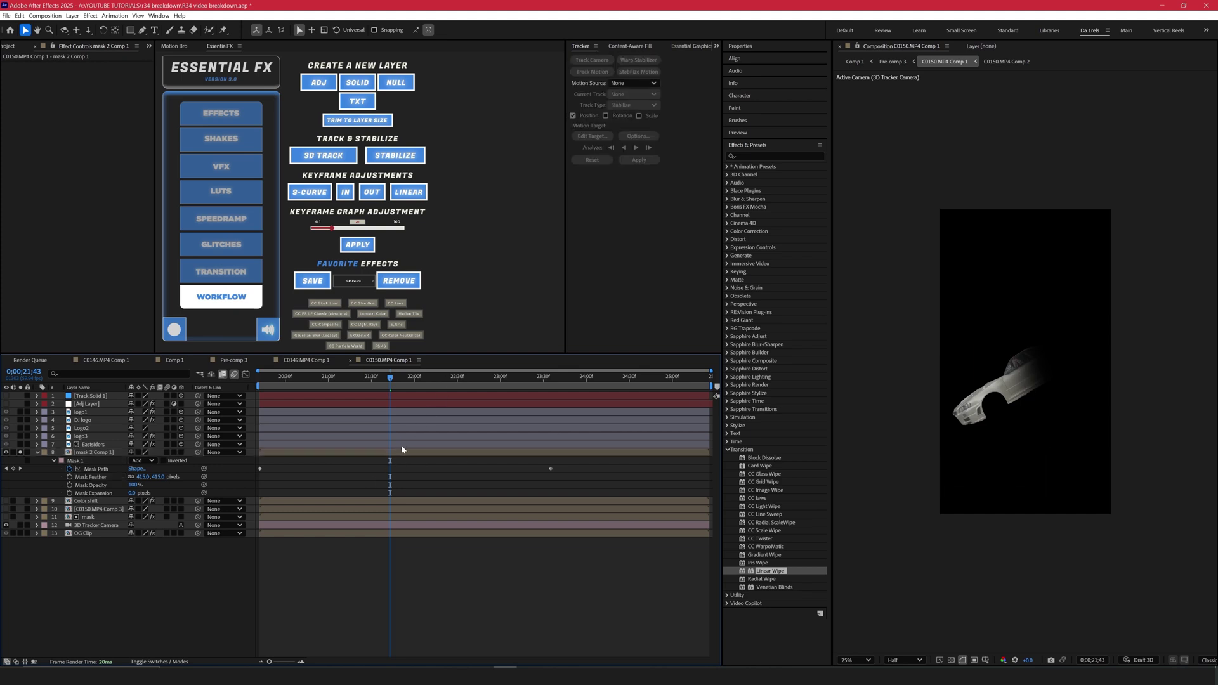
{"action": "left_click", "coordinate": [19, 452]}
{"action": "left_click", "coordinate": [19, 452]}
- Apply Lumetri Color to mask 2 Comp 1 and open its HSL Secondary key sliders
{"action": "left_click", "coordinate": [369, 453]}
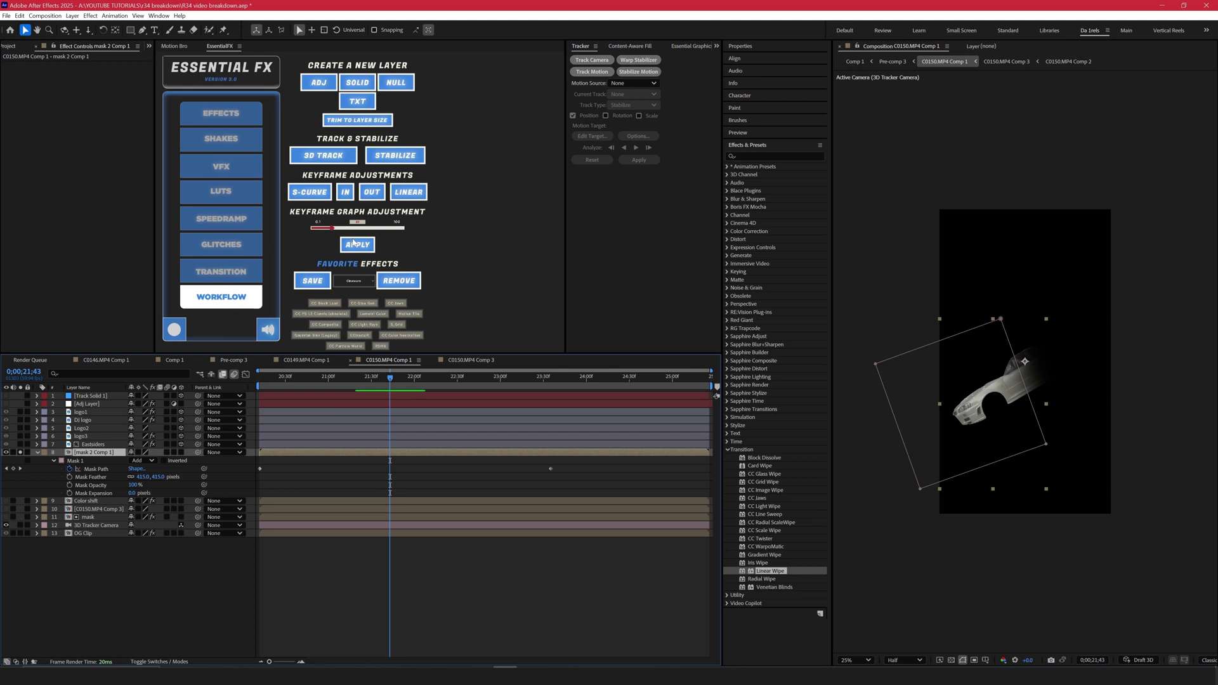
{"action": "left_click", "coordinate": [371, 318]}
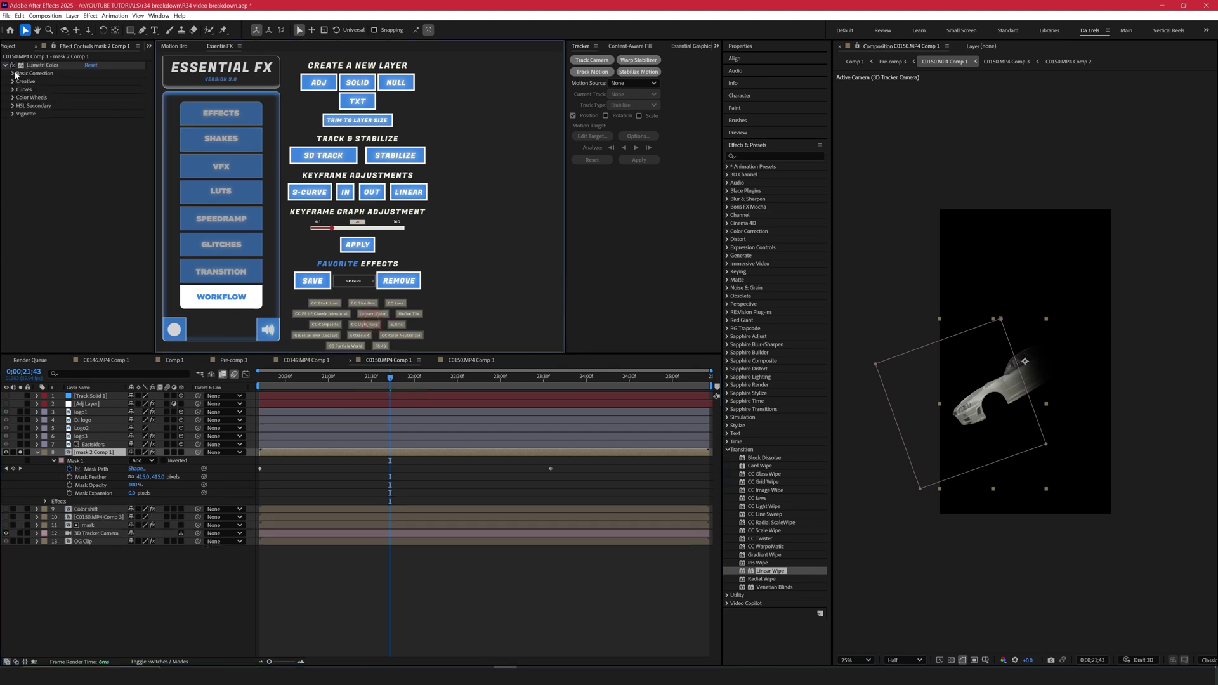
{"action": "left_click", "coordinate": [13, 75]}
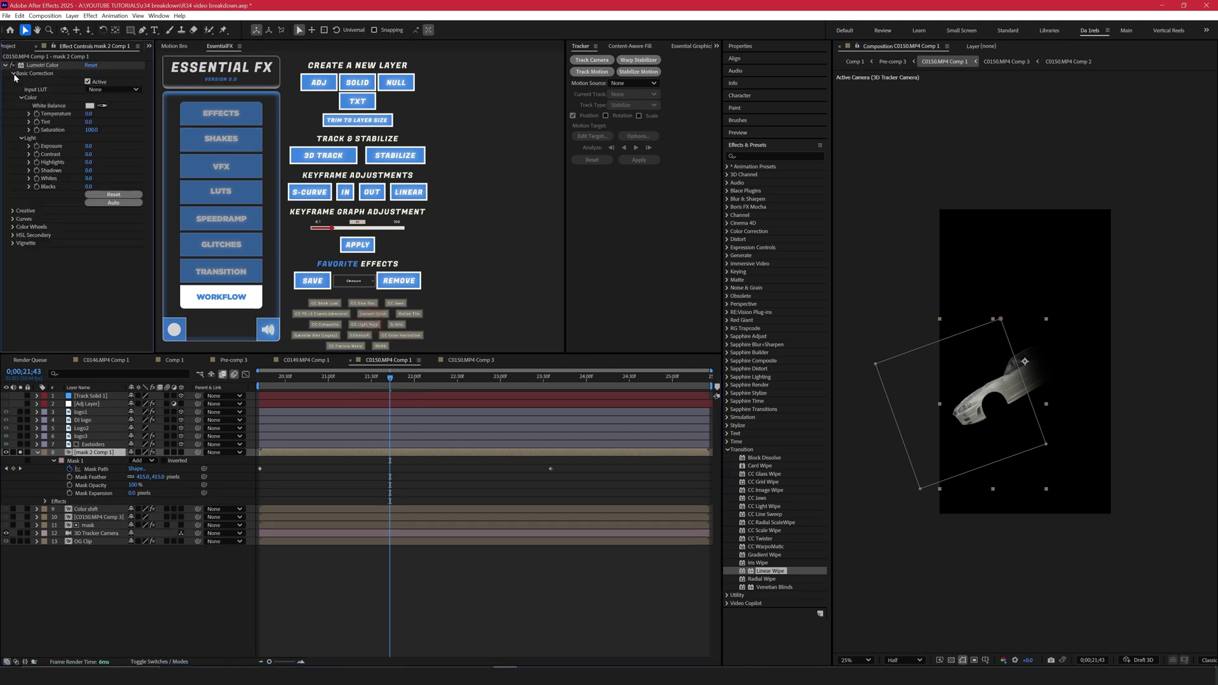
{"action": "left_click", "coordinate": [13, 235]}
{"action": "left_click", "coordinate": [20, 252]}
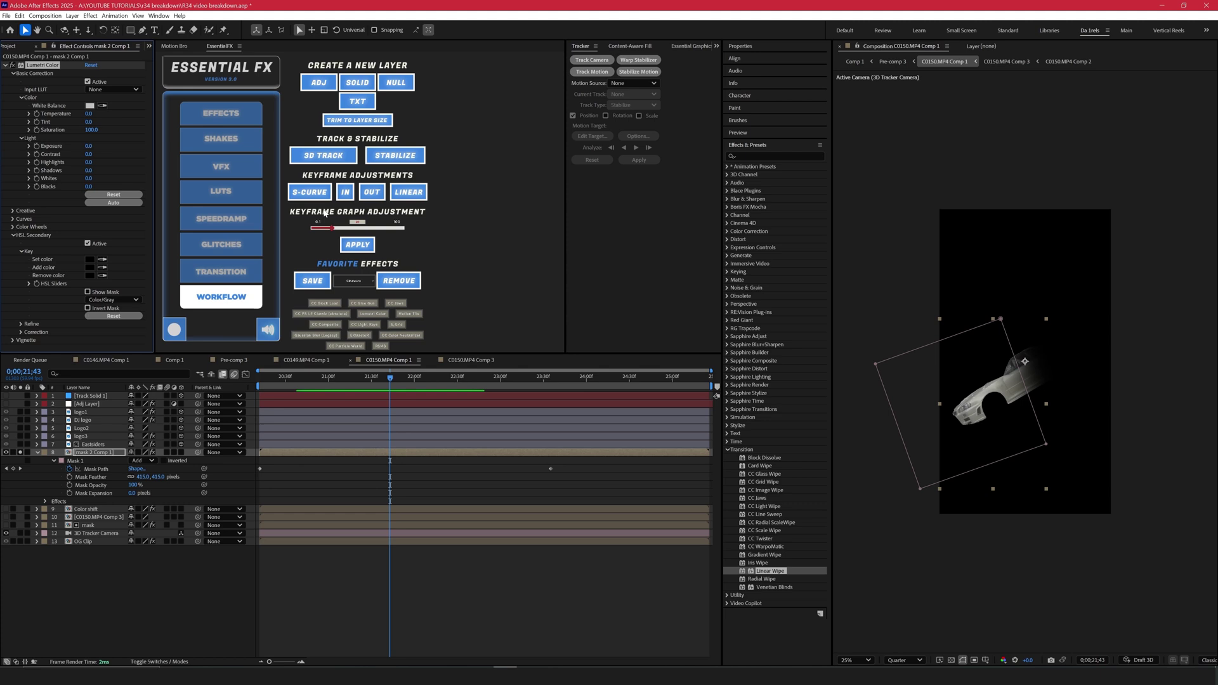
{"action": "left_click", "coordinate": [29, 283]}
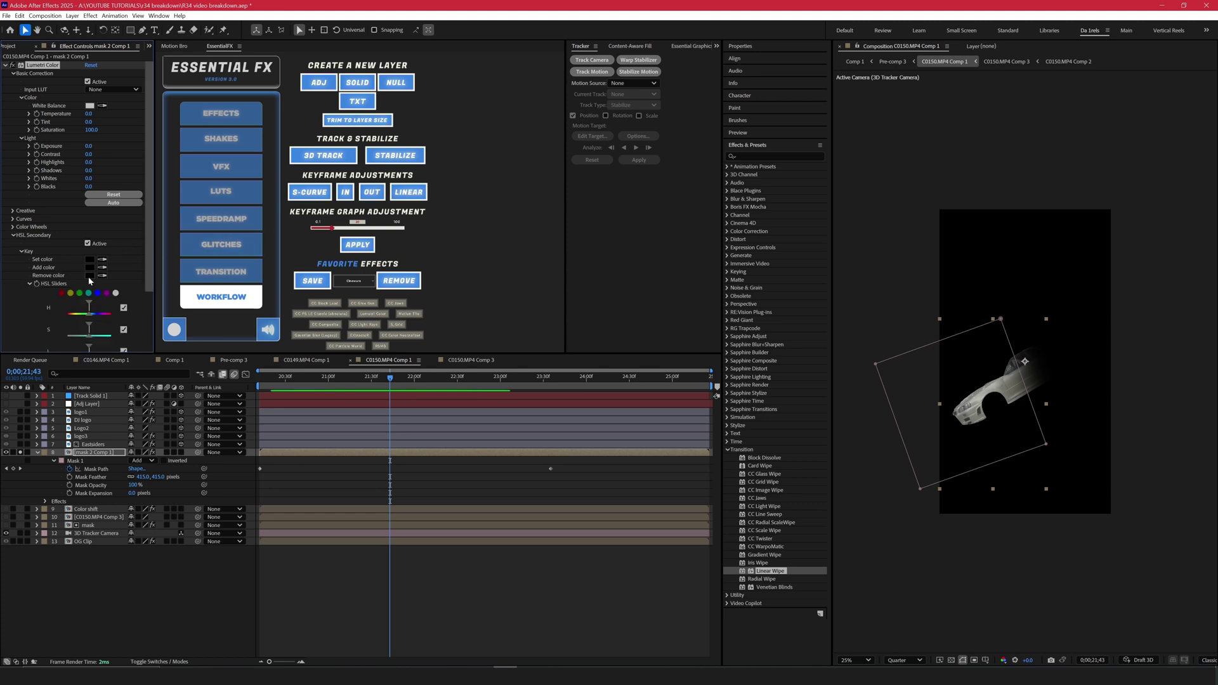
- Key the yellow range in HSL Secondary with the mask shown, comparing it against the green and red presets
{"action": "scroll", "coordinate": [89, 280], "scroll_direction": "down", "scroll_amount": 3}
{"action": "left_click", "coordinate": [70, 226]}
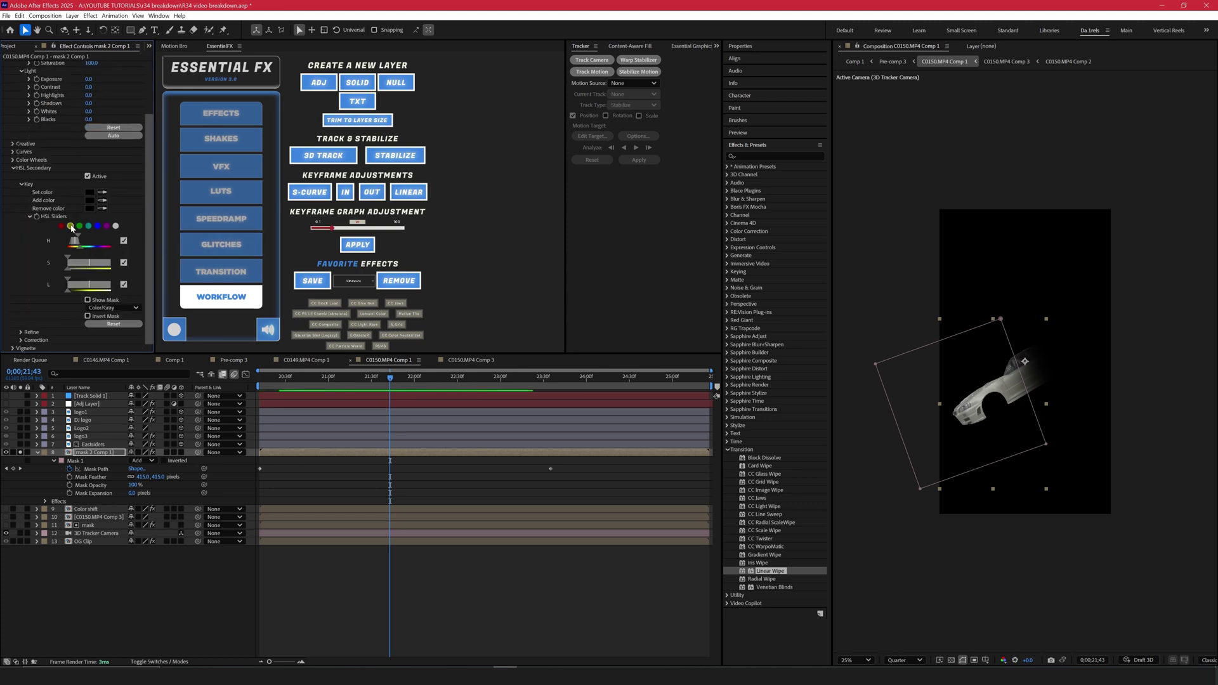
{"action": "left_click", "coordinate": [87, 300]}
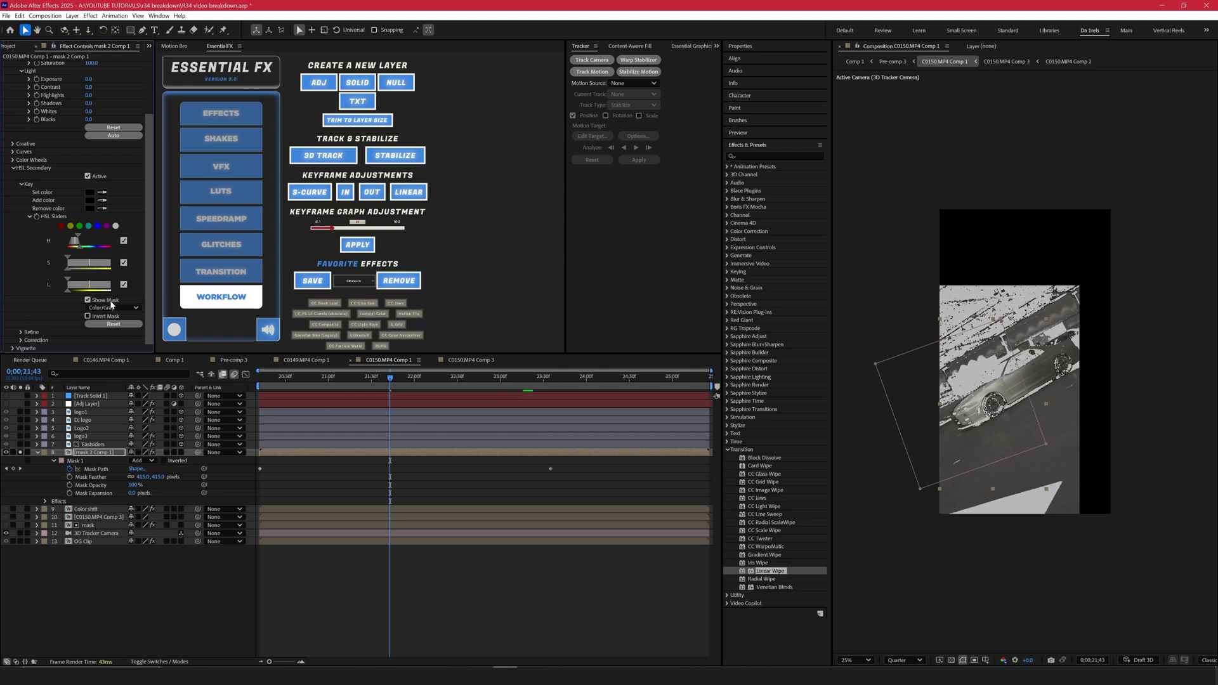
{"action": "left_click", "coordinate": [79, 226]}
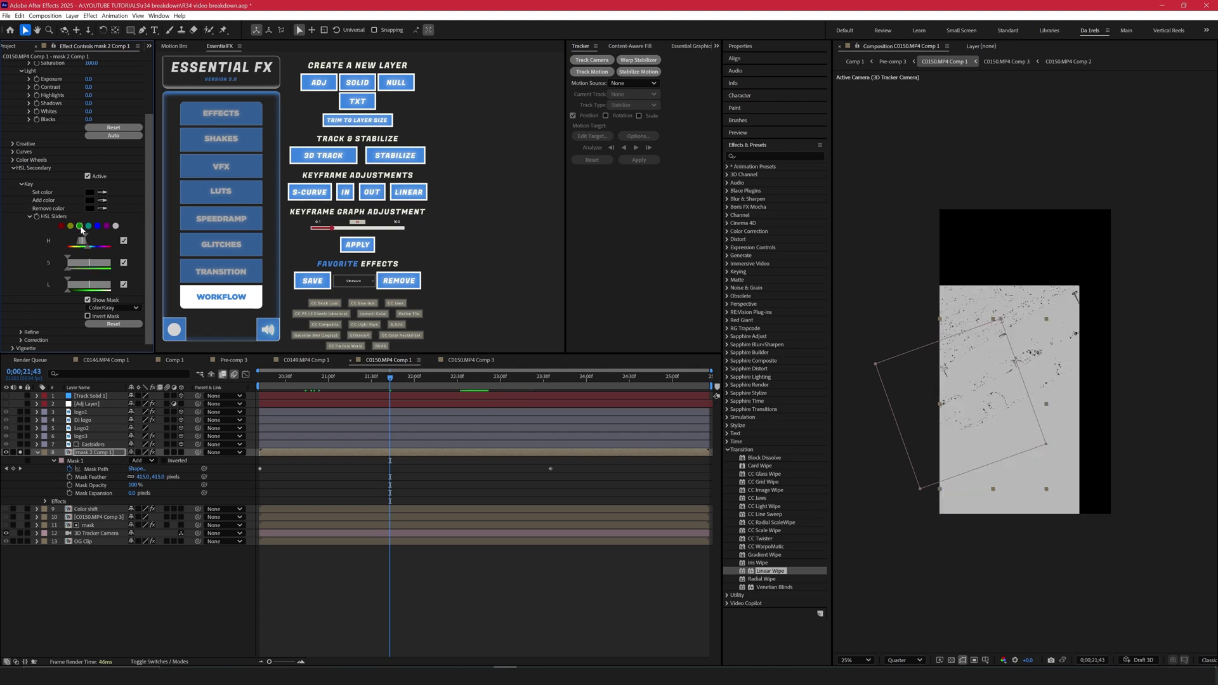
{"action": "left_click", "coordinate": [70, 227]}
{"action": "left_click", "coordinate": [62, 227]}
{"action": "left_click", "coordinate": [70, 227]}
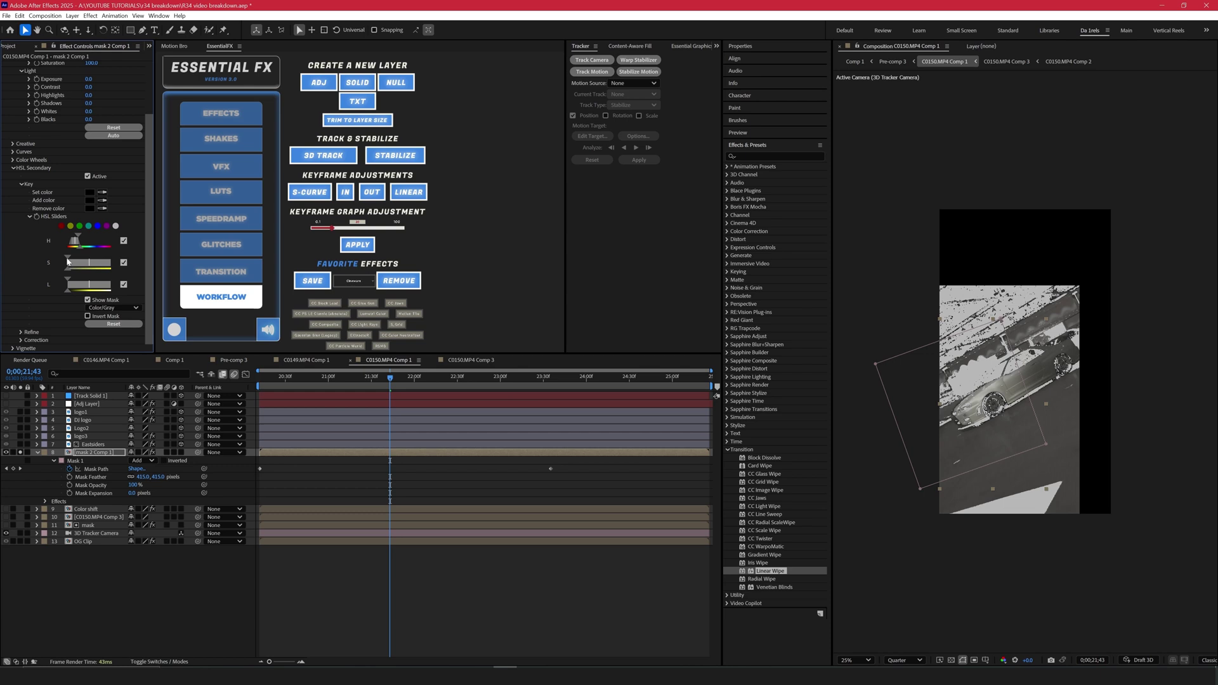
- Keep the key's saturation range starting at its minimum and turn off the HSL Secondary mask display
{"action": "left_click_drag", "start_coordinate": [68, 259], "coordinate": [62, 260]}
{"action": "scroll", "coordinate": [143, 129], "scroll_direction": "up", "scroll_amount": 3}
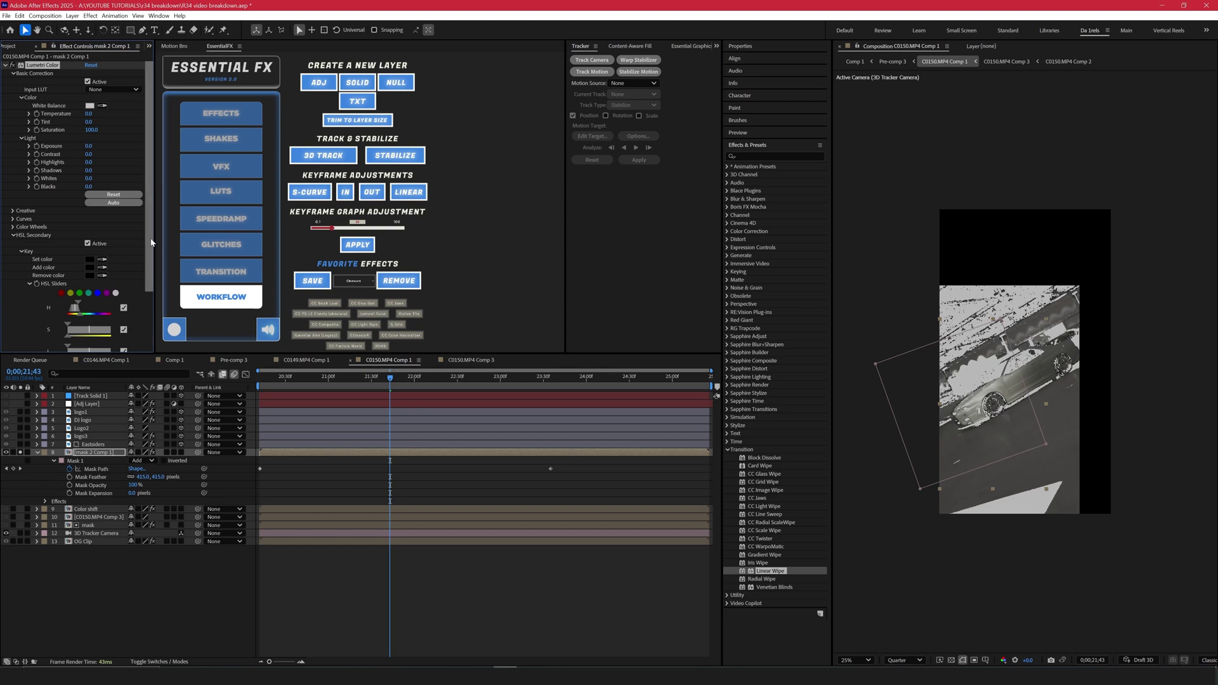
{"action": "scroll", "coordinate": [142, 245], "scroll_direction": "down", "scroll_amount": 3}
{"action": "left_click", "coordinate": [87, 312]}
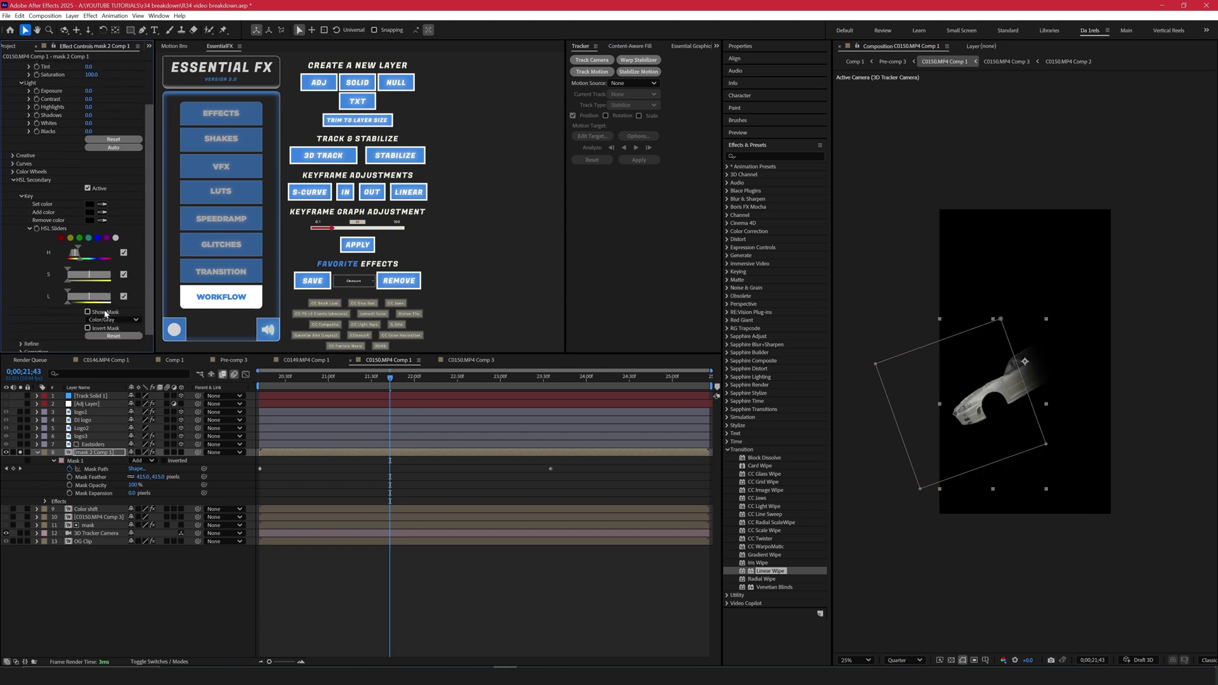
{"action": "left_click", "coordinate": [105, 313]}
{"action": "left_click", "coordinate": [88, 311]}
- Refine the HSL Secondary key with Denoise 57 and Blur 1.7
{"action": "scroll", "coordinate": [142, 329], "scroll_direction": "down", "scroll_amount": 1}
{"action": "left_click", "coordinate": [22, 333]}
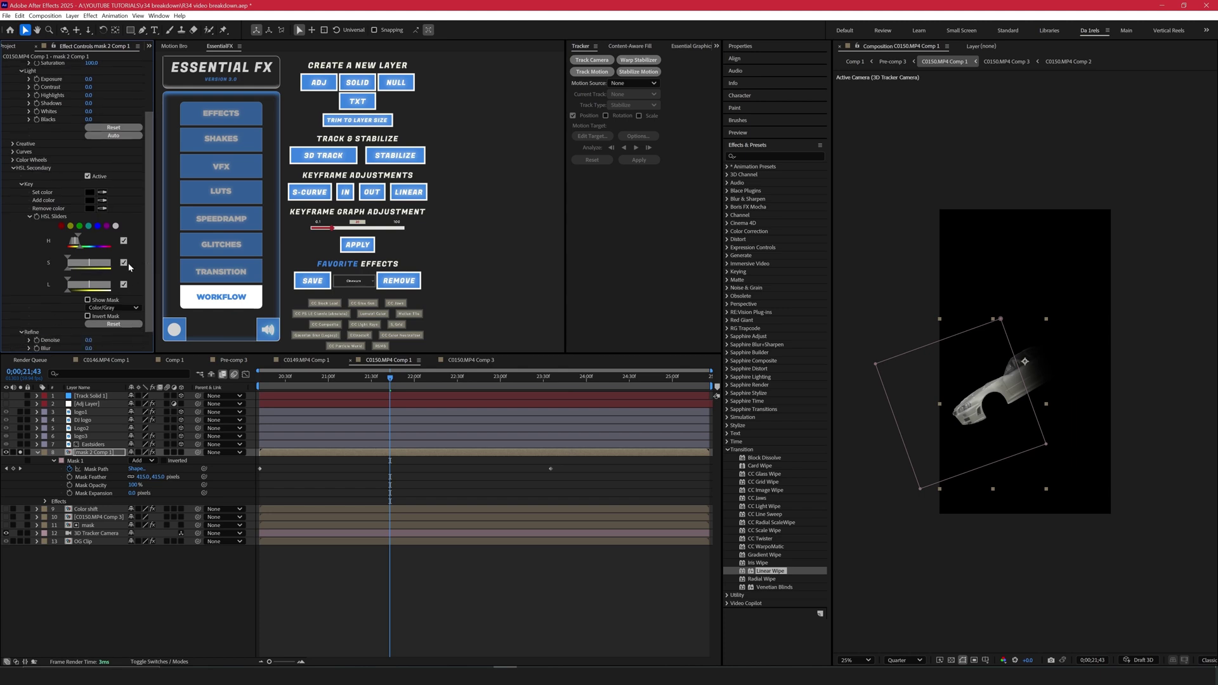
{"action": "scroll", "coordinate": [25, 335], "scroll_direction": "down", "scroll_amount": 1}
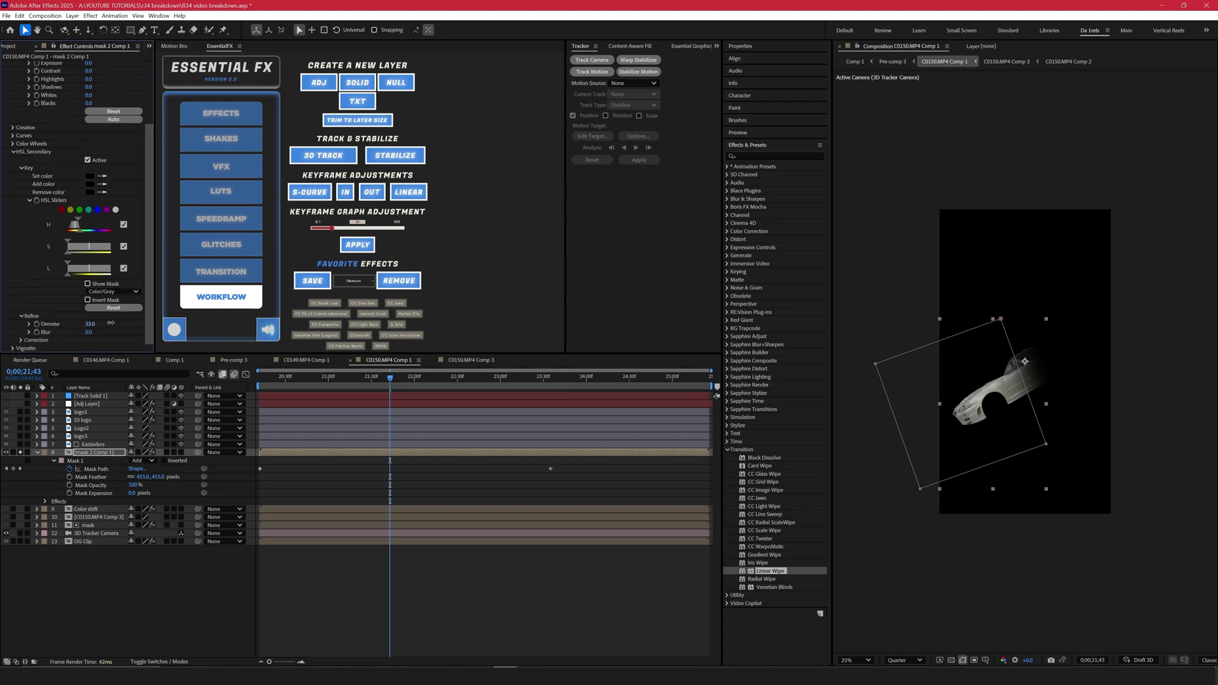
{"action": "mouse_move", "coordinate": [90, 324]}
{"action": "left_mouse_down"}
{"action": "mouse_move", "coordinate": [156, 325]}
{"action": "mouse_move", "coordinate": [105, 338]}
{"action": "left_mouse_up"}
- Shift the HSL Secondary correction color wheel toward golden orange and lower its brightness slider slightly
{"action": "left_click", "coordinate": [21, 340]}
{"action": "scroll", "coordinate": [22, 343], "scroll_direction": "down", "scroll_amount": 3}
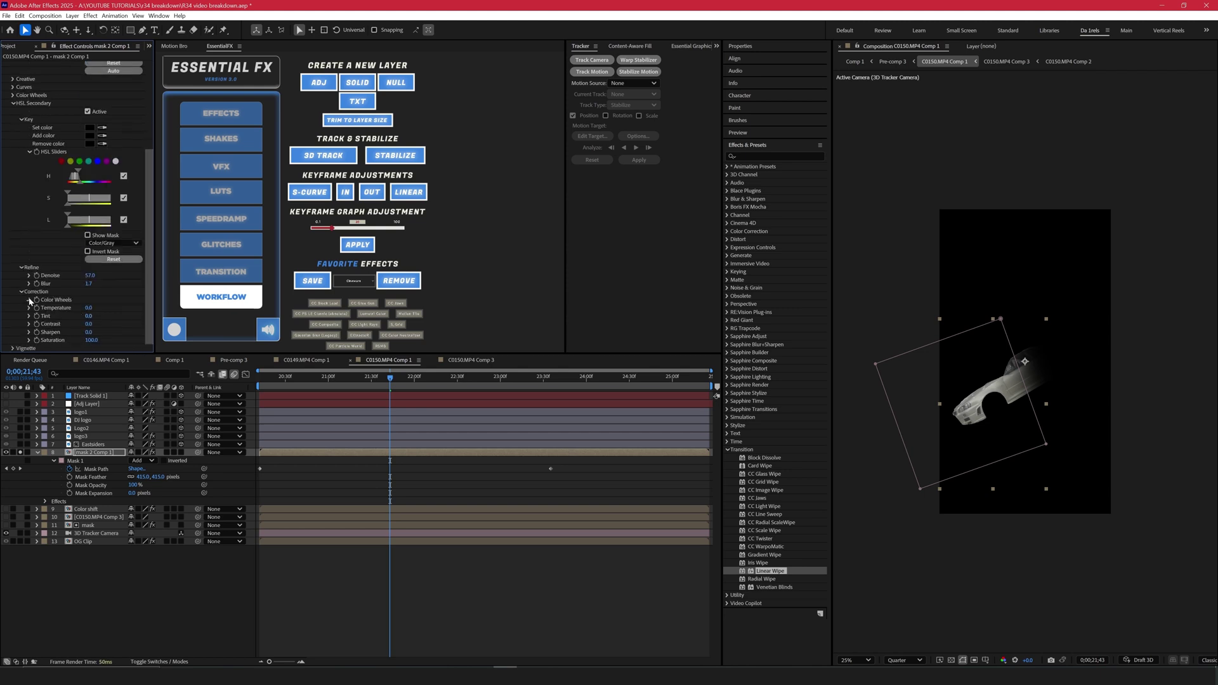
{"action": "left_click", "coordinate": [28, 300]}
{"action": "scroll", "coordinate": [150, 262], "scroll_direction": "down", "scroll_amount": 5}
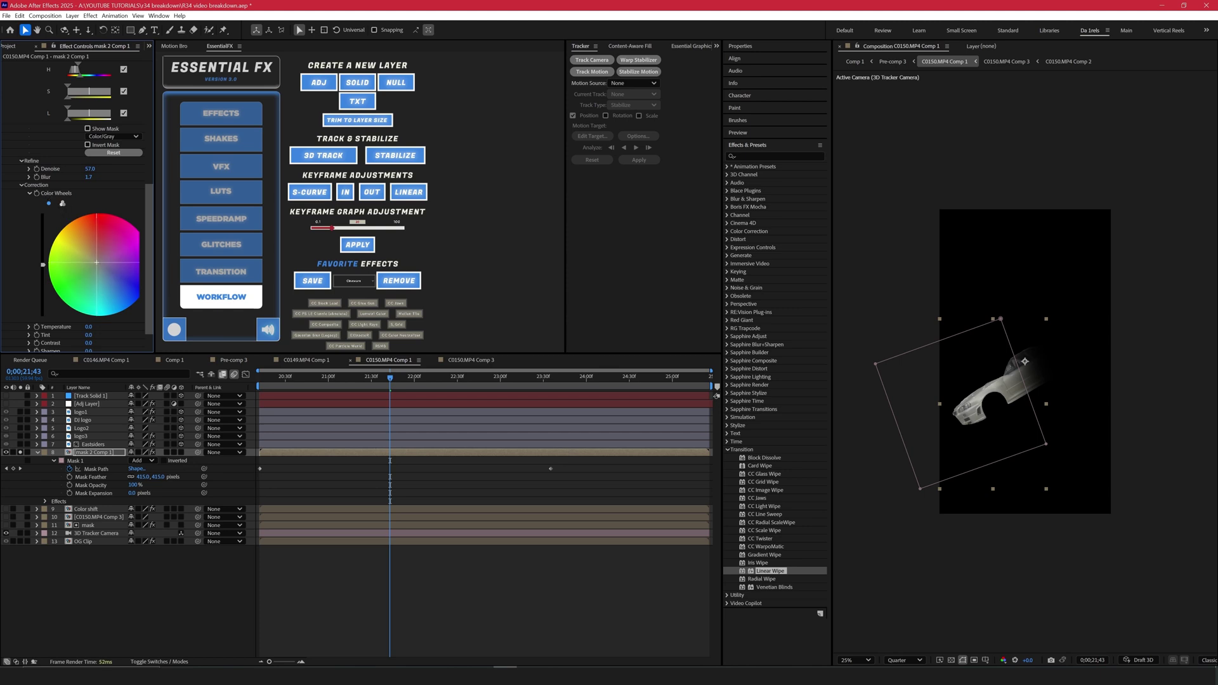
{"action": "left_click_drag", "start_coordinate": [88, 254], "coordinate": [43, 281]}
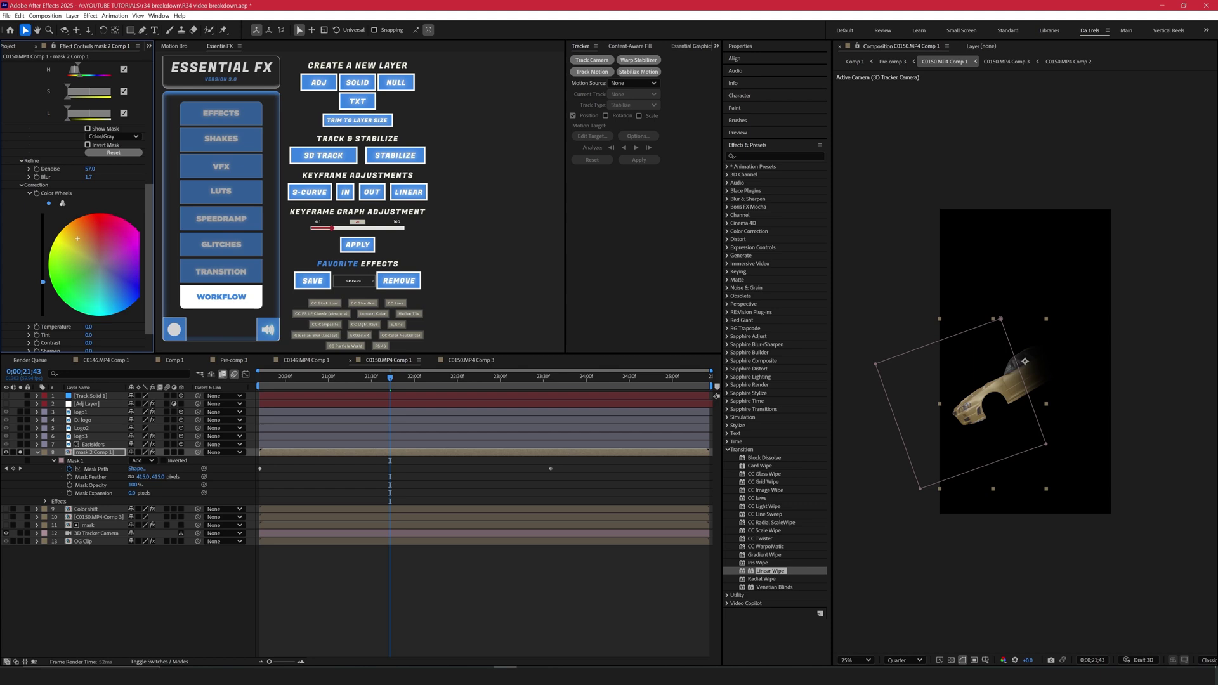
- Fine-tune the HSL Secondary correction values from Temperature downward for a deeper orange body, and collapse Lumetri Color
{"action": "scroll", "coordinate": [148, 252], "scroll_direction": "down", "scroll_amount": 1}
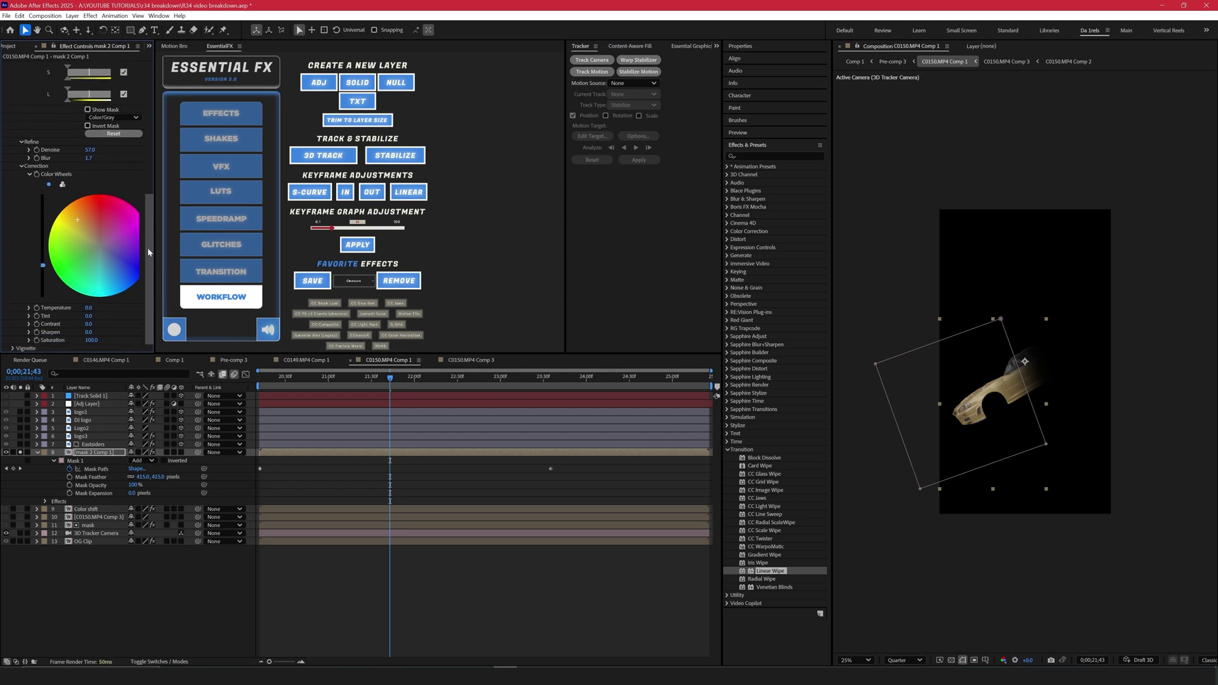
{"action": "left_click_drag", "start_coordinate": [89, 309], "coordinate": [90, 344]}
{"action": "scroll", "coordinate": [11, 80], "scroll_direction": "up", "scroll_amount": 5}
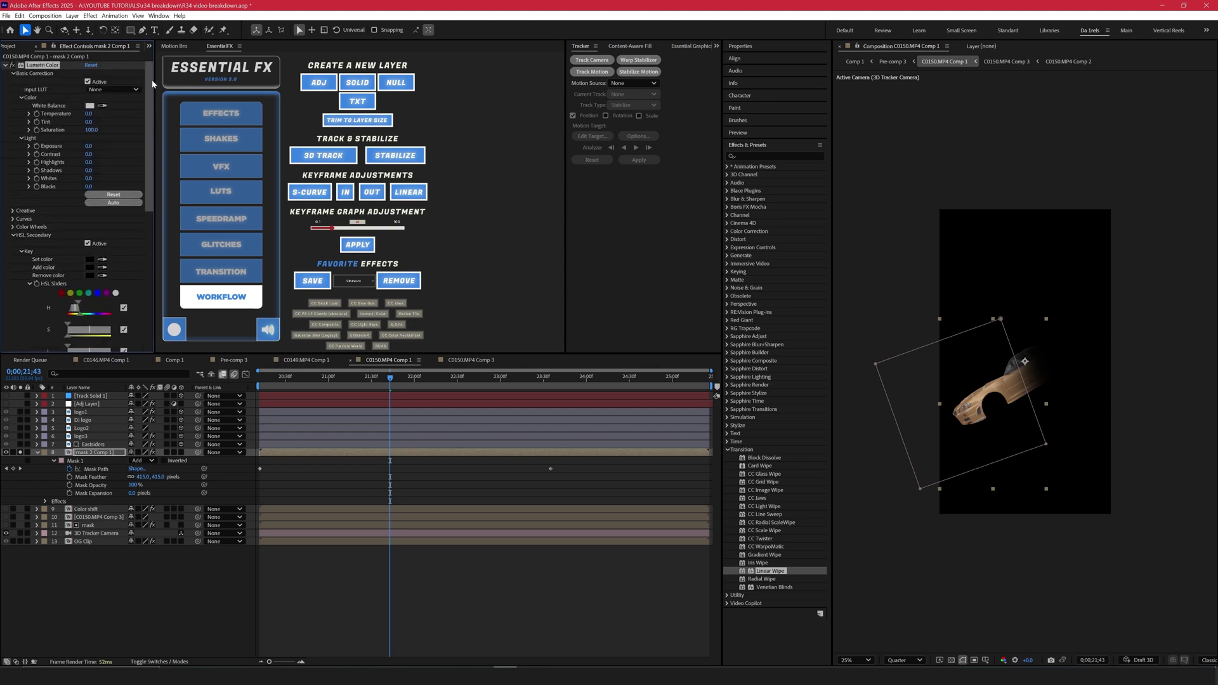
{"action": "left_click", "coordinate": [5, 65]}
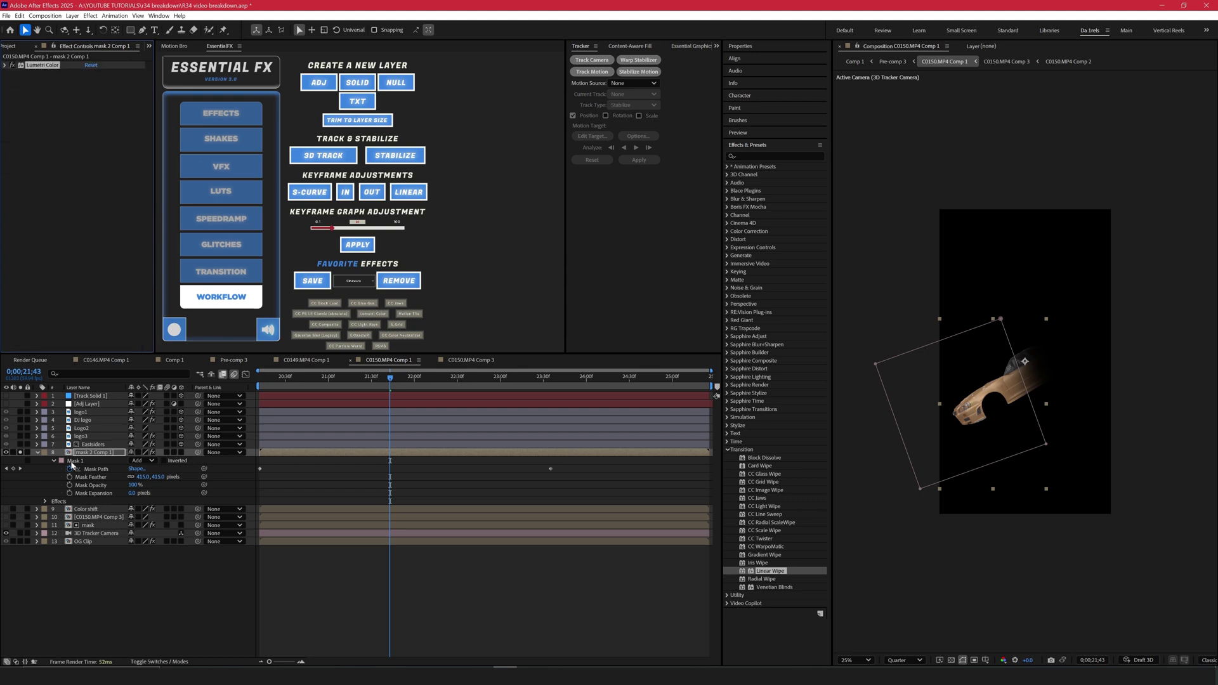
- Take mask 2 Comp 1 out of solo and play the orange wipe over the full footage from 0;00;20;58
{"action": "left_click", "coordinate": [21, 452]}
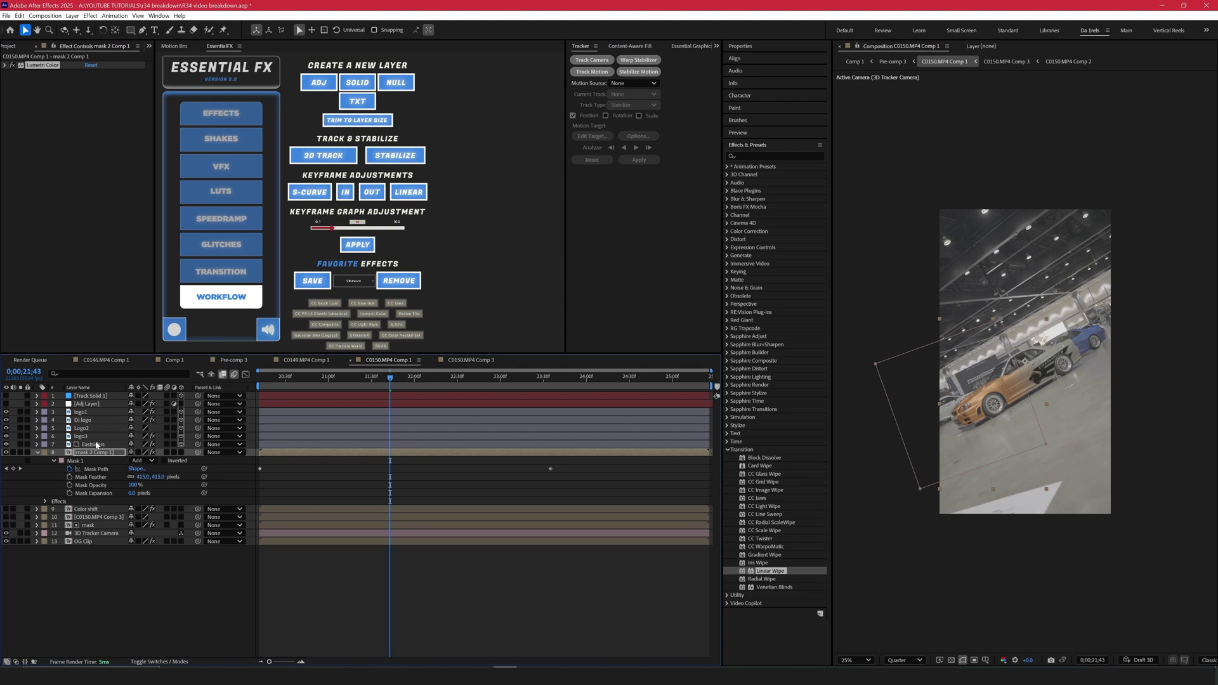
{"action": "left_click", "coordinate": [21, 452]}
{"action": "mouse_move", "coordinate": [337, 379]}
{"action": "left_mouse_down"}
{"action": "mouse_move", "coordinate": [316, 383]}
{"action": "mouse_move", "coordinate": [570, 379]}
{"action": "mouse_move", "coordinate": [342, 380]}
{"action": "mouse_move", "coordinate": [327, 393]}
{"action": "left_mouse_up"}
{"action": "left_click", "coordinate": [20, 453]}
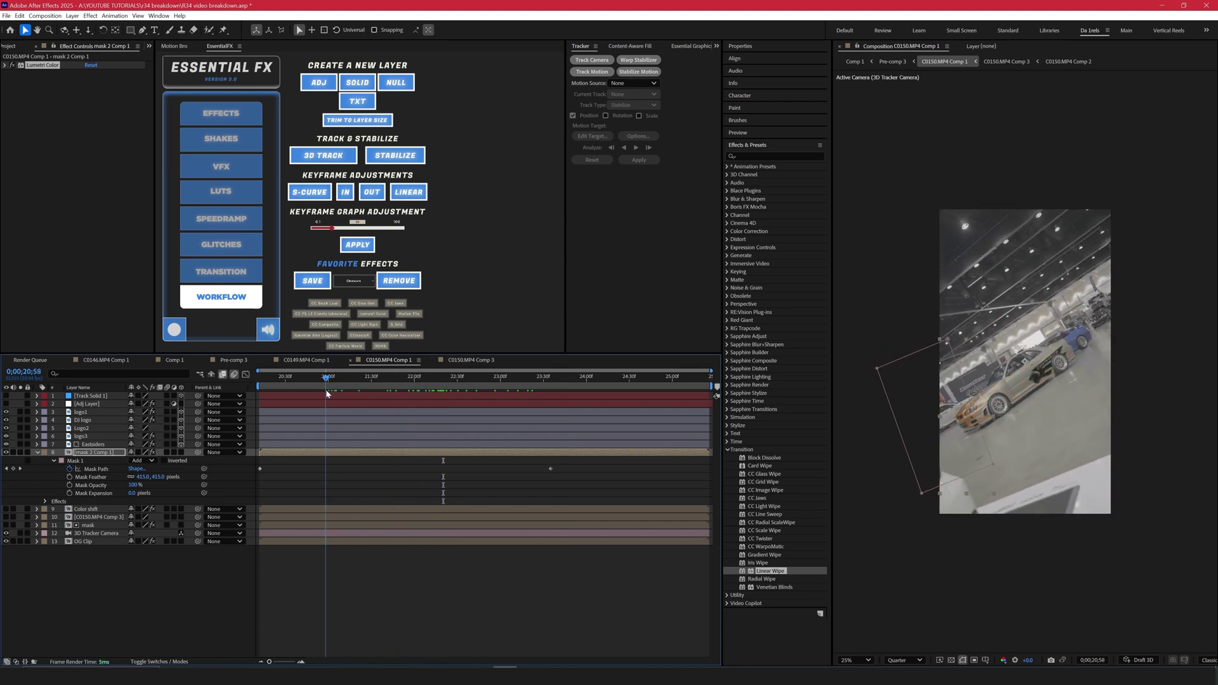
{"action": "key", "text": "space"}
{"action": "key", "text": "space"}
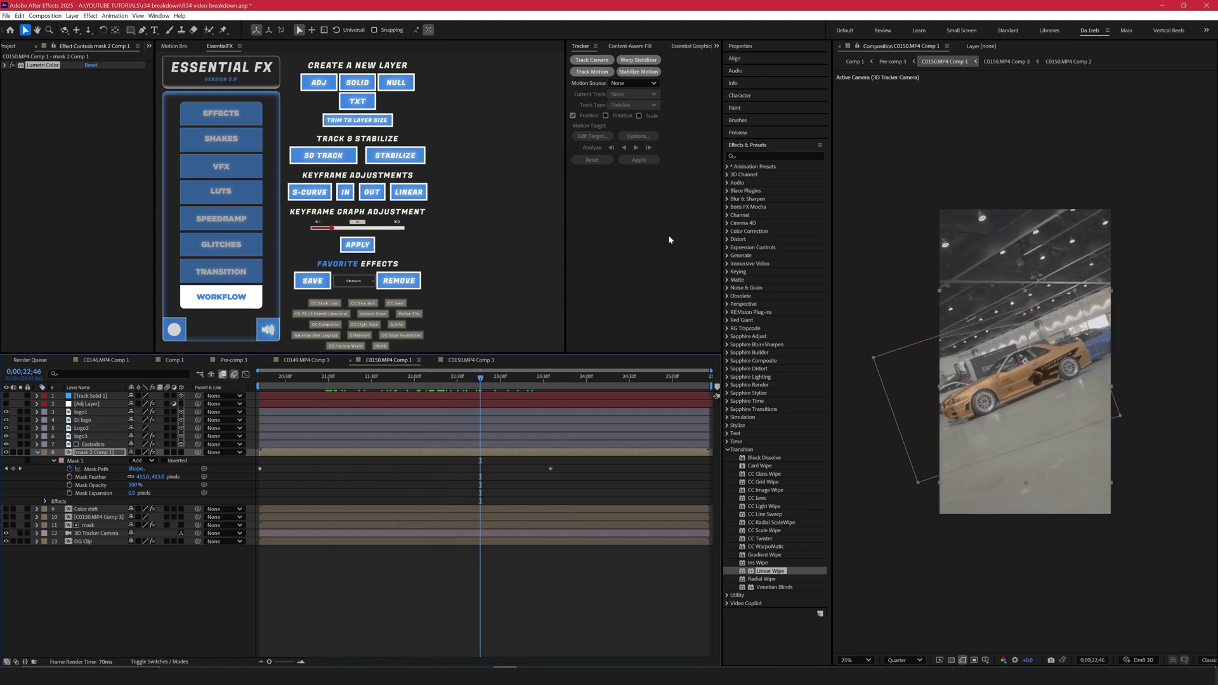
- Apply S_Glow to mask 2 Comp 1 with Brightness 1.72, Threshold 0.37 and Glow Width 135
{"action": "left_click", "coordinate": [757, 156]}
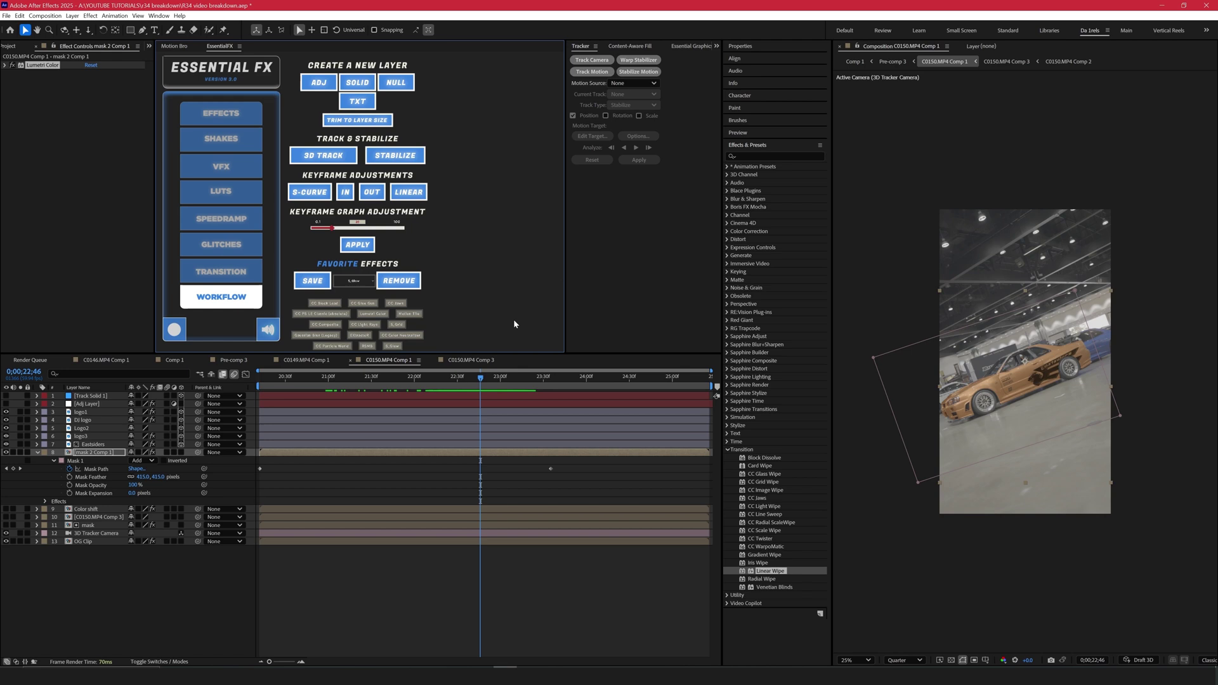
{"action": "left_click", "coordinate": [391, 345]}
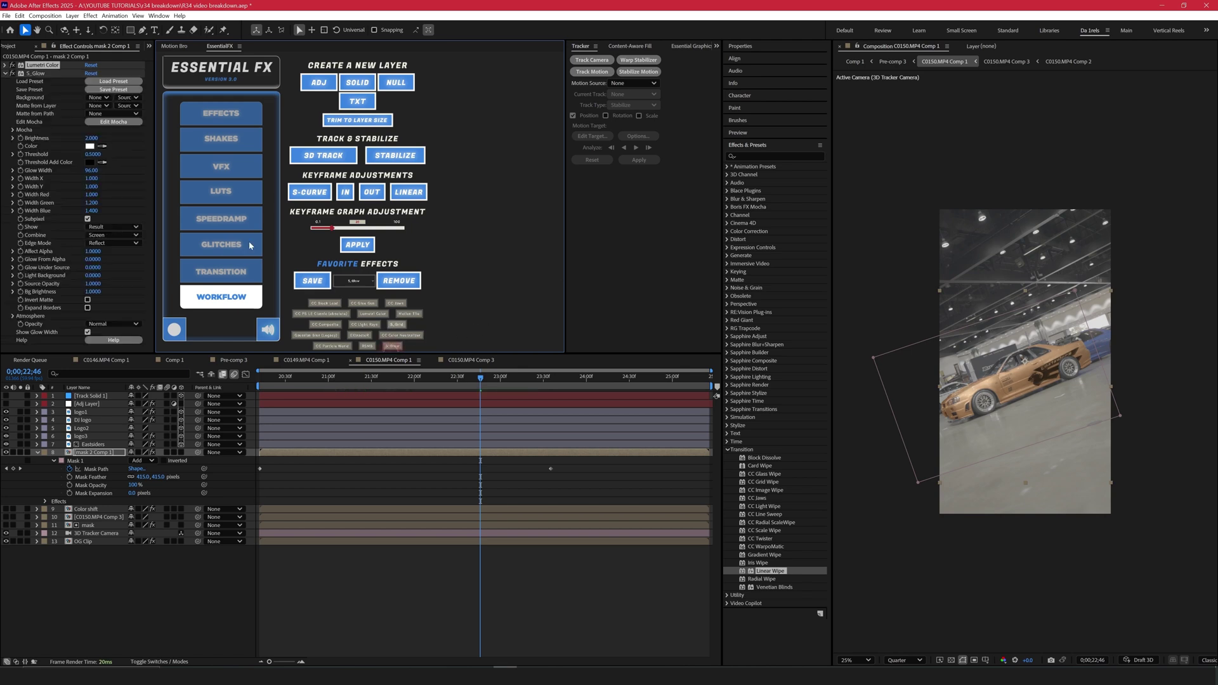
{"action": "left_click", "coordinate": [764, 156]}
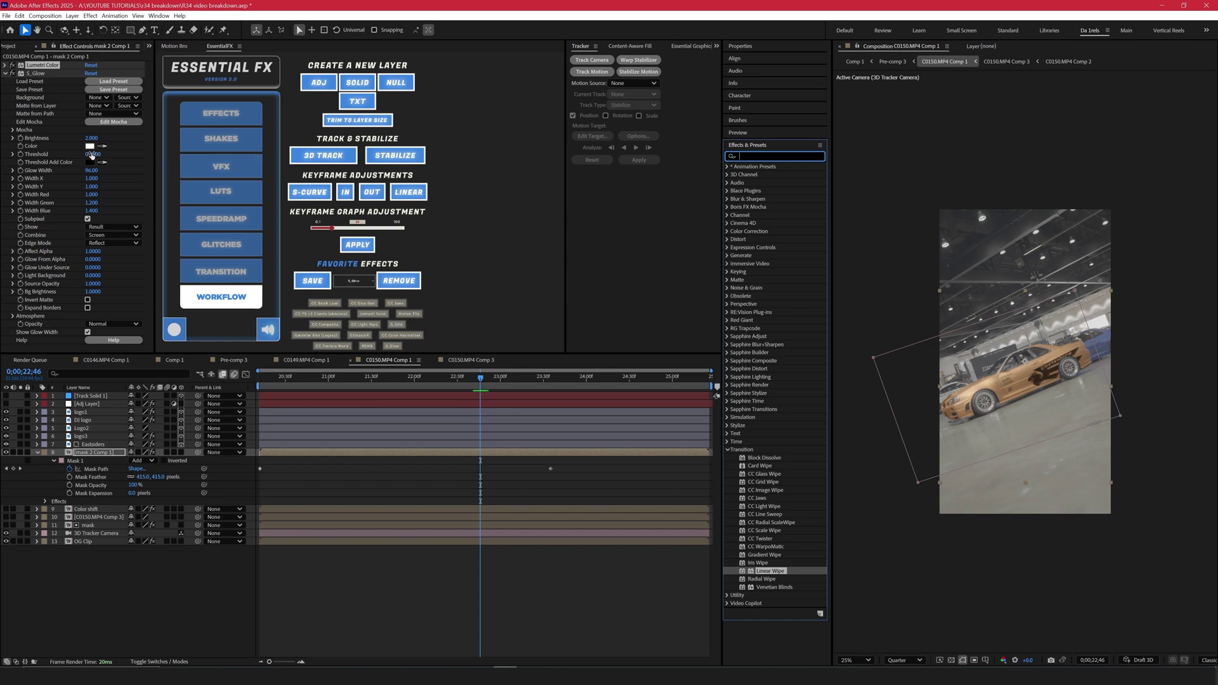
{"action": "left_click_drag", "start_coordinate": [92, 154], "coordinate": [72, 139]}
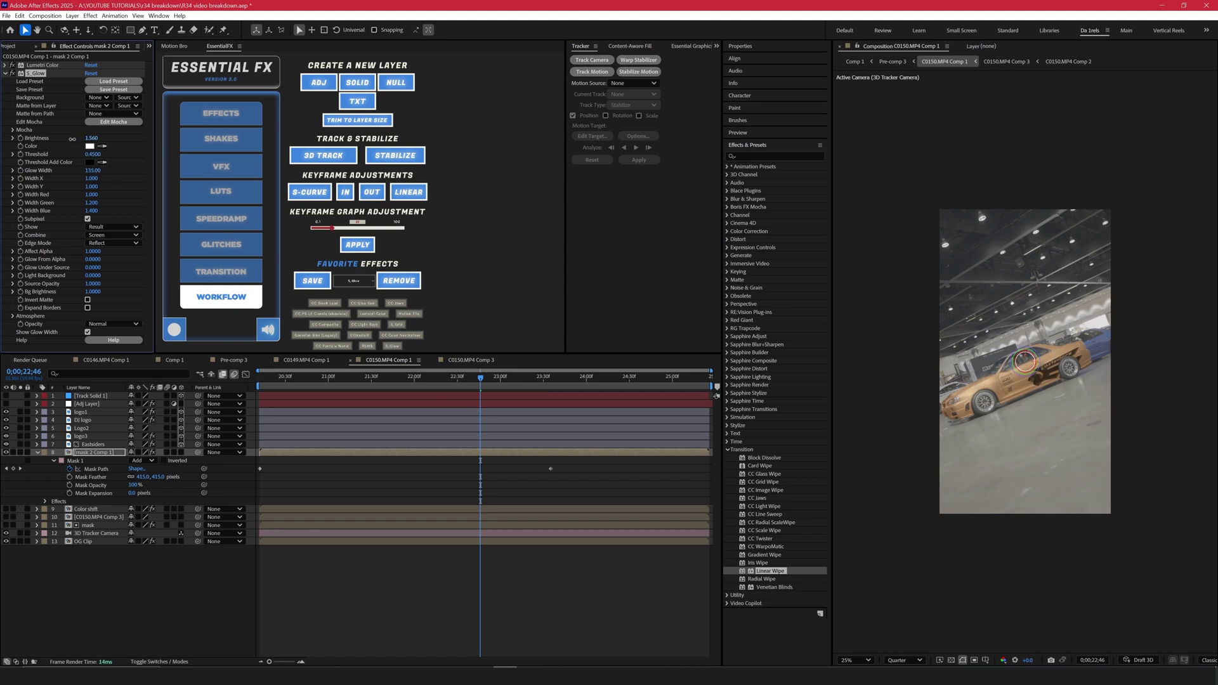
{"action": "mouse_move", "coordinate": [392, 380]}
{"action": "left_mouse_down"}
{"action": "mouse_move", "coordinate": [311, 385]}
{"action": "mouse_move", "coordinate": [396, 391]}
{"action": "left_mouse_up"}
{"action": "left_click_drag", "start_coordinate": [93, 155], "coordinate": [87, 155]}
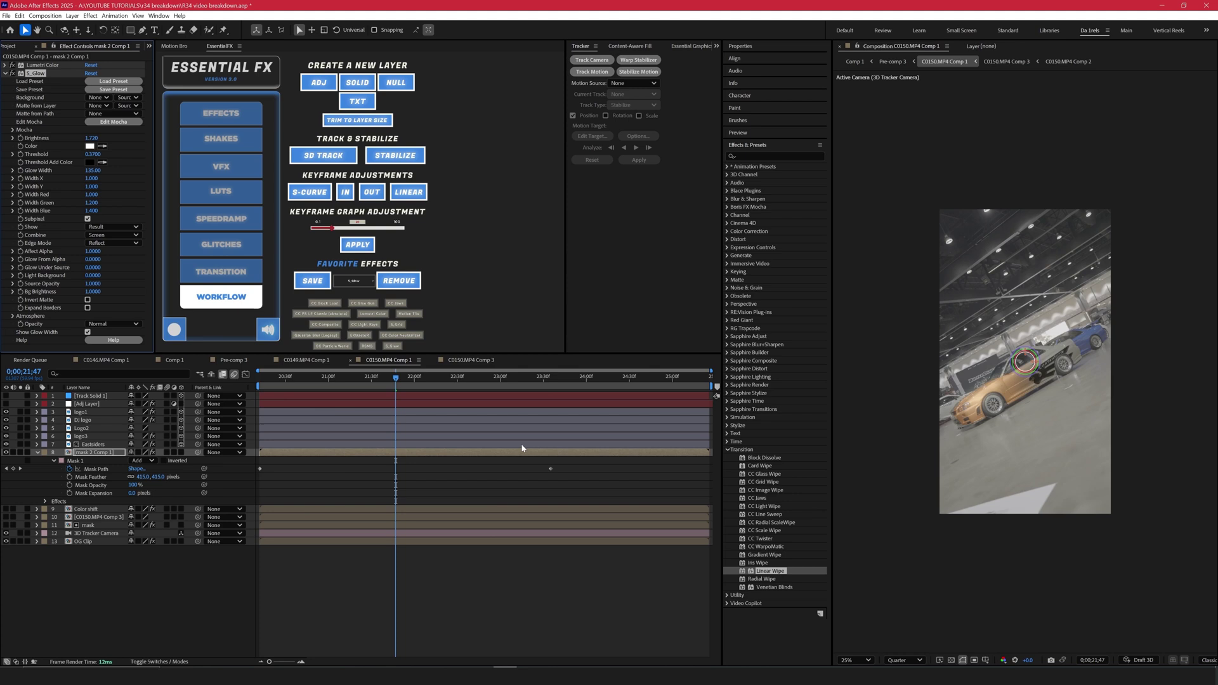
- Keyframe the S_Glow Threshold from a low value at 0;00;20;50 up to 0.43 at 0;00;22;39
{"action": "key", "text": "space"}
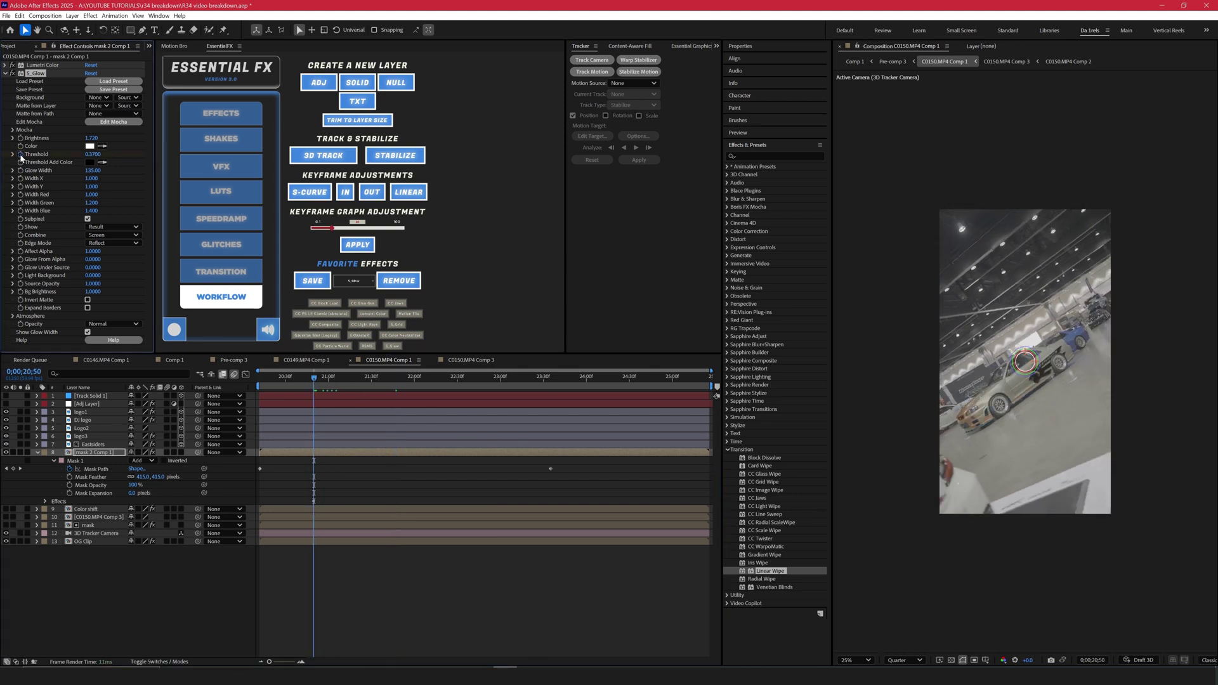
{"action": "left_click_drag", "start_coordinate": [92, 154], "coordinate": [82, 154]}
{"action": "left_click_drag", "start_coordinate": [372, 380], "coordinate": [470, 385]}
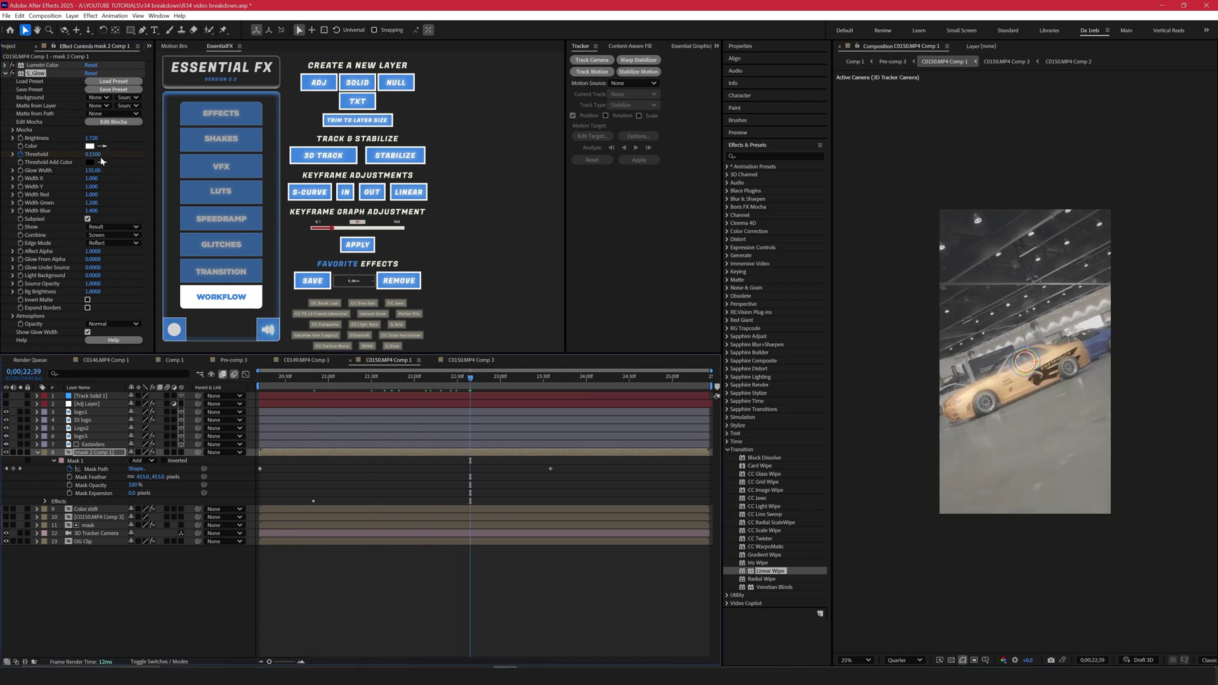
{"action": "left_click_drag", "start_coordinate": [92, 155], "coordinate": [108, 155]}
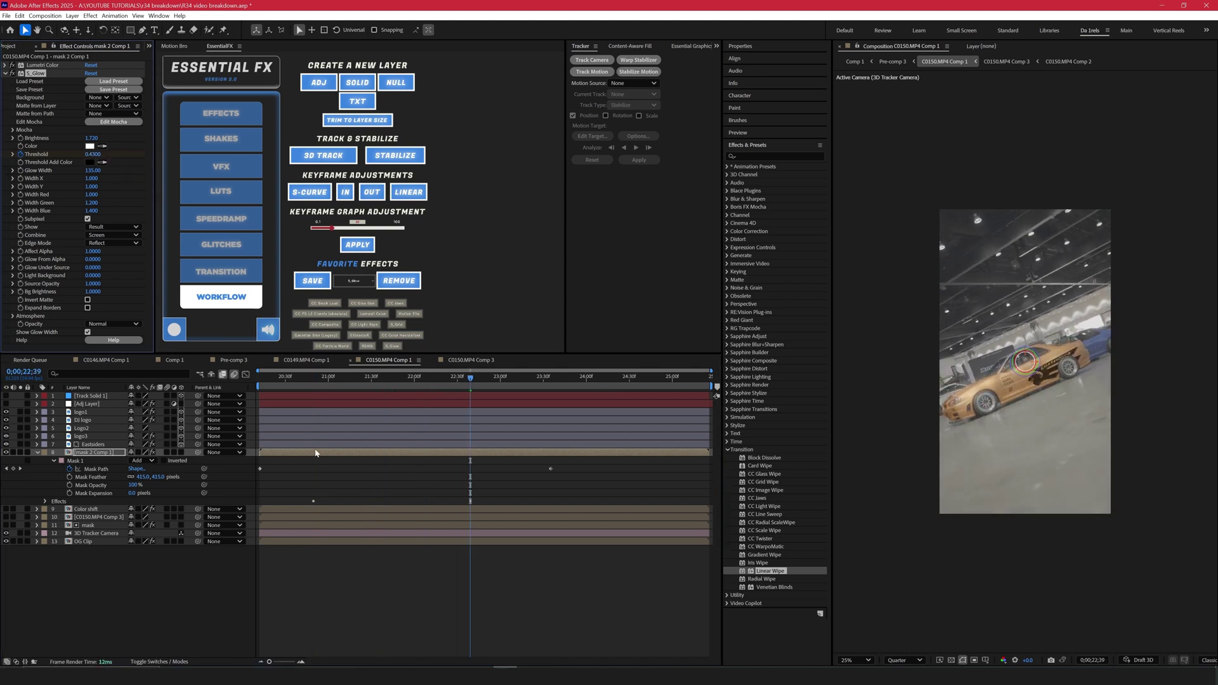
- Add an S_Glow Threshold keyframe of 0.97 at 0;00;24;56, and check the fading glow at 0;00;22;57 in an enlarged view
{"action": "left_click_drag", "start_coordinate": [304, 383], "coordinate": [667, 409]}
{"action": "left_click_drag", "start_coordinate": [92, 155], "coordinate": [120, 156]}
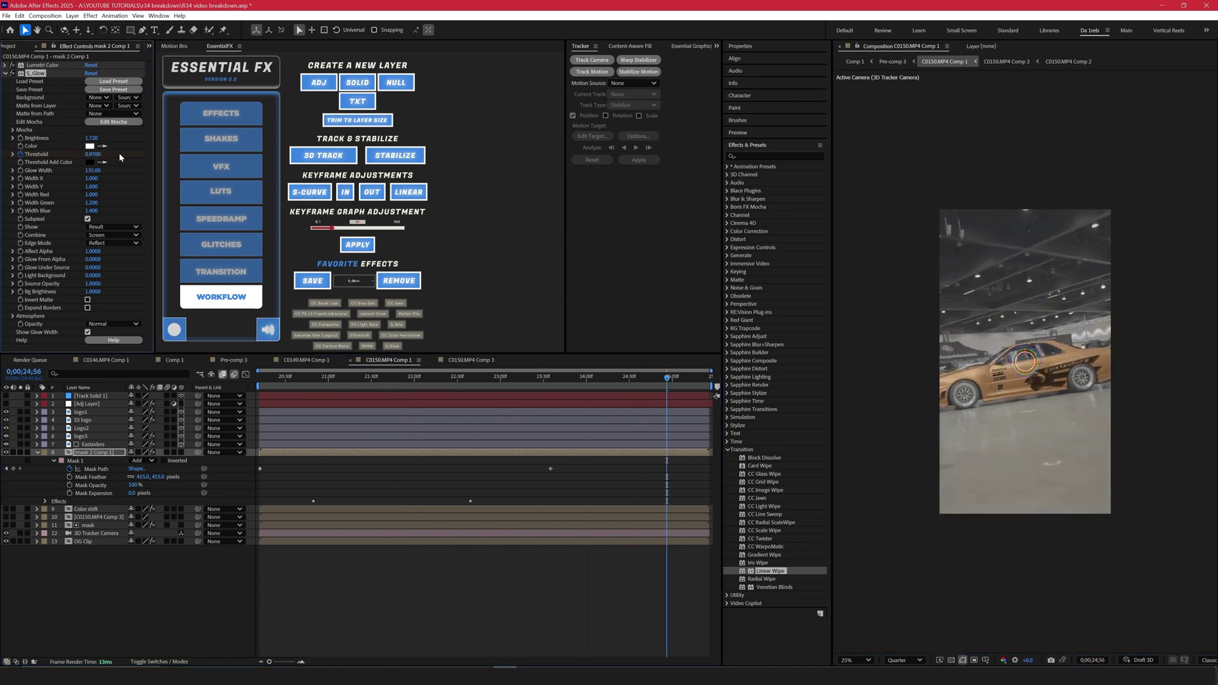
{"action": "left_click_drag", "start_coordinate": [332, 376], "coordinate": [496, 400]}
{"action": "key", "text": "shift+/"}
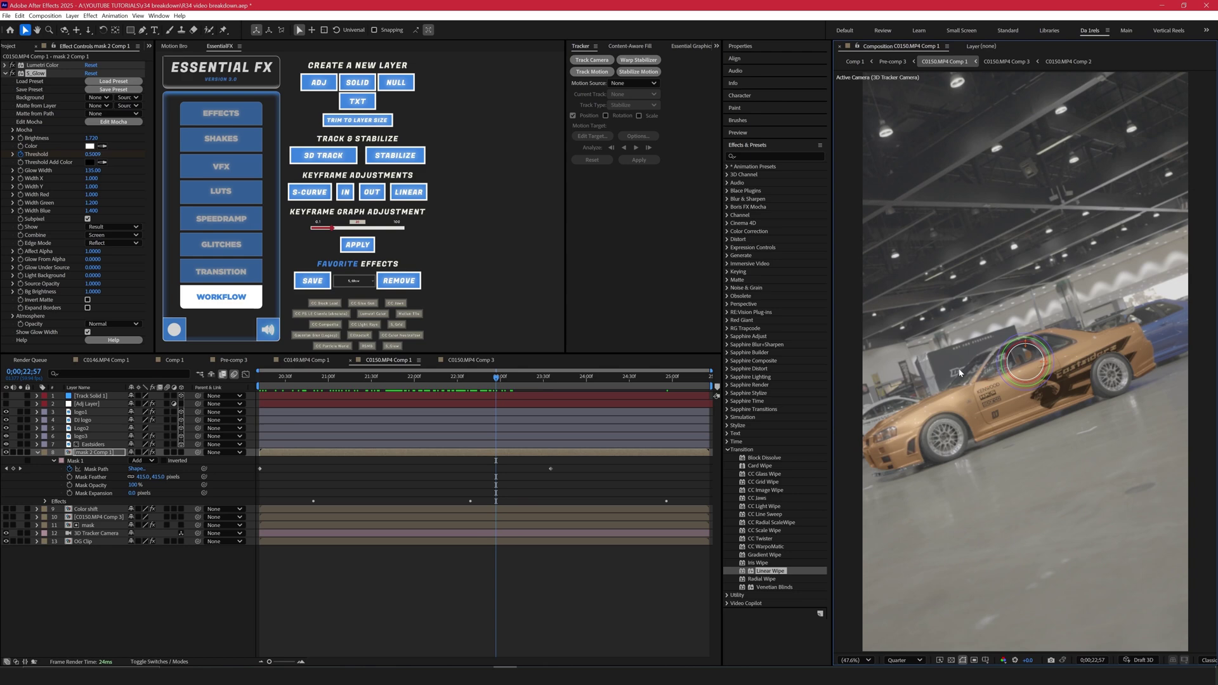
- Review the orange wipe on the car within Pre-comp 3 between 0;00;04;11 and 0;00;04;28
{"action": "left_click_drag", "start_coordinate": [502, 380], "coordinate": [579, 385]}
{"action": "left_click", "coordinate": [893, 62]}
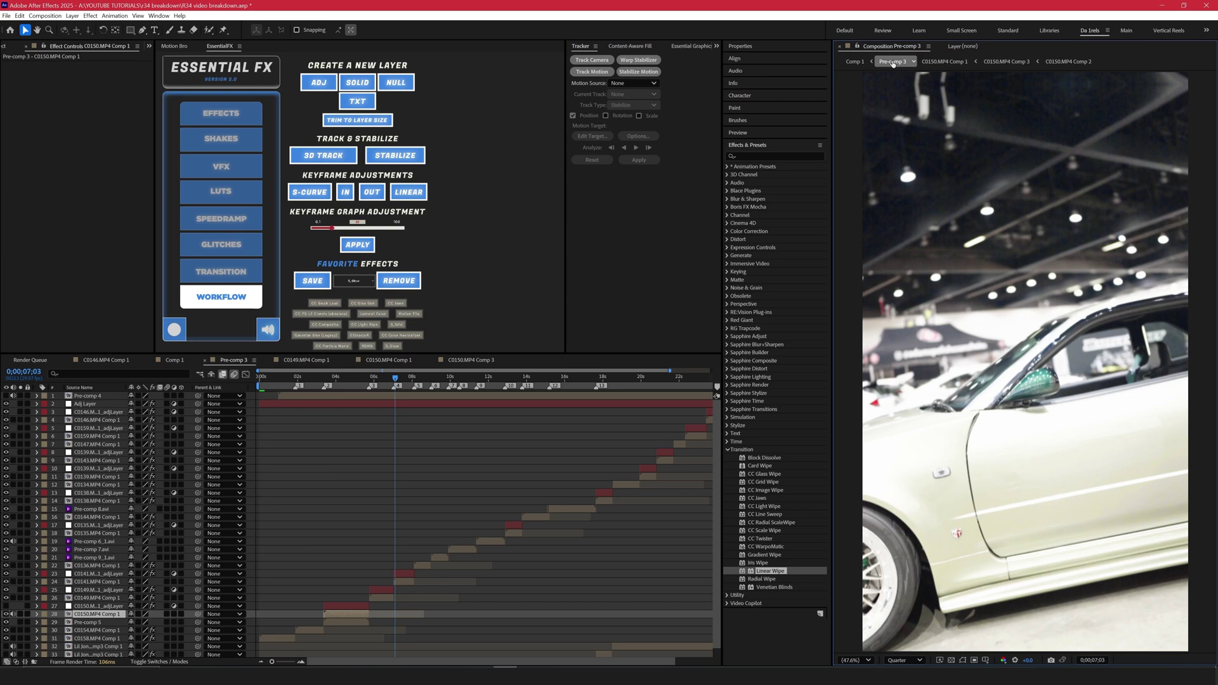
{"action": "left_click", "coordinate": [343, 381]}
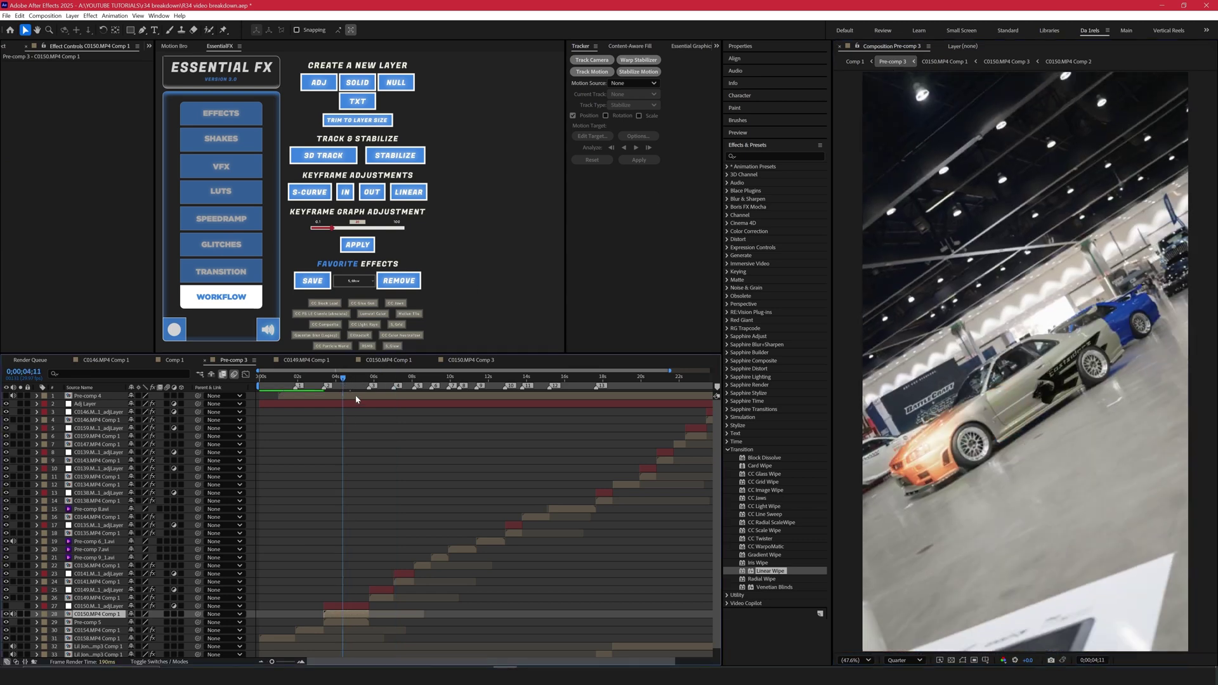
{"action": "left_click", "coordinate": [352, 380]}
{"action": "scroll", "coordinate": [387, 438], "scroll_direction": "down", "scroll_amount": 1}
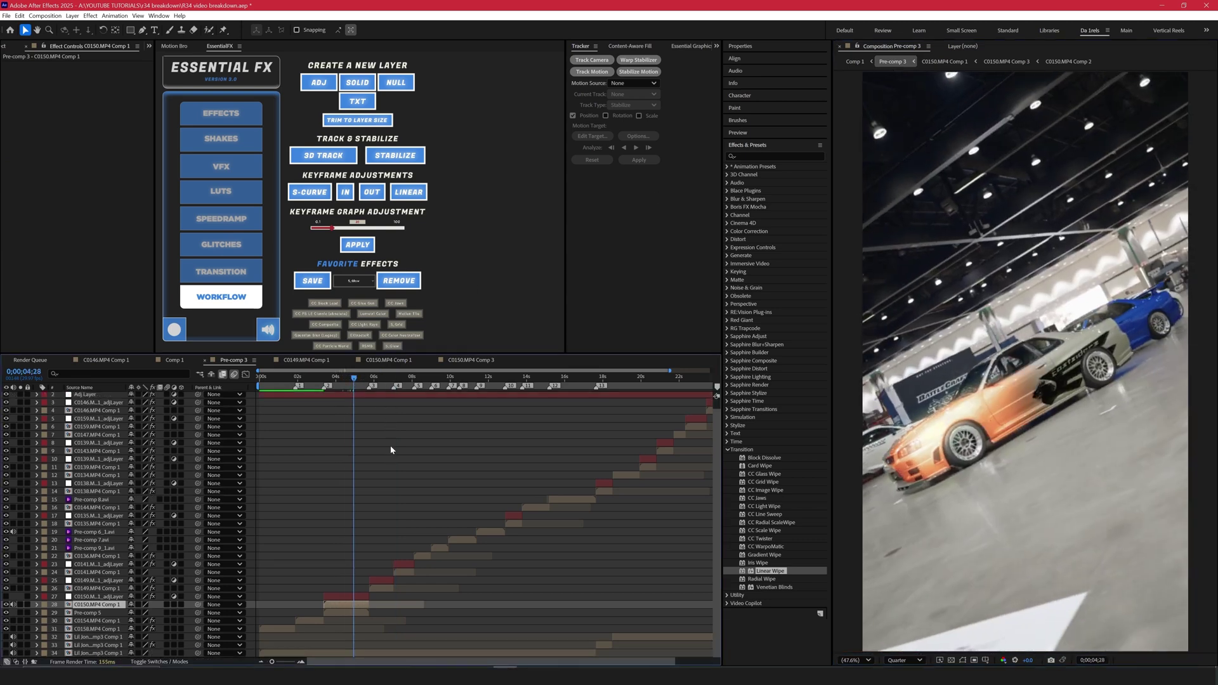
{"action": "mouse_move", "coordinate": [353, 384]}
{"action": "left_mouse_down"}
{"action": "mouse_move", "coordinate": [364, 384]}
{"action": "mouse_move", "coordinate": [347, 393]}
{"action": "left_mouse_up"}
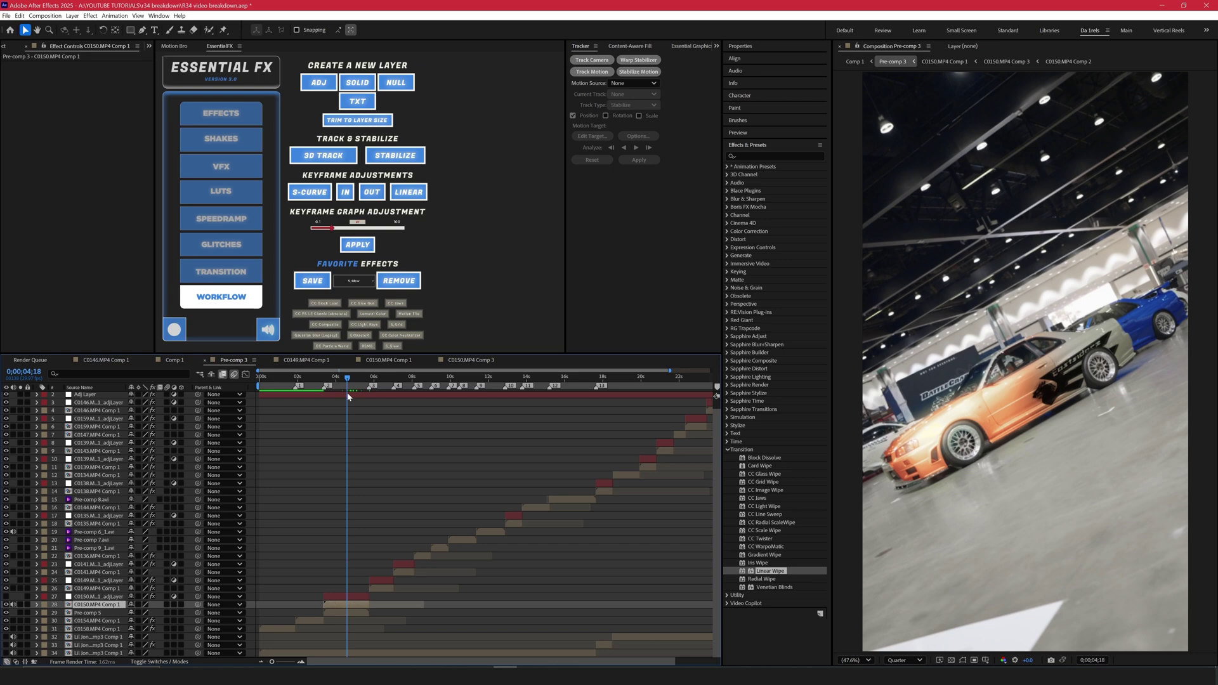
- Copy the Lumetri-graded Adj Layer from Pre-comp 3 to the top of C0150.MP4 Comp 1, and return to Pre-comp 3
{"action": "left_click", "coordinate": [379, 395]}
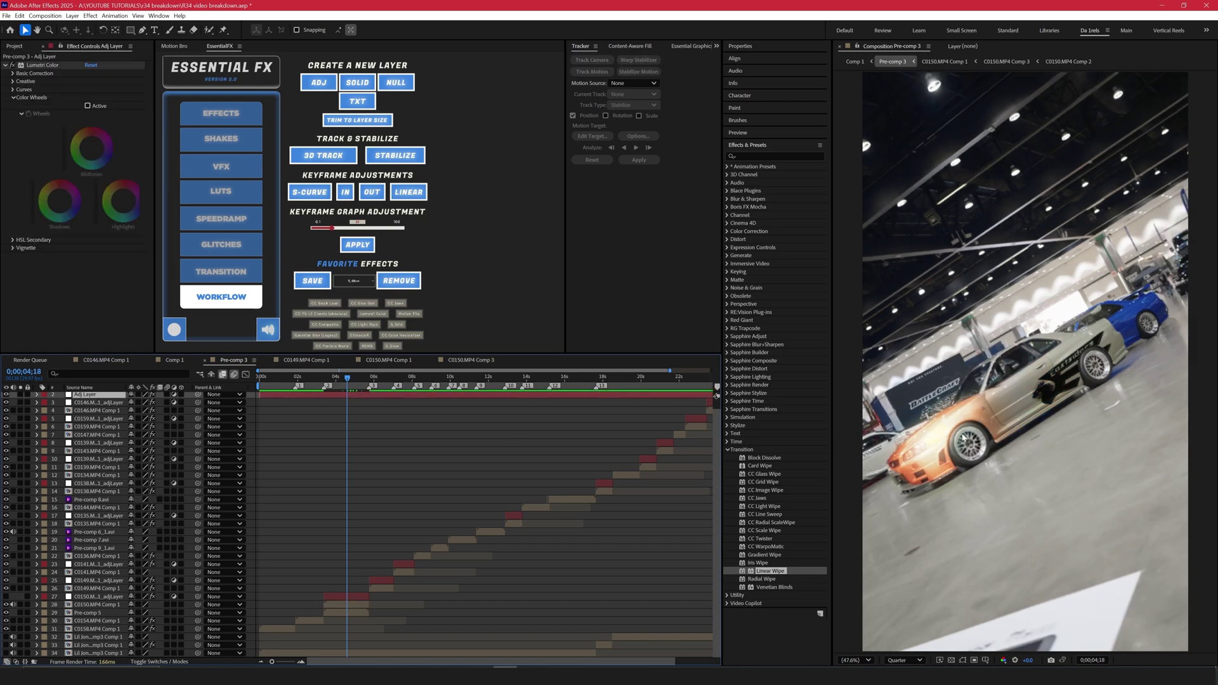
{"action": "scroll", "coordinate": [529, 481], "scroll_direction": "up", "scroll_amount": 1}
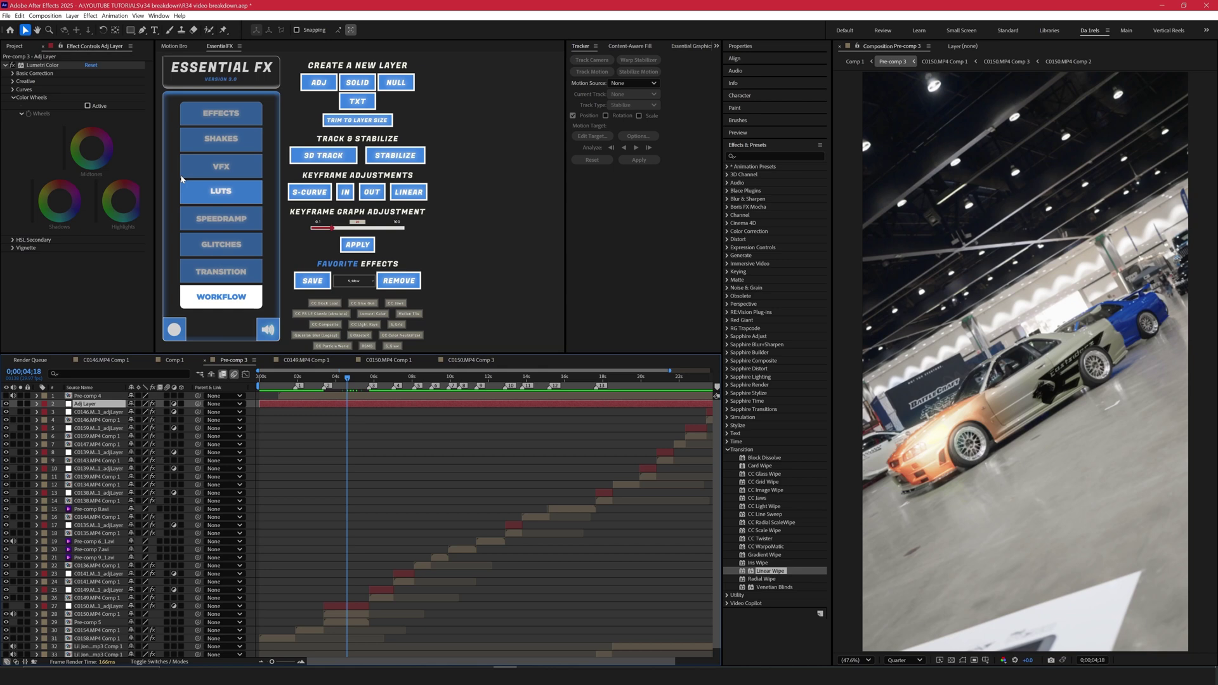
{"action": "scroll", "coordinate": [329, 475], "scroll_direction": "down", "scroll_amount": 1}
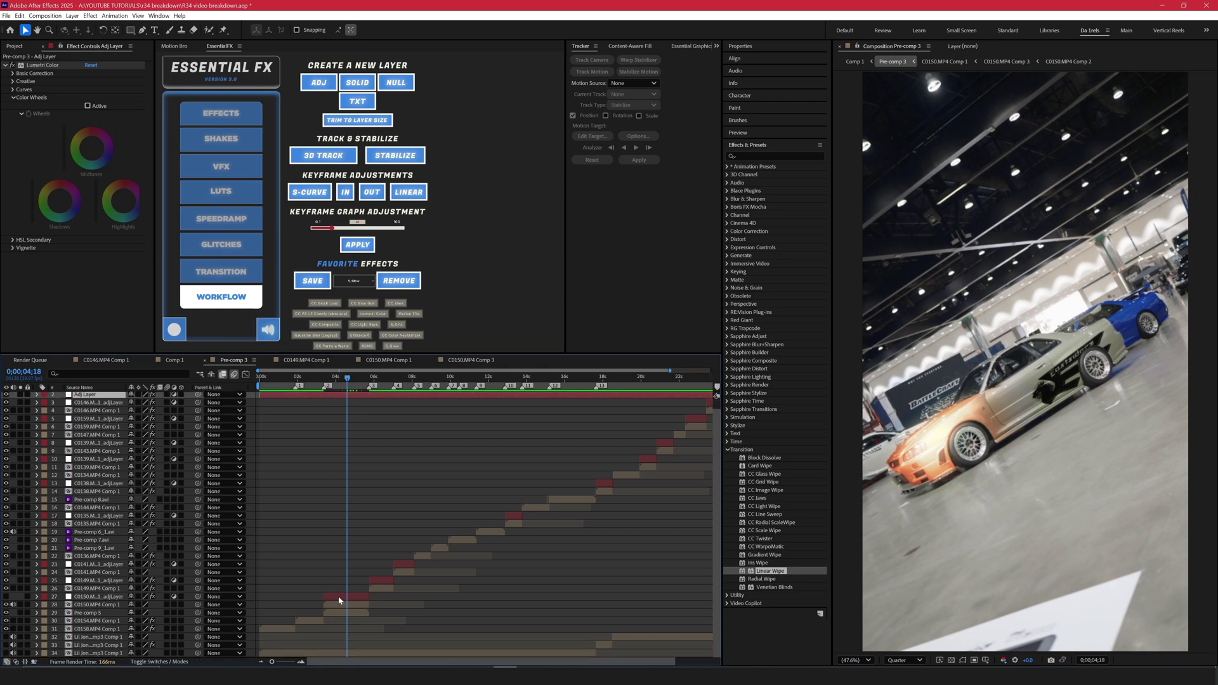
{"action": "double_click", "coordinate": [343, 604]}
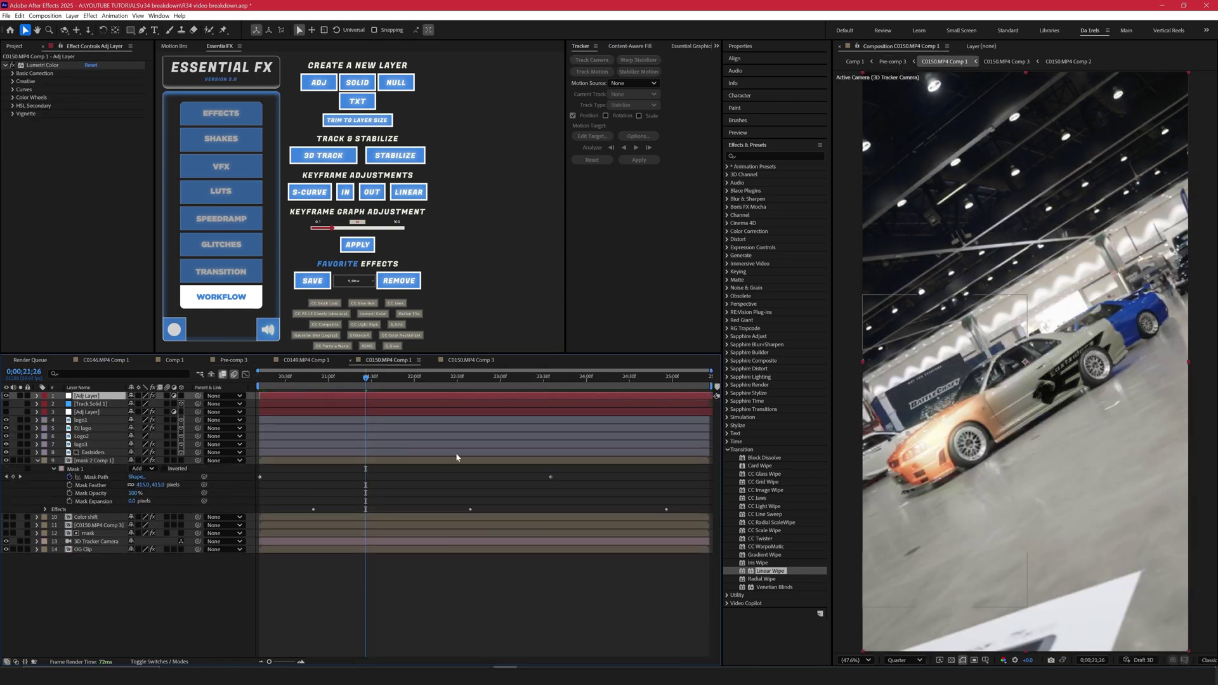
{"action": "left_click", "coordinate": [369, 463]}
{"action": "left_click", "coordinate": [356, 394]}
{"action": "key", "text": "shift+Escape"}
- Check the wipe in Pre-comp 3 up to 0;00;05;12 and save the project
{"action": "left_click_drag", "start_coordinate": [348, 380], "coordinate": [351, 381]}
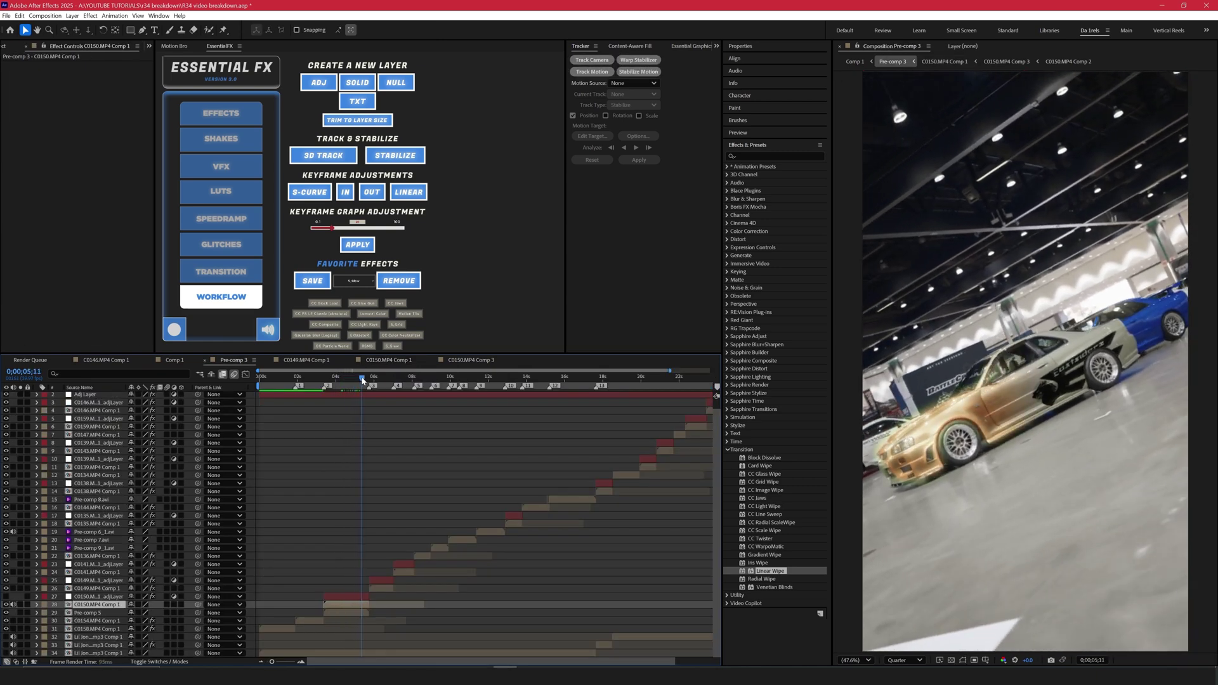
{"action": "key", "text": "ctrl+s"}
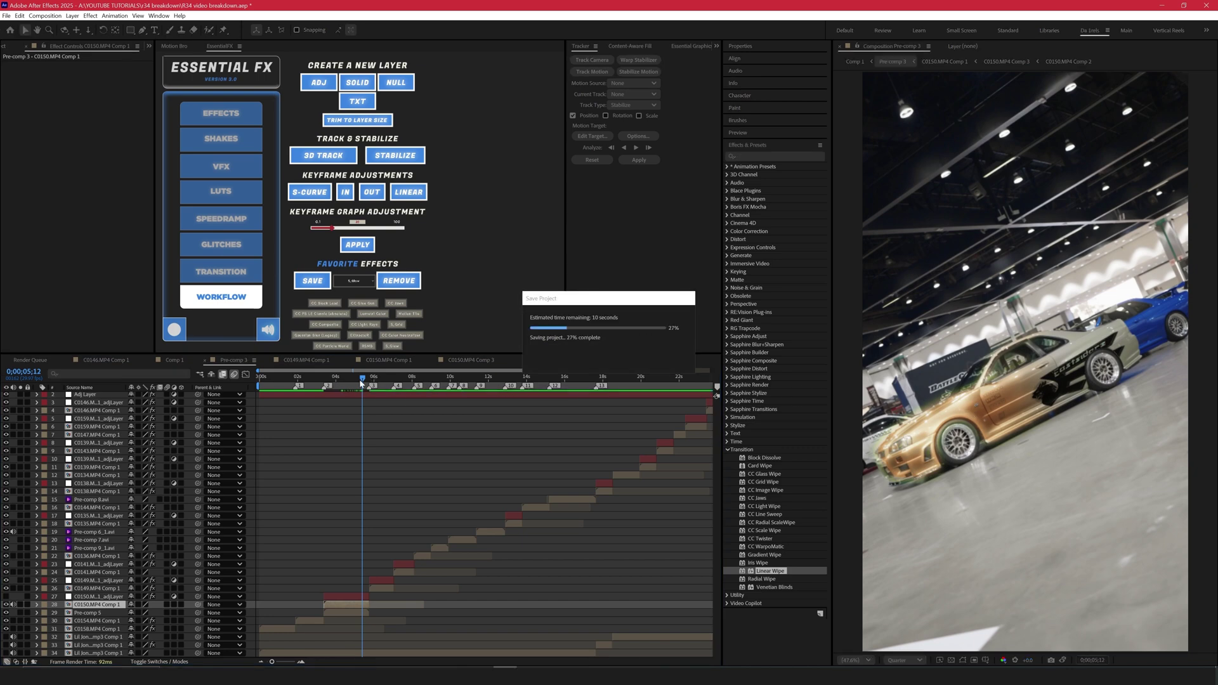
{"action": "left_click_drag", "start_coordinate": [363, 383], "coordinate": [355, 383]}
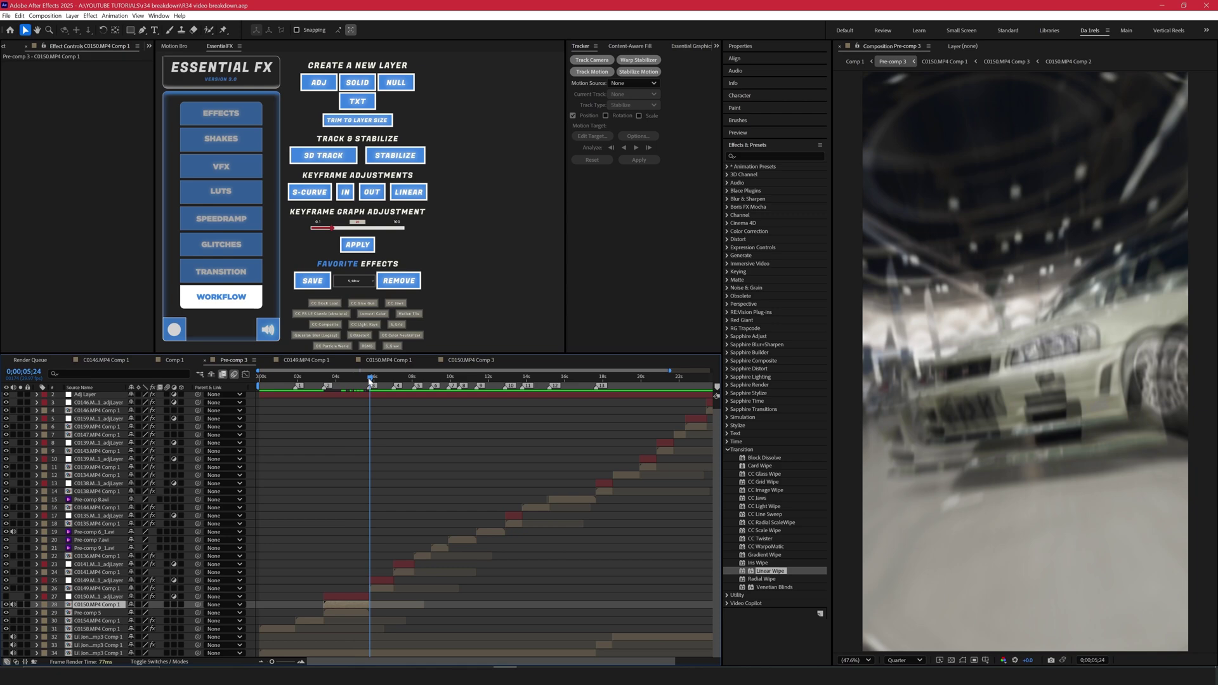
- Apply a speed ramp to C0150.MP4 Comp 1 with fast start and end, slow middle, Reverse Out and a stronger curve
{"action": "left_click_drag", "start_coordinate": [370, 379], "coordinate": [326, 396]}
{"action": "left_click", "coordinate": [244, 220]}
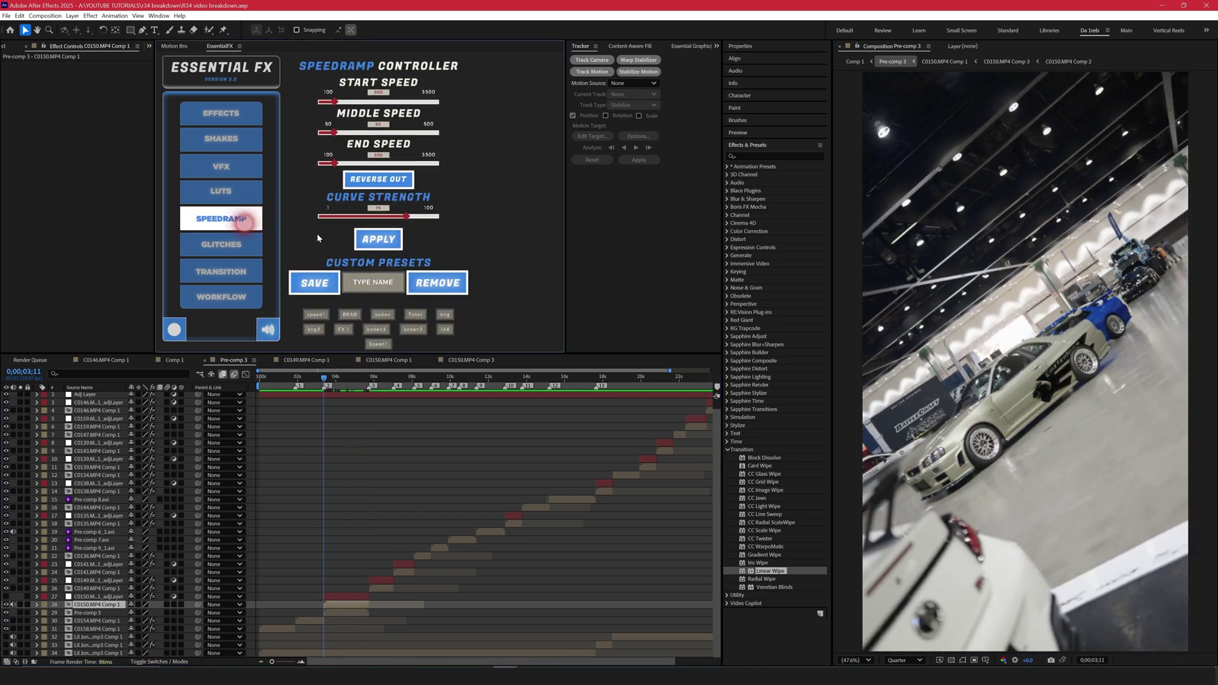
{"action": "left_click_drag", "start_coordinate": [334, 101], "coordinate": [368, 165]}
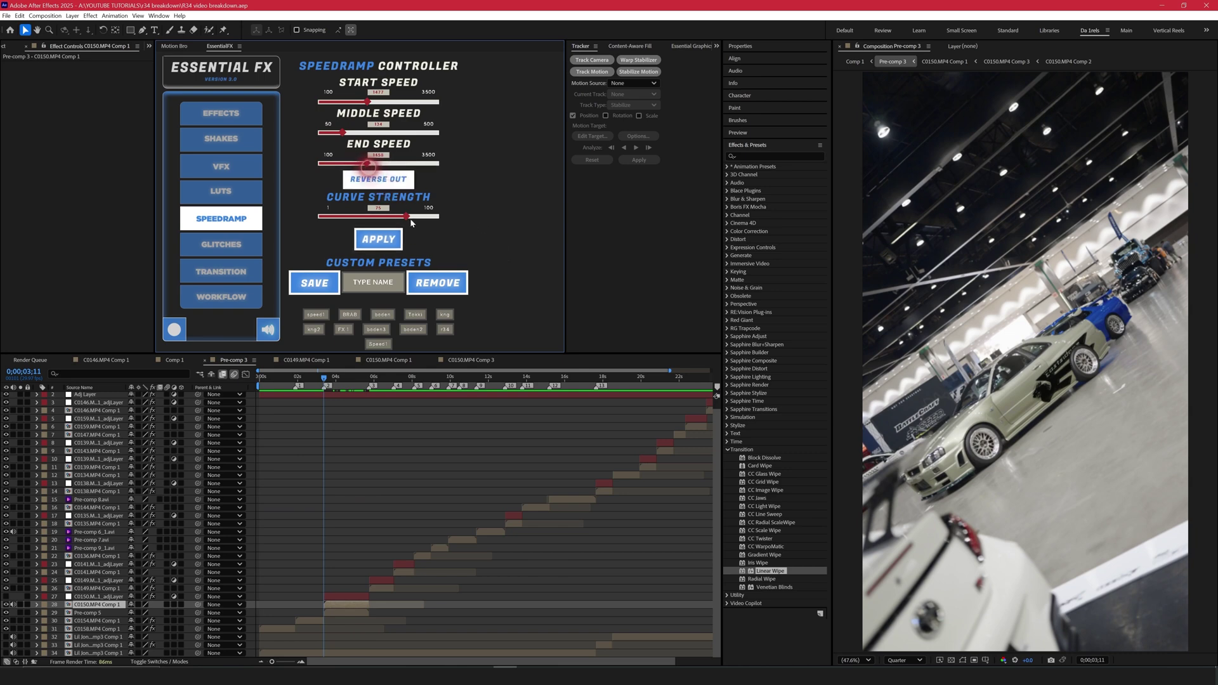
{"action": "left_click_drag", "start_coordinate": [410, 221], "coordinate": [427, 218]}
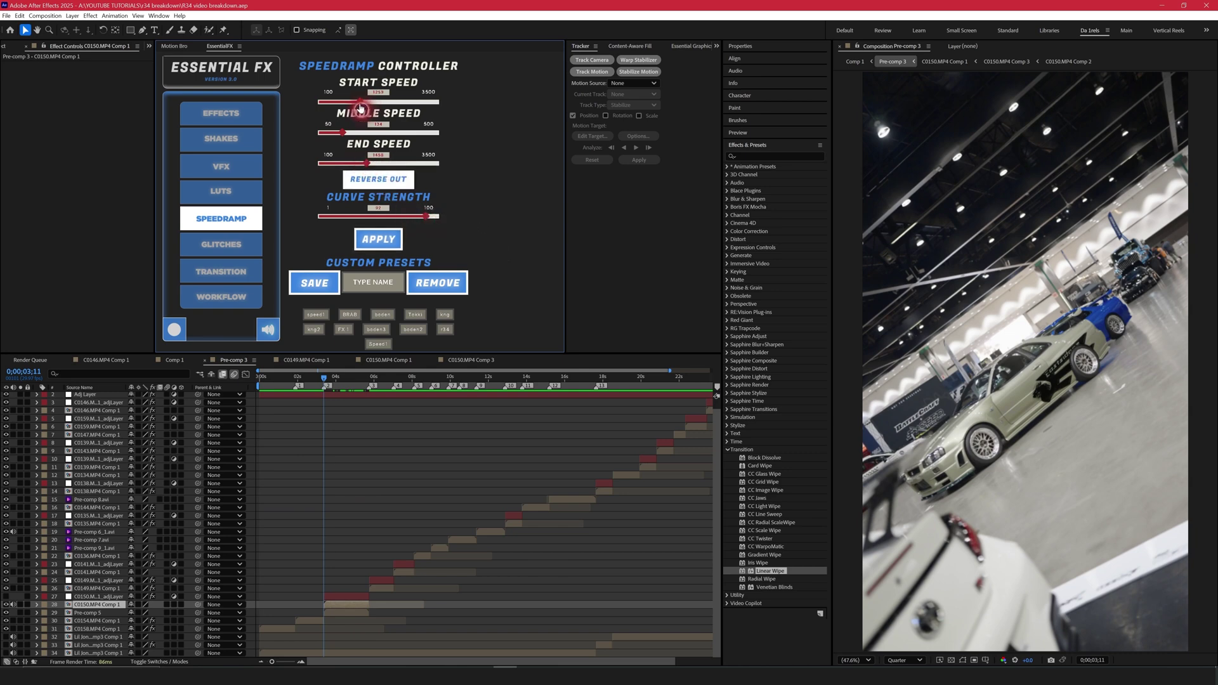
{"action": "left_click_drag", "start_coordinate": [360, 109], "coordinate": [359, 109]}
{"action": "left_click", "coordinate": [340, 137]}
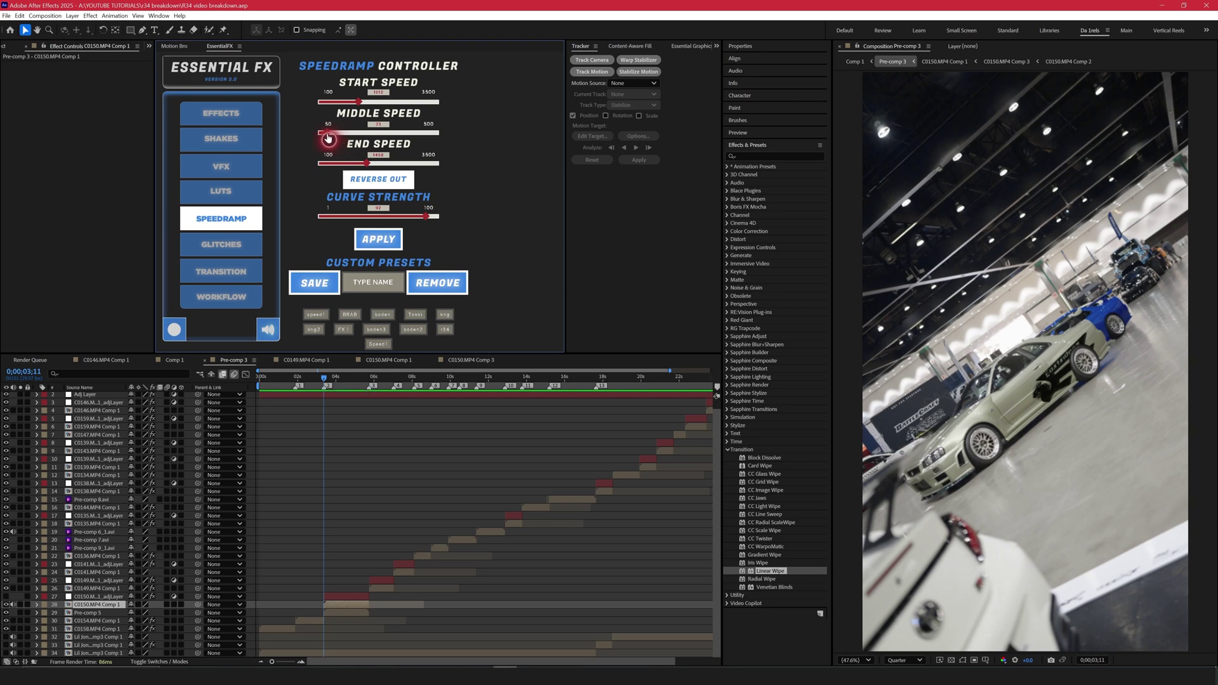
{"action": "left_click_drag", "start_coordinate": [364, 162], "coordinate": [359, 163]}
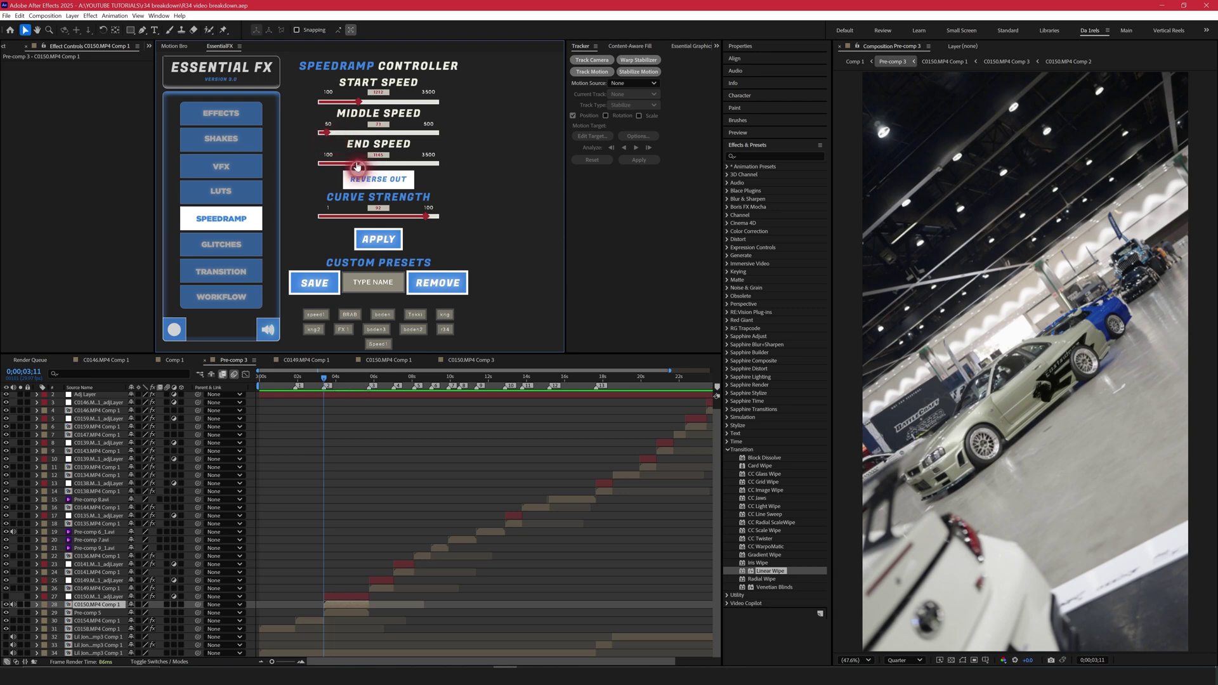
{"action": "left_click", "coordinate": [378, 239]}
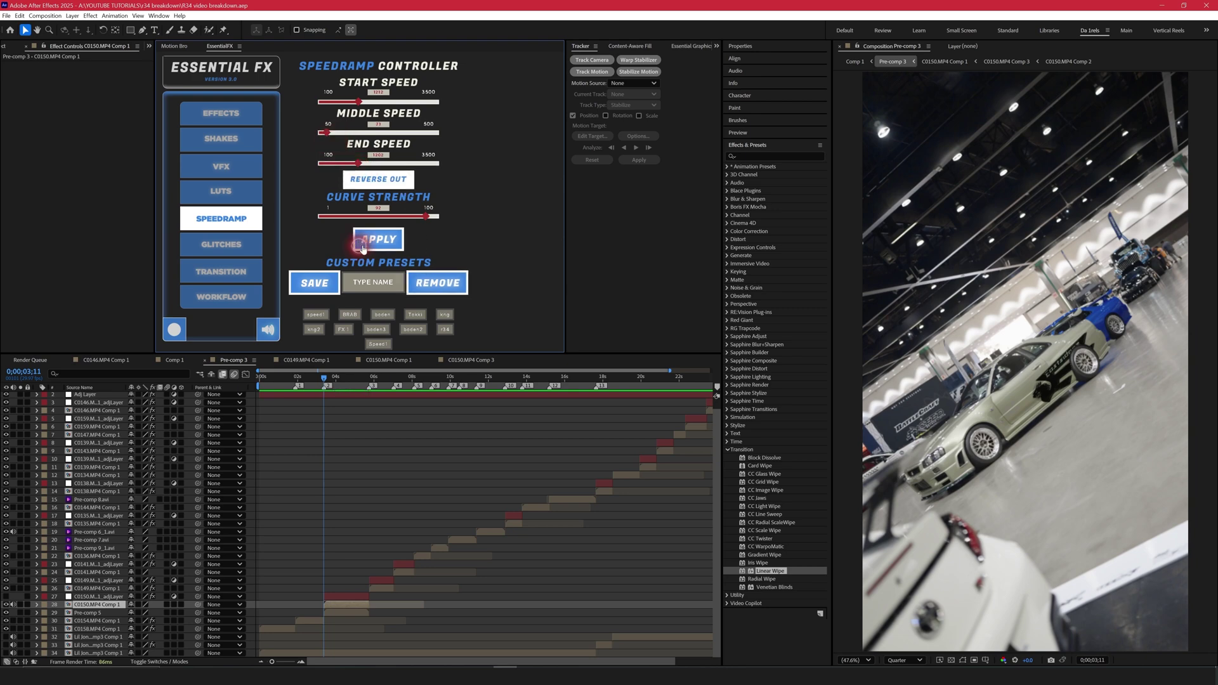
- Play the speed-ramped C0150.MP4 Comp 1 in Pre-comp 3 from 0;00;02;06
{"action": "left_click", "coordinate": [332, 381]}
{"action": "left_click_drag", "start_coordinate": [331, 381], "coordinate": [313, 380]}
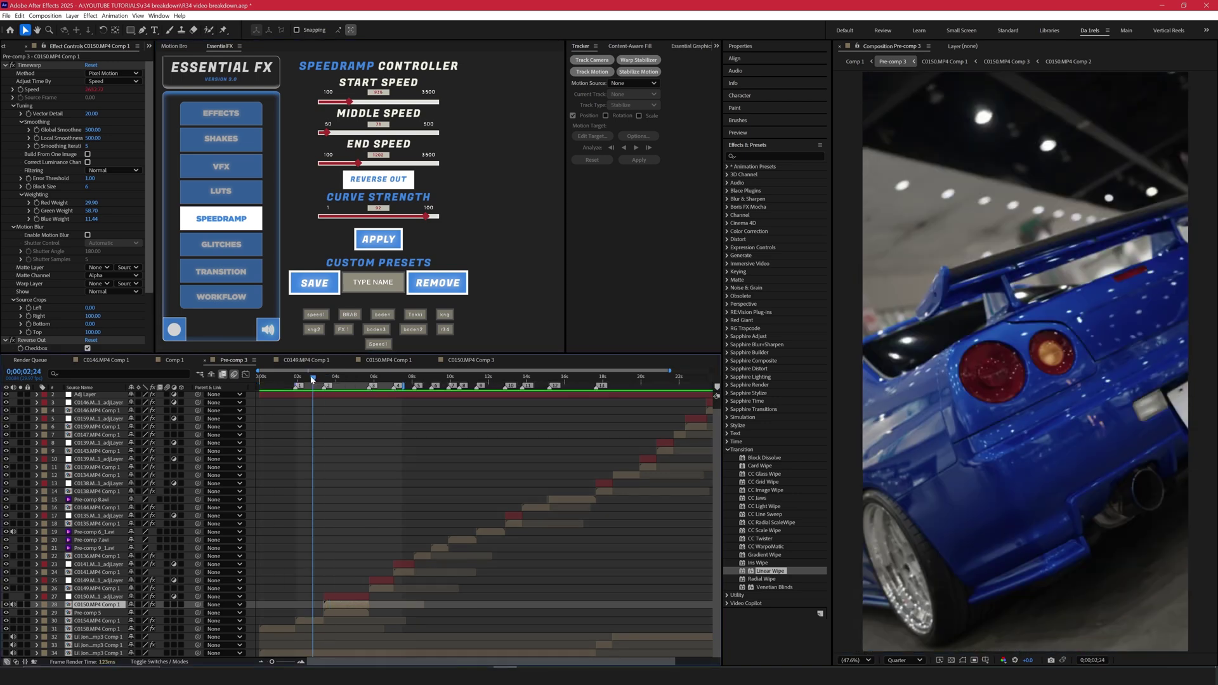
{"action": "left_click_drag", "start_coordinate": [311, 378], "coordinate": [302, 378]}
{"action": "key", "text": "space"}
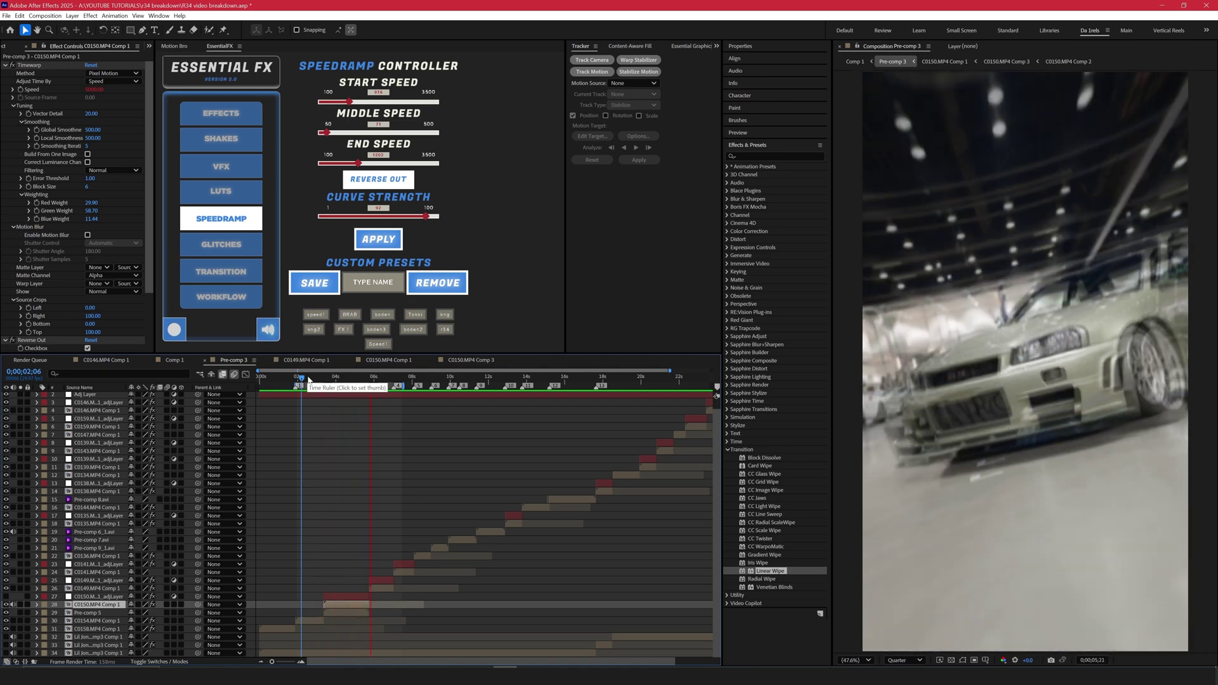
- Apply a sine-wave and lens distortion effect preset to the C0150.MP4 Comp 1 adjustment layer at 0;00;03;11 and preview it
{"action": "left_click", "coordinate": [326, 379]}
{"action": "left_click", "coordinate": [351, 597]}
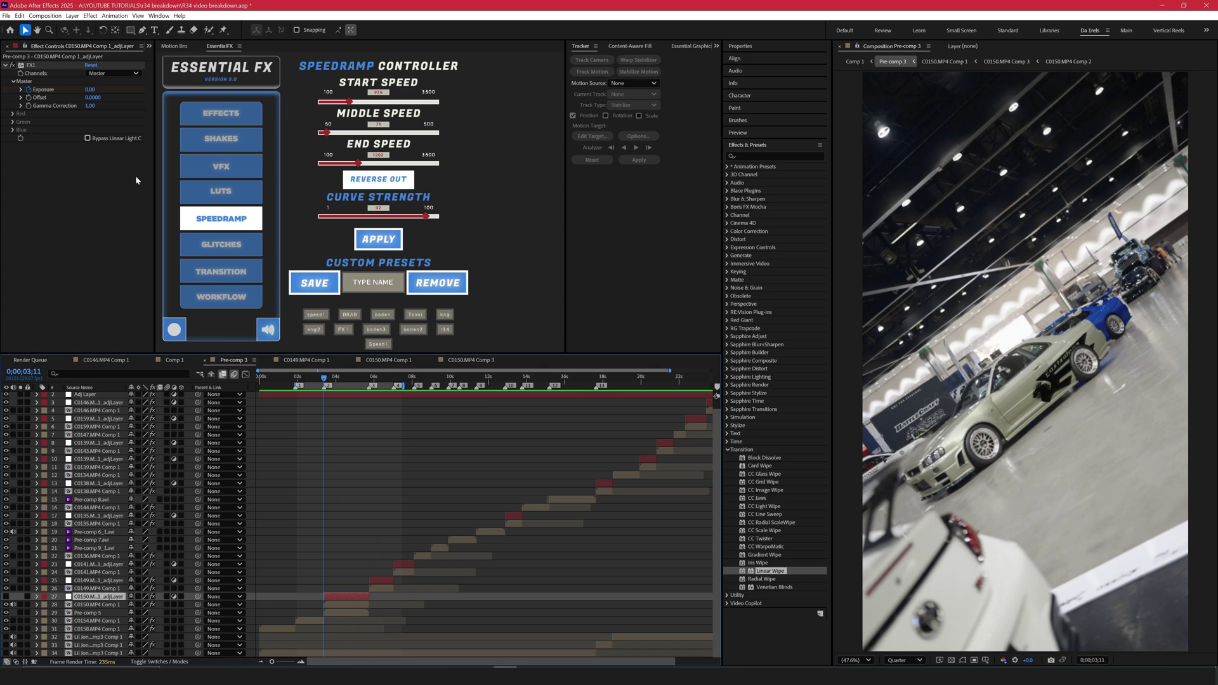
{"action": "left_click", "coordinate": [221, 113]}
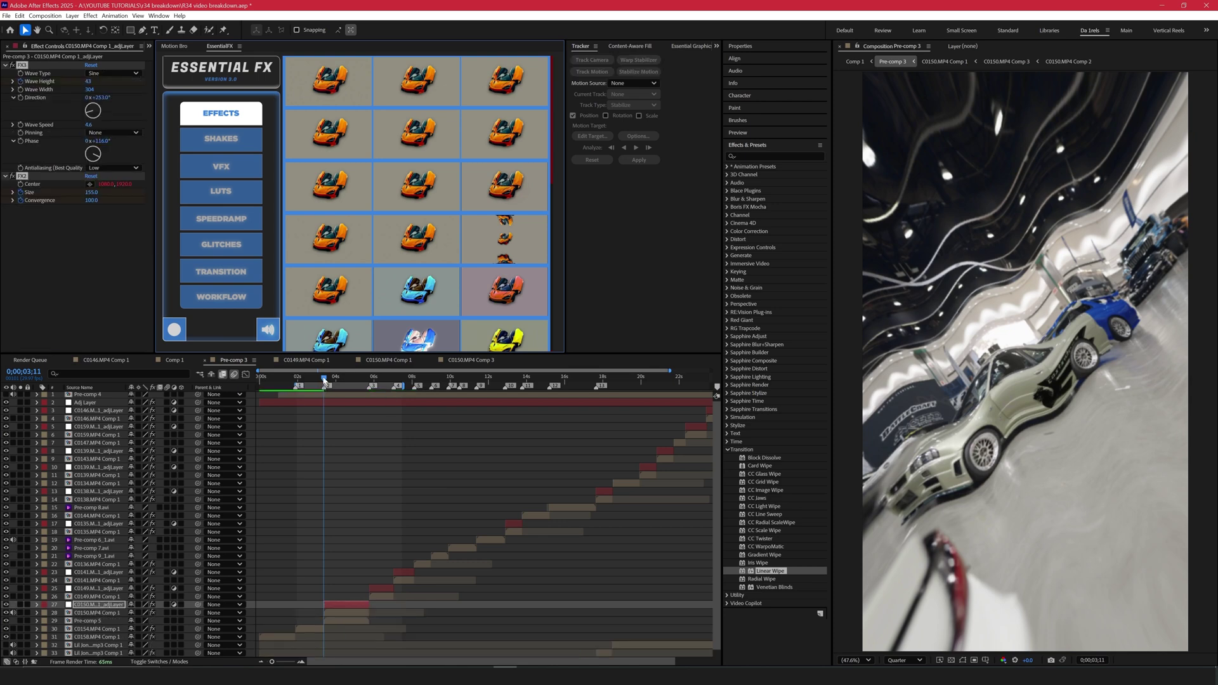
{"action": "key", "text": "space"}
{"action": "key", "text": "space"}
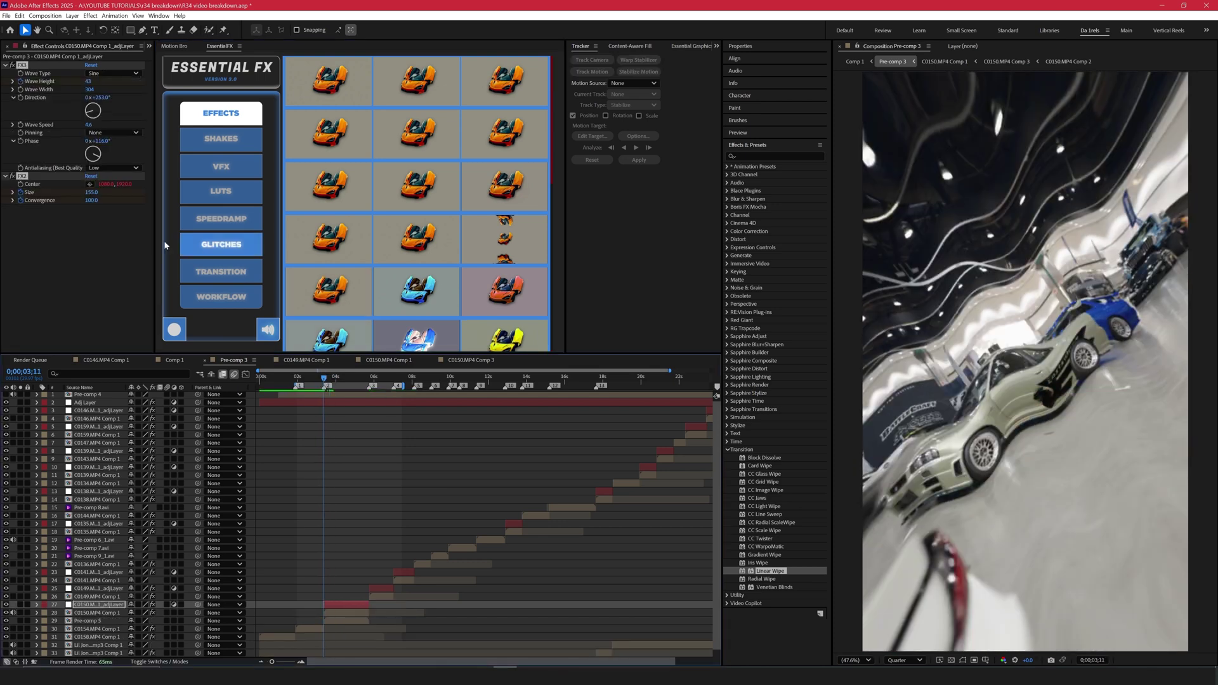
- Widen the distortion's Wave Width, set its Wave Speed to 2.7, and preview the transition into the shot
{"action": "mouse_move", "coordinate": [92, 91]}
{"action": "left_mouse_down"}
{"action": "mouse_move", "coordinate": [507, 85]}
{"action": "mouse_move", "coordinate": [763, 110]}
{"action": "mouse_move", "coordinate": [88, 83]}
{"action": "left_mouse_up"}
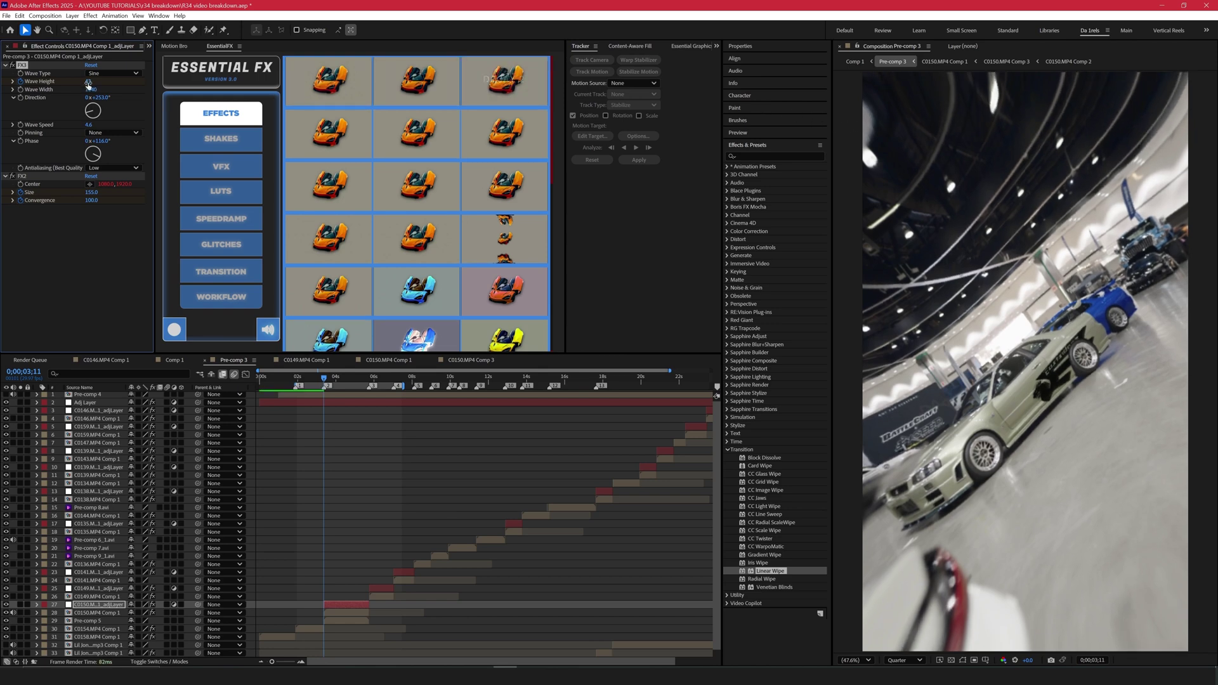
{"action": "left_click_drag", "start_coordinate": [91, 126], "coordinate": [80, 126]}
{"action": "left_click", "coordinate": [337, 438]}
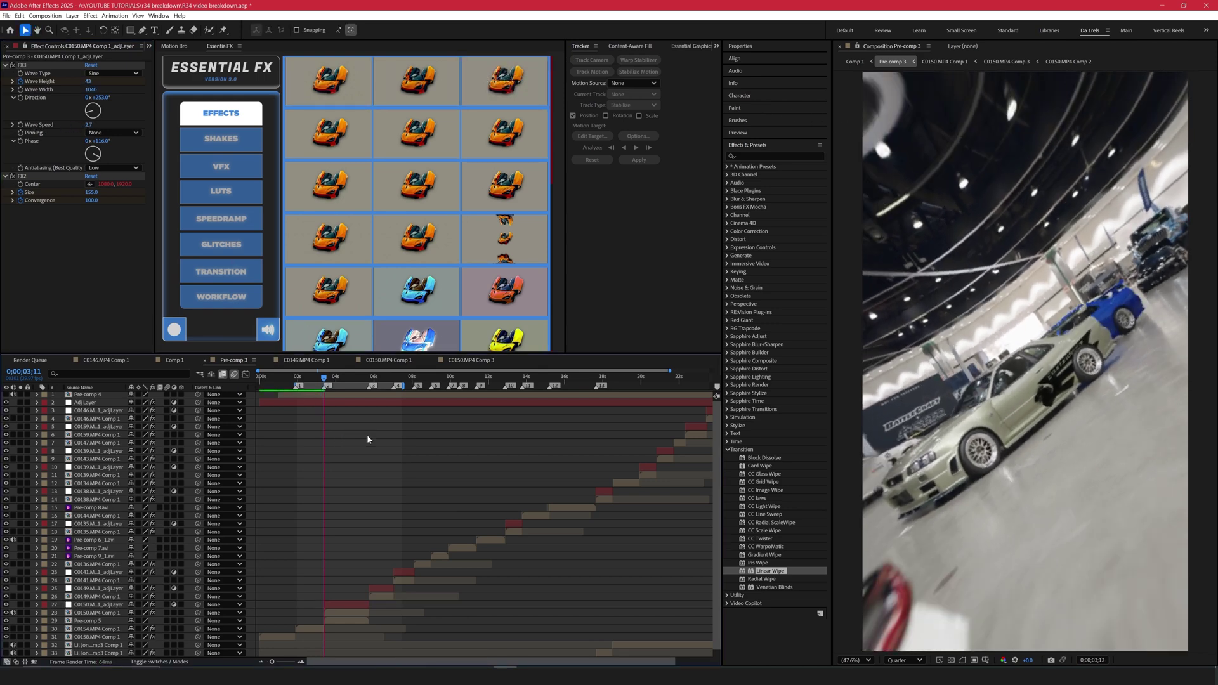
{"action": "left_click", "coordinate": [308, 380]}
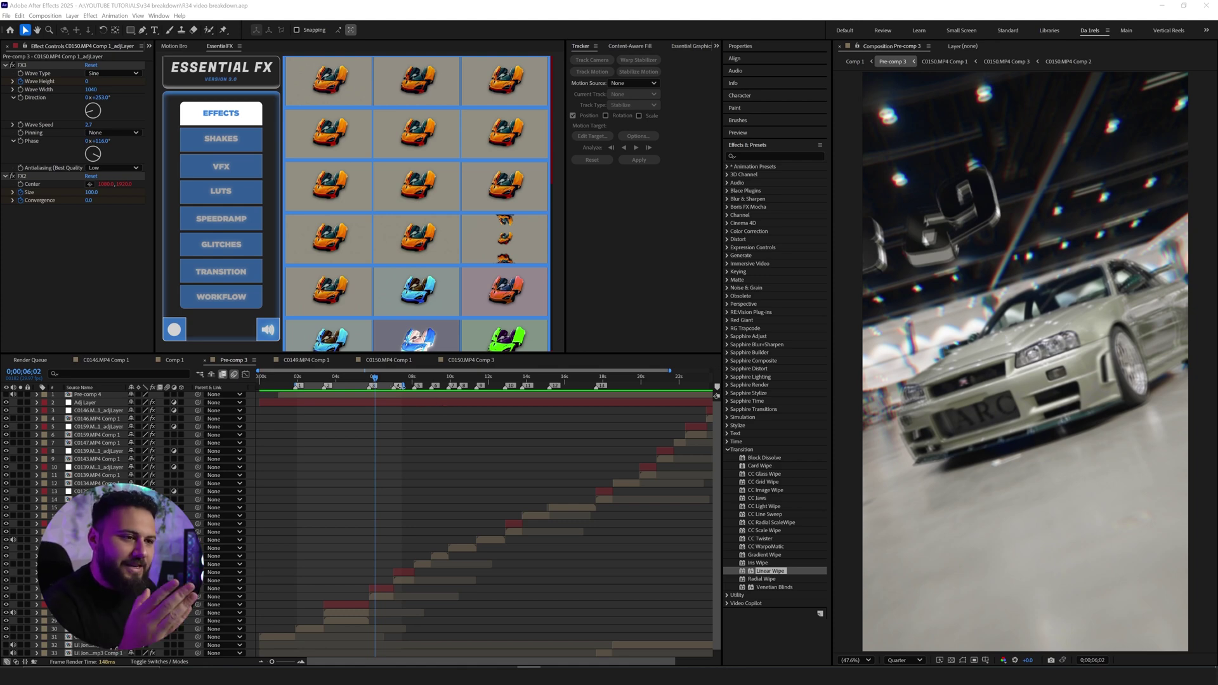
- Open C0149.MP4 Comp 1 from Pre-comp 3 and move to the 3D 369 text at 0;00;31;47
{"action": "left_click_drag", "start_coordinate": [309, 379], "coordinate": [345, 379]}
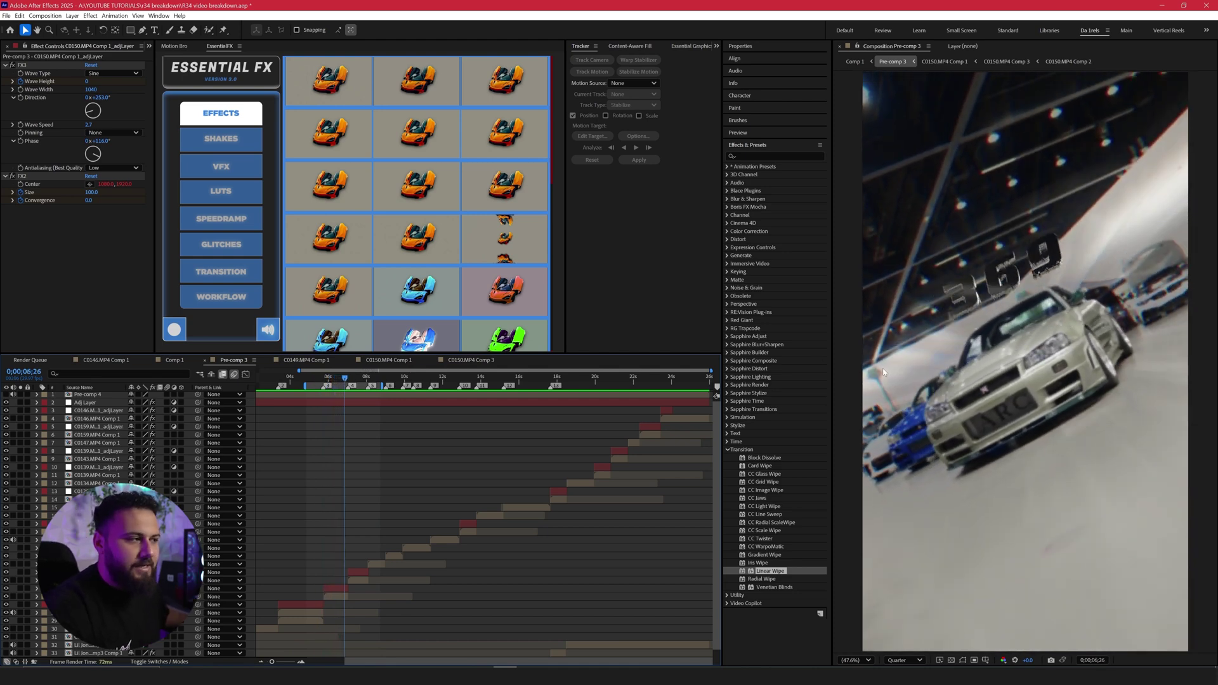
{"action": "double_click", "coordinate": [341, 598]}
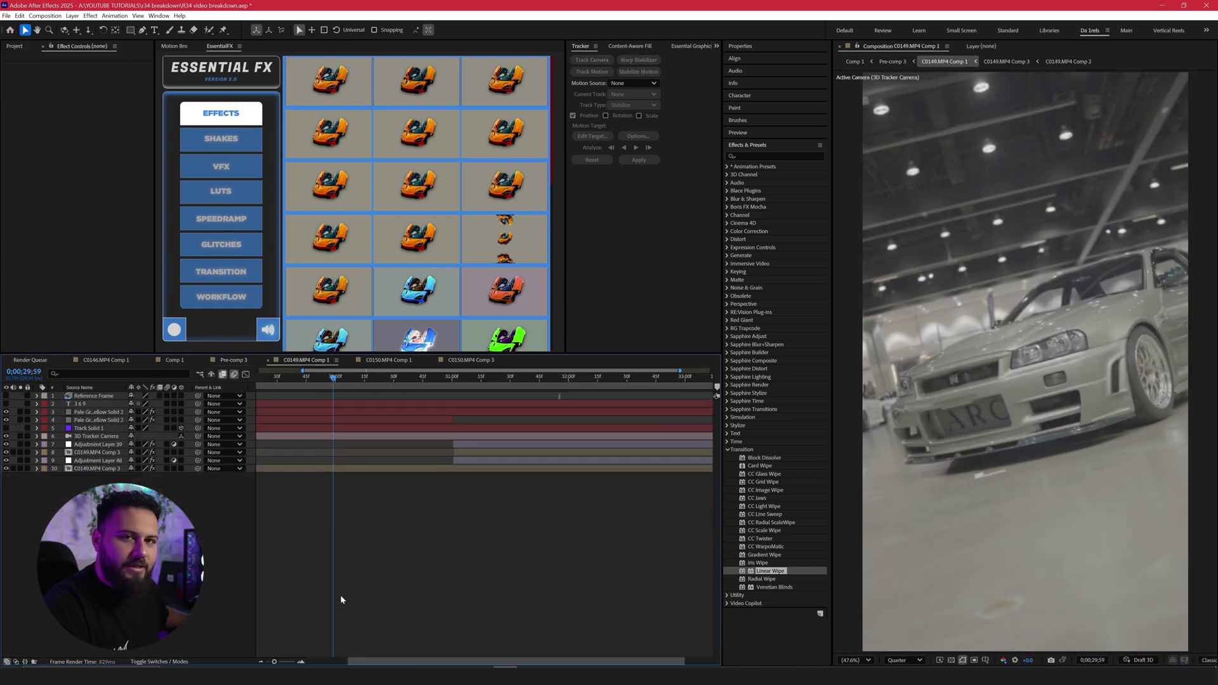
{"action": "left_click_drag", "start_coordinate": [519, 379], "coordinate": [543, 382]}
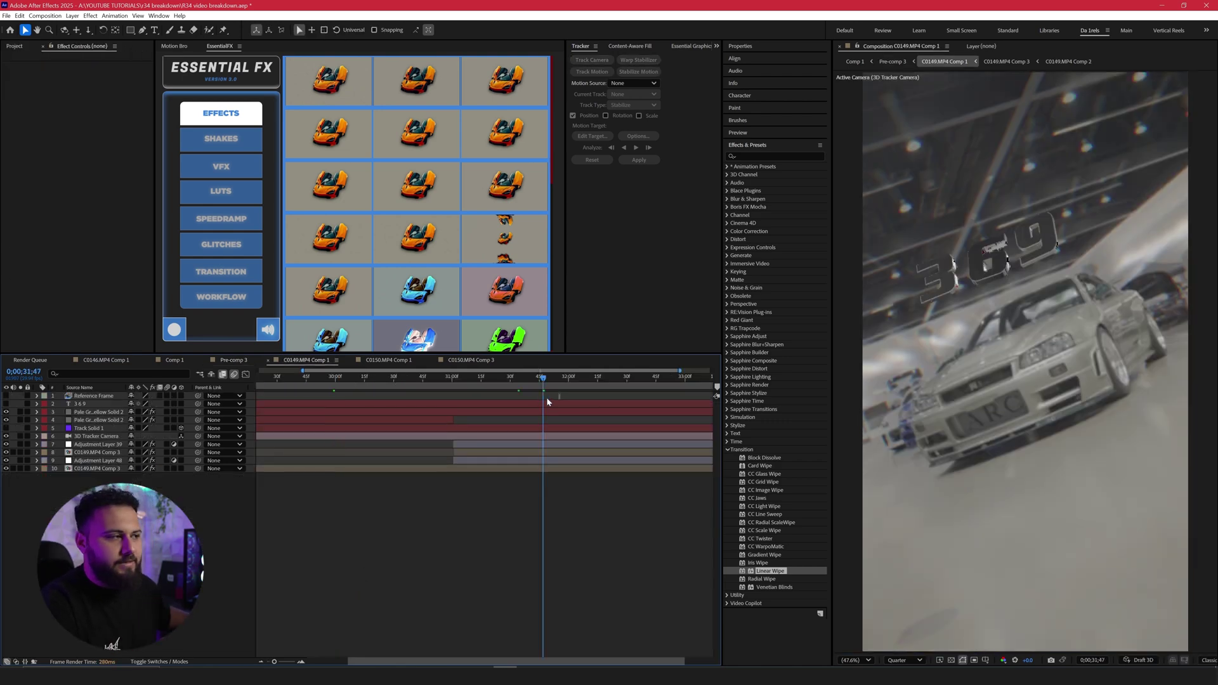
- Inspect the camera-tracked base clip C0149.MP4 Comp 3 in solo, and briefly solo Adjustment Layer 48
{"action": "left_click", "coordinate": [517, 470]}
{"action": "left_click", "coordinate": [21, 469]}
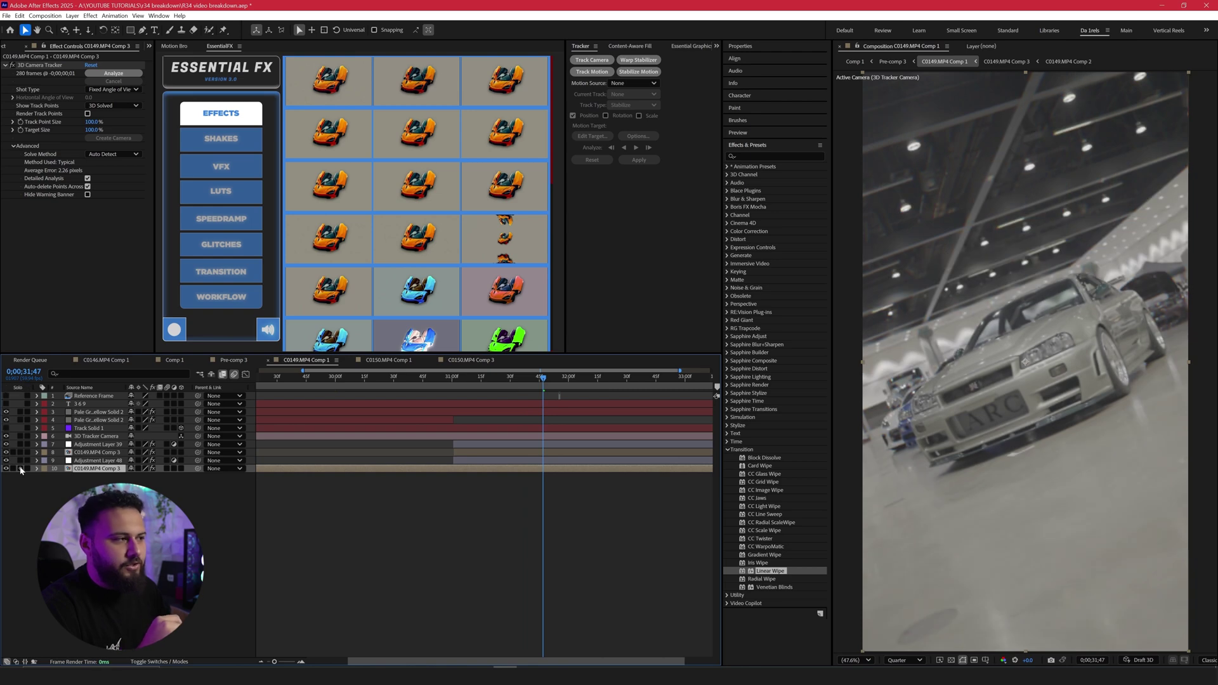
{"action": "left_click", "coordinate": [21, 468]}
{"action": "left_click", "coordinate": [20, 461]}
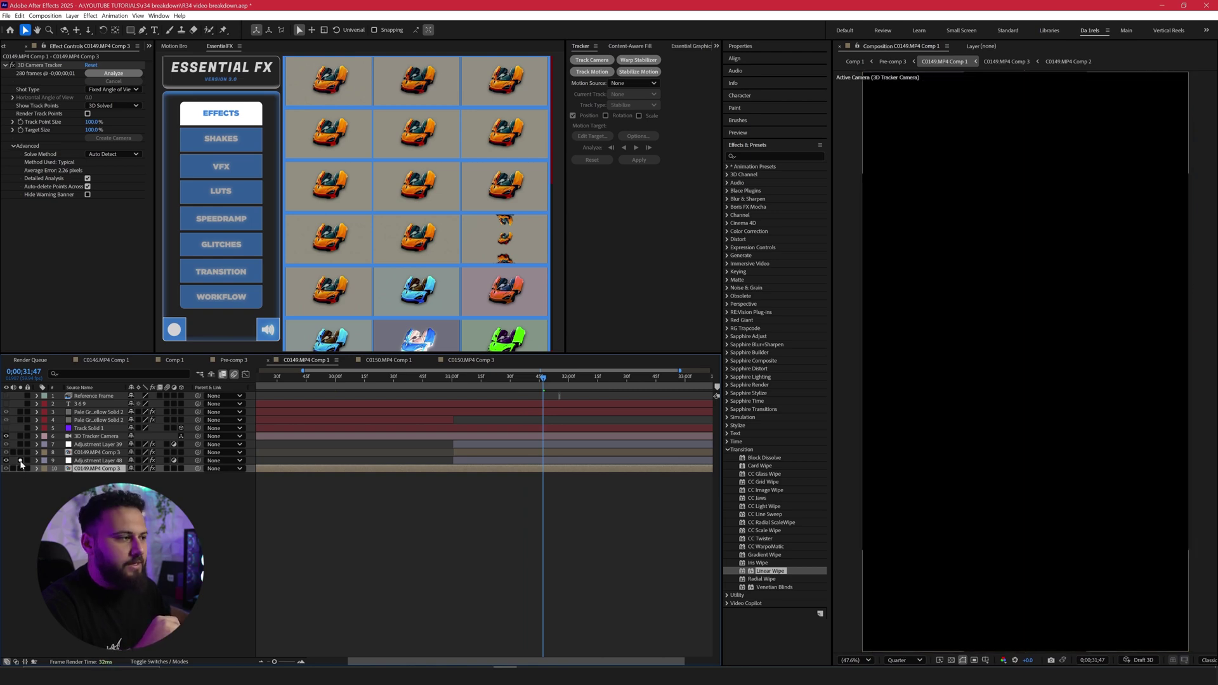
{"action": "left_click", "coordinate": [20, 461]}
- Examine S_Streaks and S_TimeWarpRGB on Adjustment Layer 48, and compare the frame with that layer hidden and shown
{"action": "left_click", "coordinate": [104, 461]}
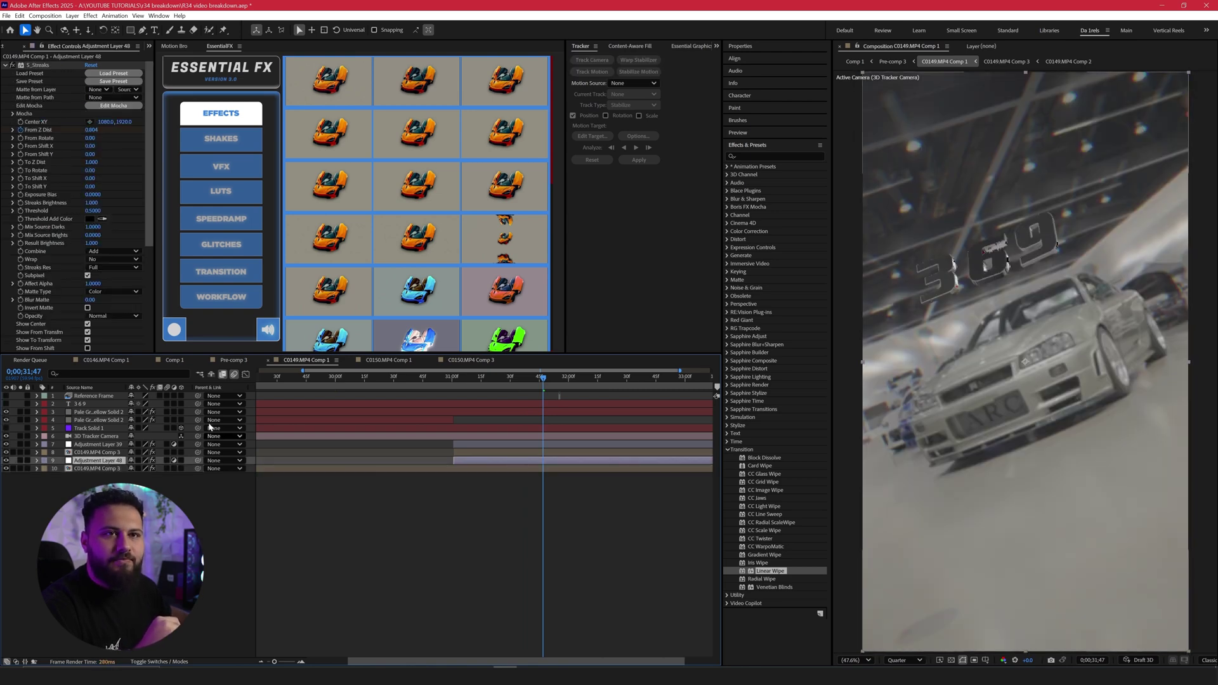
{"action": "left_click", "coordinate": [5, 64]}
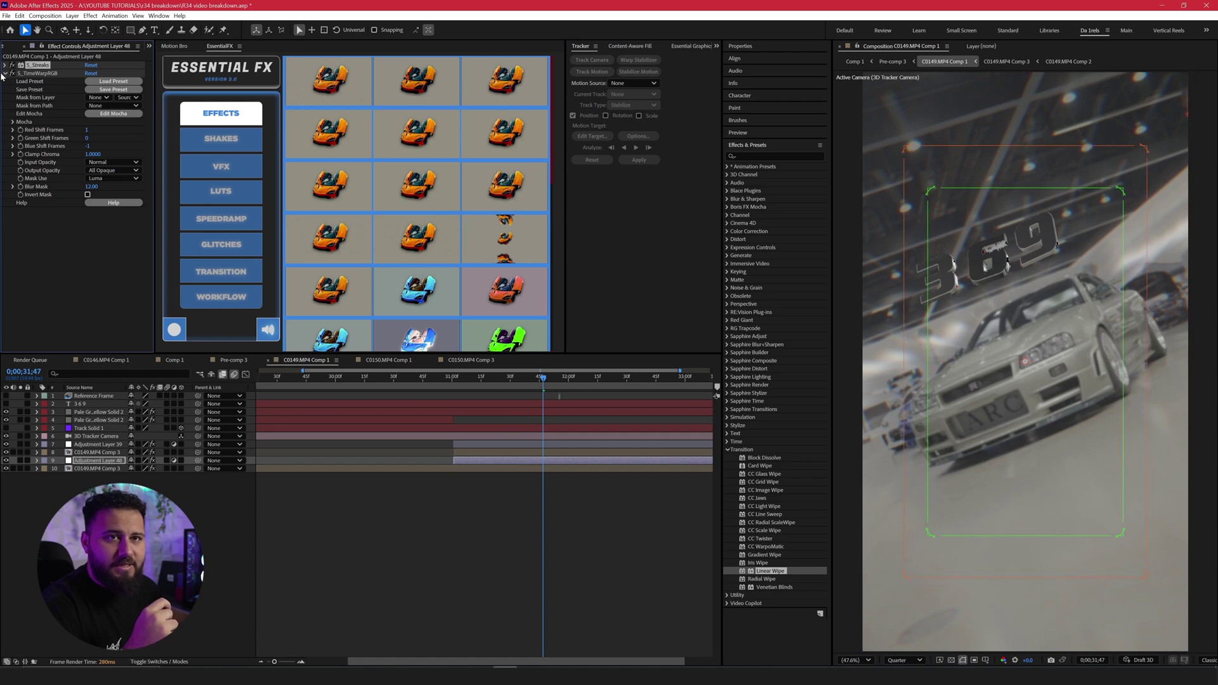
{"action": "left_click", "coordinate": [38, 73]}
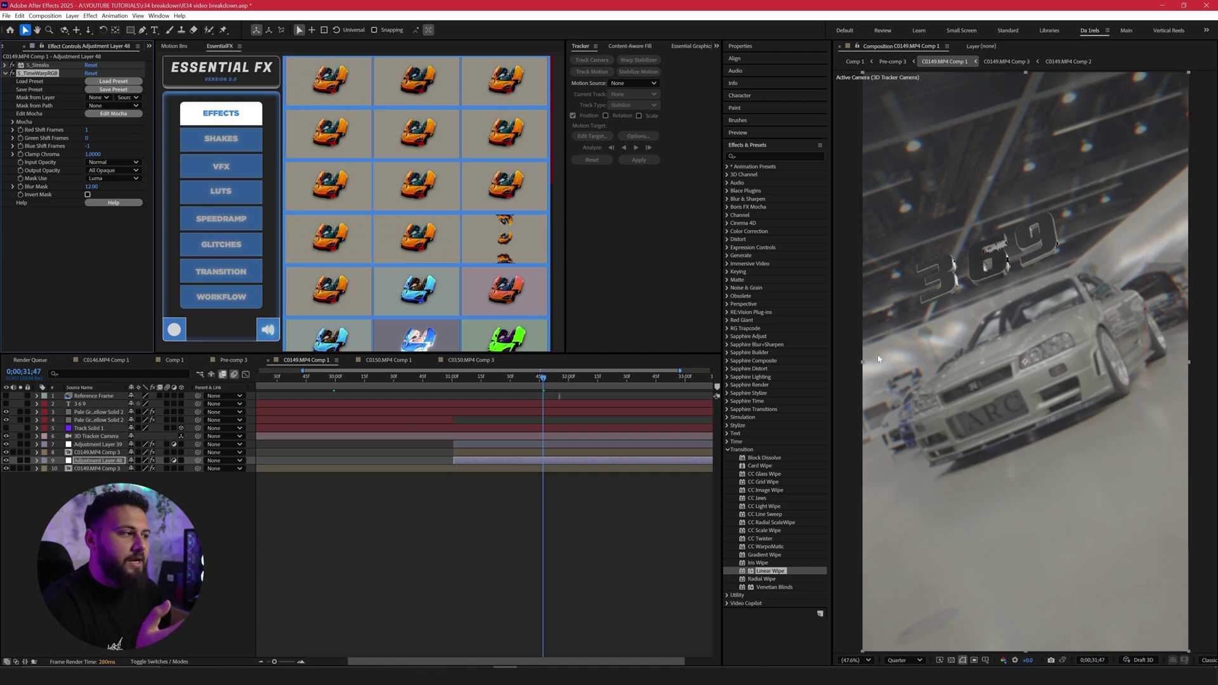
{"action": "left_click", "coordinate": [6, 461]}
{"action": "left_click", "coordinate": [6, 462]}
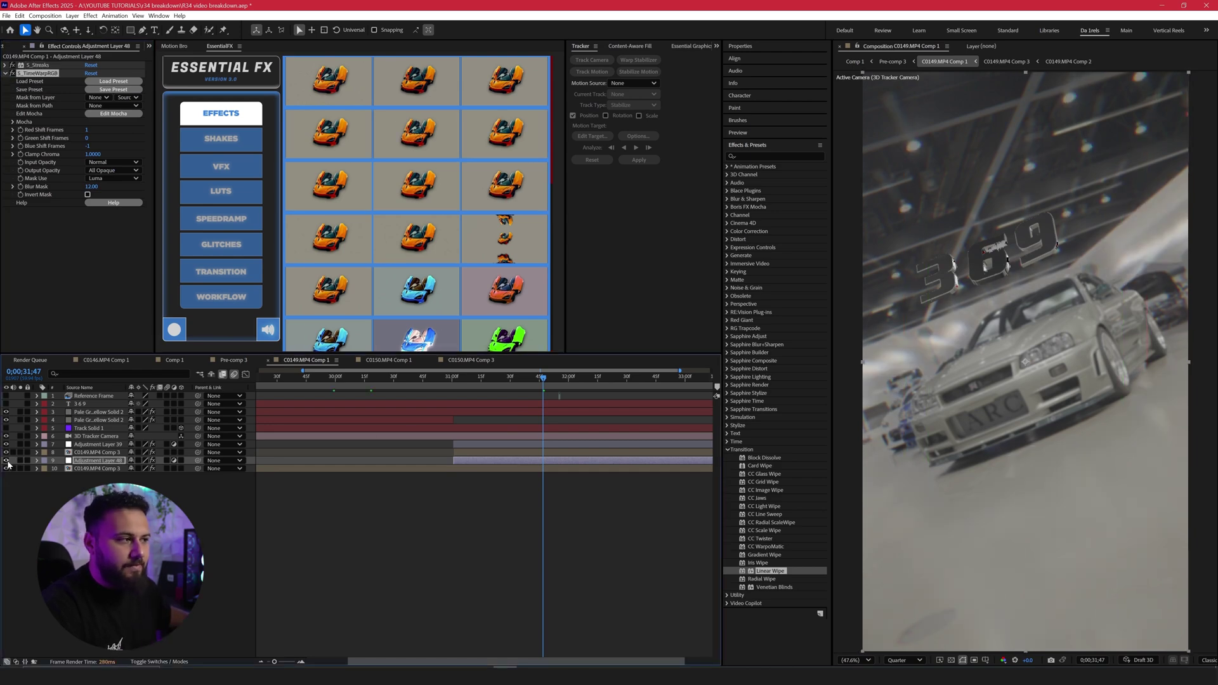
{"action": "left_click", "coordinate": [7, 461]}
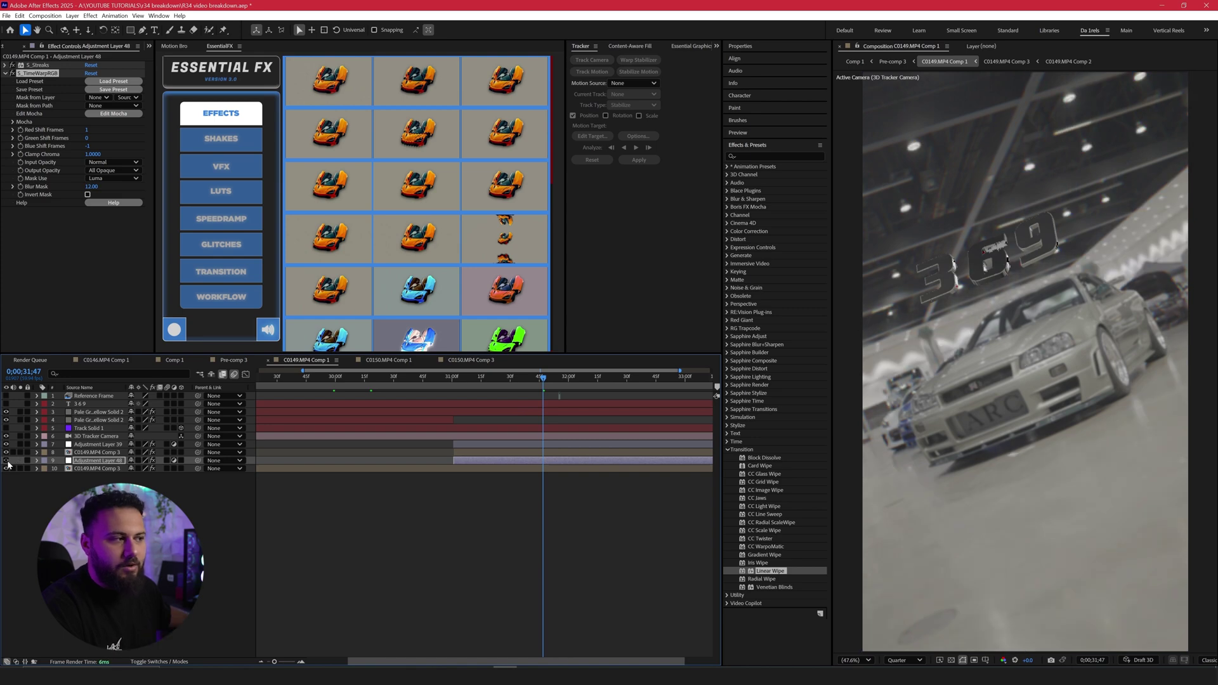
- Inspect the rotoscoped car on the upper C0149.MP4 Comp 3 layer by soloing it and restoring the other layers
{"action": "left_click", "coordinate": [467, 455]}
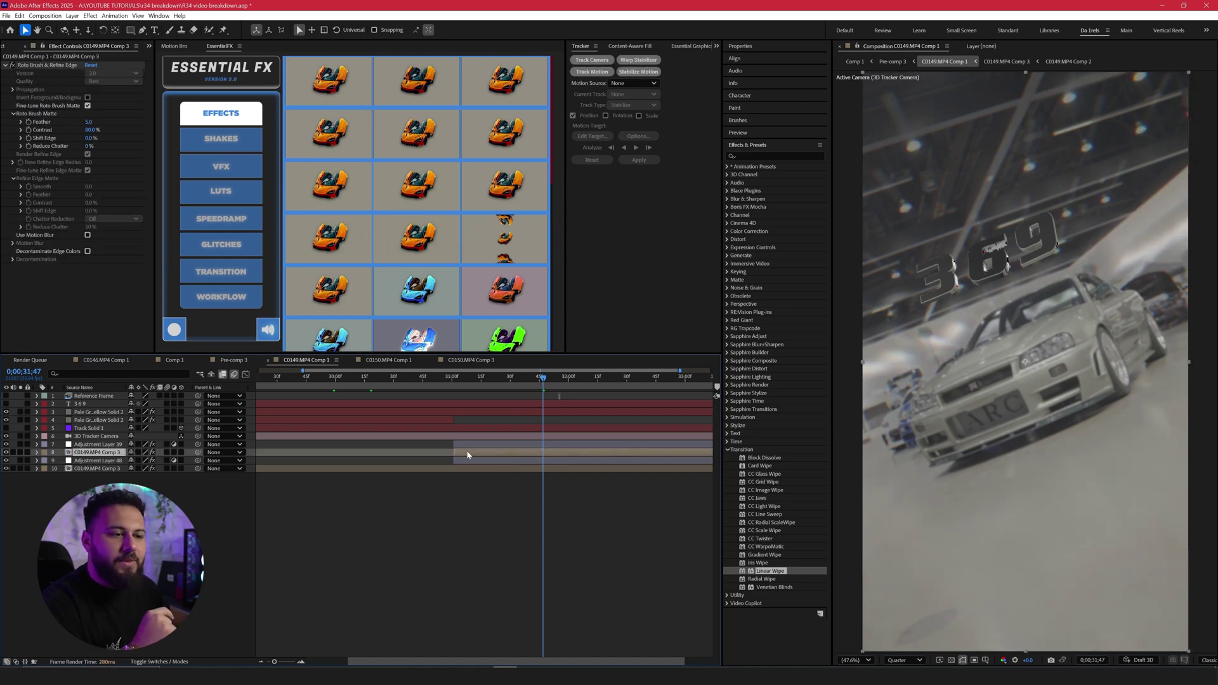
{"action": "left_click", "coordinate": [20, 453]}
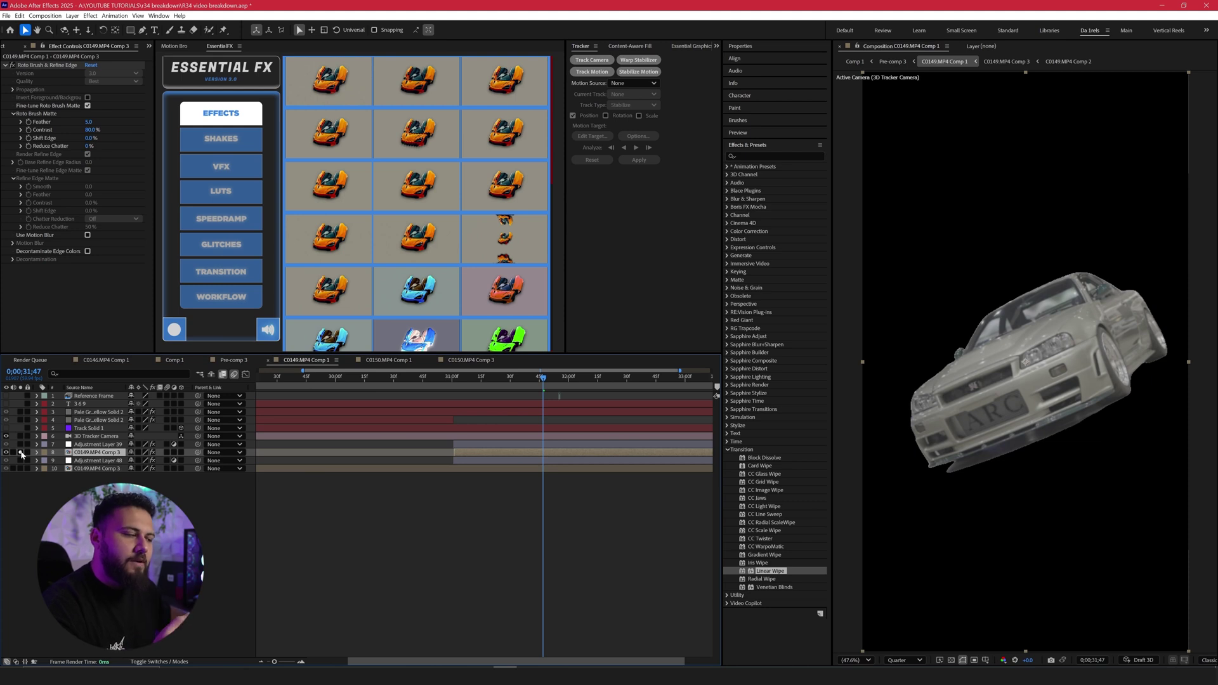
{"action": "left_click", "coordinate": [20, 452]}
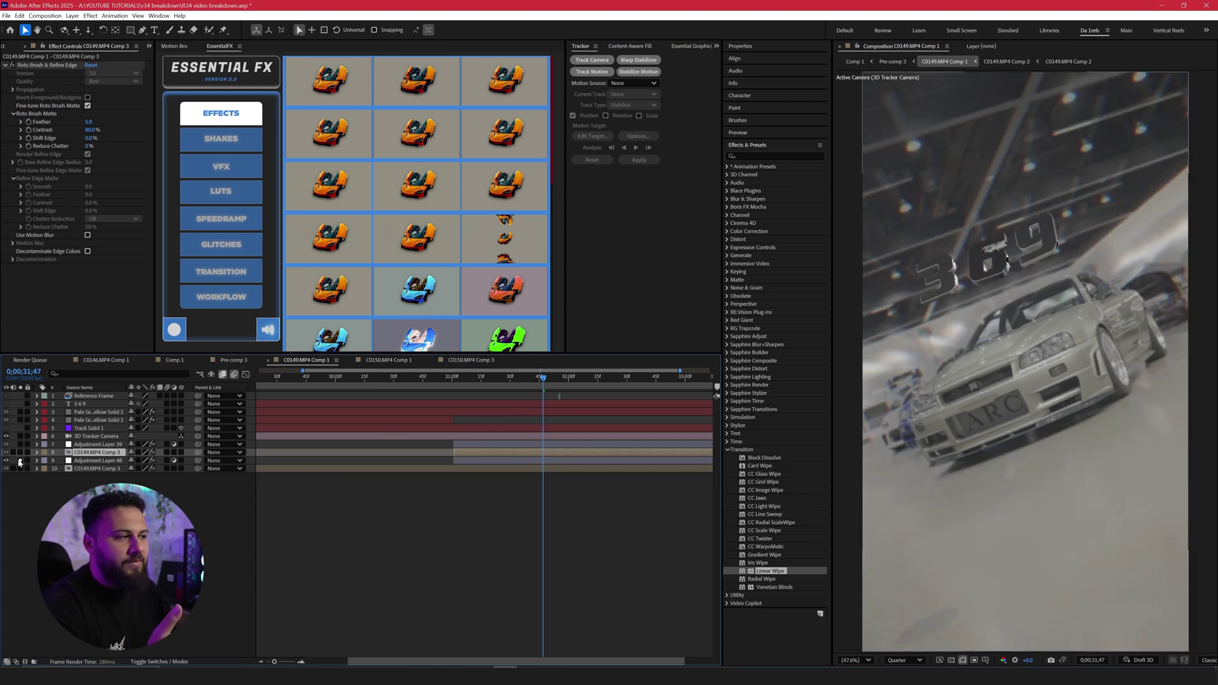
- Examine S_Blur on Adjustment Layer 39, briefly solo the layer, and hide it at 0;00;32;23
{"action": "left_click", "coordinate": [34, 445]}
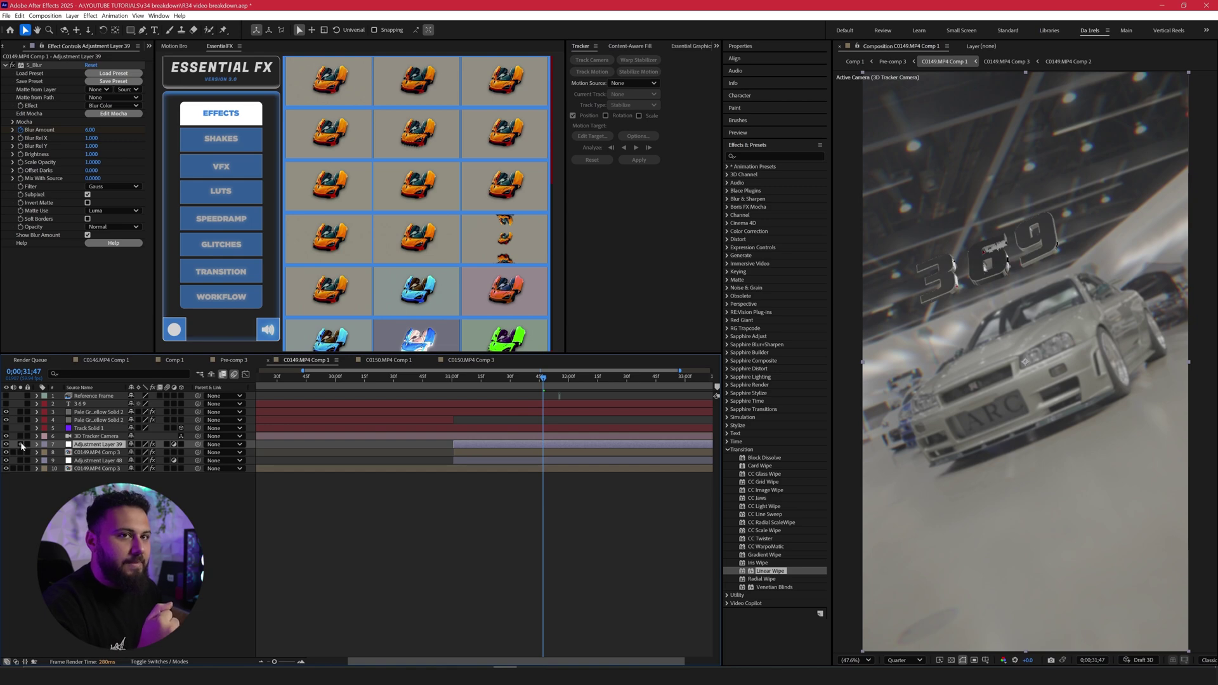
{"action": "left_click", "coordinate": [20, 445]}
{"action": "left_click", "coordinate": [20, 444]}
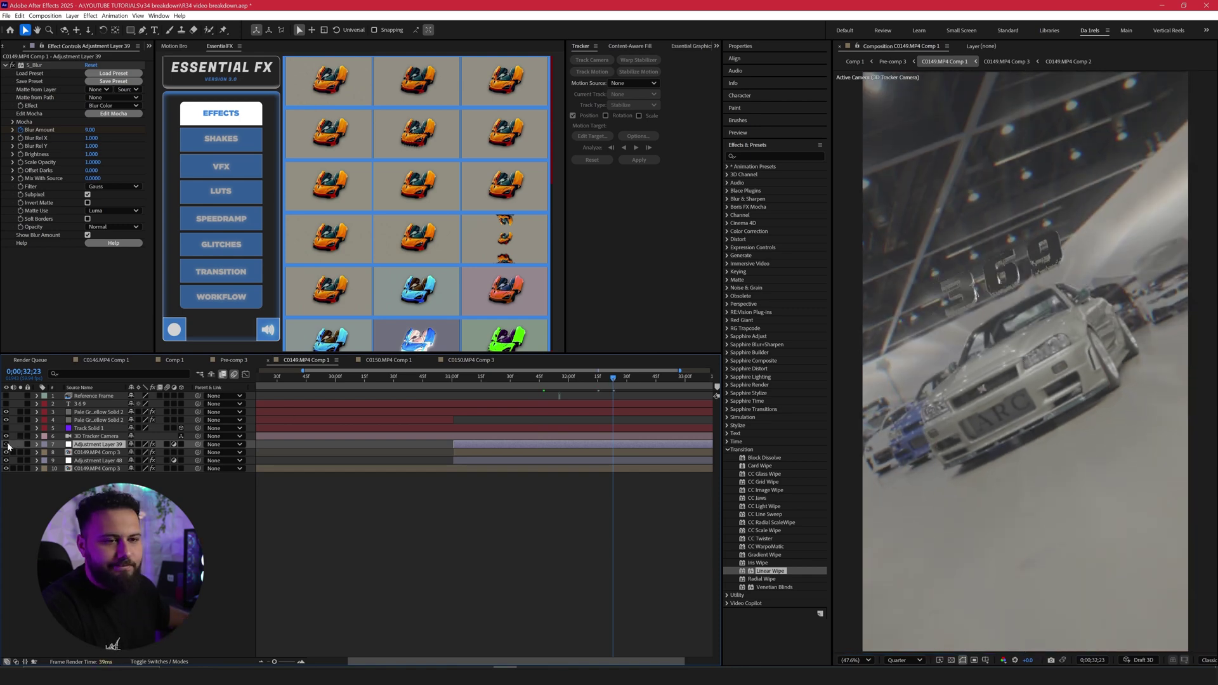
- Below the text layers, show Track Solid 1, rotate it in 3D, and check how it follows the tracked camera at 0;00;31;48
{"action": "left_click", "coordinate": [506, 437]}
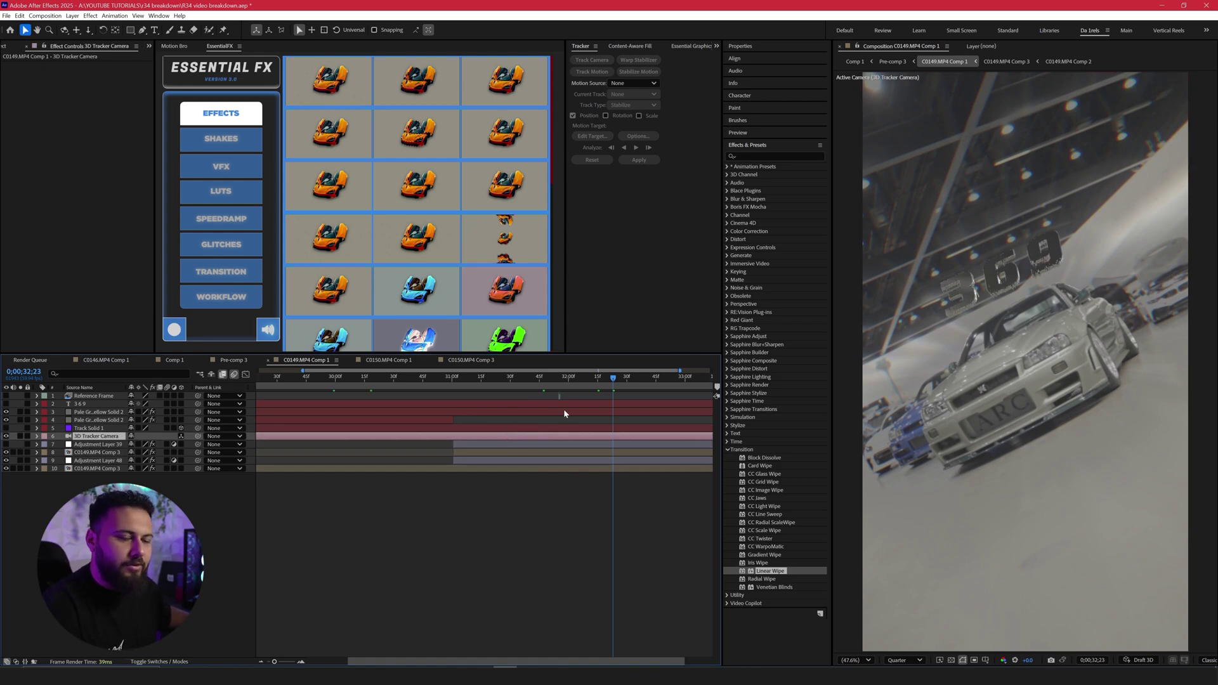
{"action": "left_click", "coordinate": [565, 429]}
{"action": "left_click", "coordinate": [6, 428]}
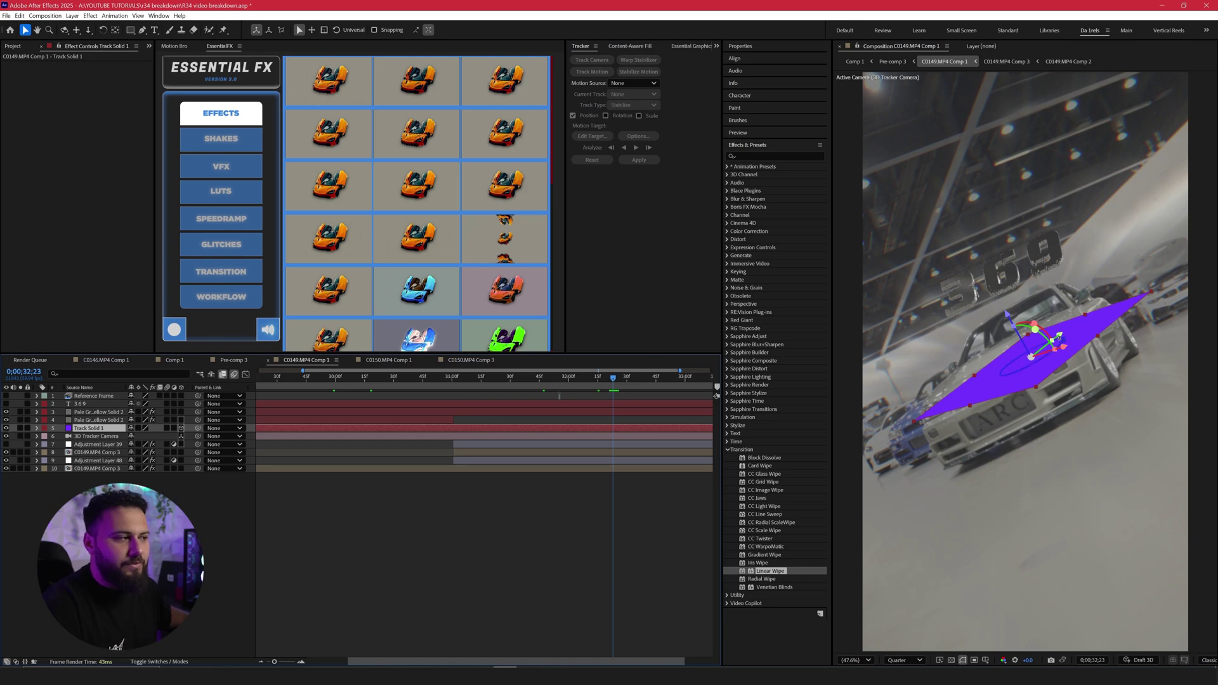
{"action": "left_click_drag", "start_coordinate": [1040, 334], "coordinate": [1056, 352]}
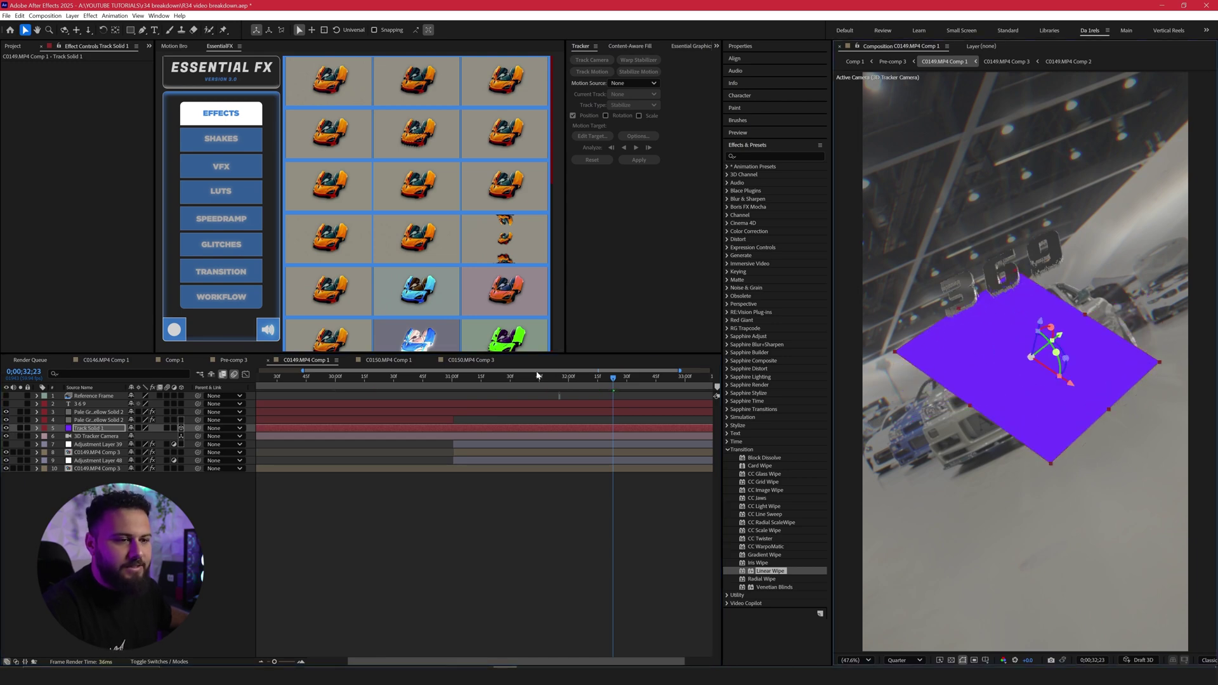
{"action": "left_click_drag", "start_coordinate": [538, 376], "coordinate": [545, 385]}
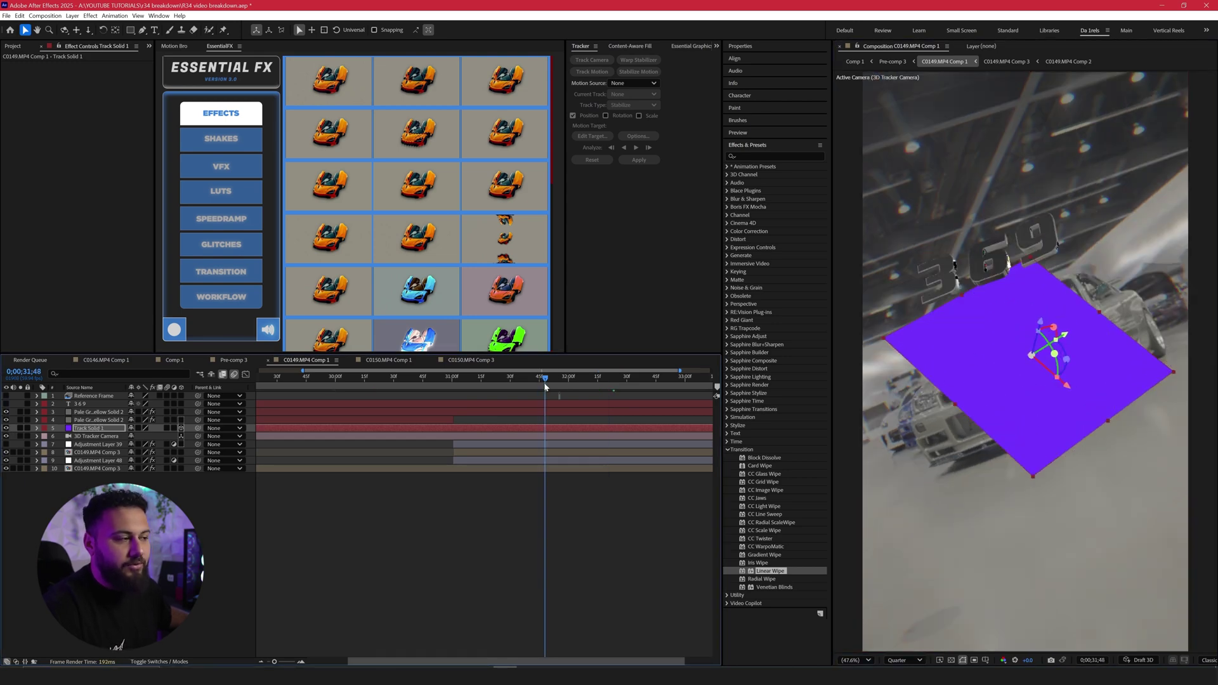
- Inspect the flat 3 6 9 text layer in solo and over the full shot, and leave it hidden
{"action": "left_click", "coordinate": [233, 419]}
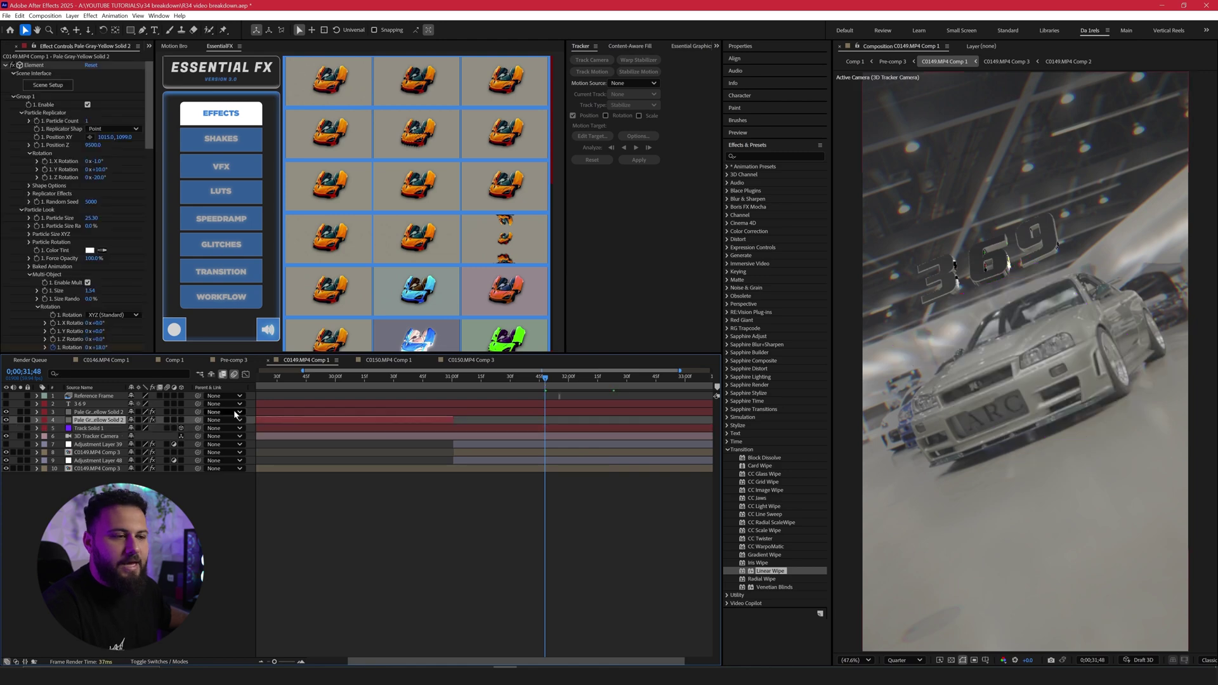
{"action": "left_click", "coordinate": [491, 406]}
{"action": "left_click", "coordinate": [510, 413]}
{"action": "left_click", "coordinate": [509, 404]}
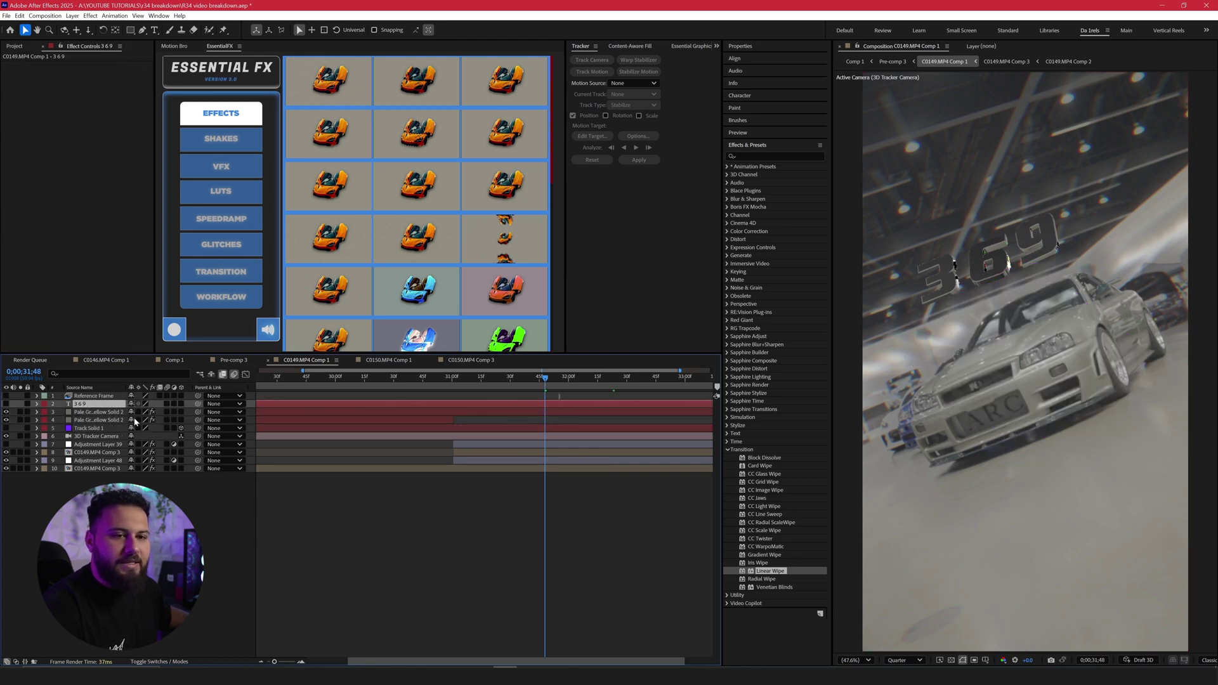
{"action": "left_click", "coordinate": [20, 405]}
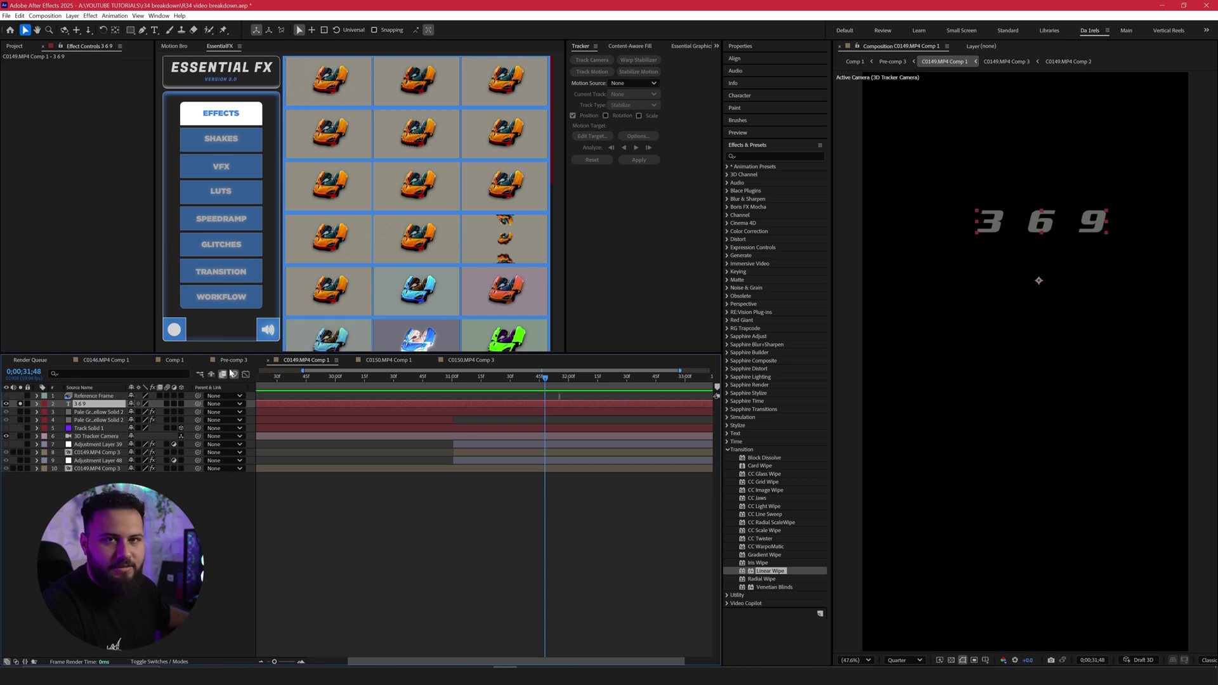
{"action": "left_click", "coordinate": [20, 403]}
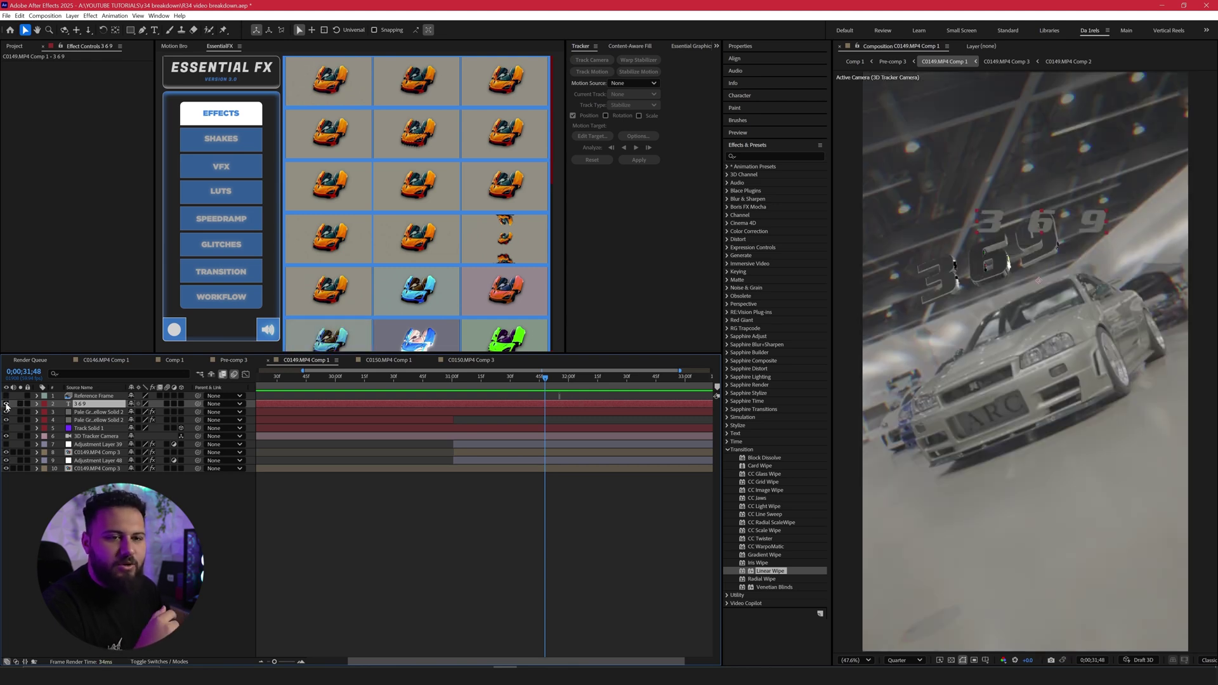
{"action": "left_click", "coordinate": [7, 404]}
- On the upper Pale Gray-Yellow Solid 2, set Element's Path Layer 1 to the 3 6 9 text layer and open Scene Setup
{"action": "left_click", "coordinate": [549, 411]}
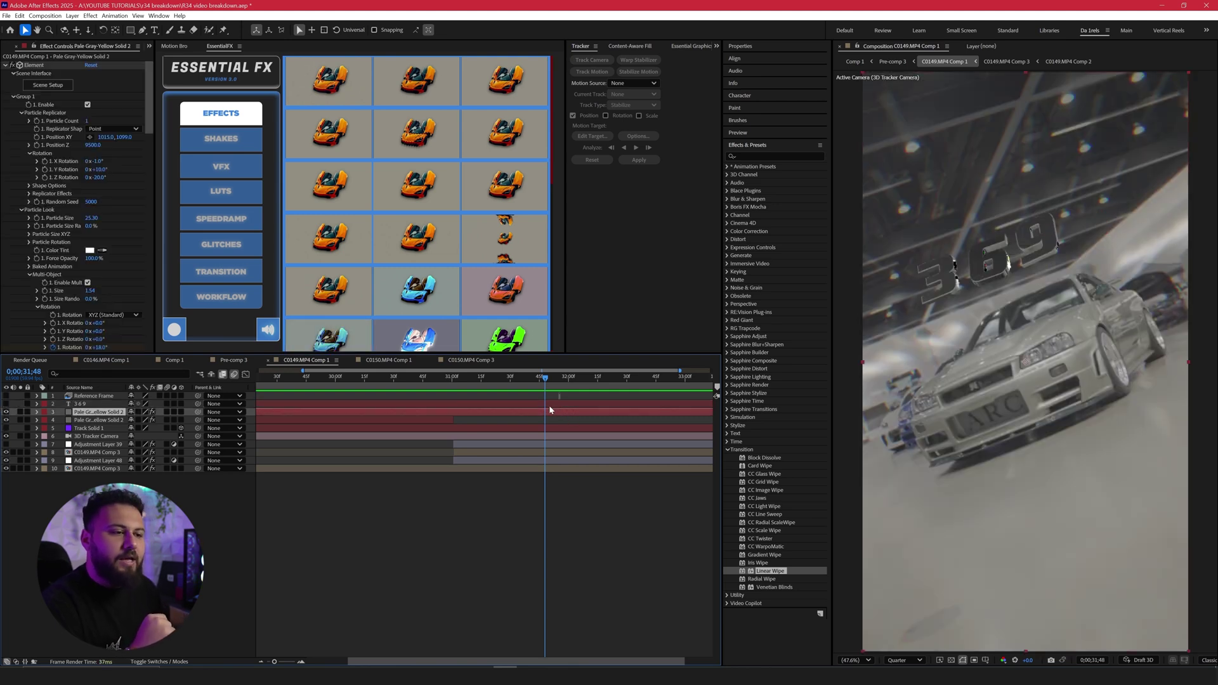
{"action": "key", "text": "ctrl+y"}
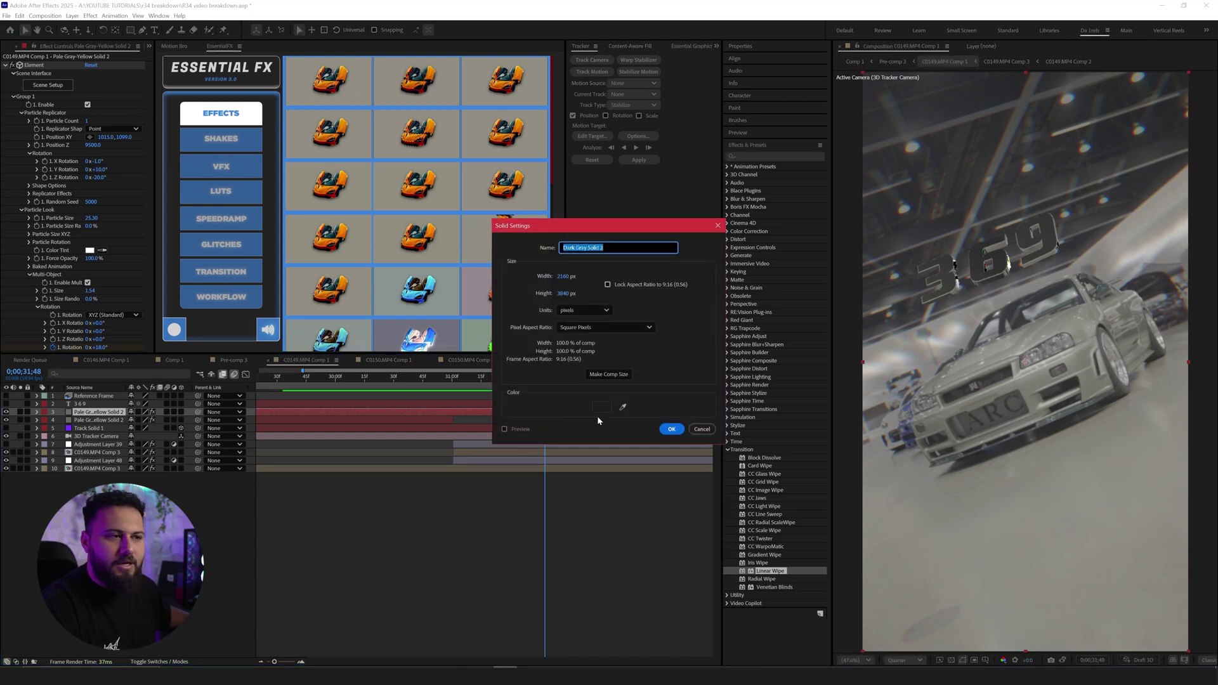
{"action": "left_click", "coordinate": [700, 429]}
{"action": "left_click", "coordinate": [11, 77]}
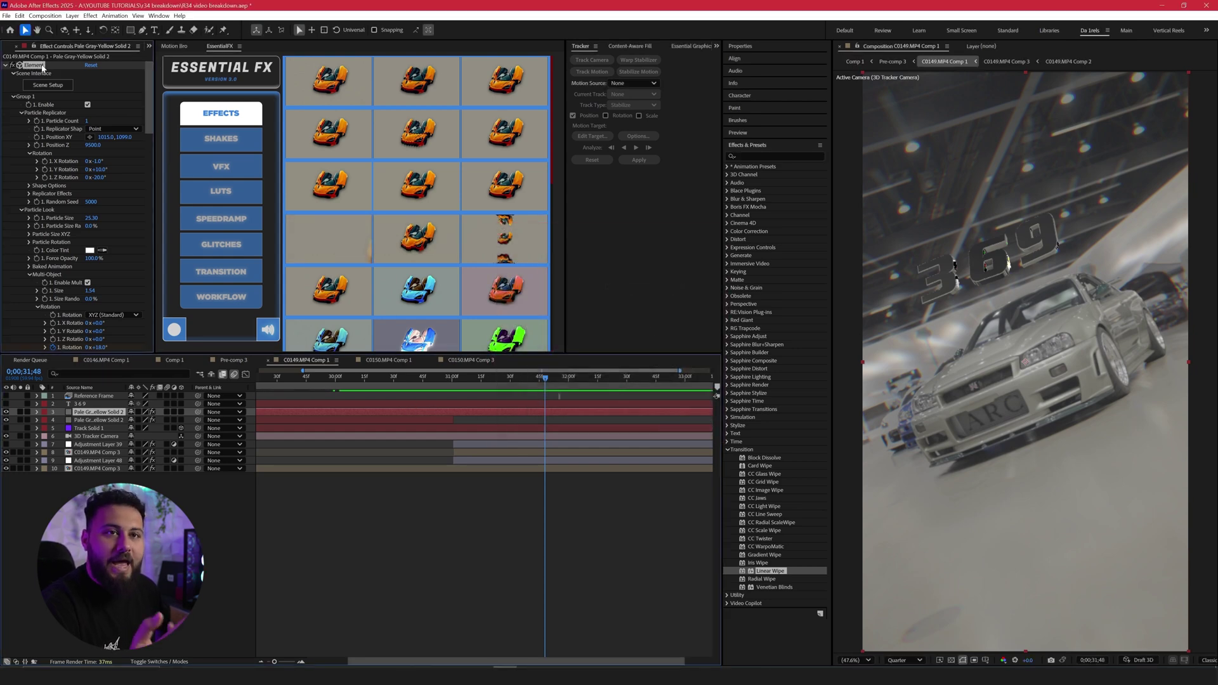
{"action": "left_click", "coordinate": [12, 98]}
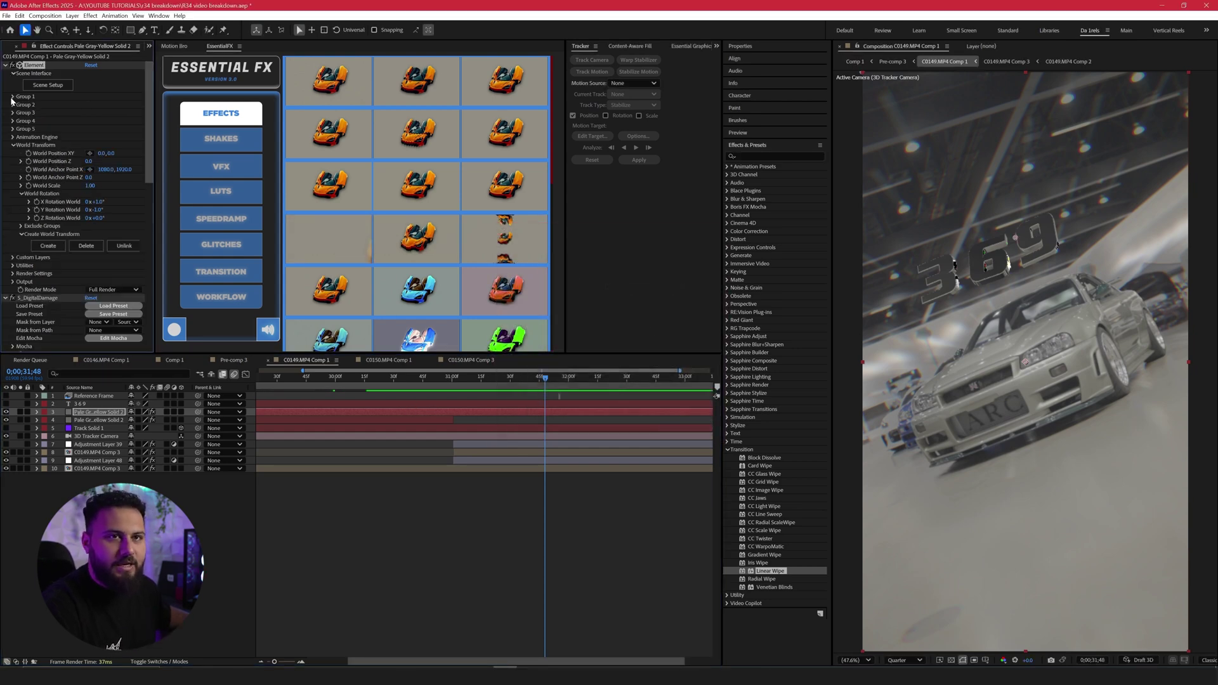
{"action": "left_click", "coordinate": [14, 146]}
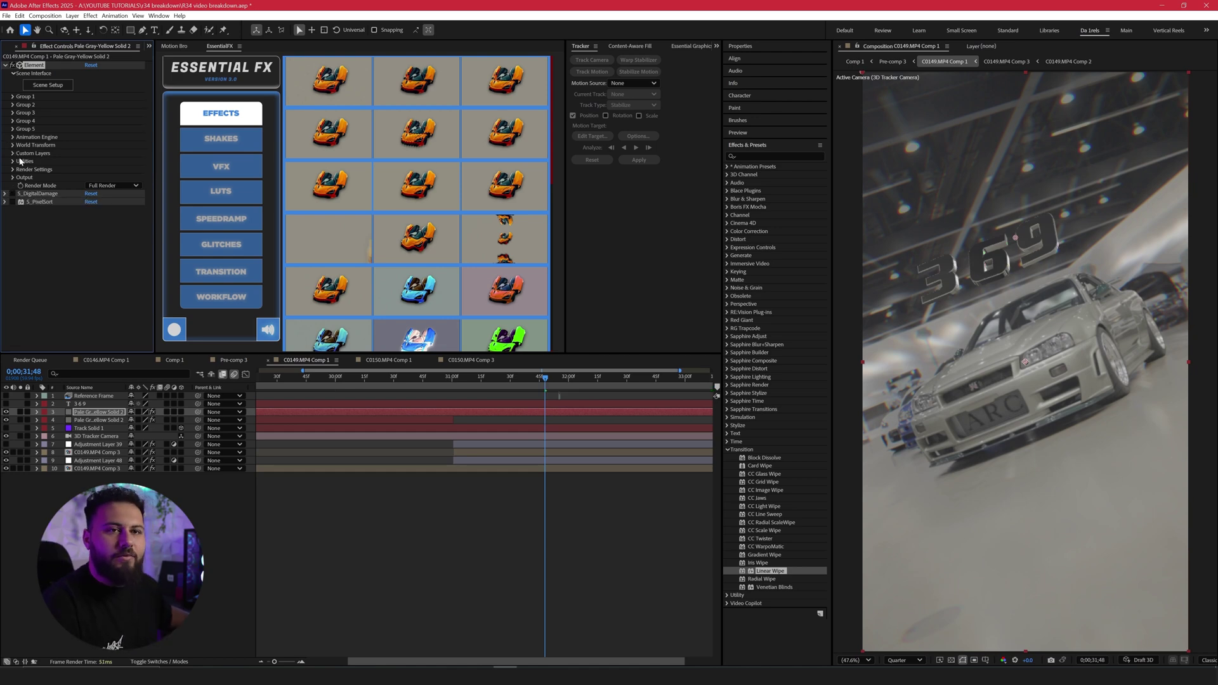
{"action": "left_click", "coordinate": [12, 153]}
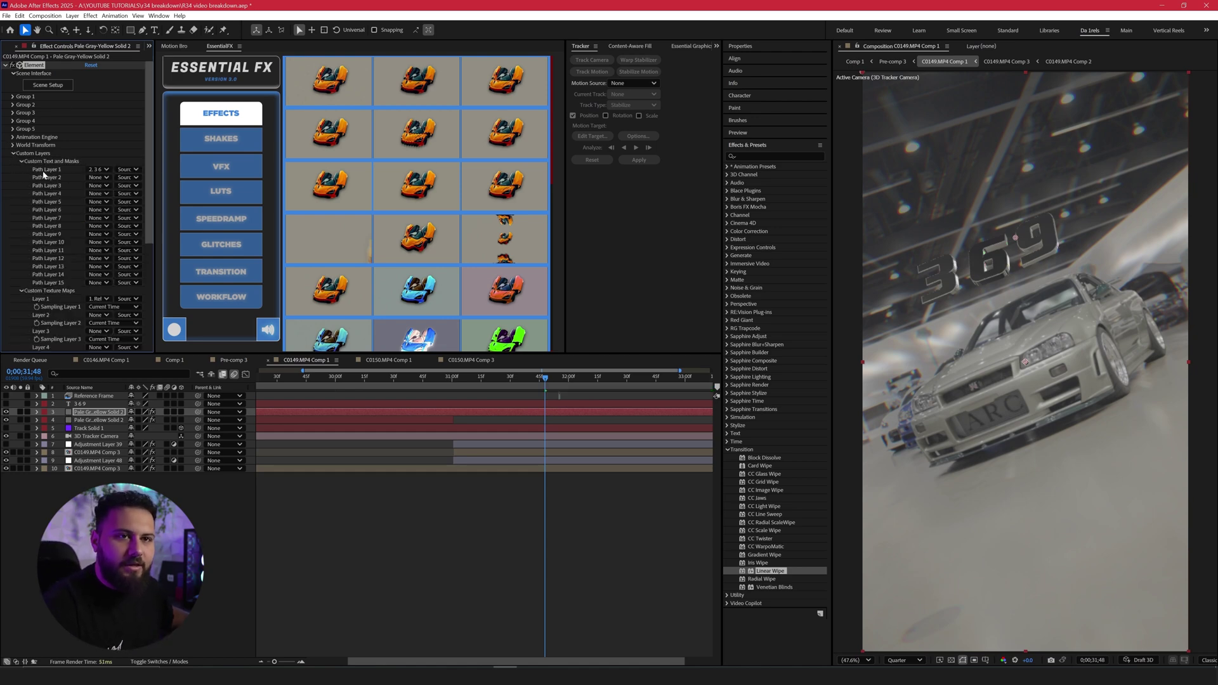
{"action": "left_click", "coordinate": [90, 170]}
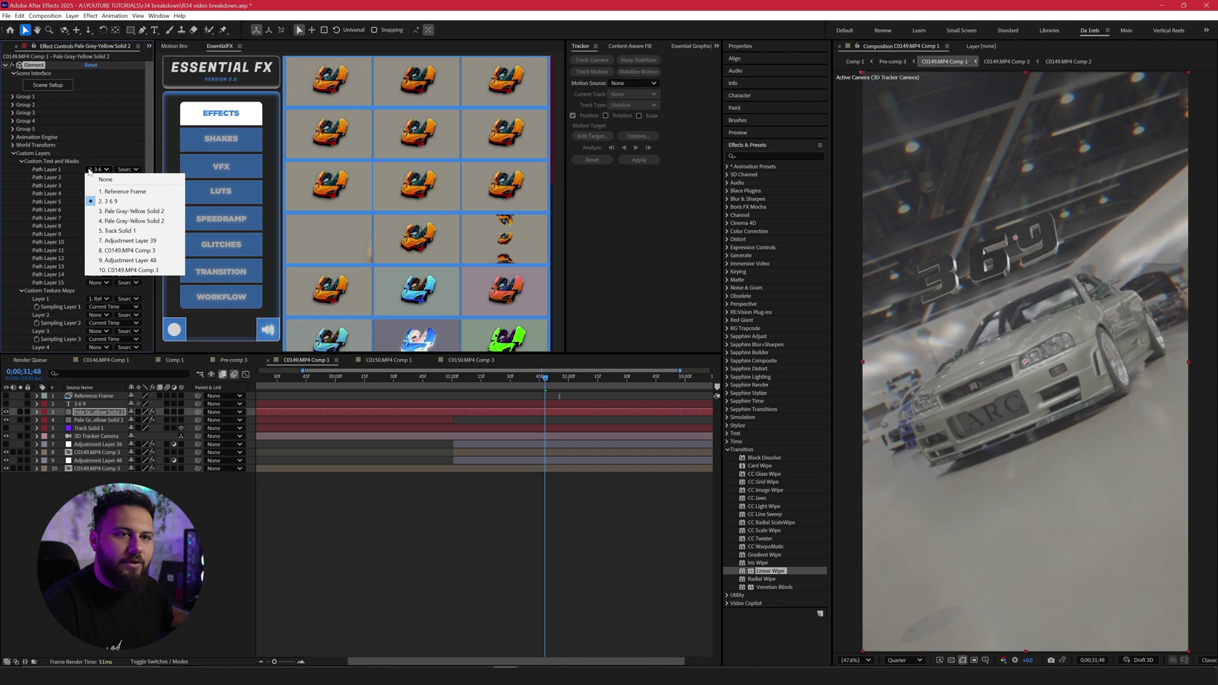
{"action": "left_click", "coordinate": [123, 201]}
{"action": "left_click", "coordinate": [58, 87]}
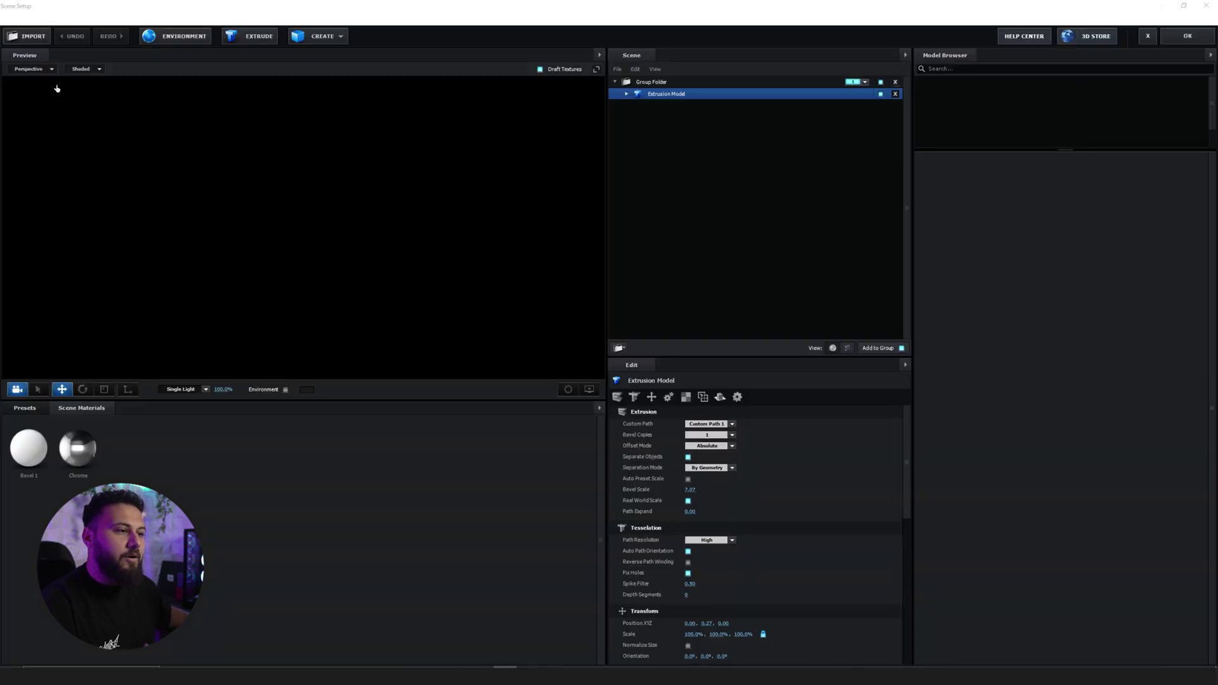
- Extrude a second model from the text path, shift it in depth, and undo both changes
{"action": "left_click", "coordinate": [248, 37]}
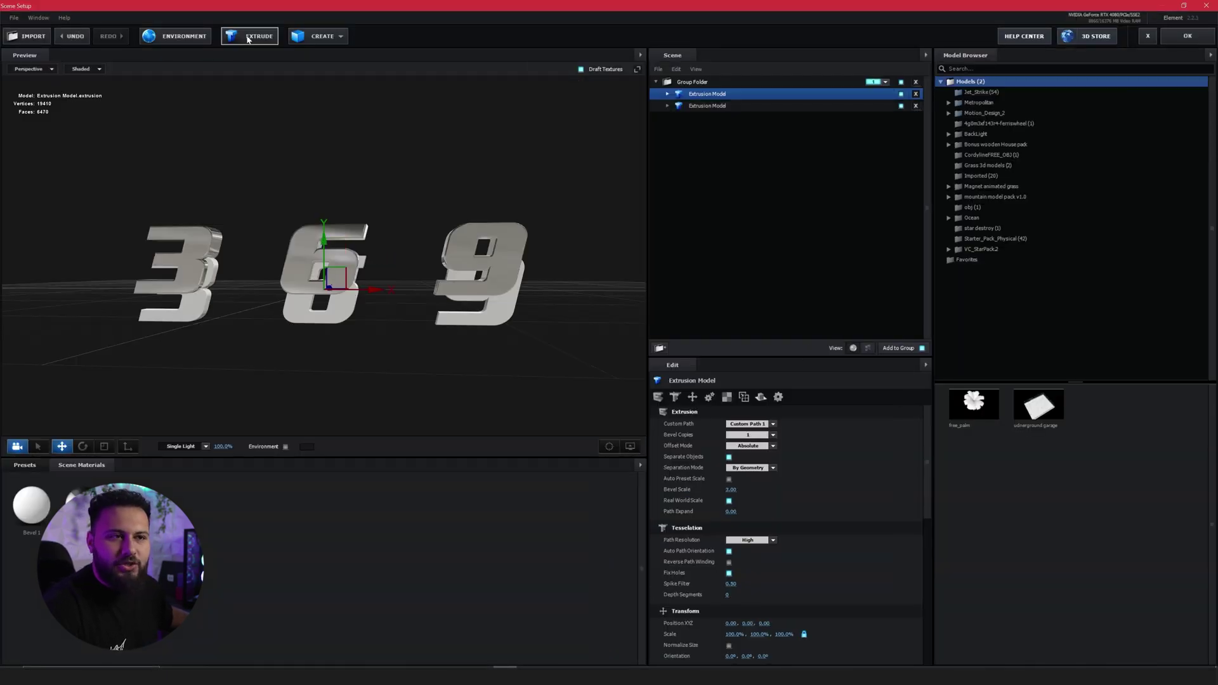
{"action": "left_click", "coordinate": [709, 106]}
{"action": "left_click_drag", "start_coordinate": [561, 232], "coordinate": [441, 244]}
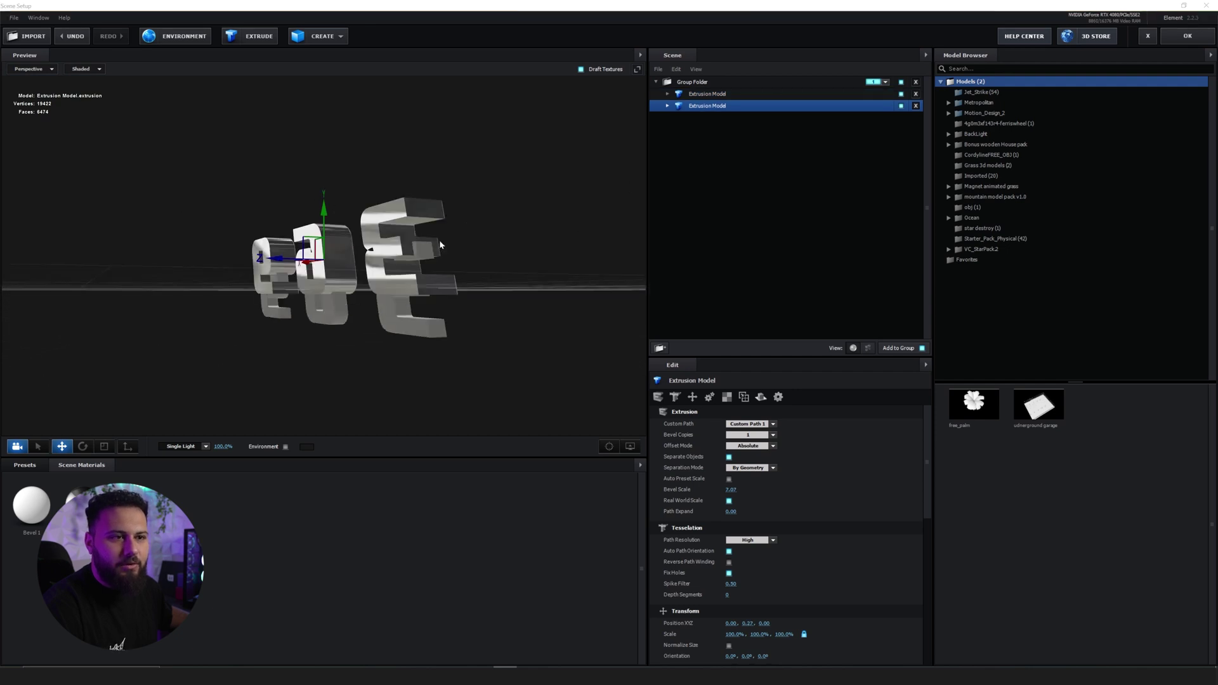
{"action": "left_click_drag", "start_coordinate": [285, 262], "coordinate": [174, 259]}
{"action": "left_click_drag", "start_coordinate": [244, 202], "coordinate": [417, 270]}
{"action": "key", "text": "ctrl+z"}
{"action": "key", "text": "ctrl+z"}
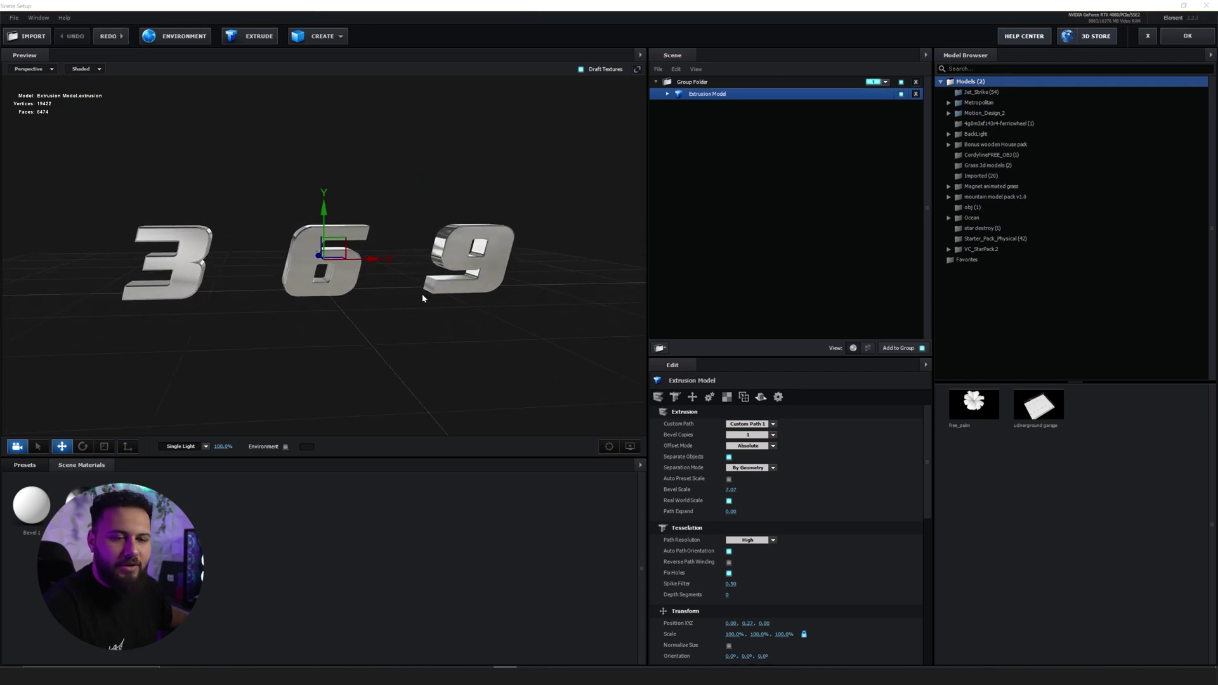
- Apply the Chrome material preset to the extruded 369 model and accept the scene
{"action": "left_click", "coordinate": [39, 464]}
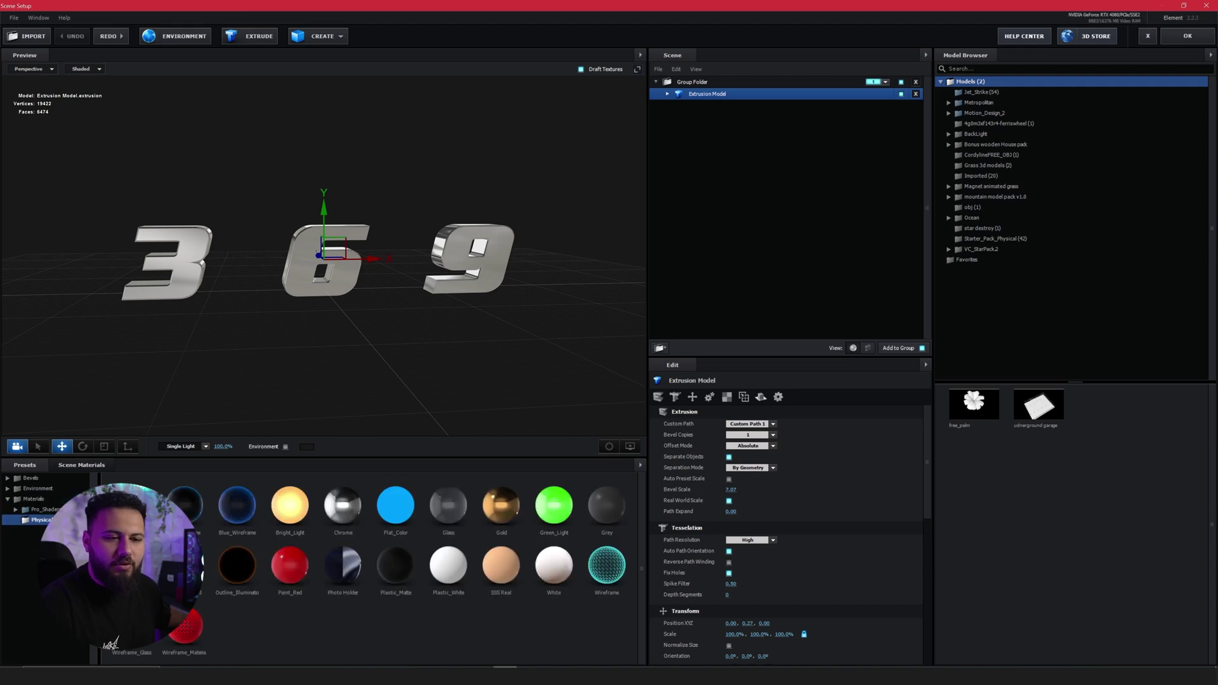
{"action": "left_click_drag", "start_coordinate": [342, 505], "coordinate": [347, 258]}
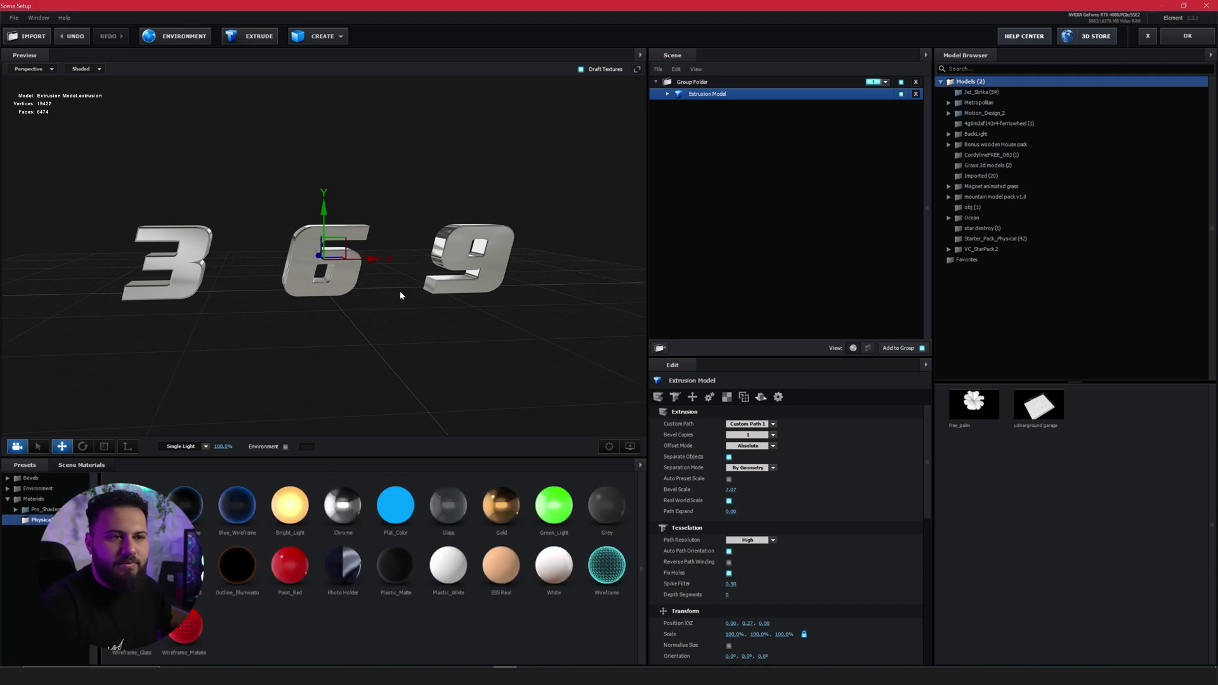
{"action": "left_click", "coordinate": [1185, 36]}
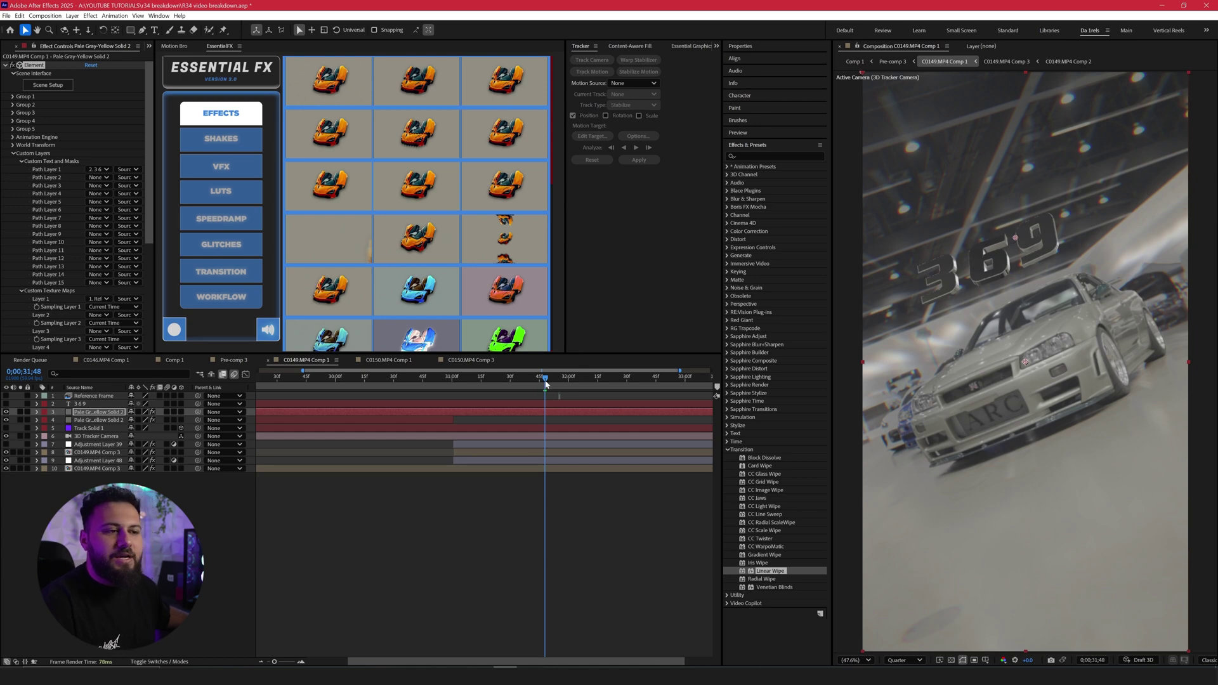
- Examine the Content-Aware Fill reference frame option with the playhead at 0;00;31;47
{"action": "key", "text": "Page_Up"}
{"action": "left_click", "coordinate": [627, 51]}
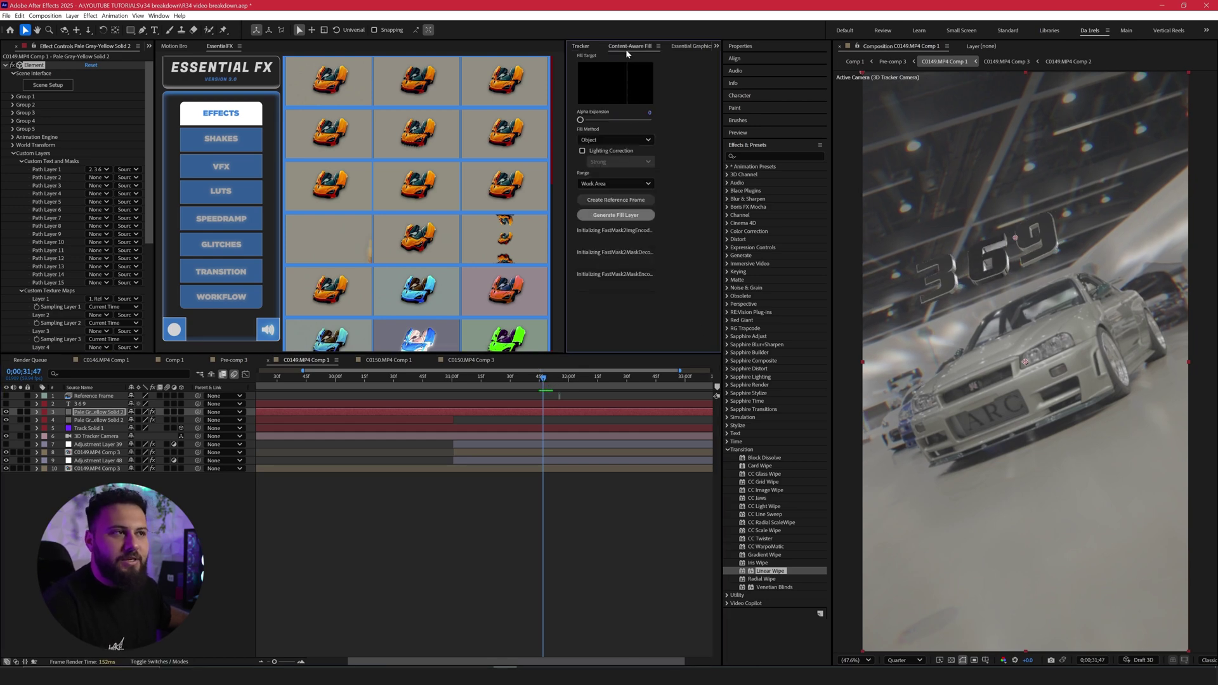
{"action": "left_click", "coordinate": [612, 200]}
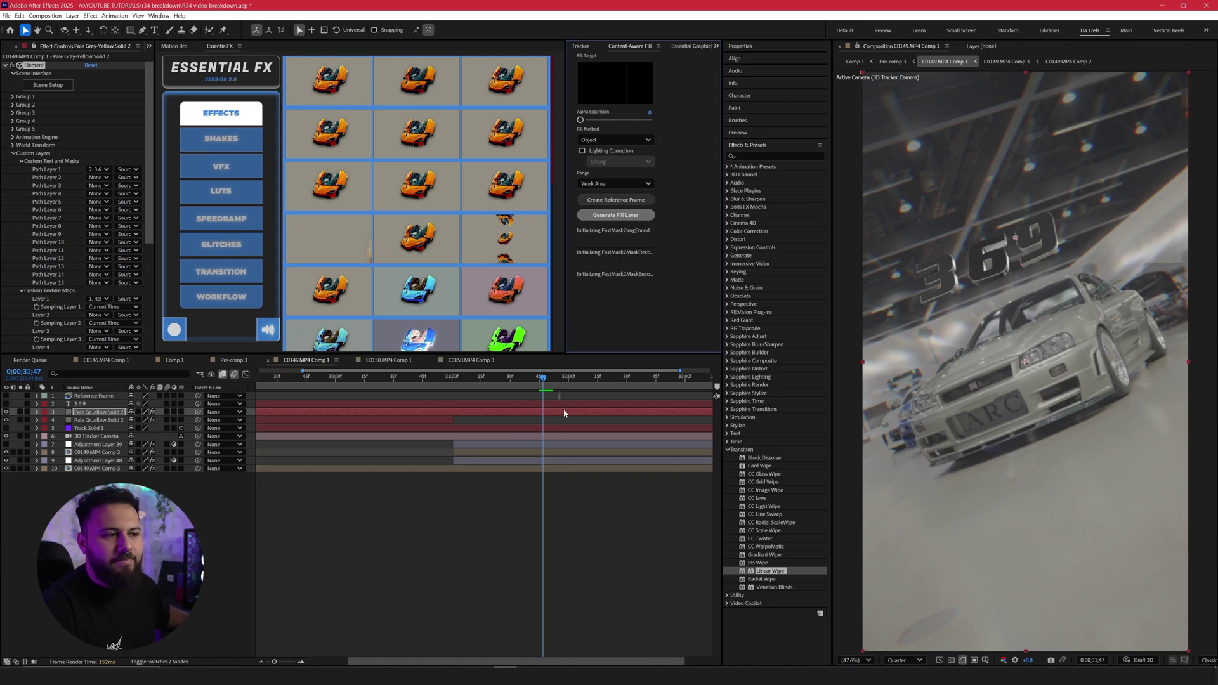
- Inspect the Reference Frame layer at 0;00;31;55, shown and in solo, and hide it again
{"action": "left_click", "coordinate": [559, 385]}
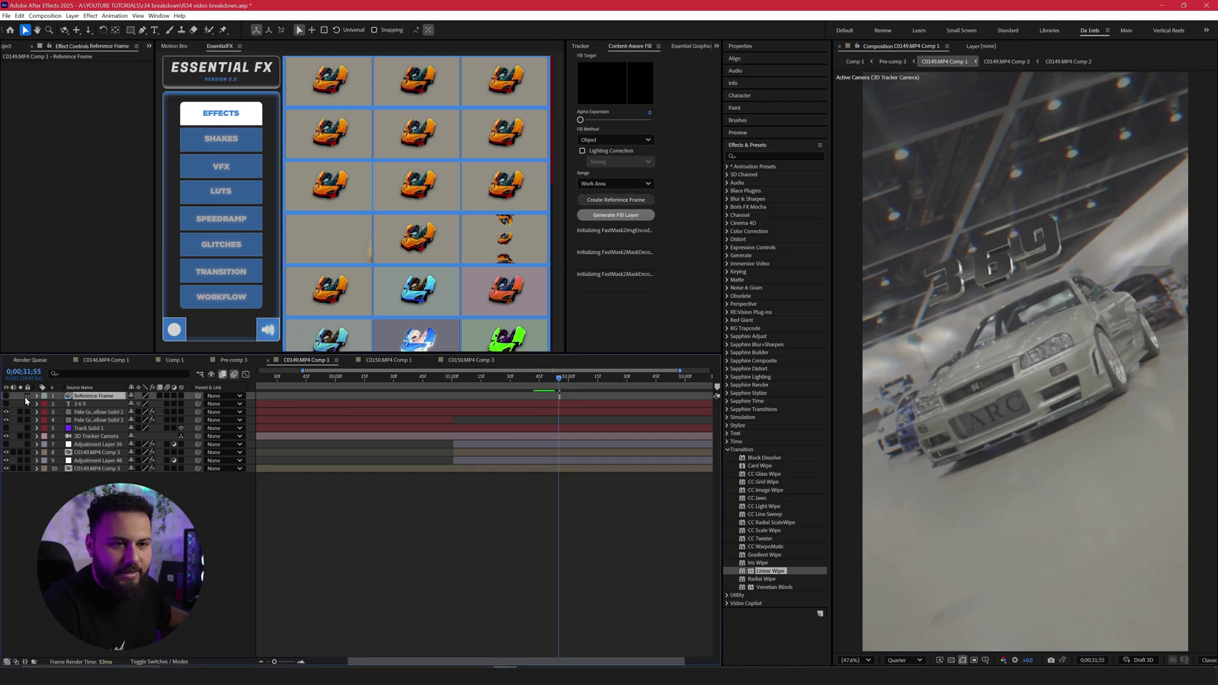
{"action": "left_click", "coordinate": [6, 396]}
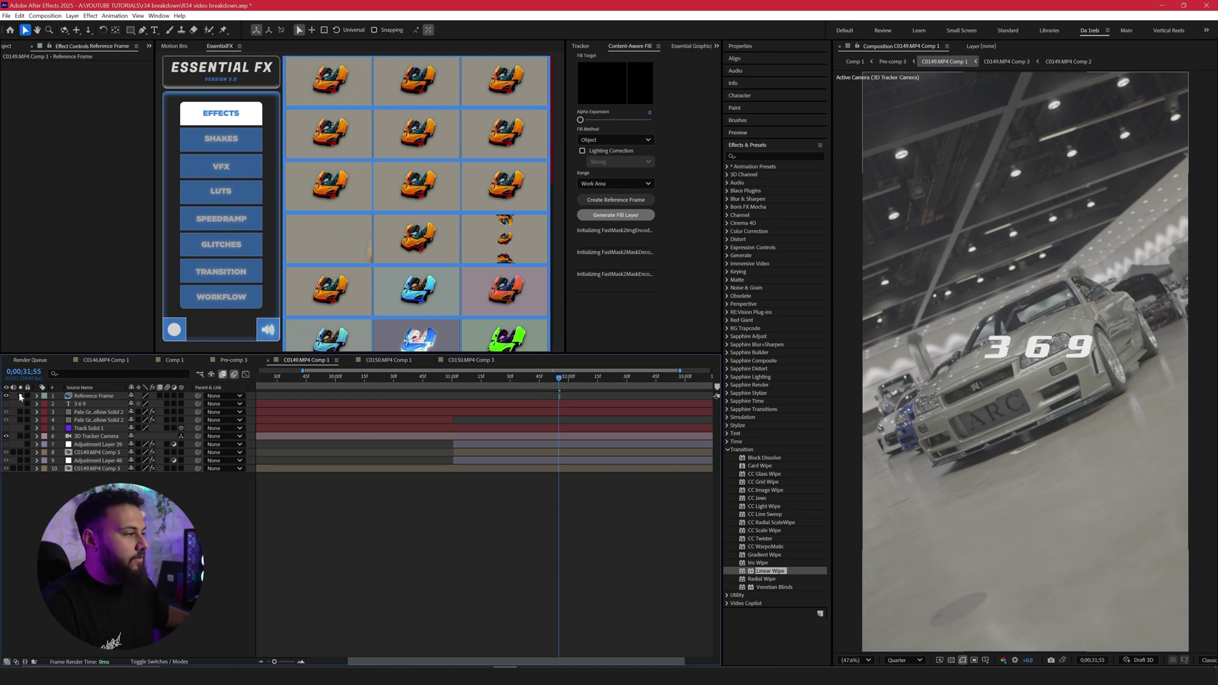
{"action": "left_click", "coordinate": [20, 396]}
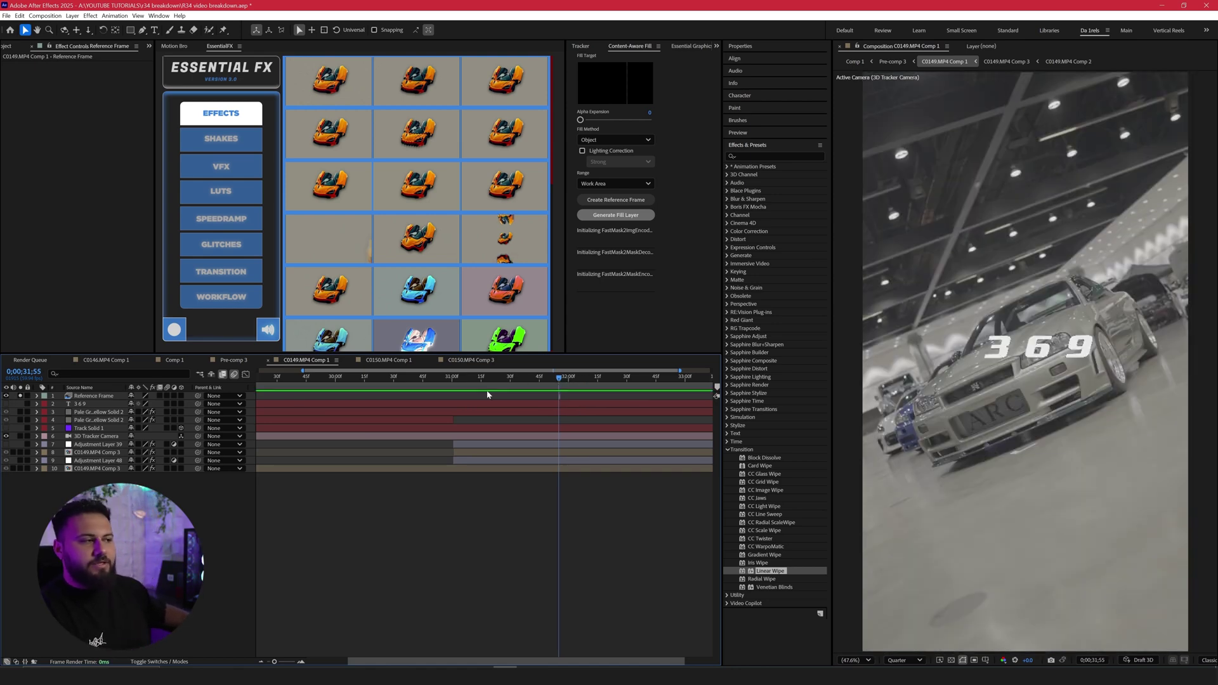
{"action": "left_click", "coordinate": [20, 396]}
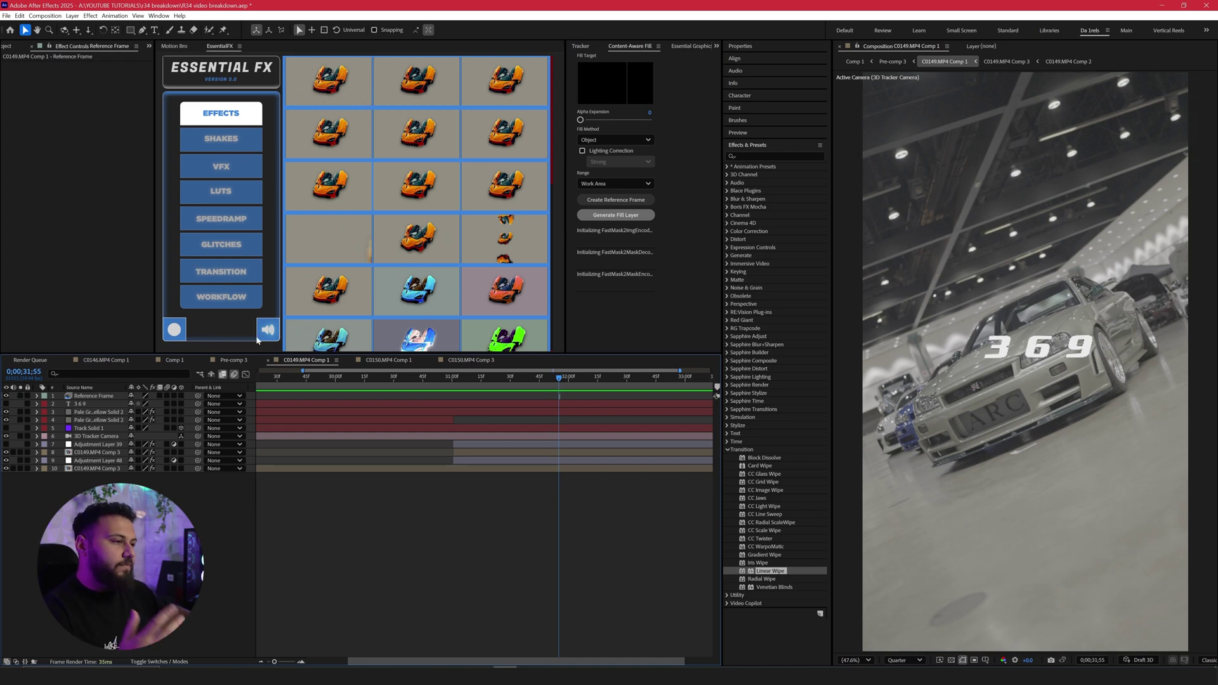
{"action": "left_click", "coordinate": [5, 396]}
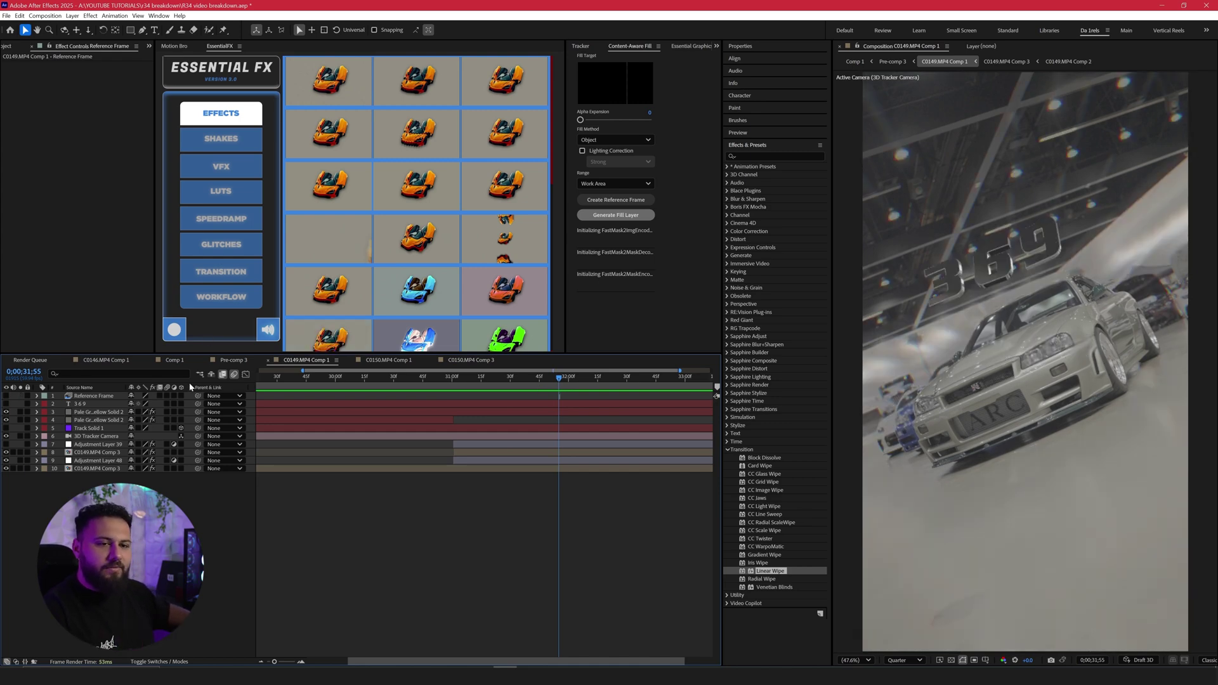
- Set Layer 1 of Element's Custom Texture Maps on the upper Pale Gray-Yellow solid to the Reference Frame layer
{"action": "left_click", "coordinate": [557, 411]}
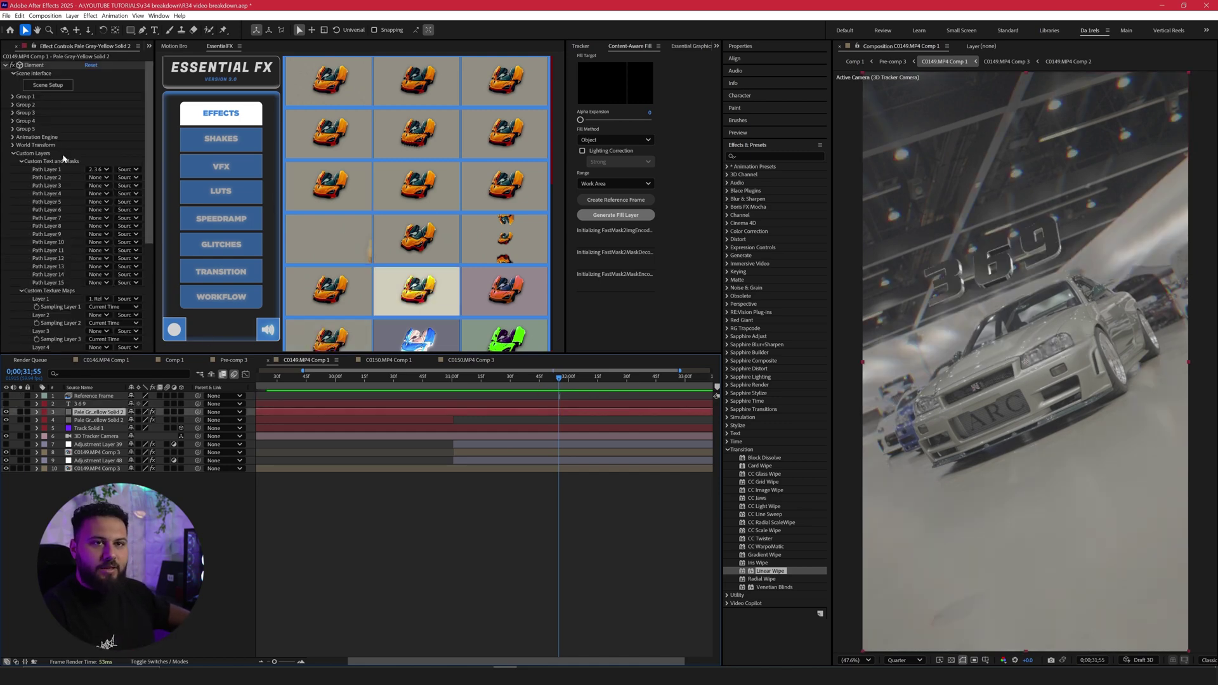
{"action": "left_click", "coordinate": [12, 154]}
{"action": "left_click", "coordinate": [12, 154]}
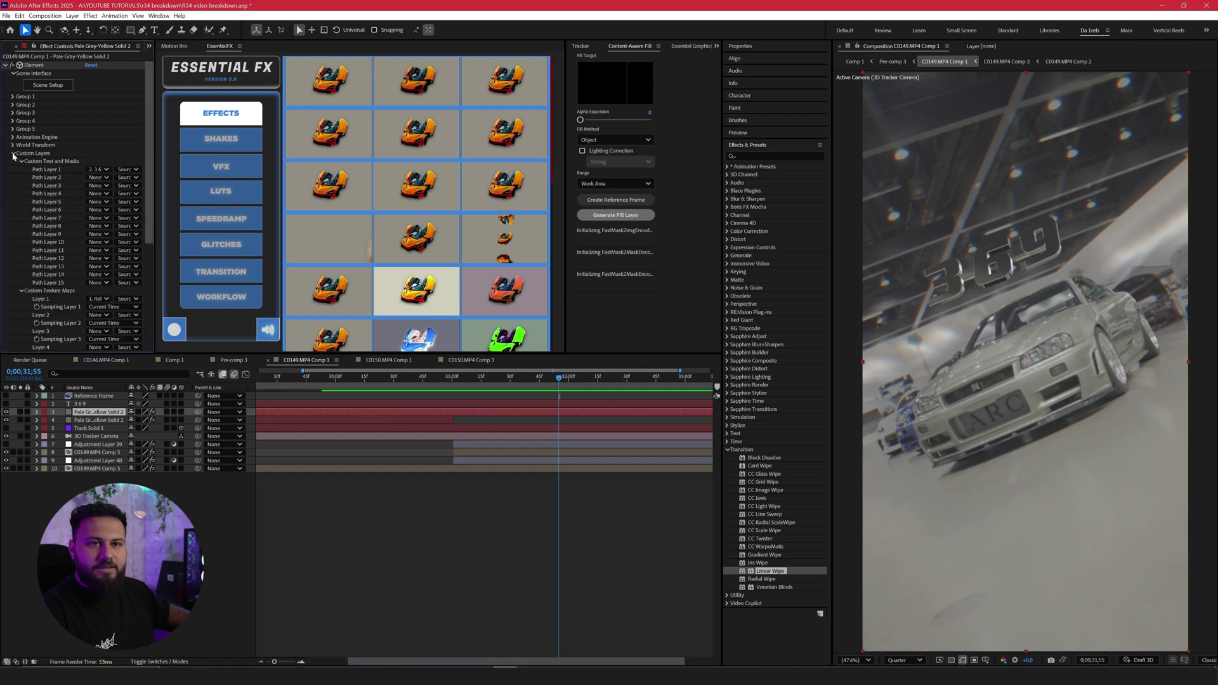
{"action": "left_click", "coordinate": [20, 161]}
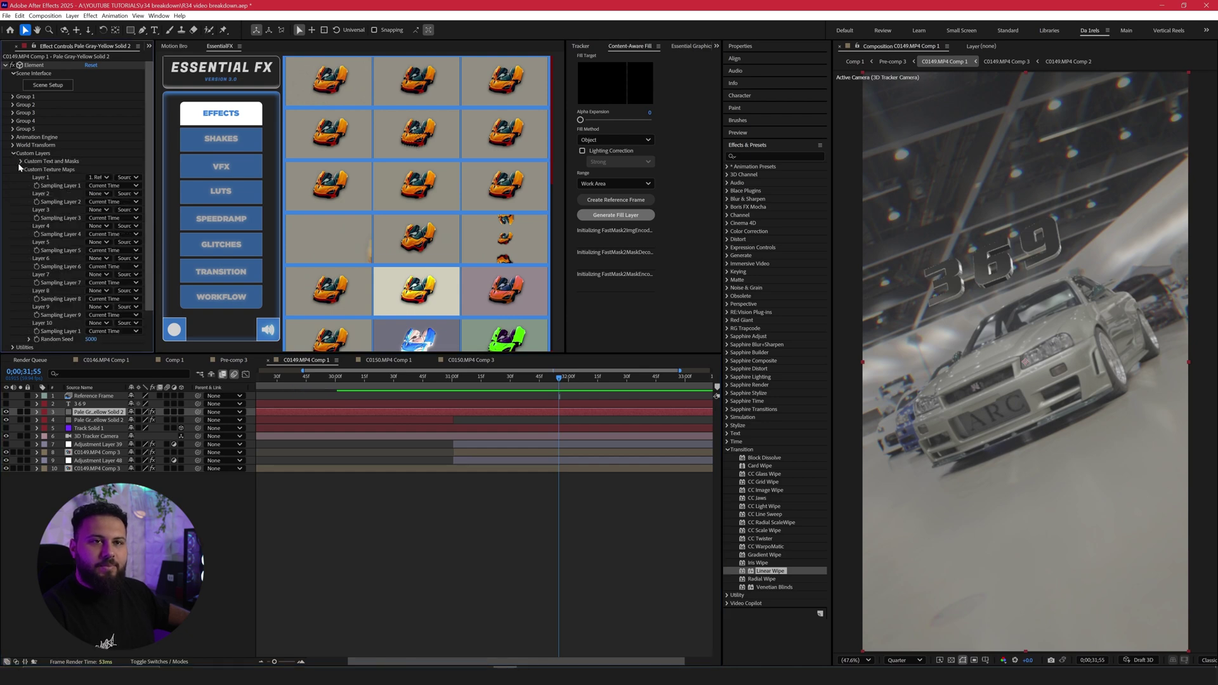
{"action": "left_click", "coordinate": [96, 178]}
{"action": "left_click", "coordinate": [111, 200]}
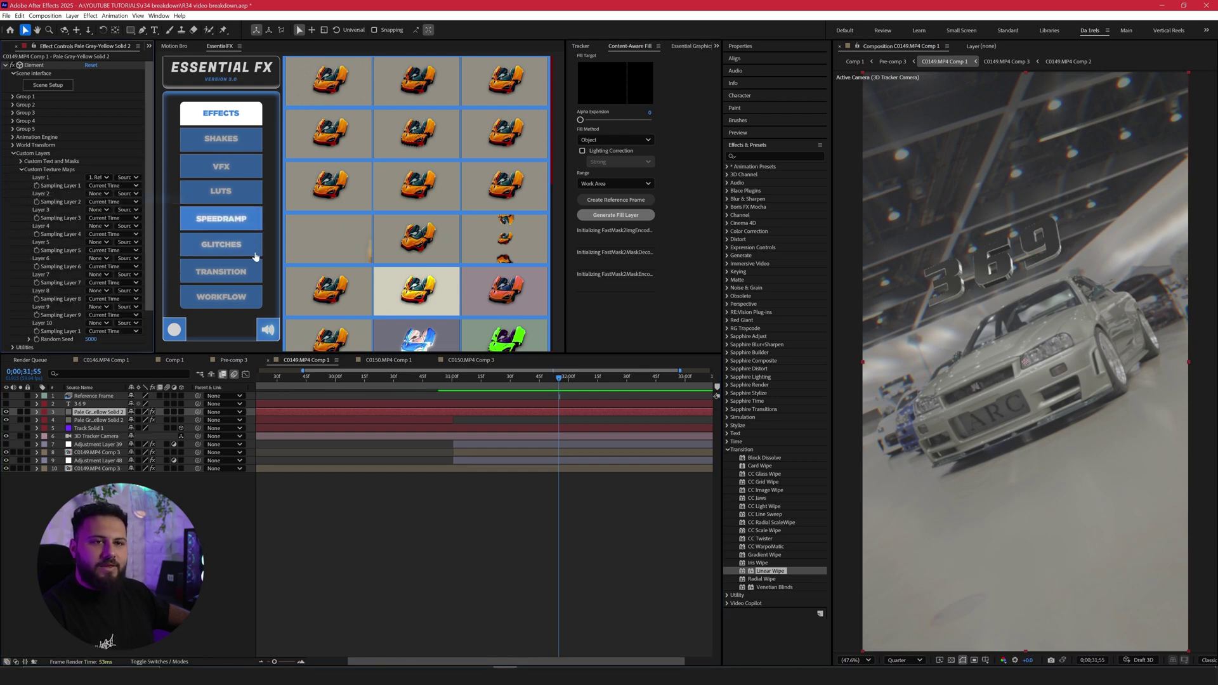
- Rename the Reference Frame layer as env
{"action": "right_click", "coordinate": [553, 399]}
{"action": "left_click", "coordinate": [577, 641]}
{"action": "type", "text": "c"}
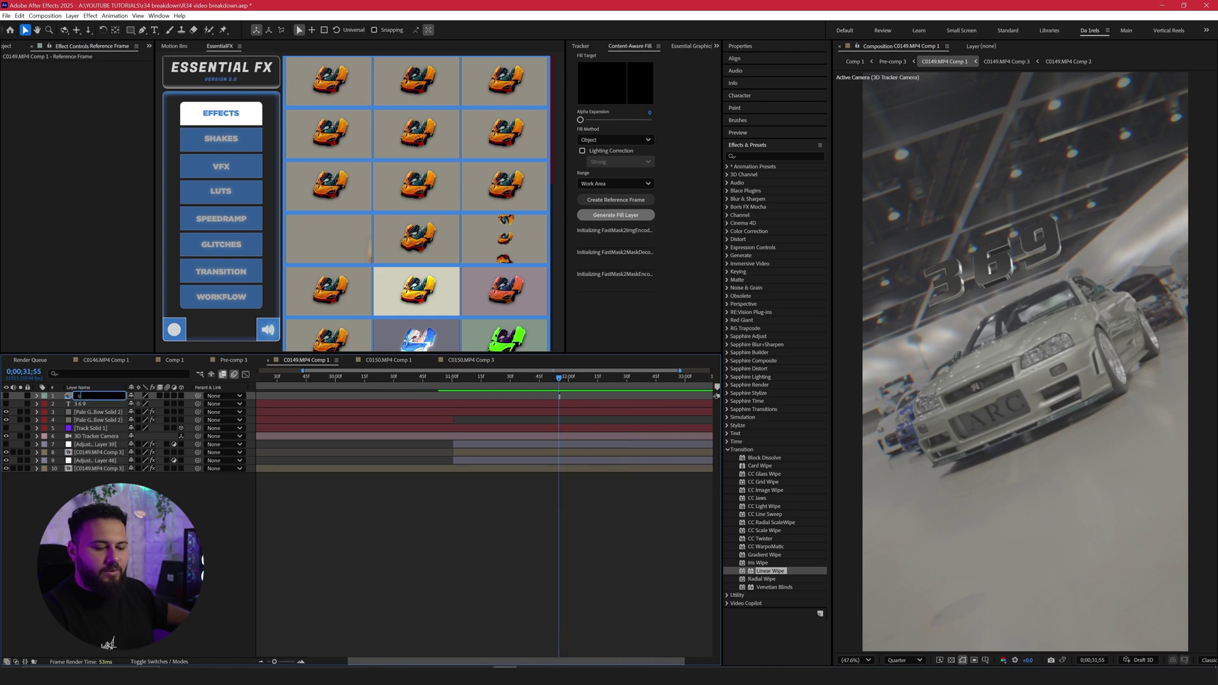
{"action": "type", "text": "nv"}
{"action": "left_click", "coordinate": [503, 407]}
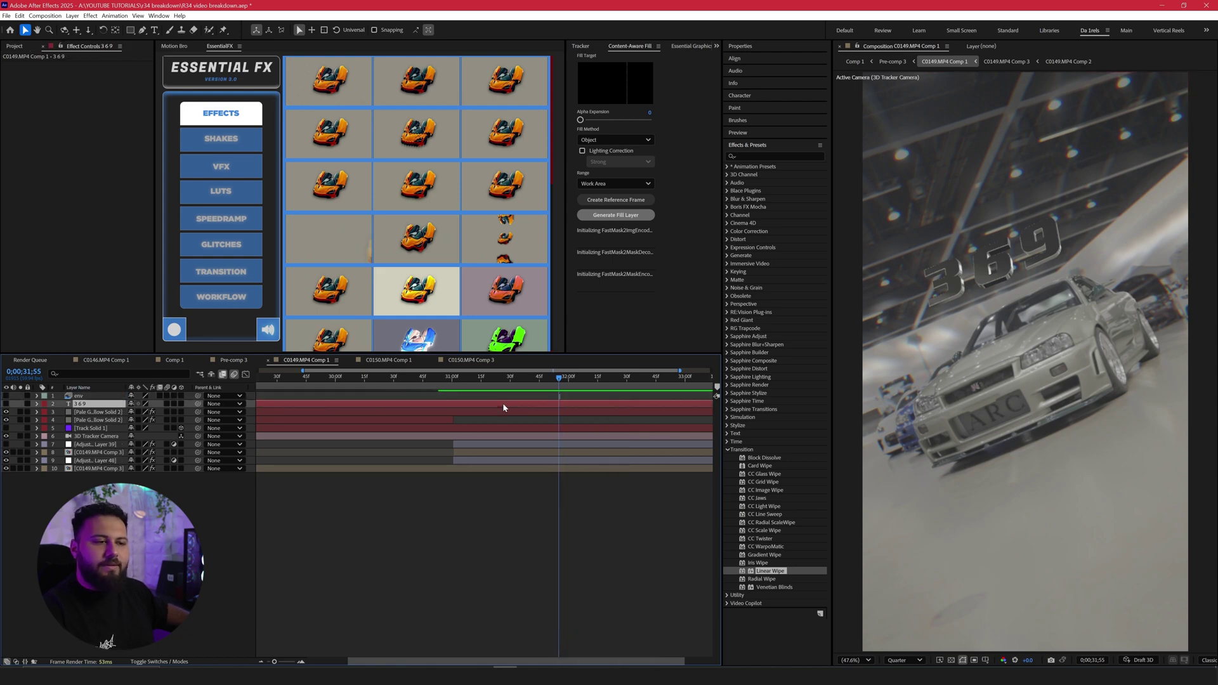
- In Element's Scene Setup, use Custom Layer 1 as the environment texture with the input white level at about 0.88
{"action": "left_click", "coordinate": [504, 413]}
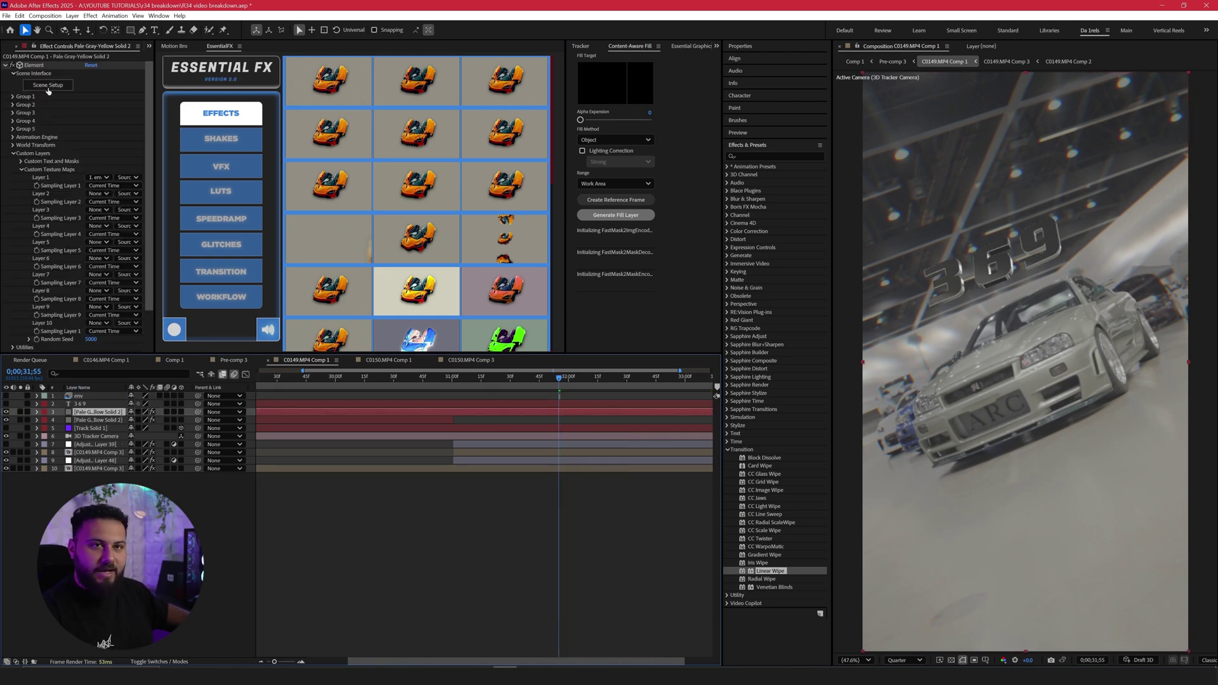
{"action": "left_click", "coordinate": [48, 85]}
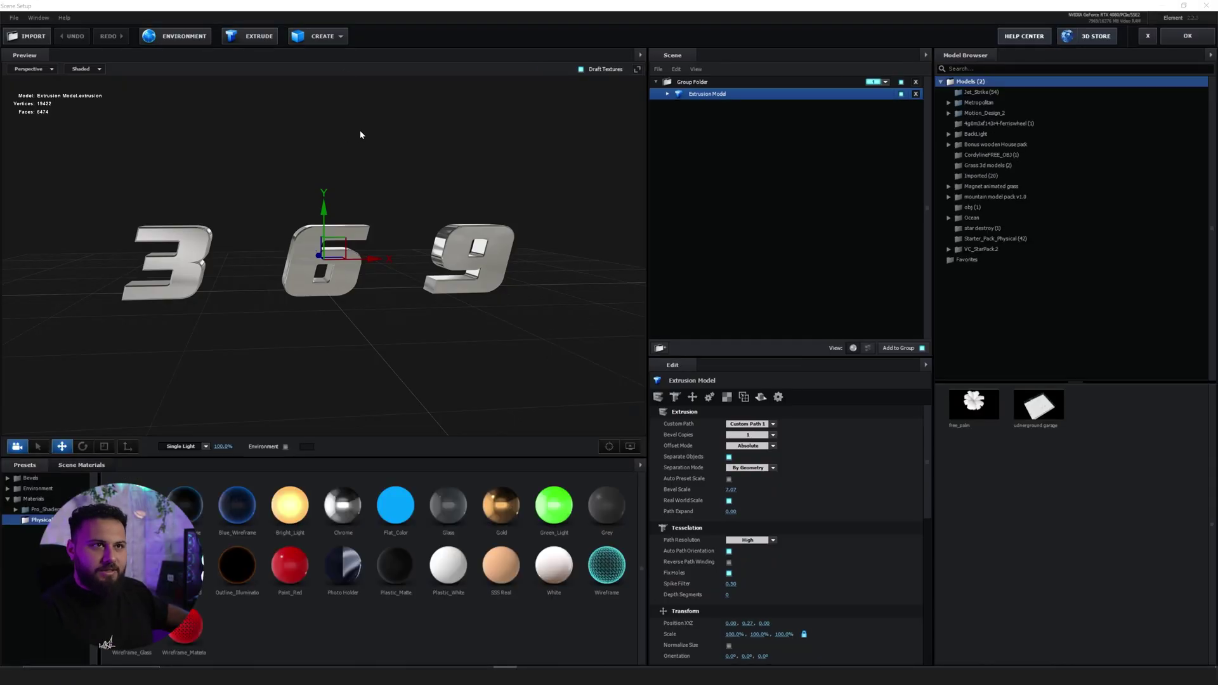
{"action": "left_click", "coordinate": [176, 35]}
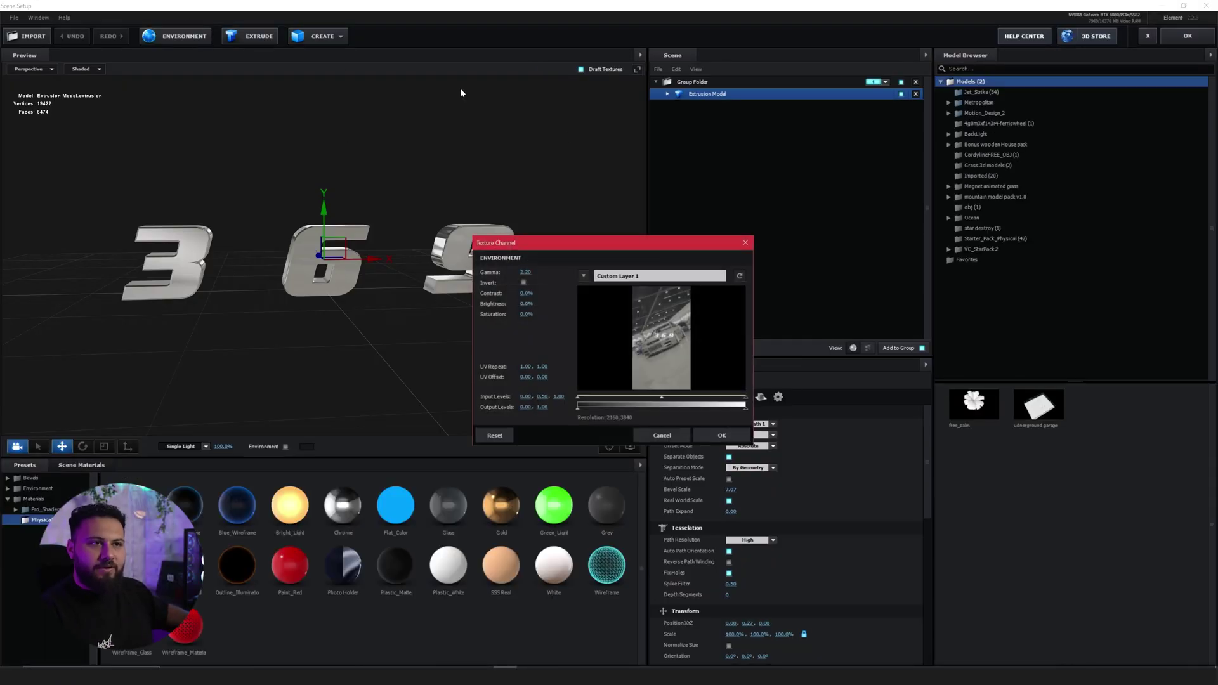
{"action": "left_click", "coordinate": [583, 277]}
{"action": "left_click", "coordinate": [664, 360]}
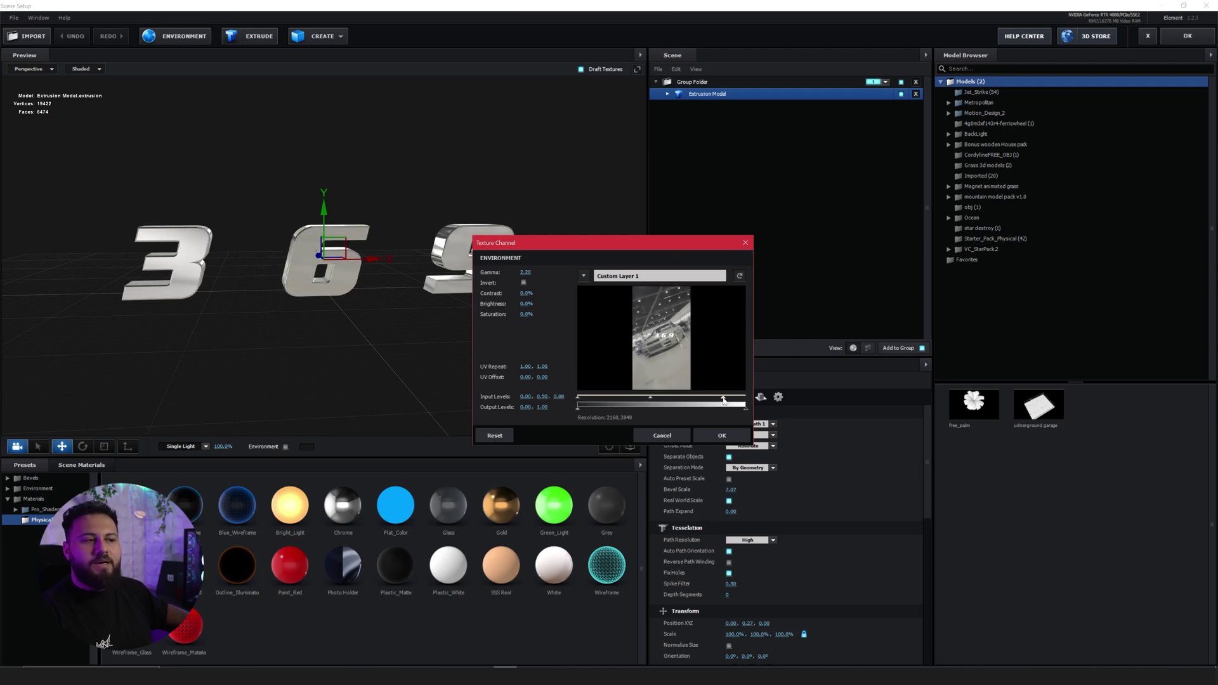
{"action": "left_click", "coordinate": [722, 435]}
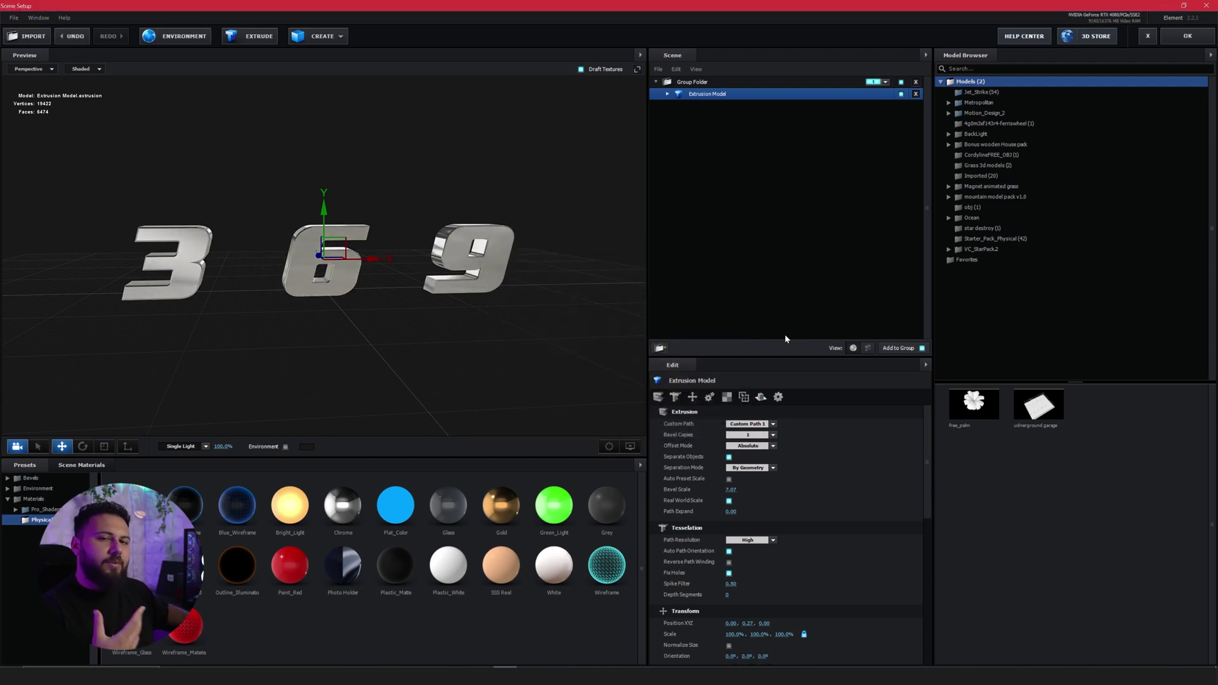
- Accept the Element scene and save the project with the playhead at 0;00;32;01
{"action": "left_click", "coordinate": [1188, 35]}
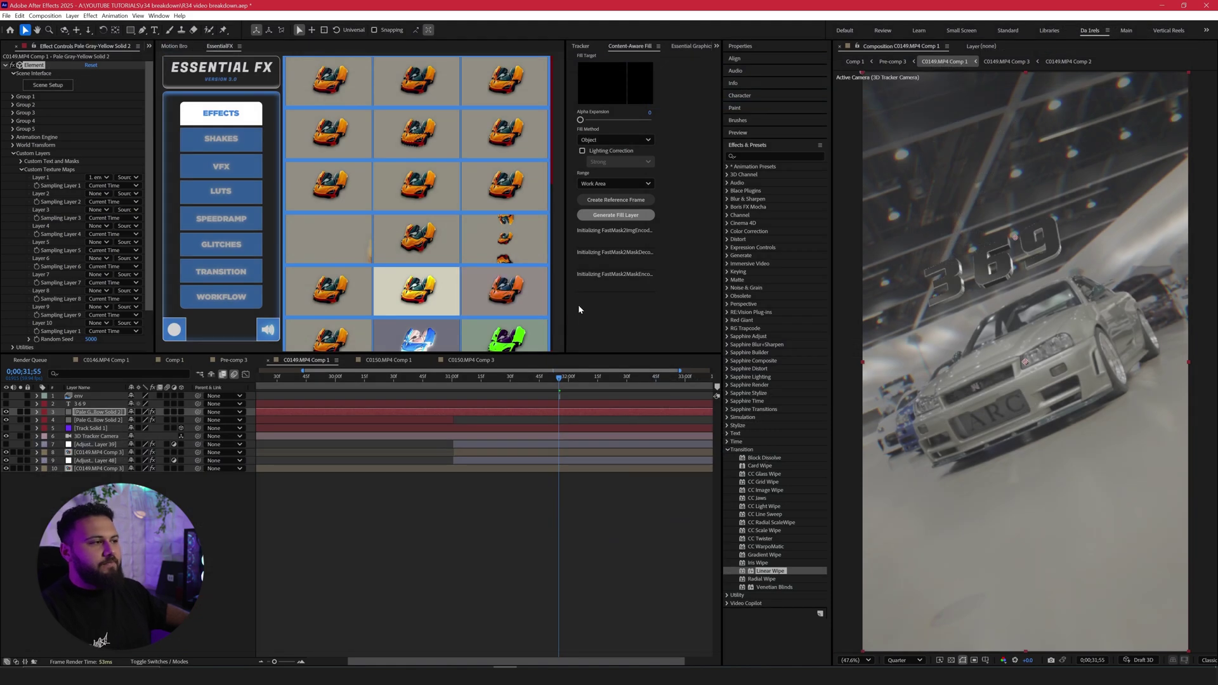
{"action": "left_click", "coordinate": [569, 378]}
{"action": "key", "text": "ctrl+s"}
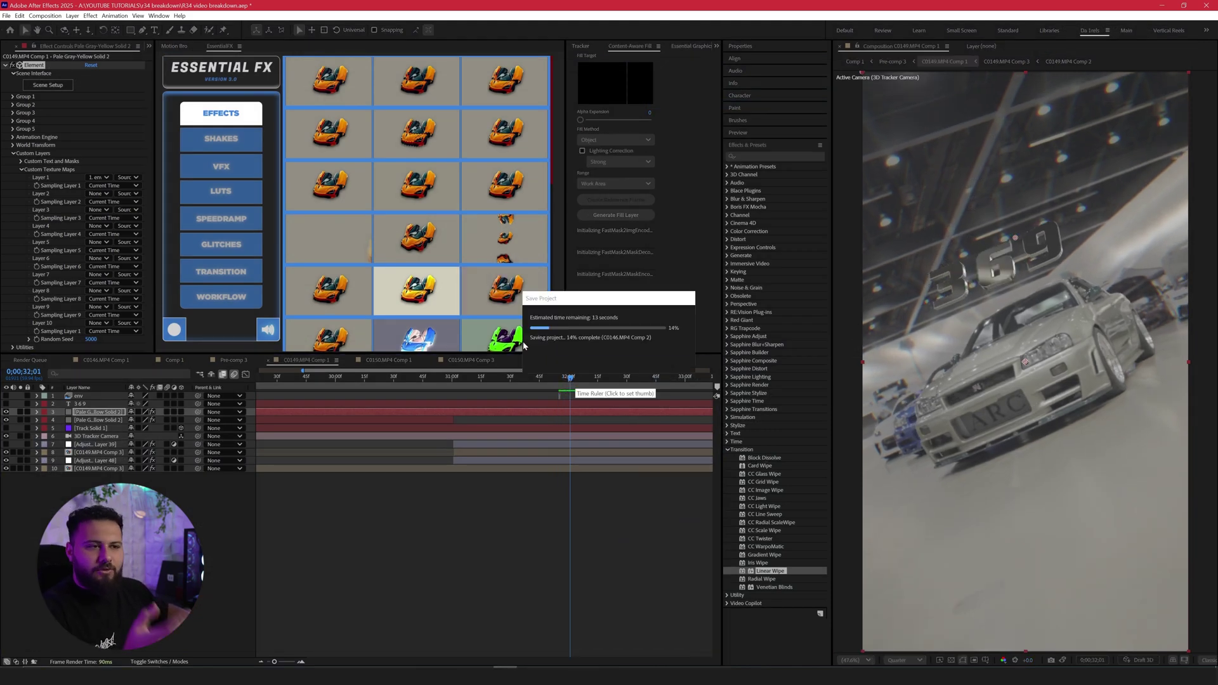
- Set Element Group 1's position to 964.0, 1099.0 with Position Z at 10010.0, and go to about 0;00;31;03
{"action": "left_click", "coordinate": [12, 146]}
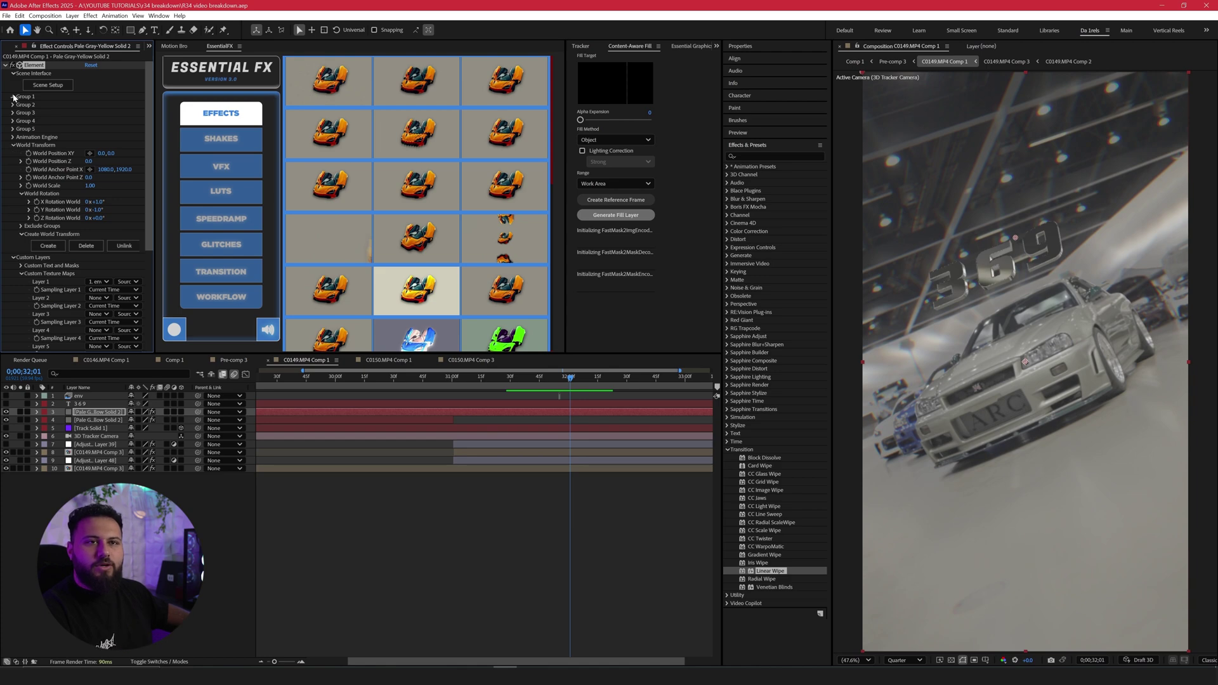
{"action": "left_click", "coordinate": [14, 97]}
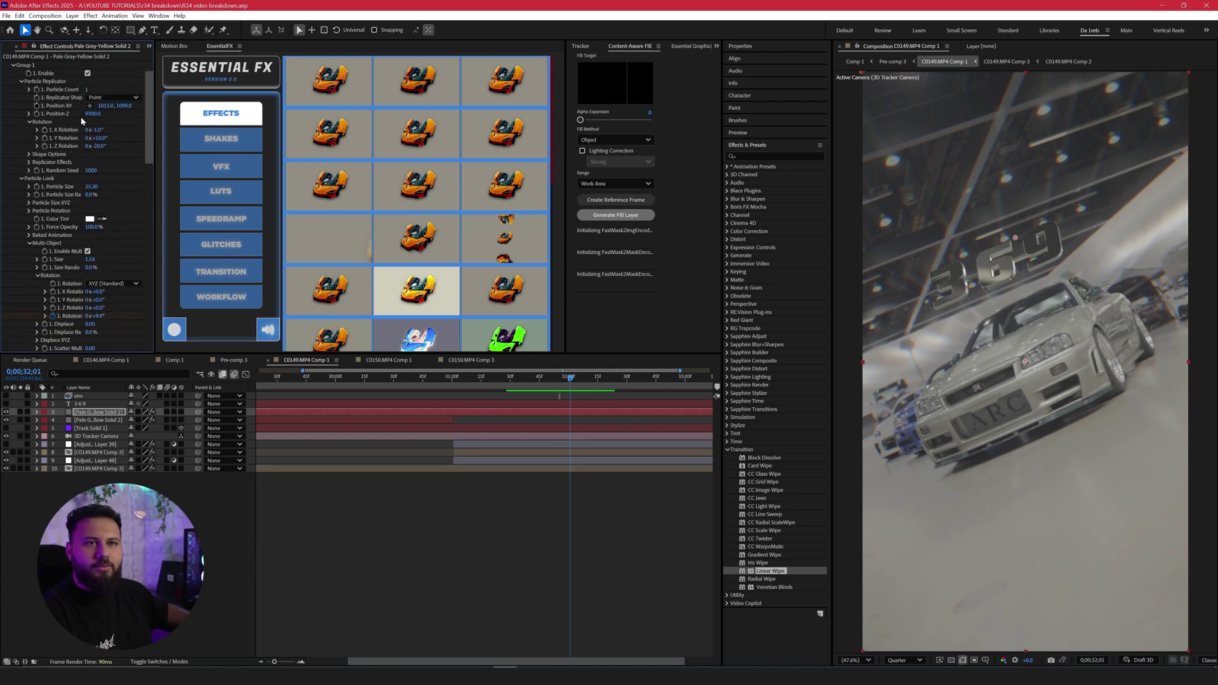
{"action": "mouse_move", "coordinate": [93, 114]}
{"action": "left_mouse_down"}
{"action": "mouse_move", "coordinate": [133, 131]}
{"action": "mouse_move", "coordinate": [96, 106]}
{"action": "left_mouse_up"}
{"action": "left_click", "coordinate": [466, 388]}
{"action": "left_click_drag", "start_coordinate": [467, 389], "coordinate": [458, 388]}
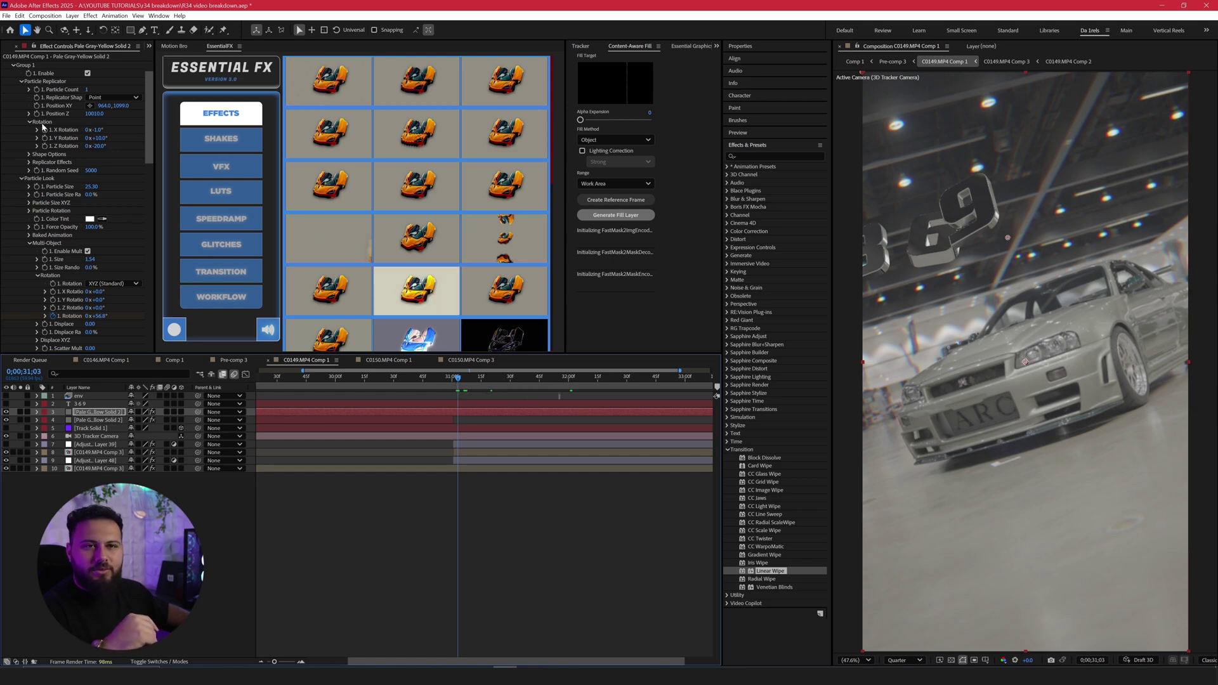
- Try Group 1's Multi-Object switch, size randomness and displace randomness, and restore their original settings
{"action": "scroll", "coordinate": [43, 128], "scroll_direction": "up", "scroll_amount": 2}
{"action": "left_click", "coordinate": [13, 98]}
{"action": "left_click", "coordinate": [13, 98]}
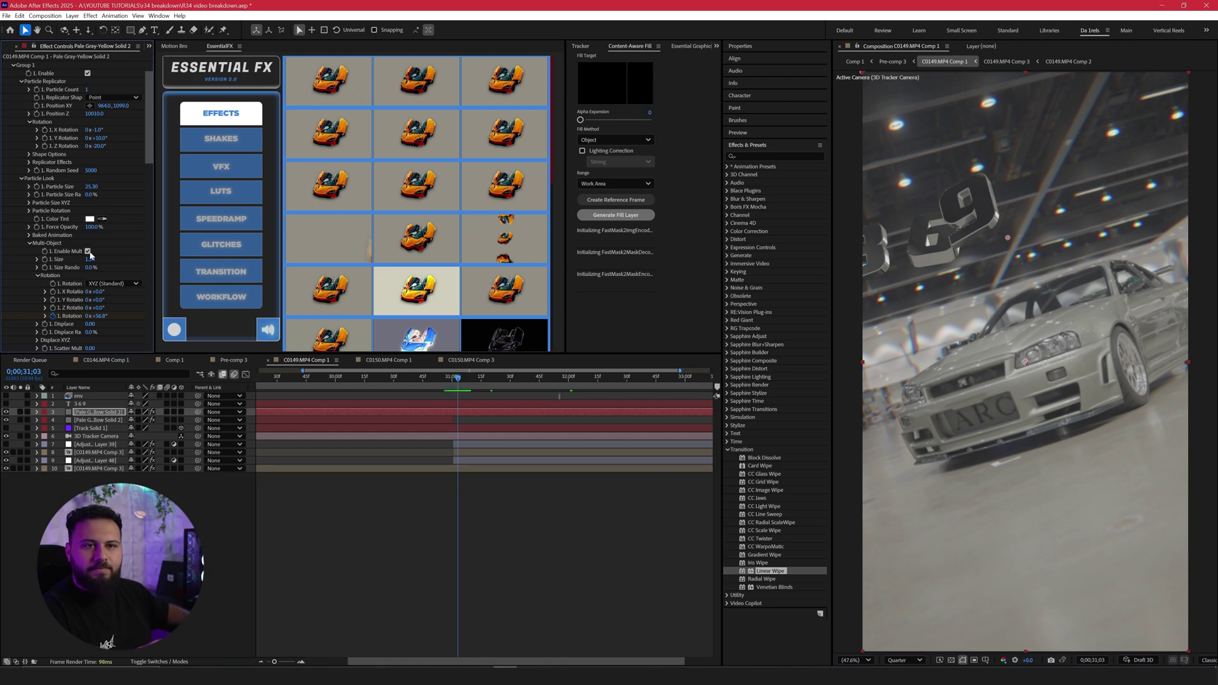
{"action": "scroll", "coordinate": [63, 254], "scroll_direction": "down", "scroll_amount": 2}
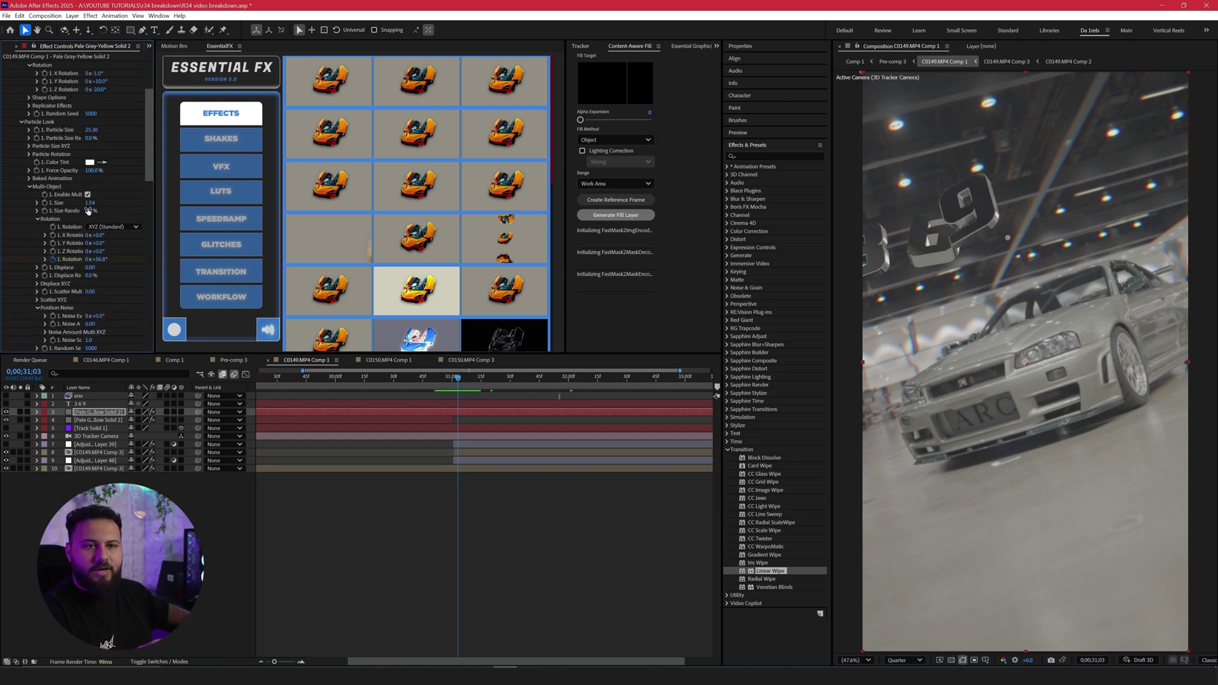
{"action": "left_click", "coordinate": [89, 195]}
{"action": "left_click", "coordinate": [88, 195]}
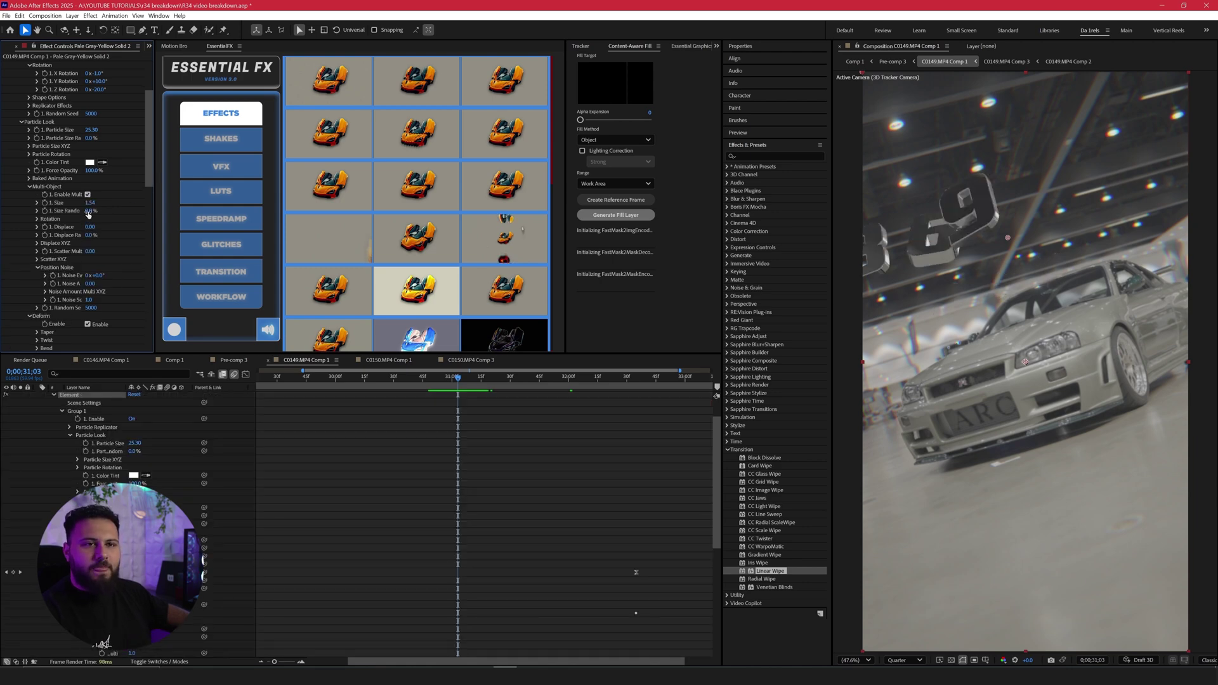
{"action": "left_click_drag", "start_coordinate": [90, 211], "coordinate": [221, 236]}
{"action": "left_click_drag", "start_coordinate": [90, 236], "coordinate": [107, 282]}
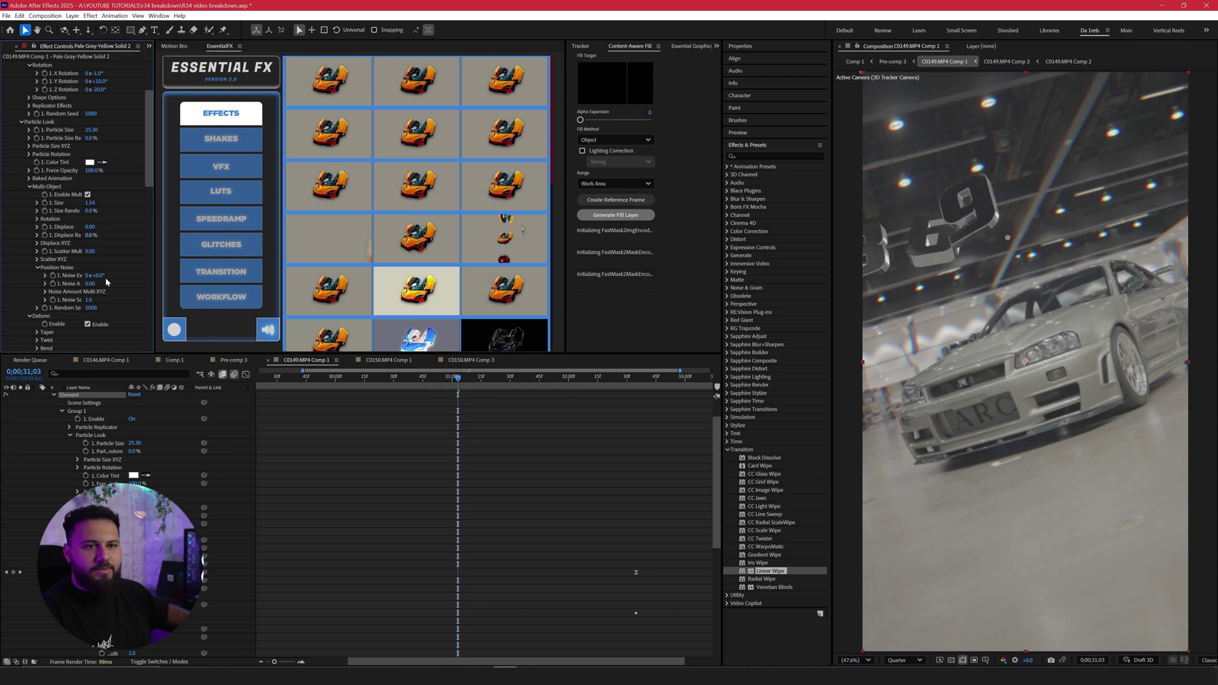
- Keyframe Group 1's Multi-Object Z Scatter at 0;00;31;03 and its rotation at 0;00;32;16
{"action": "left_click", "coordinate": [37, 260]}
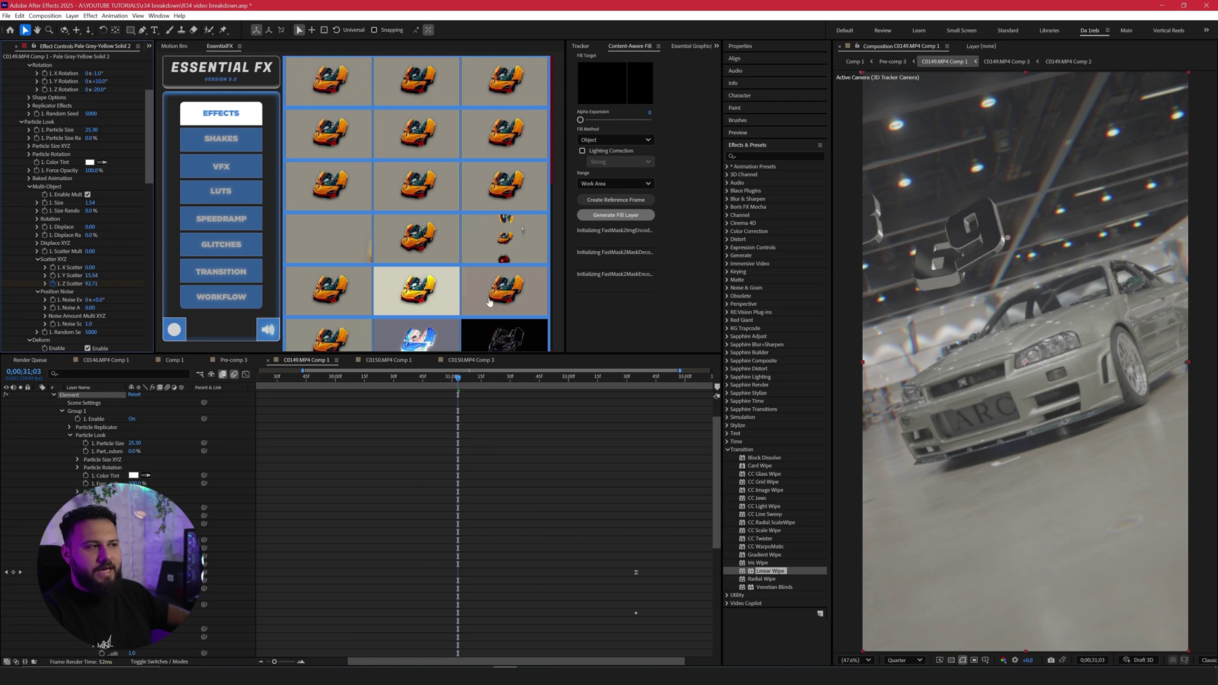
{"action": "left_click_drag", "start_coordinate": [87, 285], "coordinate": [514, 401]}
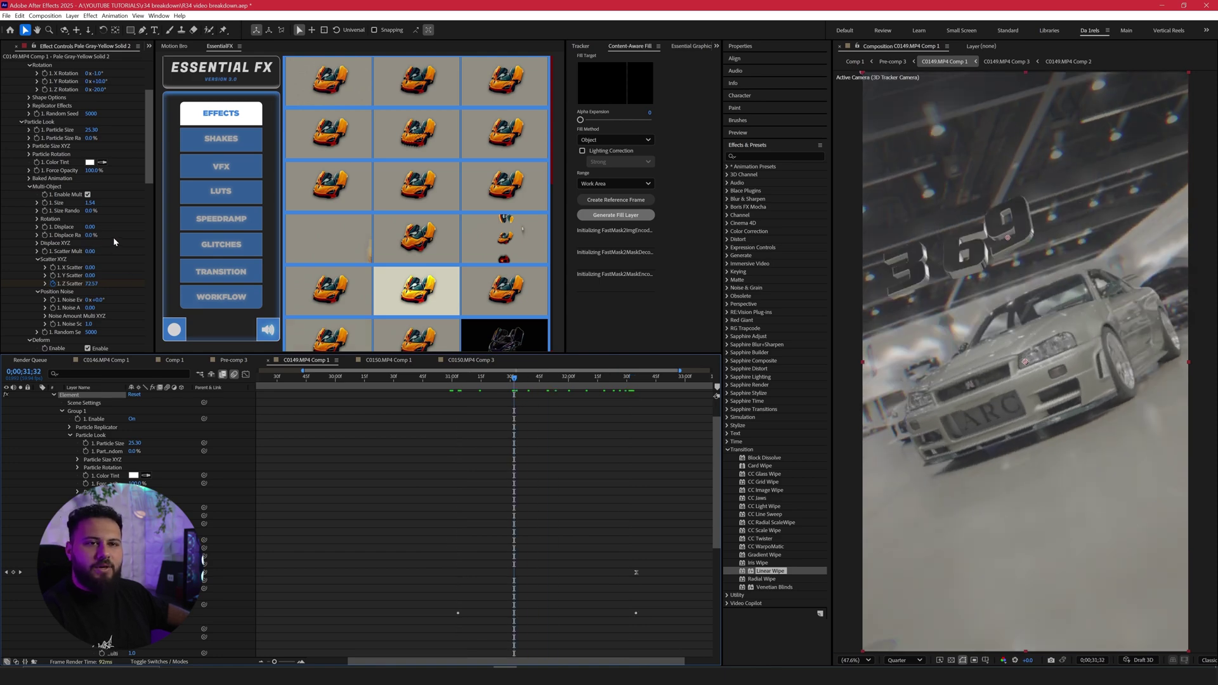
{"action": "scroll", "coordinate": [114, 241], "scroll_direction": "down", "scroll_amount": 2}
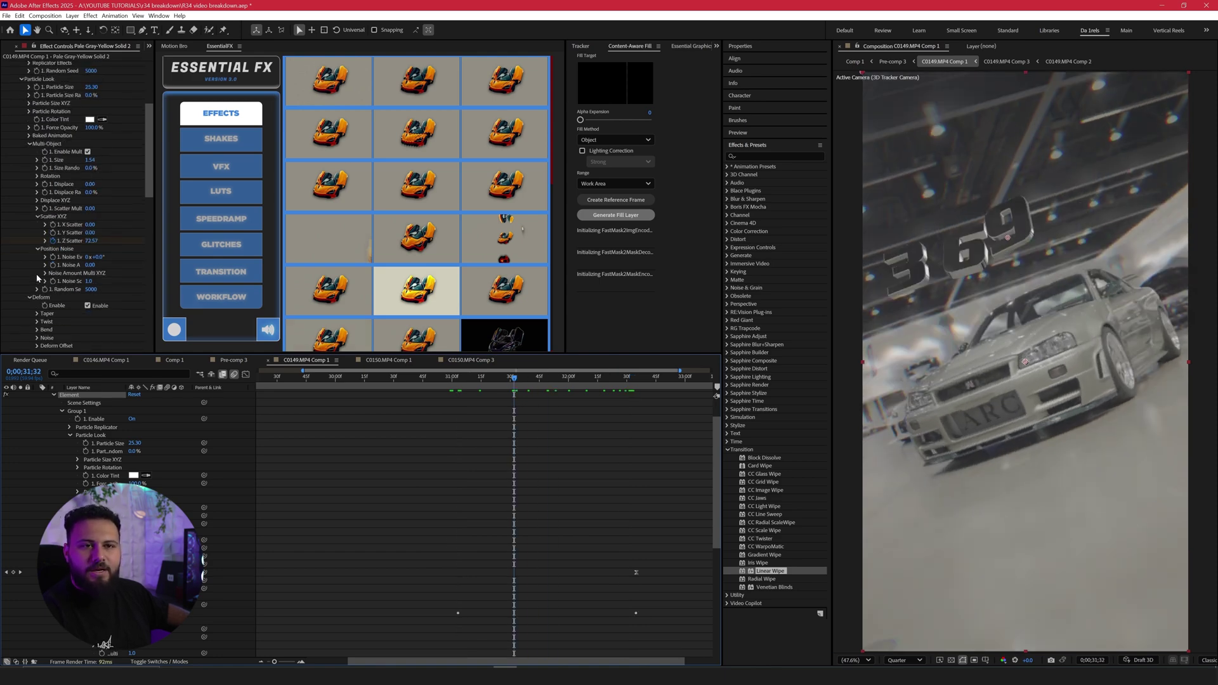
{"action": "left_click", "coordinate": [36, 176]}
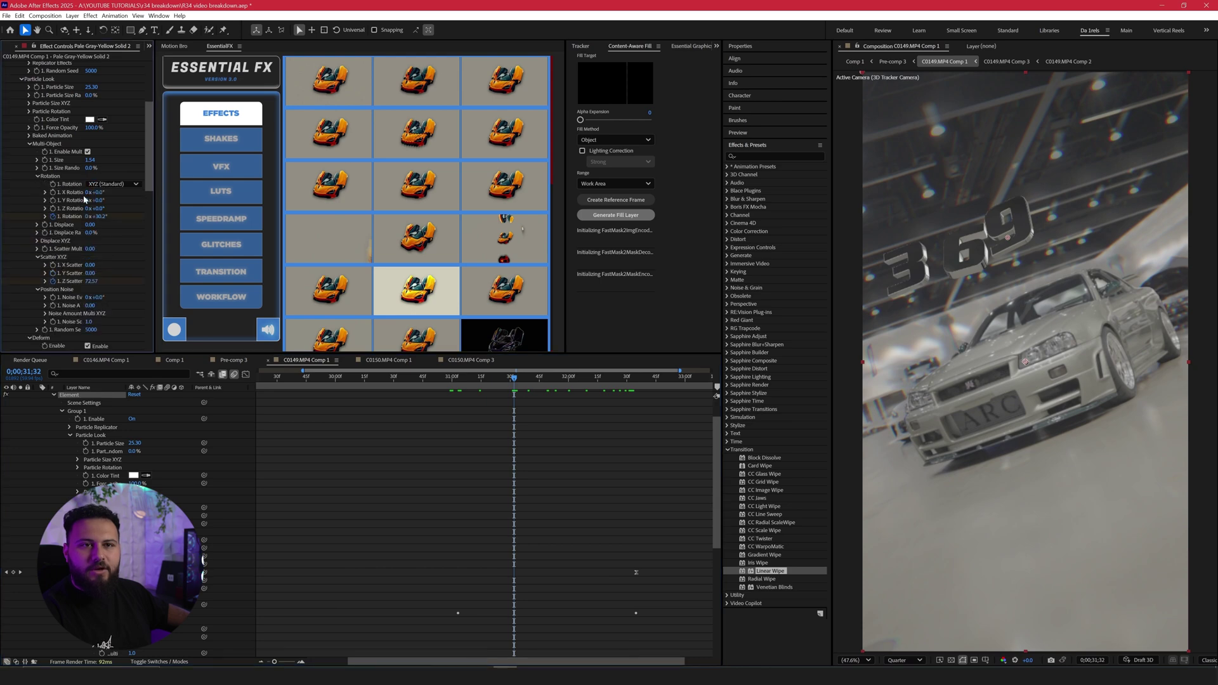
{"action": "left_click_drag", "start_coordinate": [539, 381], "coordinate": [600, 381]}
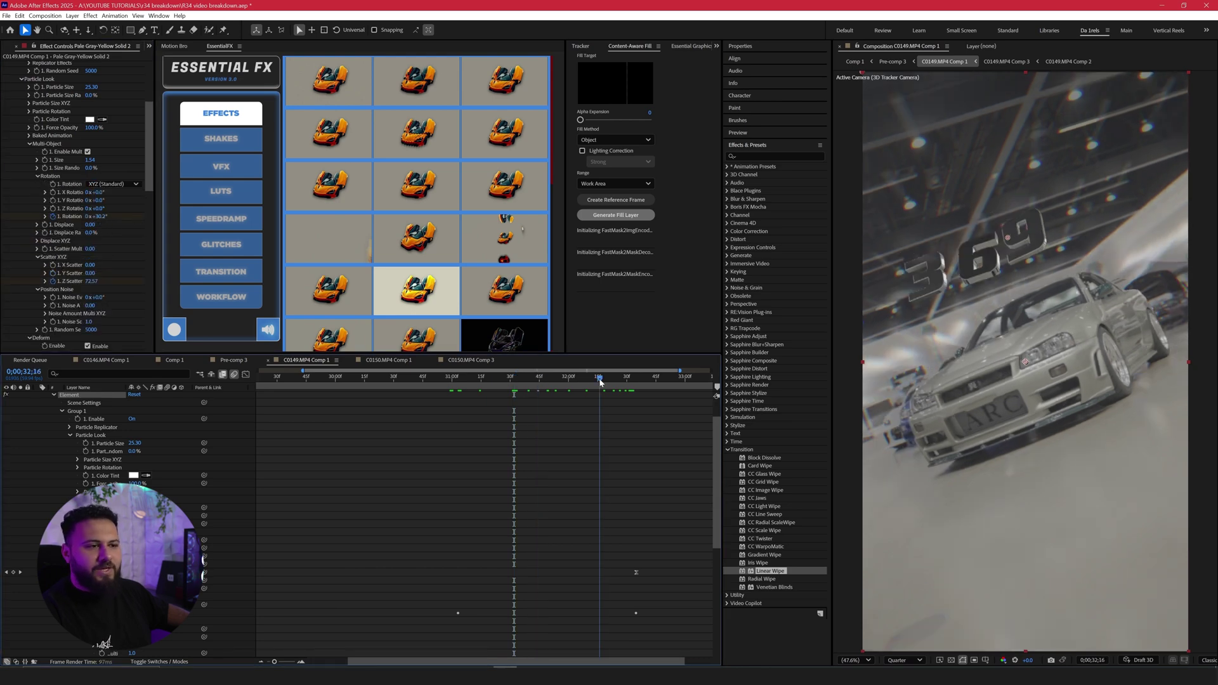
{"action": "mouse_move", "coordinate": [101, 217]}
{"action": "left_mouse_down"}
{"action": "mouse_move", "coordinate": [380, 213]}
{"action": "mouse_move", "coordinate": [115, 236]}
{"action": "left_mouse_up"}
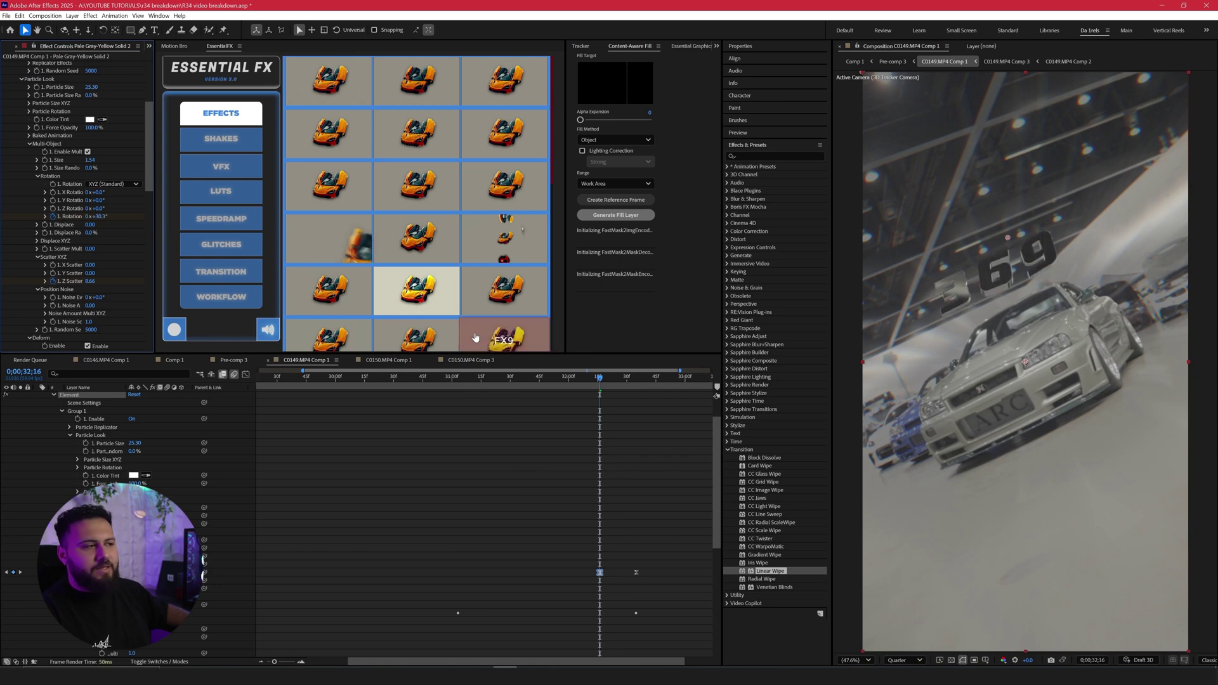
- Collapse the layer properties and check the 369 text animation around 0;00;32;11
{"action": "left_click", "coordinate": [576, 423]}
{"action": "key", "text": "u"}
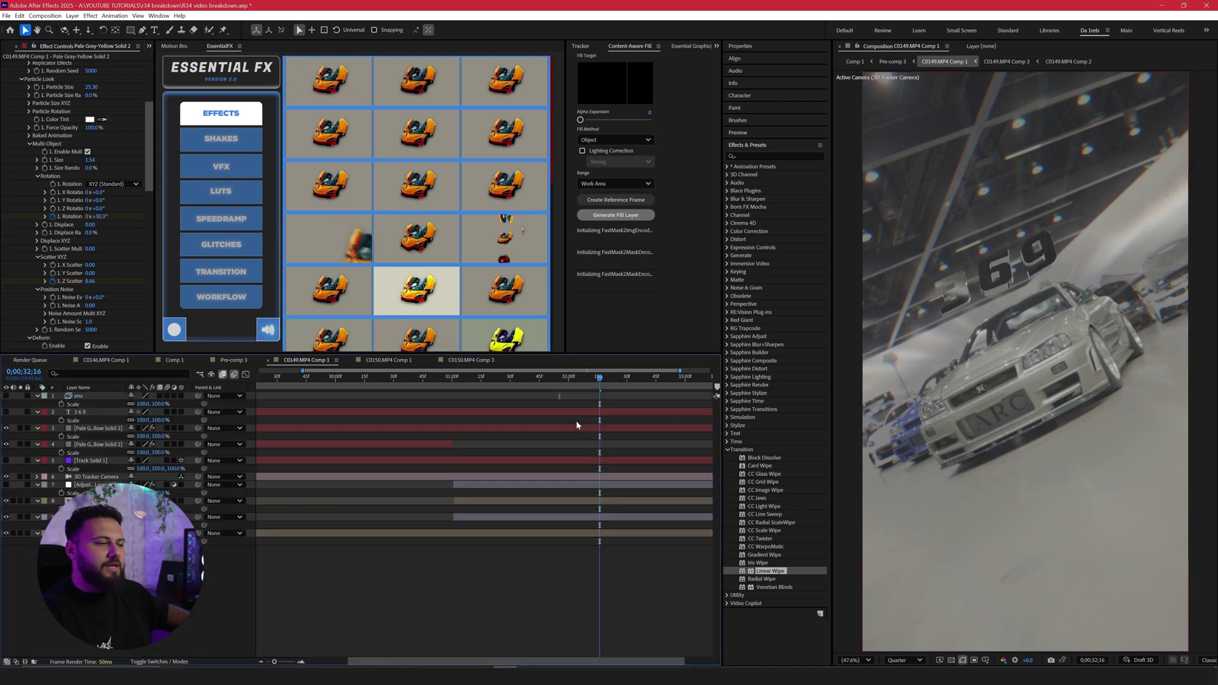
{"action": "key", "text": "u"}
{"action": "mouse_move", "coordinate": [574, 385]}
{"action": "left_mouse_down"}
{"action": "mouse_move", "coordinate": [646, 387]}
{"action": "mouse_move", "coordinate": [587, 398]}
{"action": "left_mouse_up"}
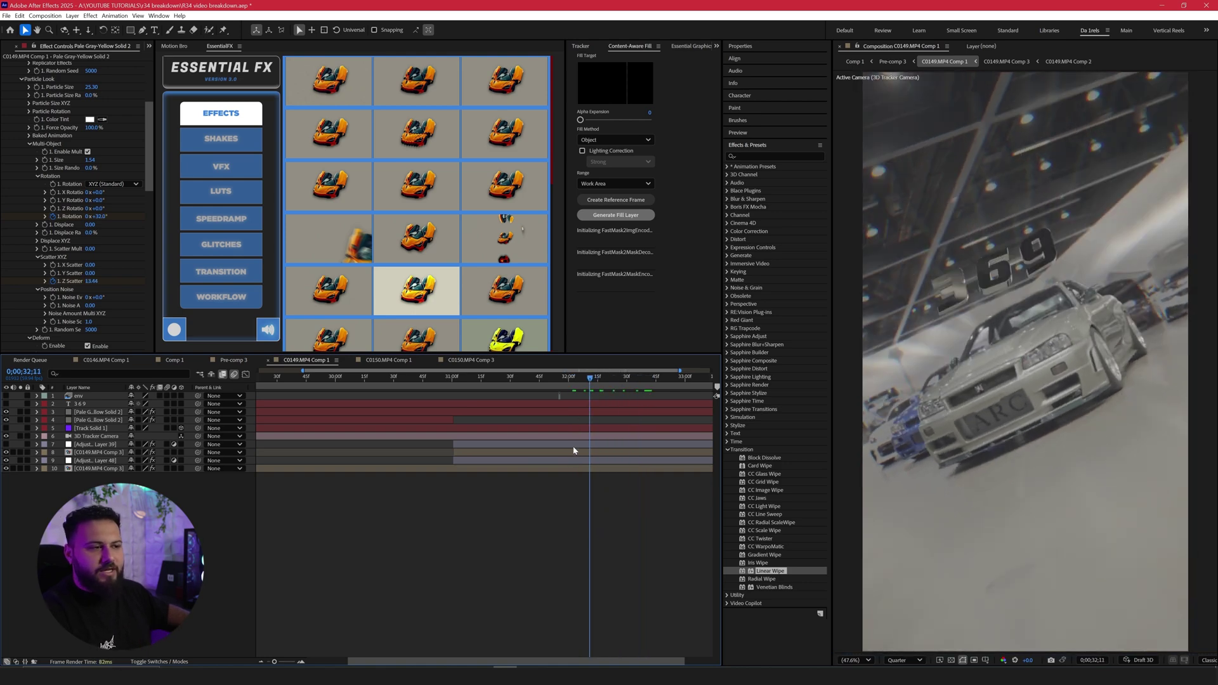
{"action": "left_click", "coordinate": [573, 461]}
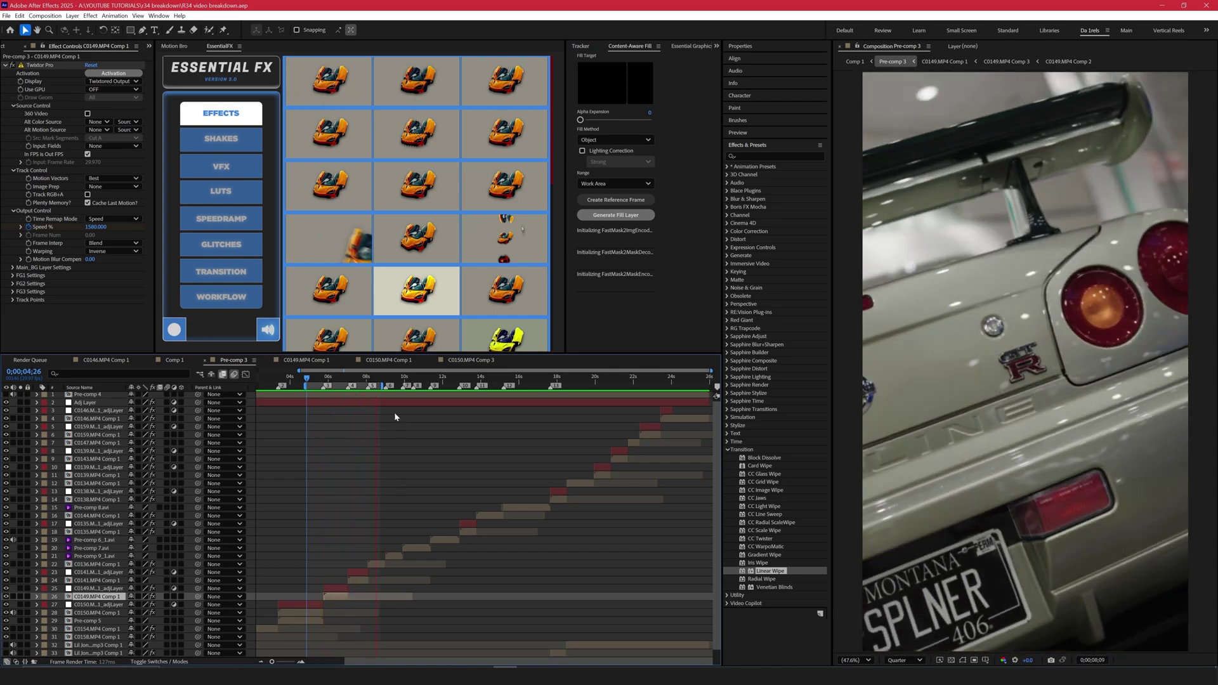
- In Pre-comp 3, select the C0141.MP4 Comp 1 layer at 0;00;07;18 and open the Essential FX Speedramp controller
{"action": "left_click", "coordinate": [367, 378]}
{"action": "mouse_move", "coordinate": [362, 377]}
{"action": "left_mouse_down"}
{"action": "mouse_move", "coordinate": [374, 379]}
{"action": "mouse_move", "coordinate": [352, 379]}
{"action": "left_mouse_up"}
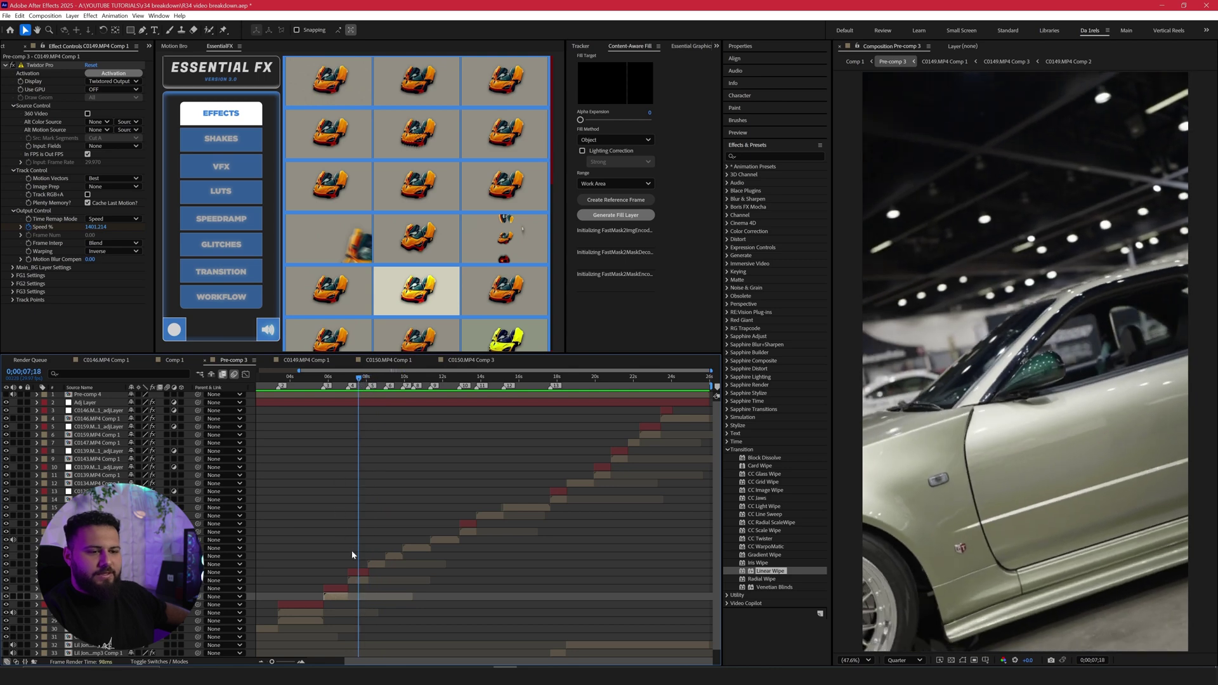
{"action": "left_click", "coordinate": [356, 580]}
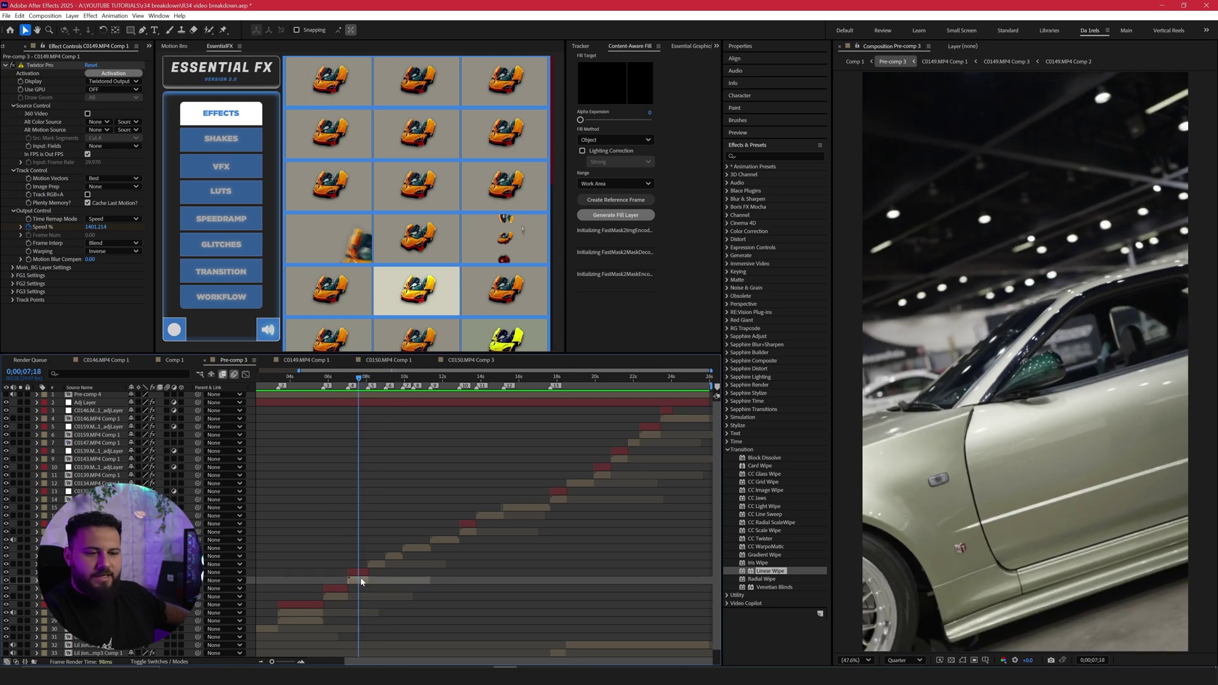
{"action": "left_click", "coordinate": [254, 219]}
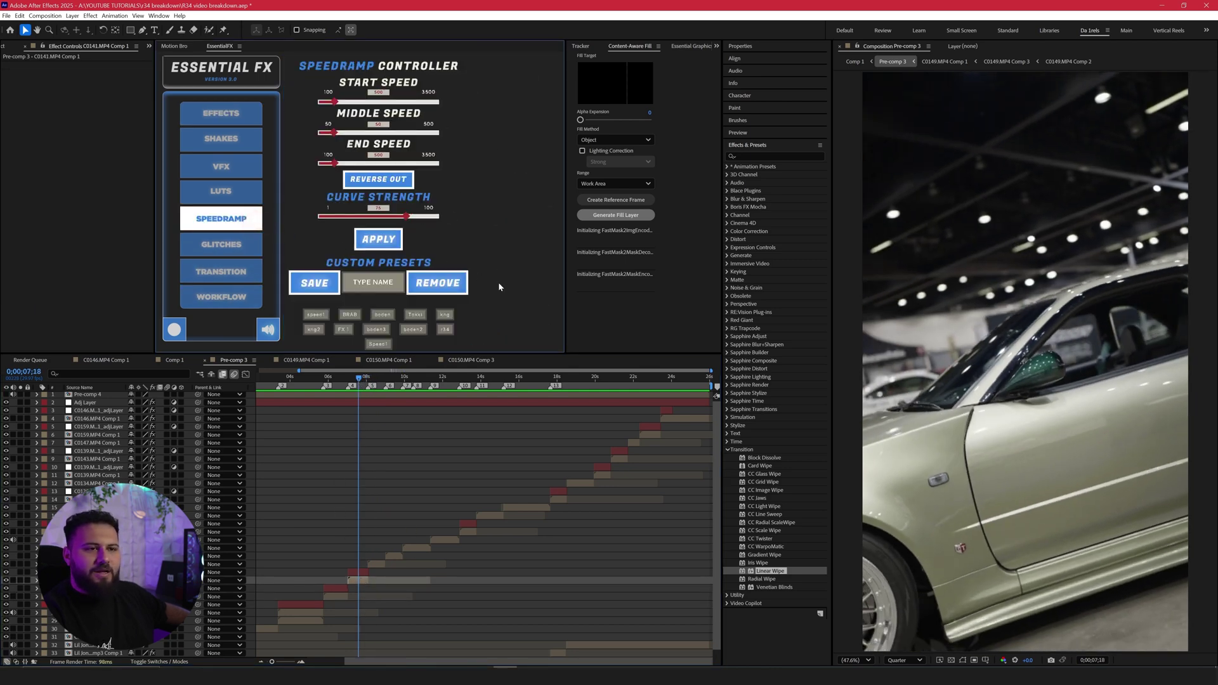
- Raise the start, end and middle speeds of the Speedramp controller for the C0141.MP4 Comp 1 clip
{"action": "mouse_move", "coordinate": [335, 102]}
{"action": "left_mouse_down"}
{"action": "mouse_move", "coordinate": [360, 106]}
{"action": "mouse_move", "coordinate": [323, 111]}
{"action": "mouse_move", "coordinate": [357, 110]}
{"action": "left_mouse_up"}
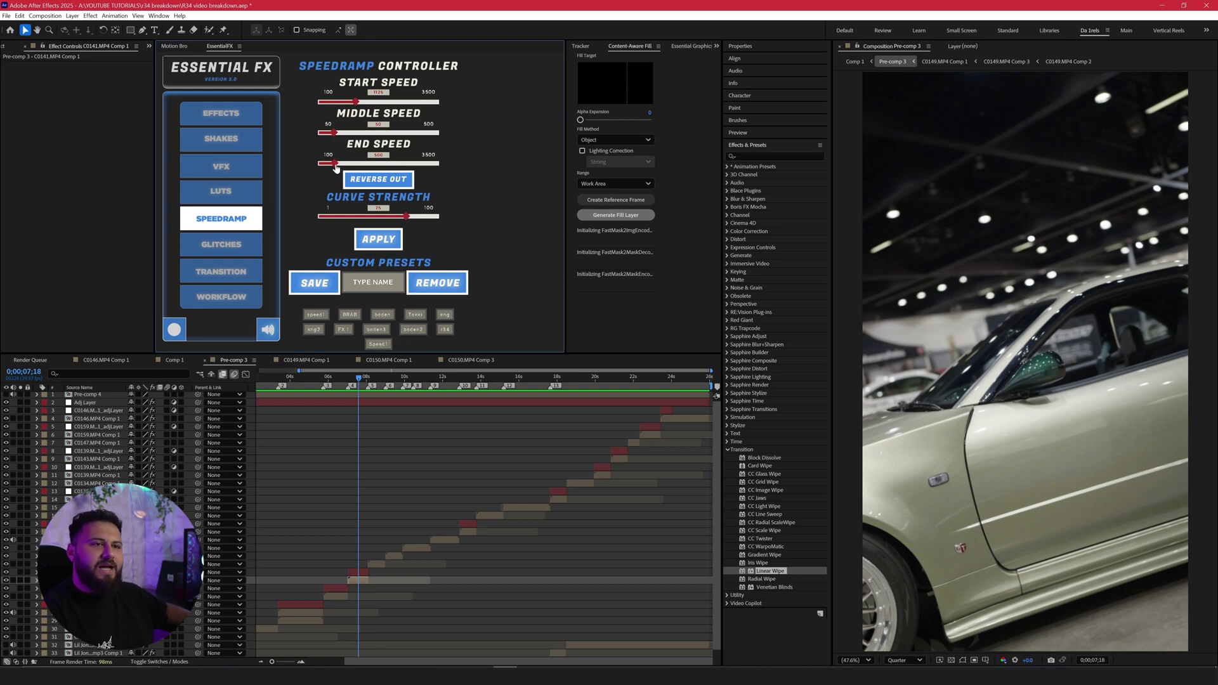
{"action": "mouse_move", "coordinate": [334, 164]}
{"action": "left_mouse_down"}
{"action": "mouse_move", "coordinate": [367, 166]}
{"action": "mouse_move", "coordinate": [351, 167]}
{"action": "left_mouse_up"}
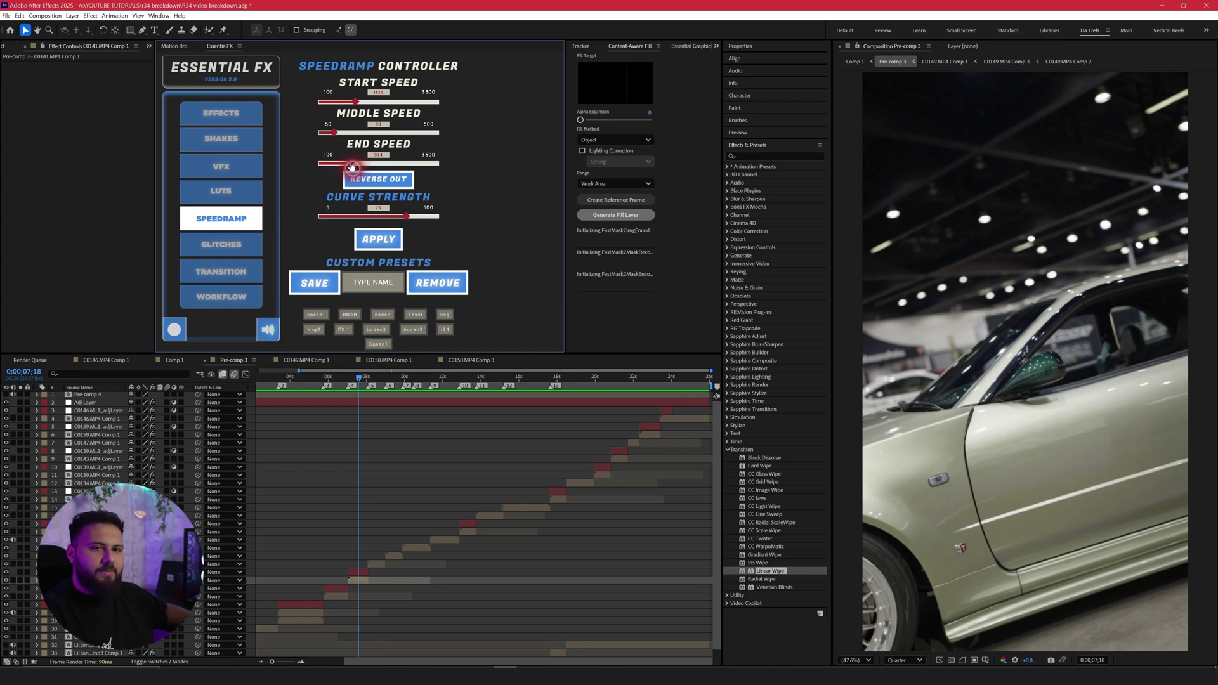
{"action": "left_click", "coordinate": [342, 132]}
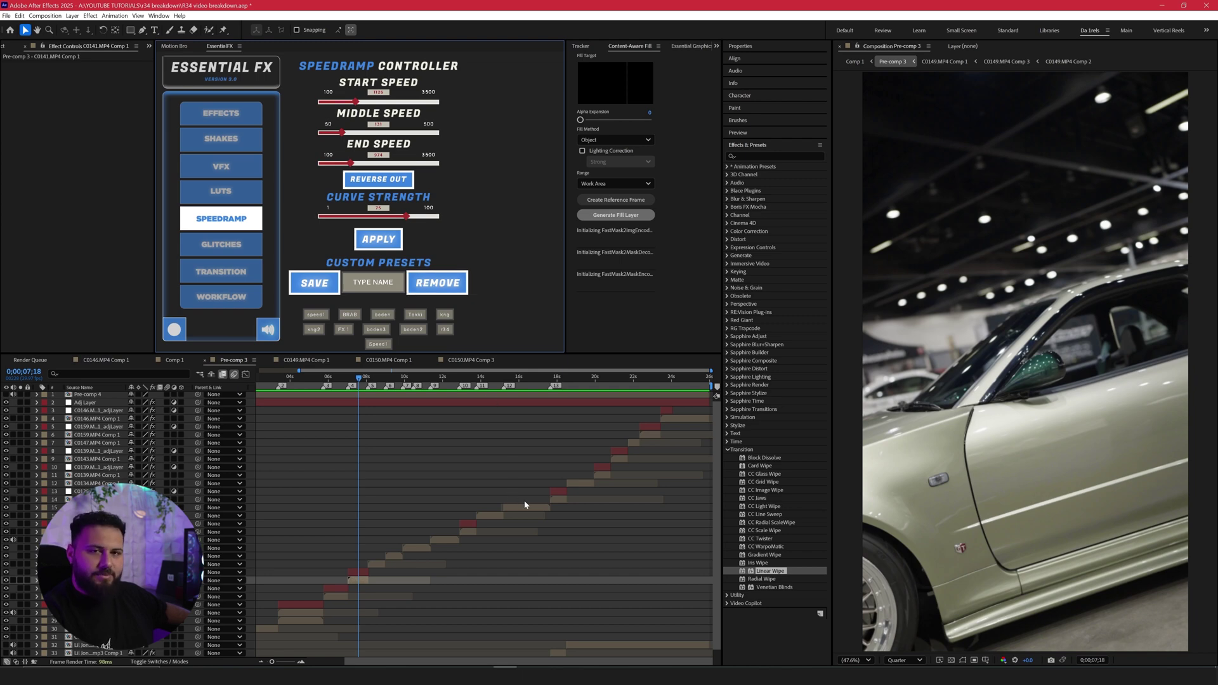
- Set the Speedramp start speed to 1411 and middle speed to 118 for the C0141.MP4 Comp 1 clip, and raise its end speed
{"action": "left_click", "coordinate": [529, 508]}
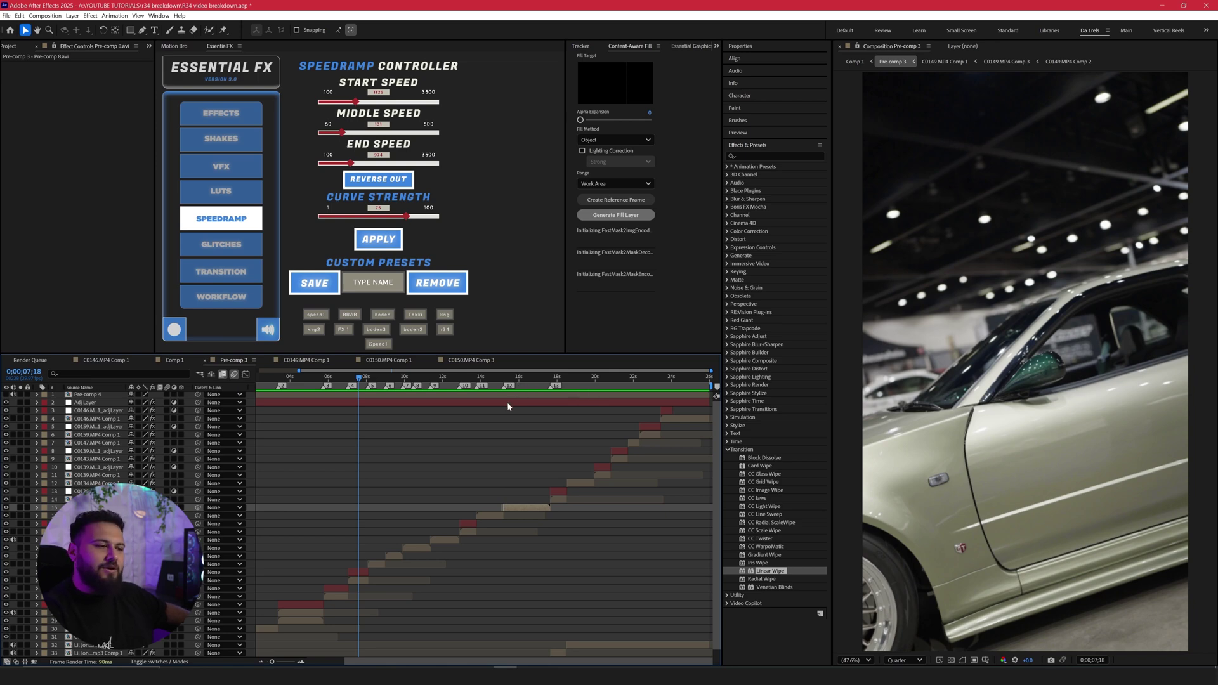
{"action": "left_click", "coordinate": [362, 581]}
{"action": "left_click", "coordinate": [378, 163]}
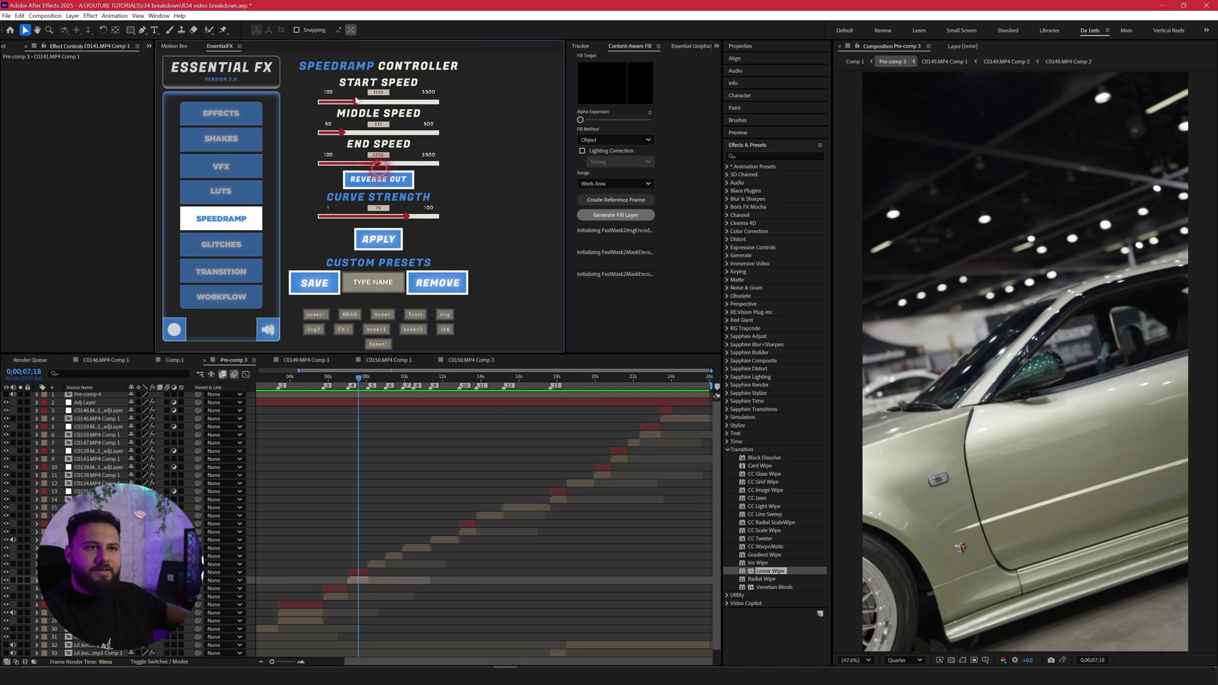
{"action": "left_click_drag", "start_coordinate": [357, 99], "coordinate": [365, 101]}
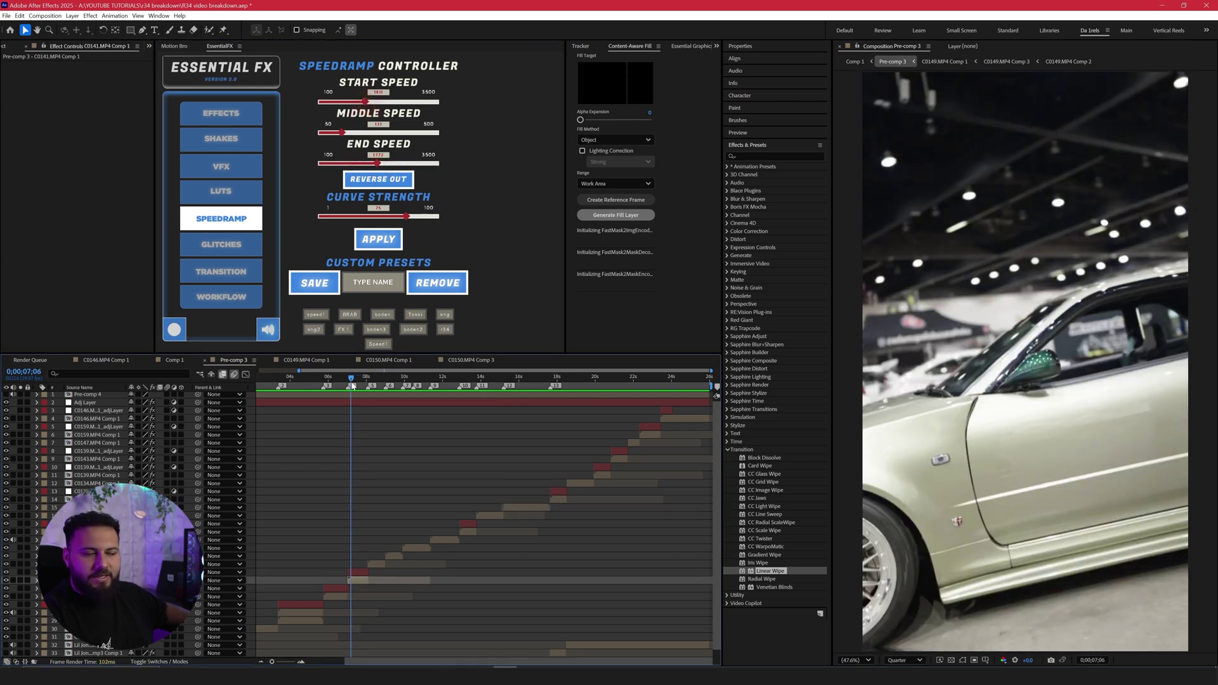
{"action": "left_click_drag", "start_coordinate": [353, 386], "coordinate": [363, 385]}
{"action": "left_click_drag", "start_coordinate": [341, 134], "coordinate": [371, 165]}
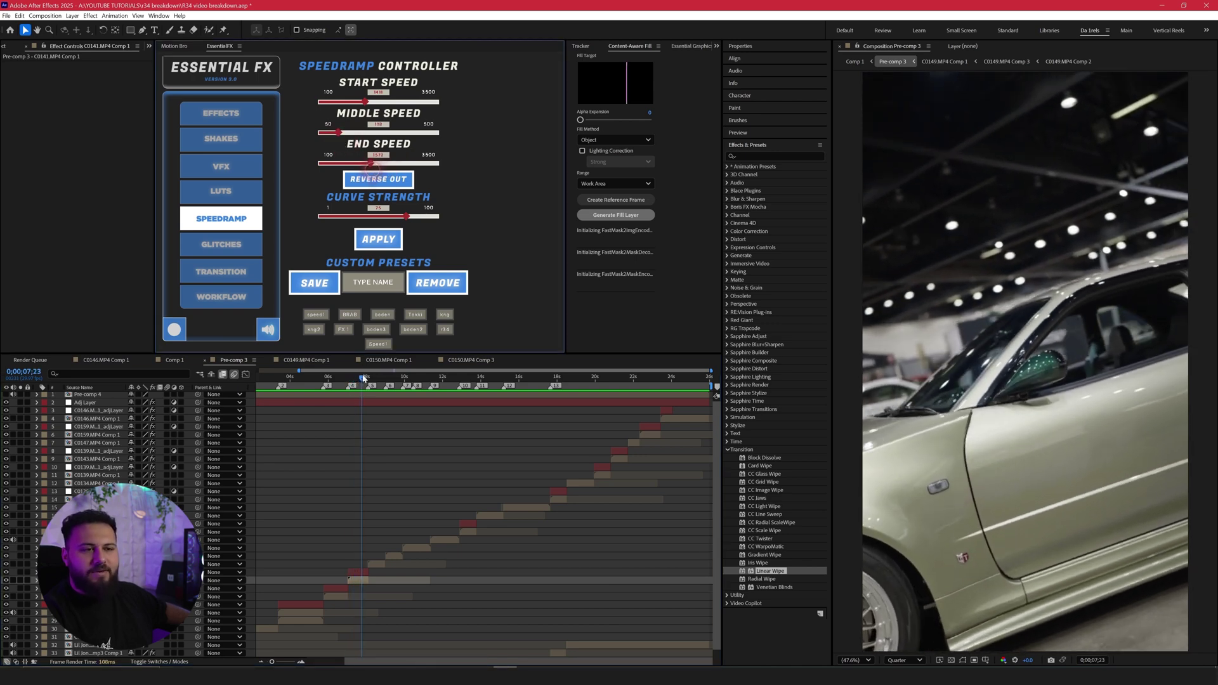
- Try the Reverse Out option for the C0141.MP4 Comp 1 speed ramp while checking the clip's end around 0;00;07;20
{"action": "left_click_drag", "start_coordinate": [362, 377], "coordinate": [360, 377]}
{"action": "left_click", "coordinate": [379, 181]}
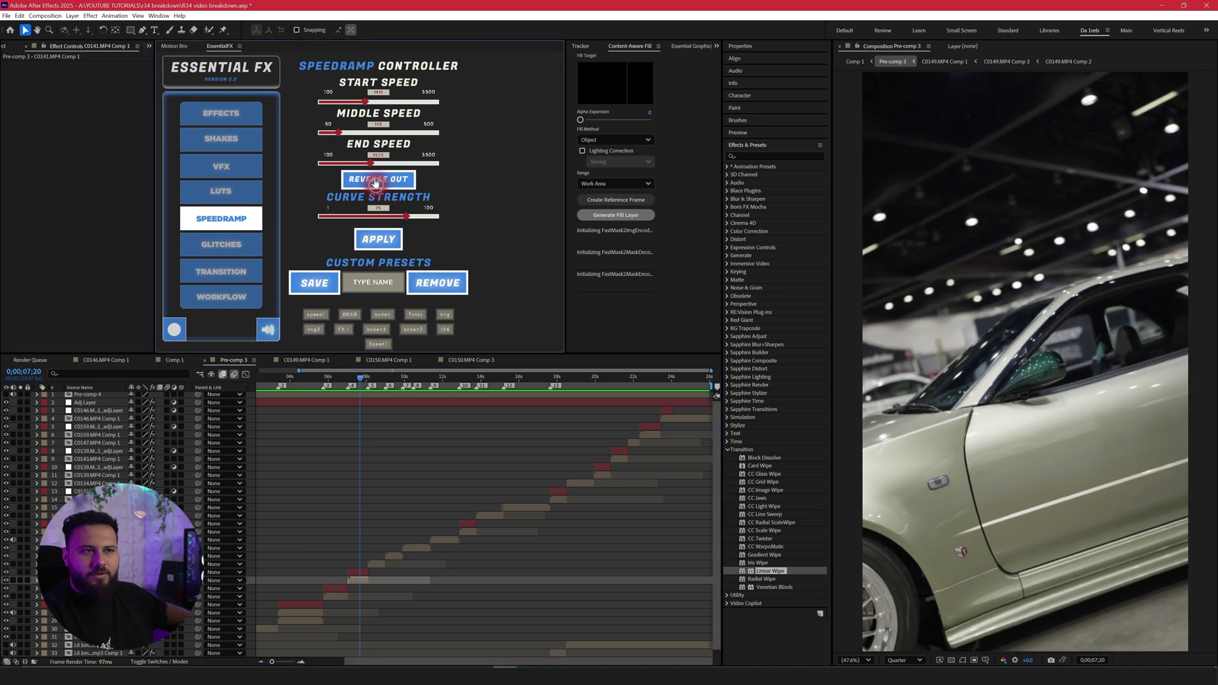
{"action": "left_click", "coordinate": [366, 376]}
{"action": "left_click", "coordinate": [362, 378]}
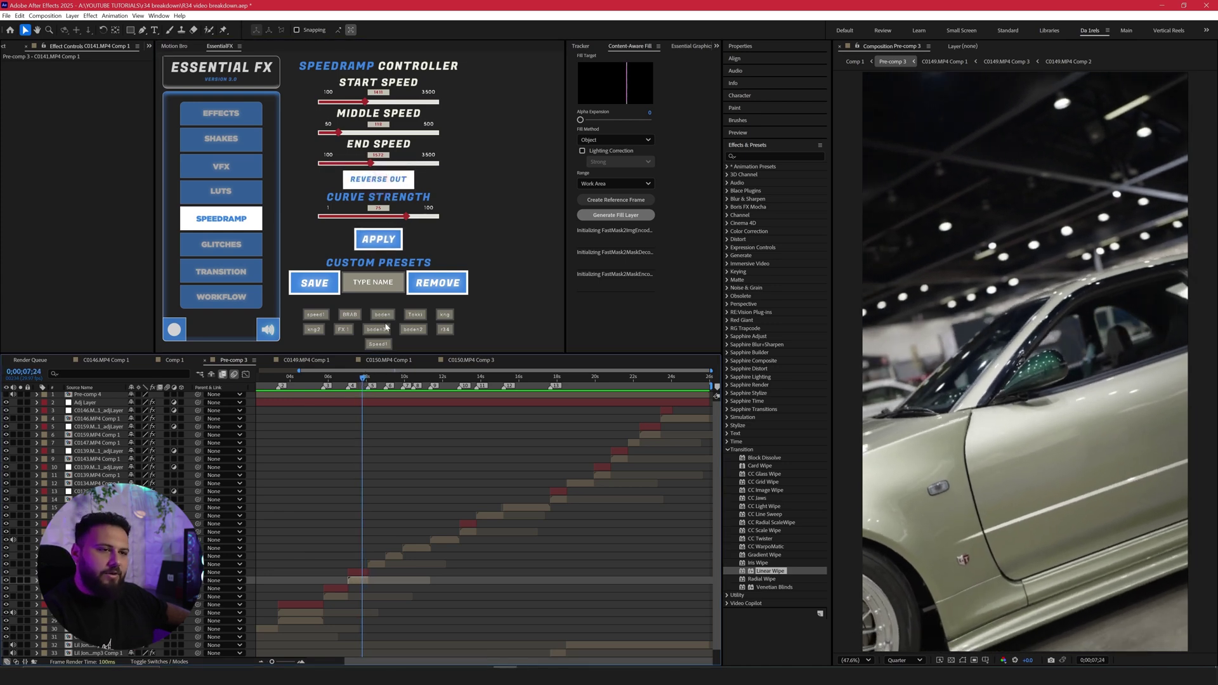
{"action": "left_click", "coordinate": [391, 183]}
- Set the end speed to 1458, raise the curve strength to 86, and apply the speed ramp to C0141.MP4 Comp 1
{"action": "left_click_drag", "start_coordinate": [370, 165], "coordinate": [367, 167]}
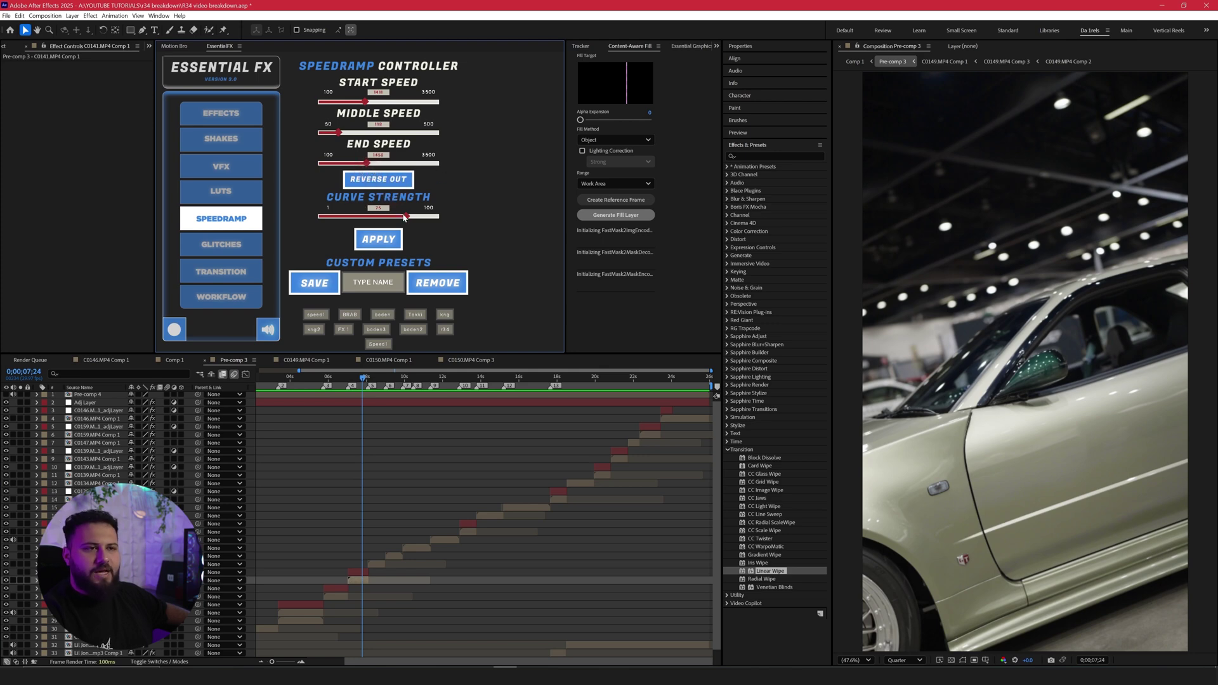
{"action": "left_click_drag", "start_coordinate": [407, 218], "coordinate": [413, 219]}
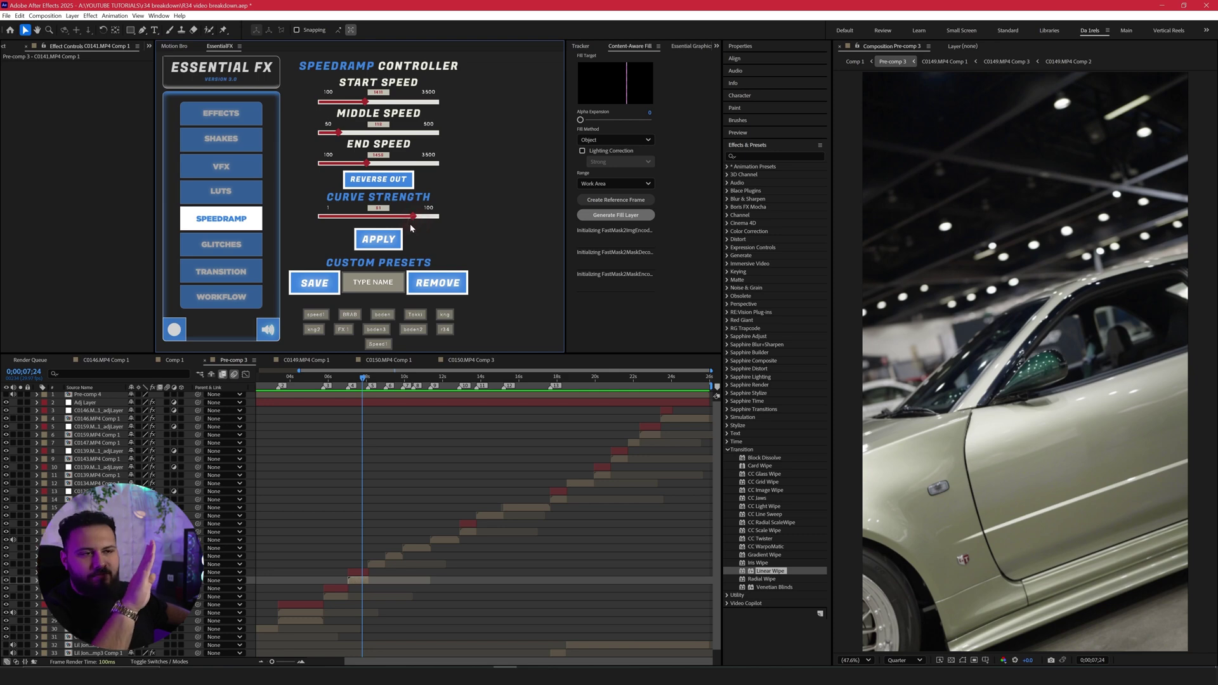
{"action": "left_click_drag", "start_coordinate": [413, 222], "coordinate": [423, 221]}
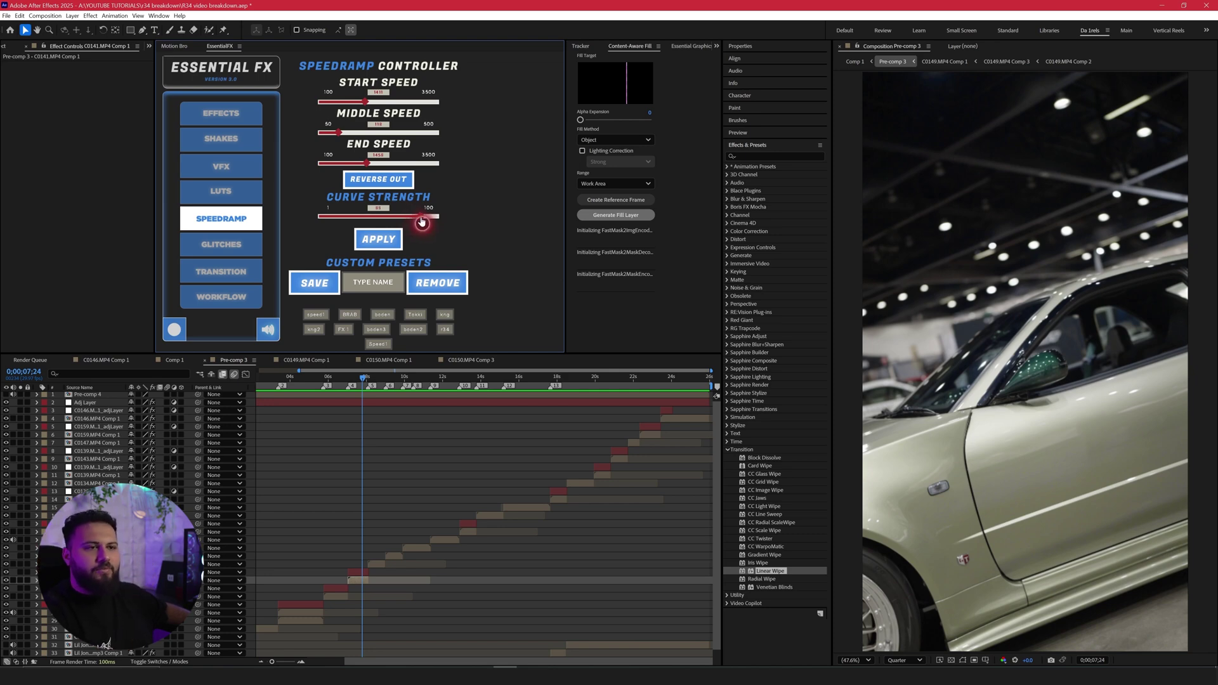
{"action": "left_click", "coordinate": [392, 240]}
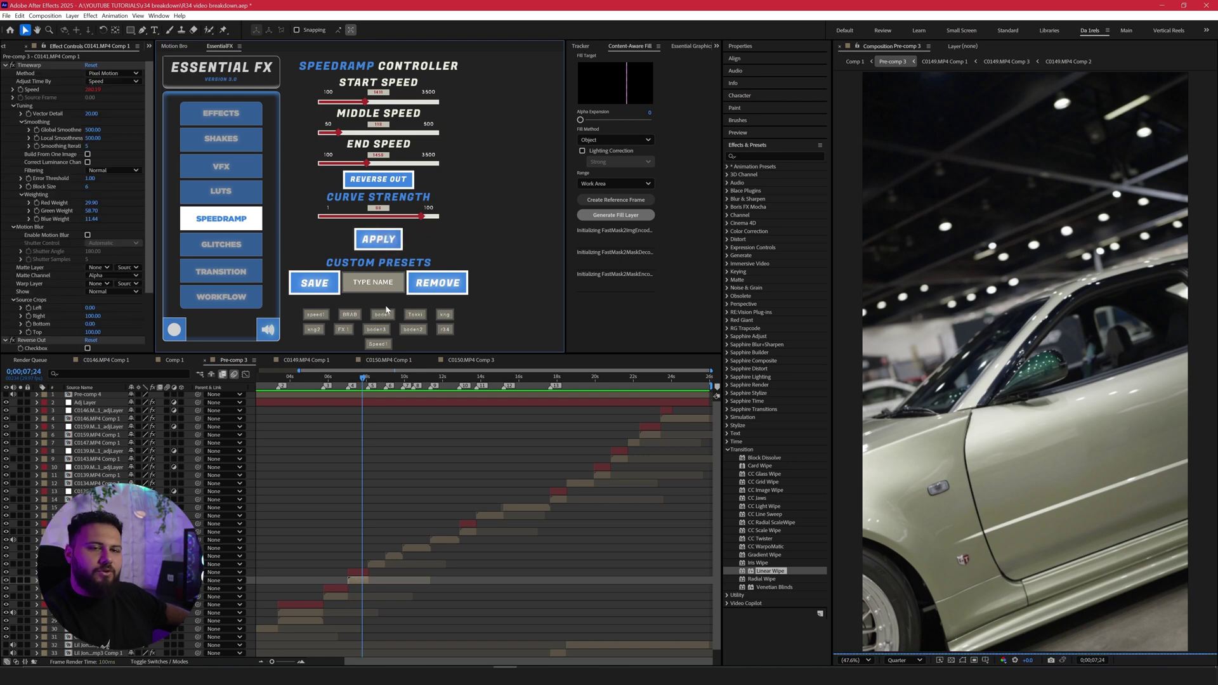
- Check the ramp between 0;00;07;09 and 0;00;07;20 and try slipping the footage inside the C0141.MP4 Comp 1 clip
{"action": "left_click", "coordinate": [352, 381]}
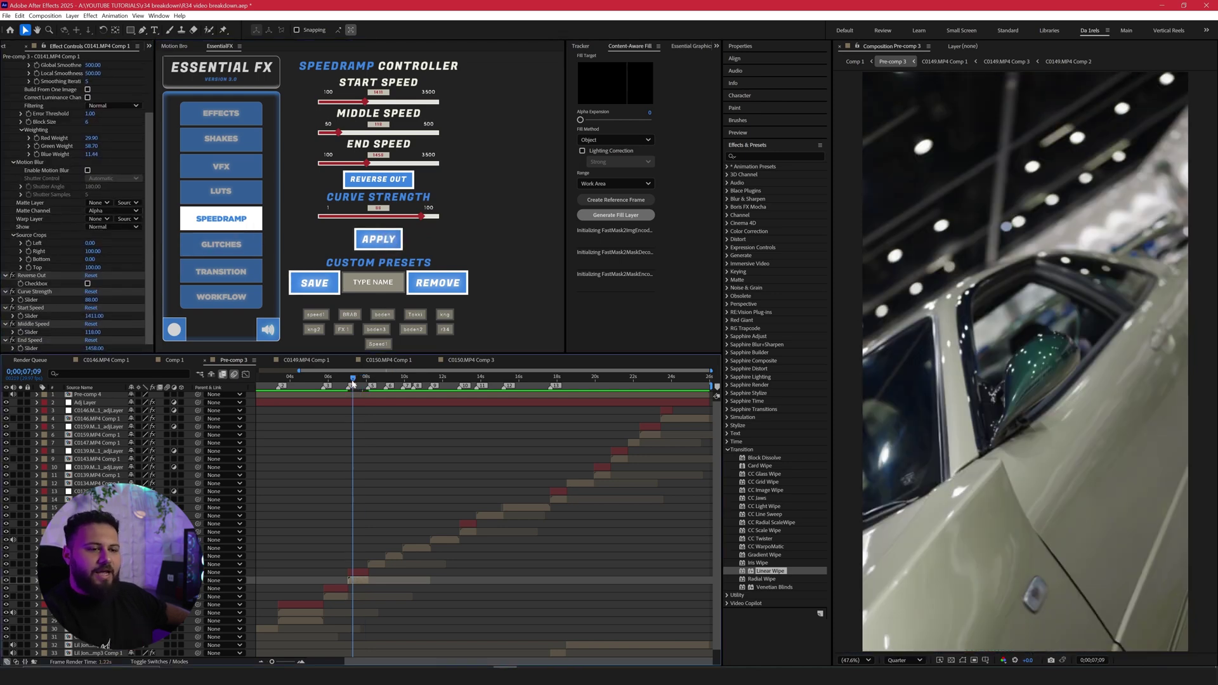
{"action": "left_click_drag", "start_coordinate": [352, 381], "coordinate": [360, 385]}
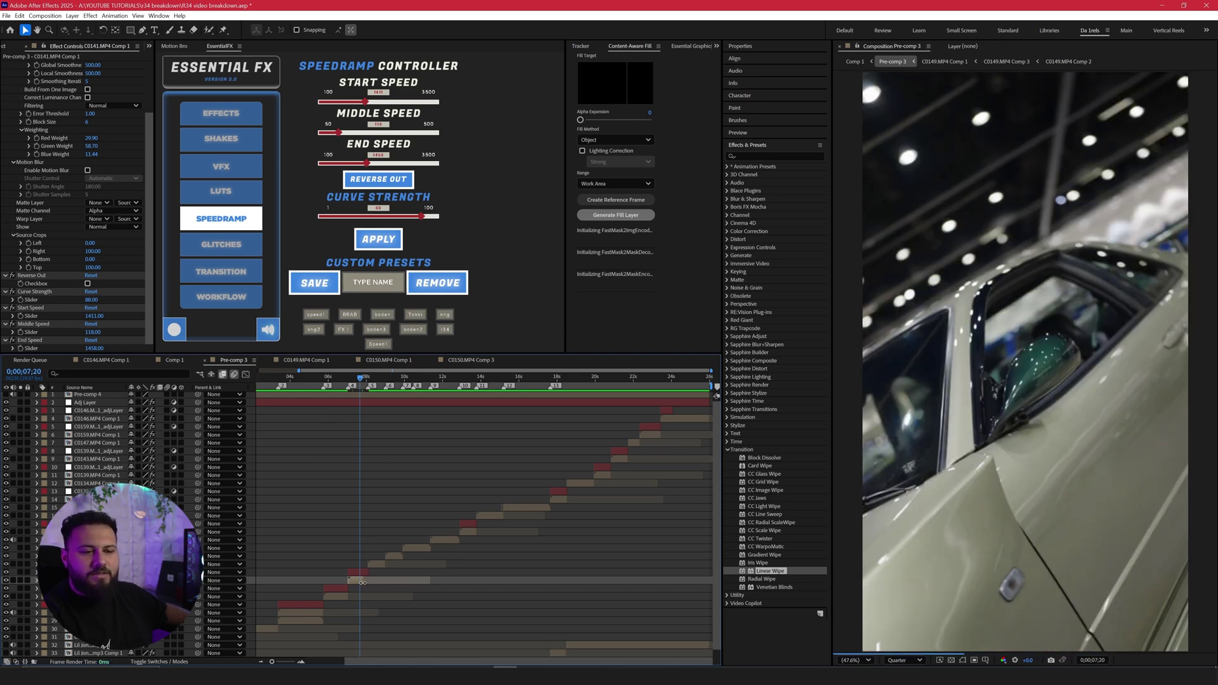
{"action": "left_click_drag", "start_coordinate": [362, 583], "coordinate": [658, 574]}
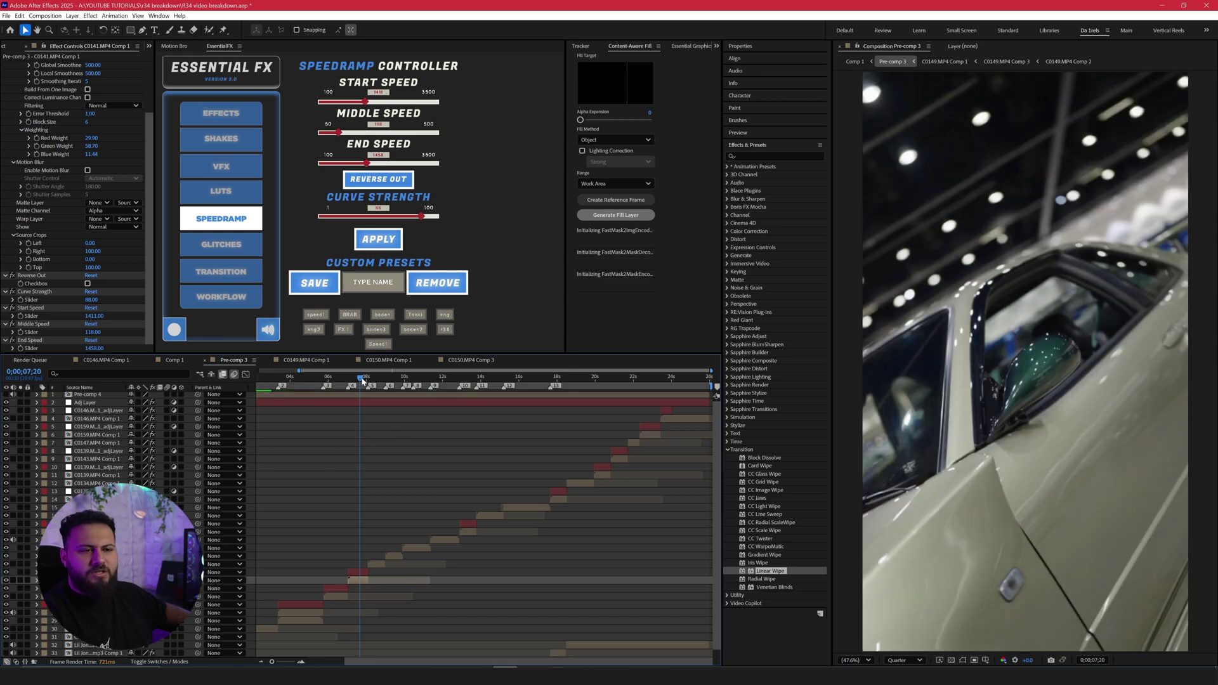
{"action": "left_click_drag", "start_coordinate": [362, 379], "coordinate": [353, 379]}
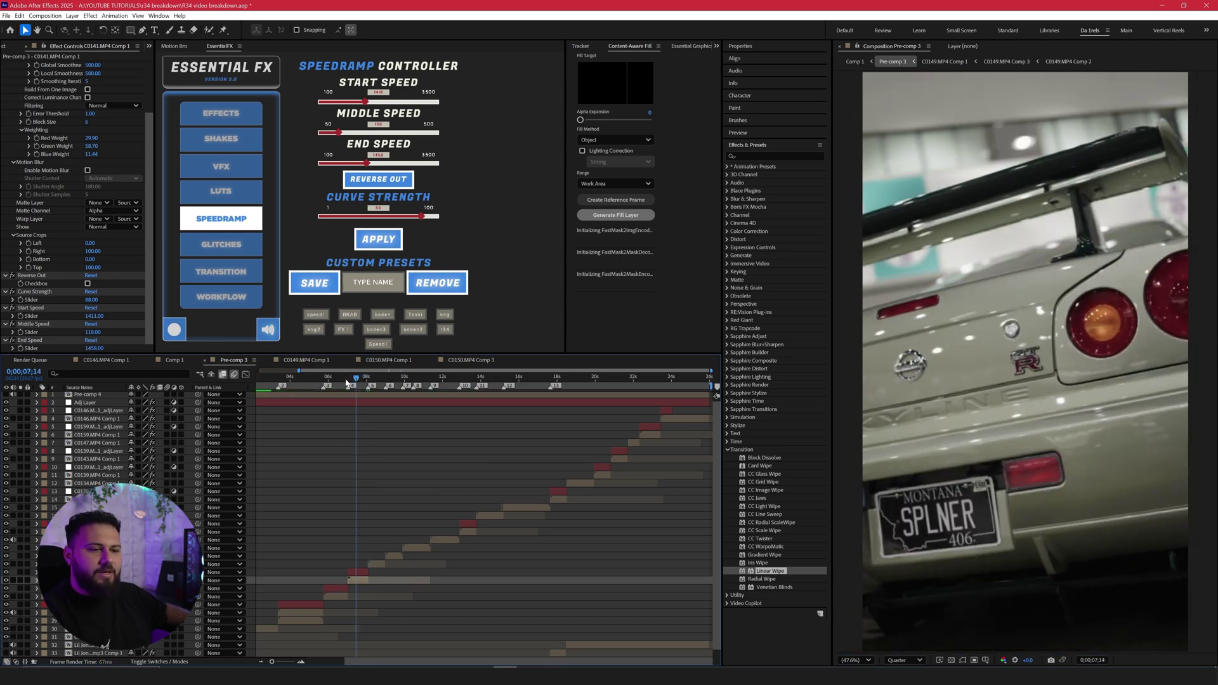
- Lower the C0141.MP4 Comp 1 ramp's start speed to 1022, reapply it, and play back the cut from 0;00;06;19
{"action": "left_click_drag", "start_coordinate": [365, 101], "coordinate": [358, 105]}
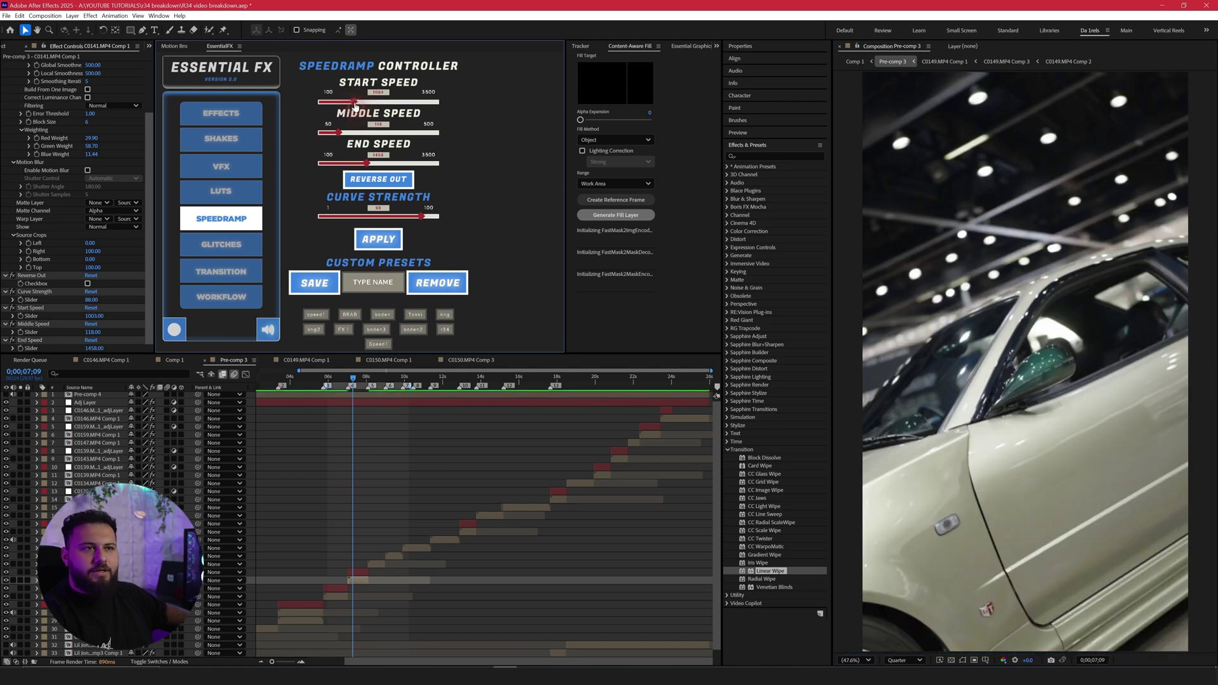
{"action": "left_click", "coordinate": [375, 244]}
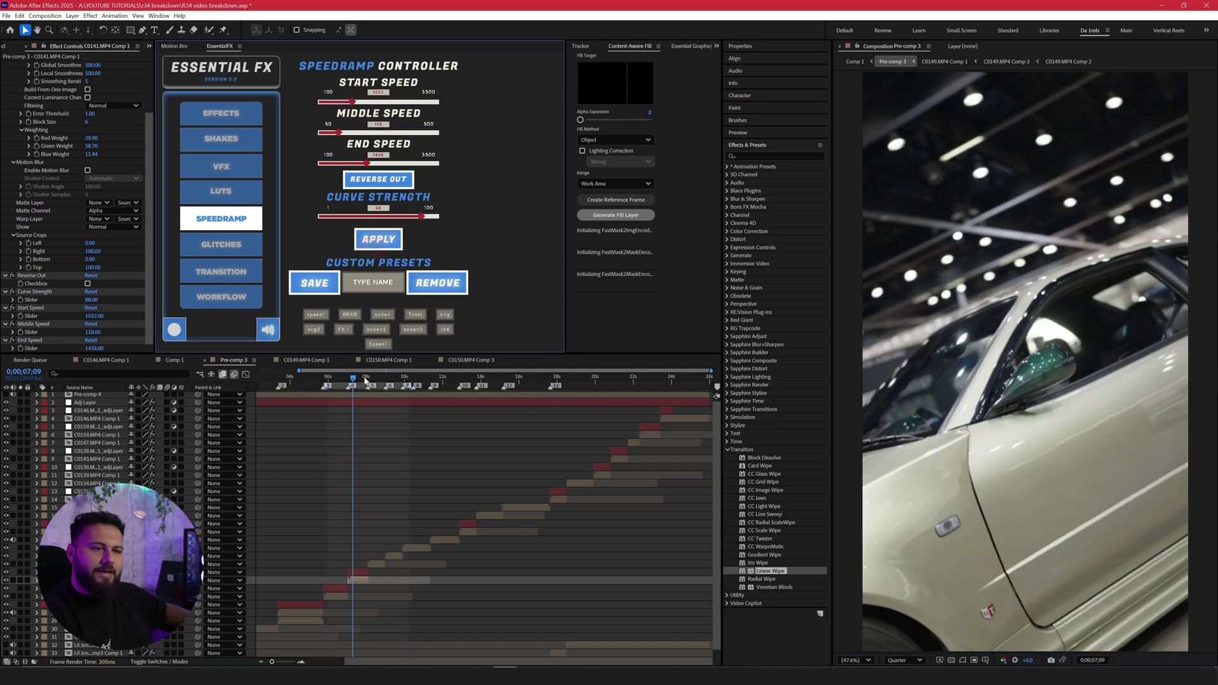
{"action": "left_click", "coordinate": [346, 379]}
{"action": "left_click_drag", "start_coordinate": [345, 379], "coordinate": [342, 379]}
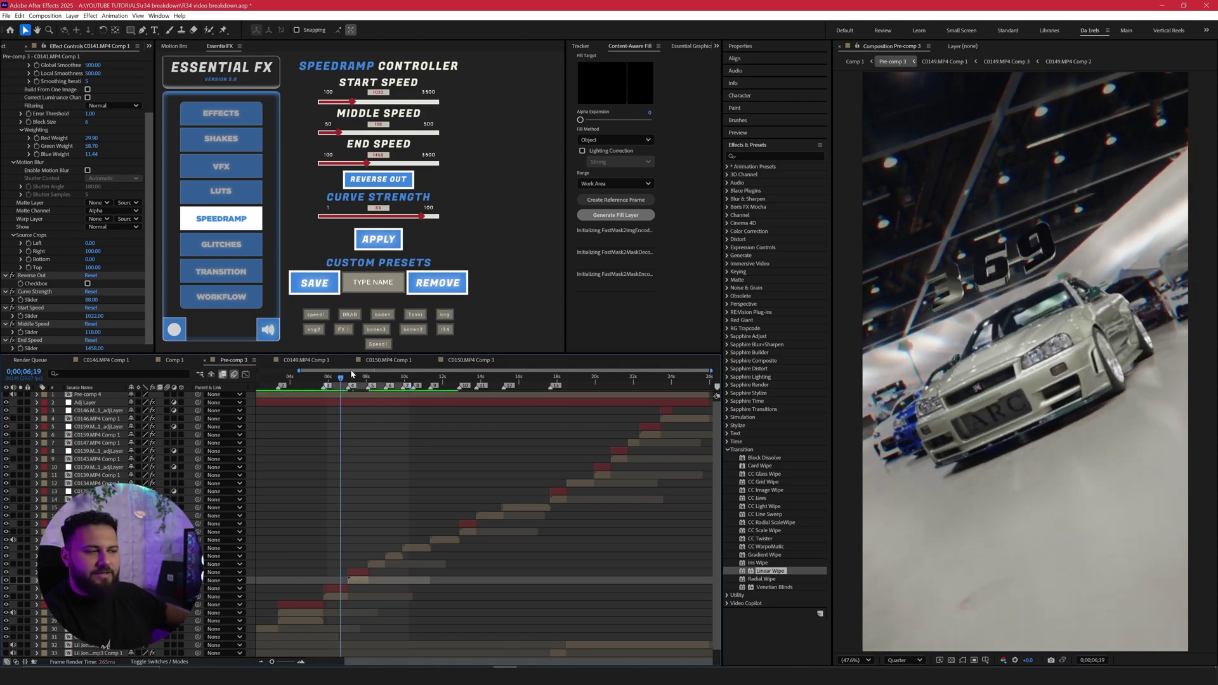
{"action": "key", "text": "space"}
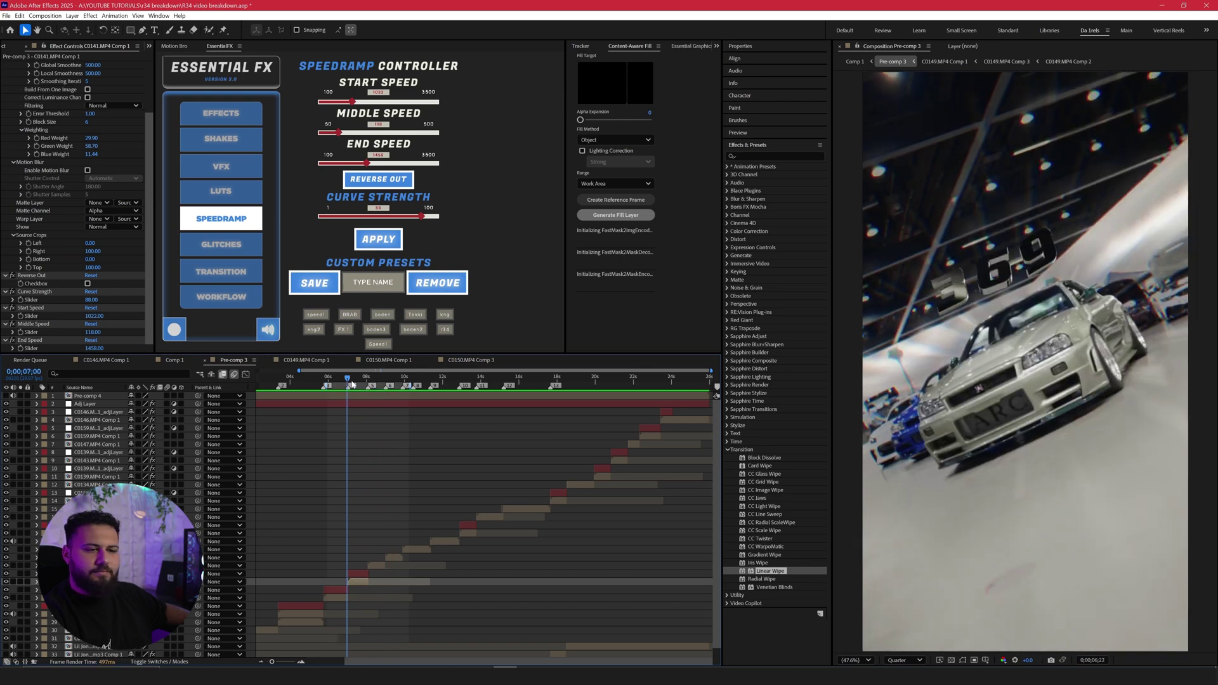
- Examine the speed-ramp sliders of the C0136.MP4 Comp 1 layer with Timewarp collapsed, and view the following clip's in point at 0;00;09;12
{"action": "left_click", "coordinate": [377, 564]}
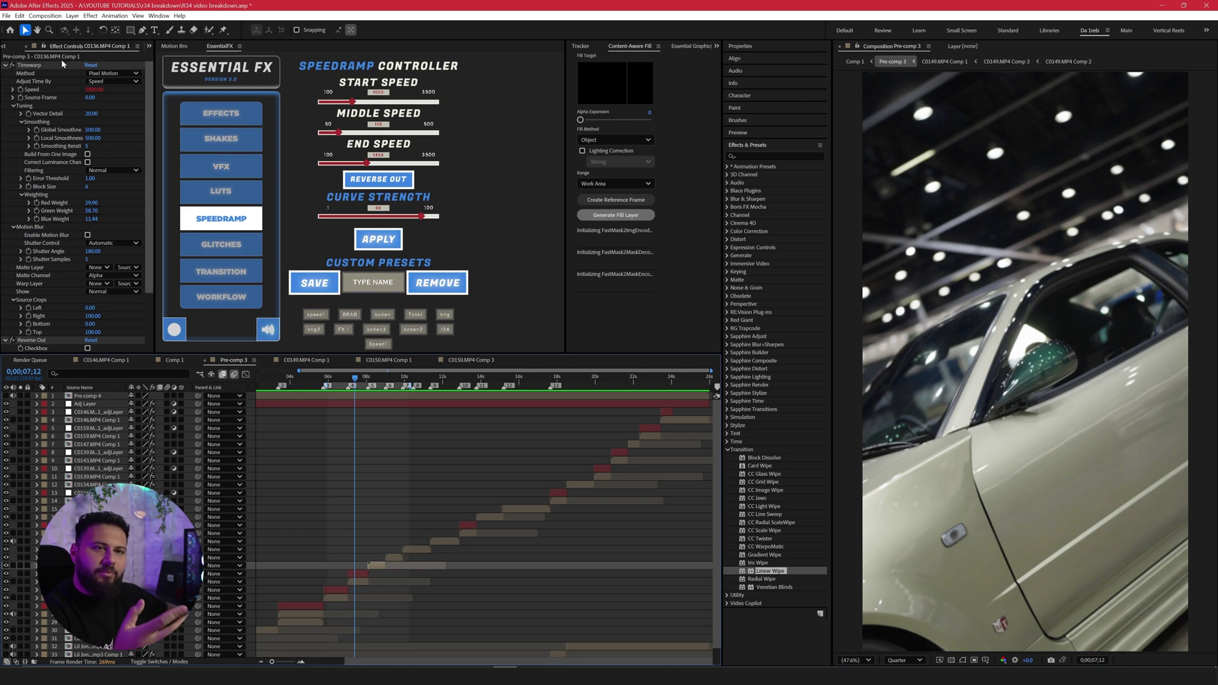
{"action": "left_click", "coordinate": [378, 239]}
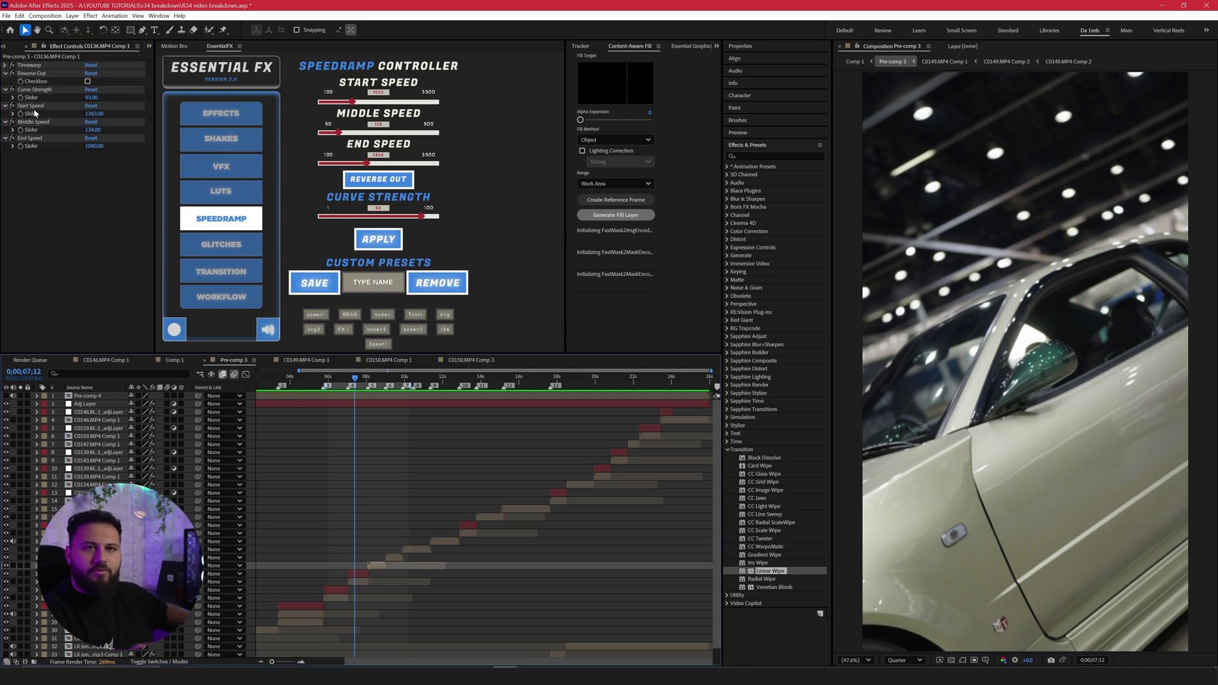
{"action": "left_click", "coordinate": [394, 558]}
{"action": "key", "text": "i"}
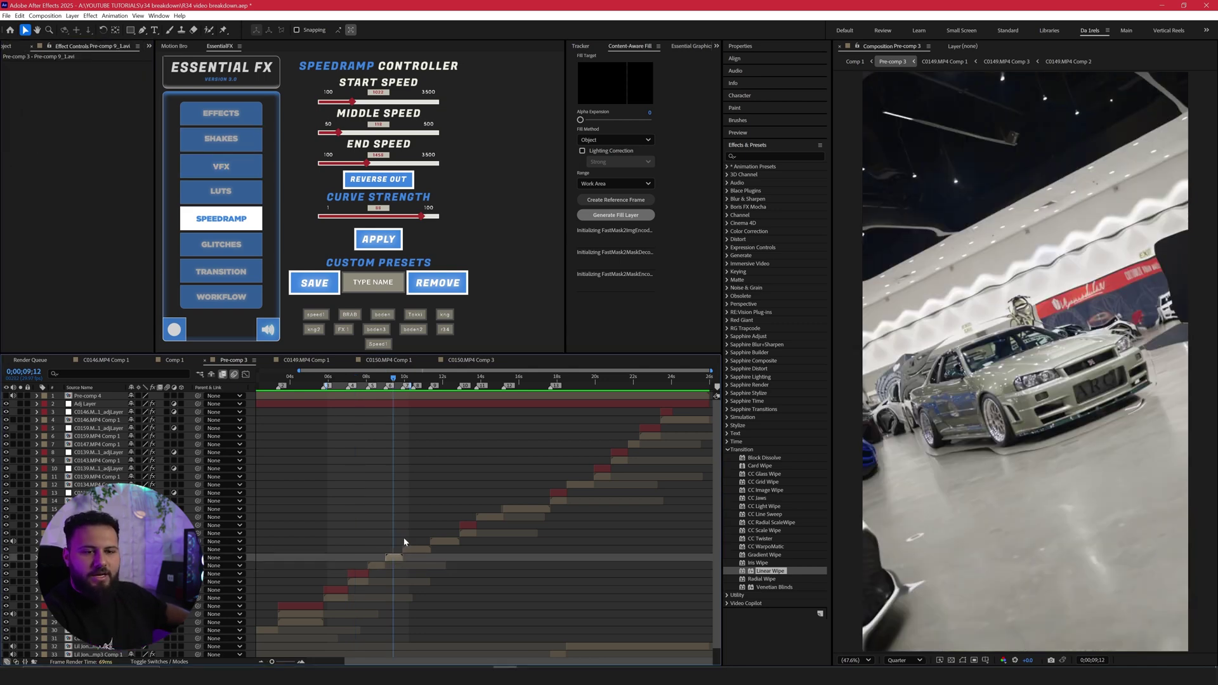
{"action": "left_click", "coordinate": [412, 550]}
{"action": "left_click", "coordinate": [379, 565]}
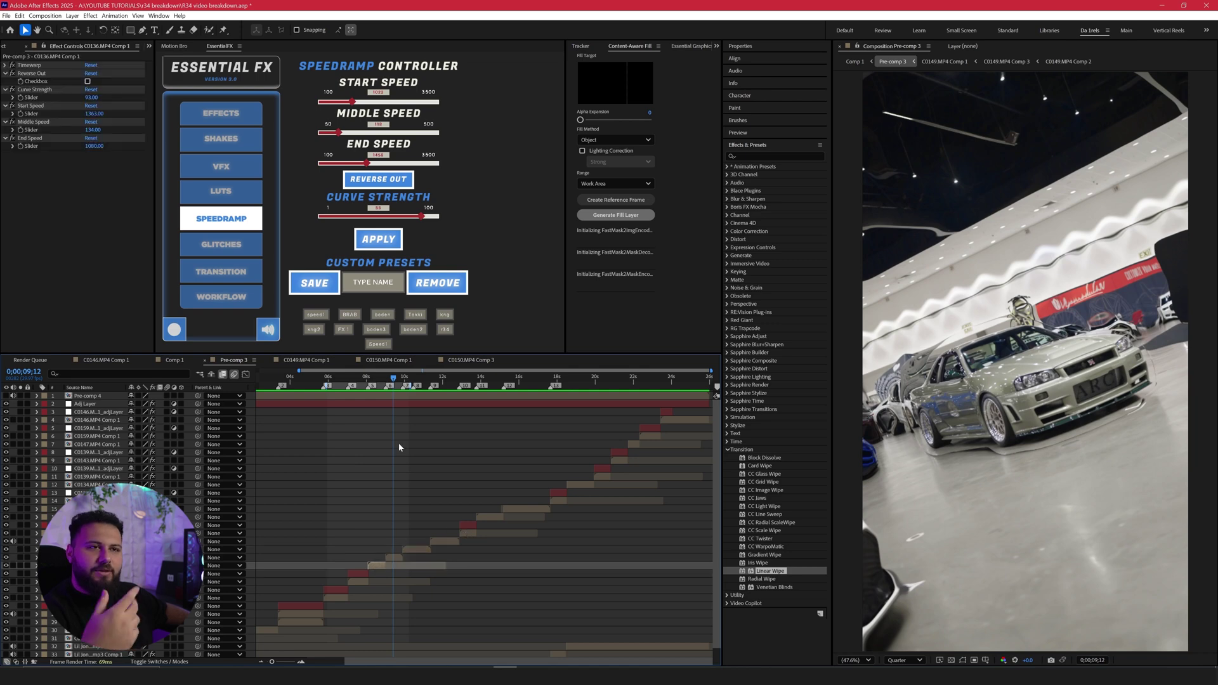